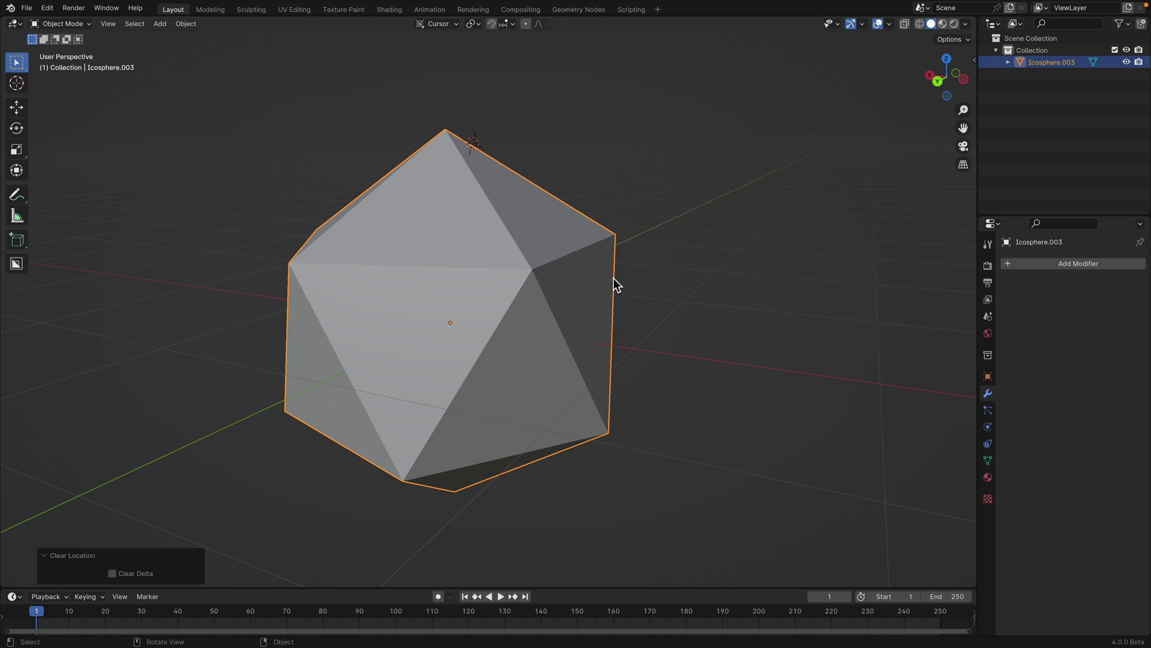
Show the splash screen to check the Blender version, and close it again
middle_click_drag(606, 297, 570, 288)
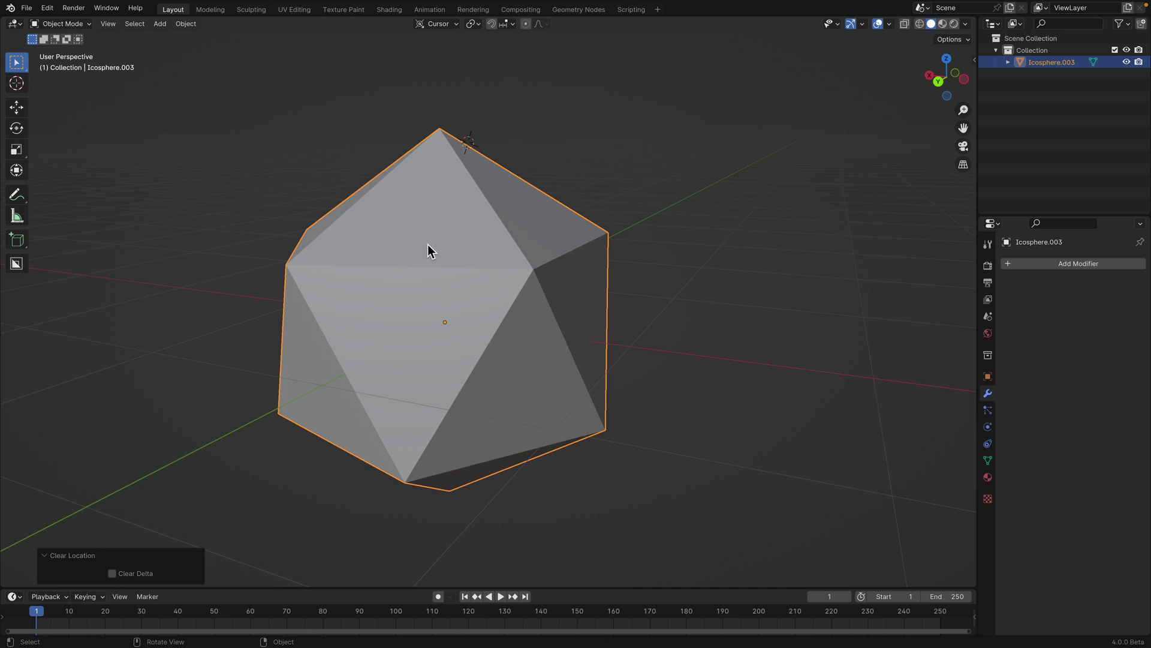
left_click(11, 7)
left_click(42, 20)
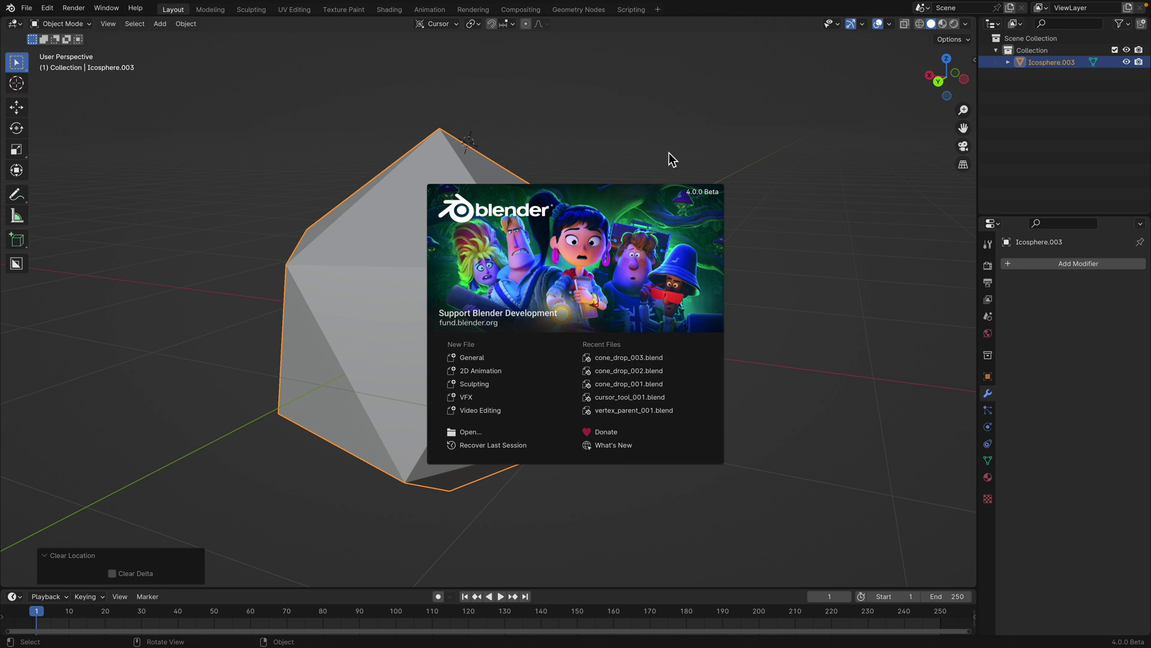
left_click(679, 113)
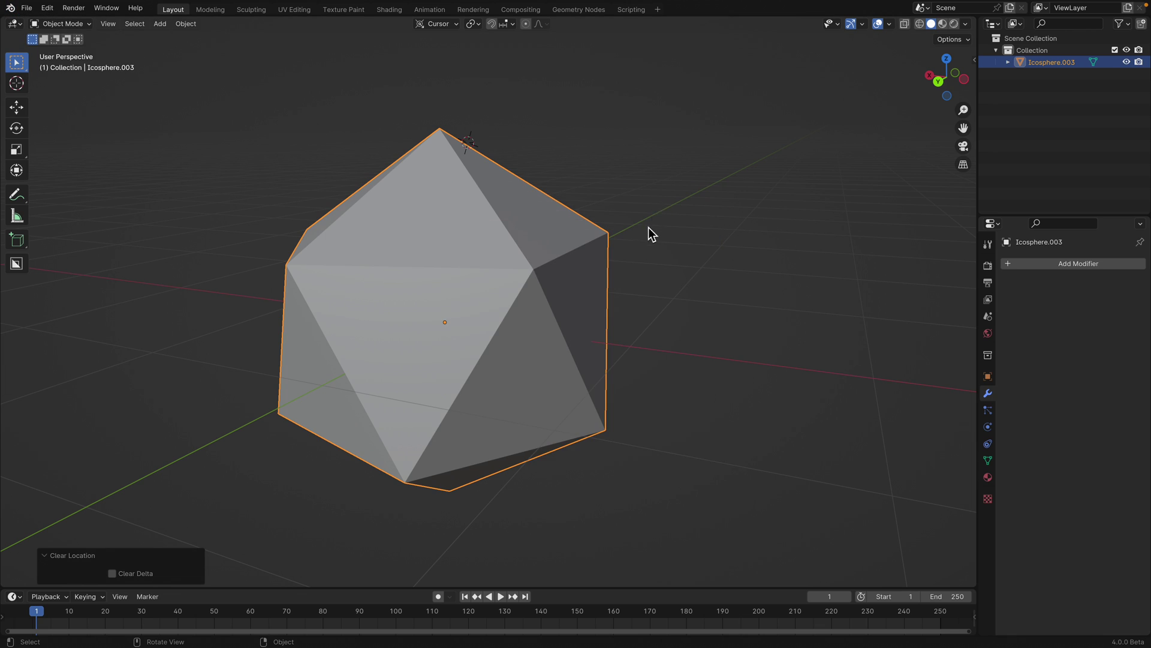
Switch the icosphere from Object Mode to Edit Mode
middle_click_drag(421, 326, 469, 296)
left_click(60, 24)
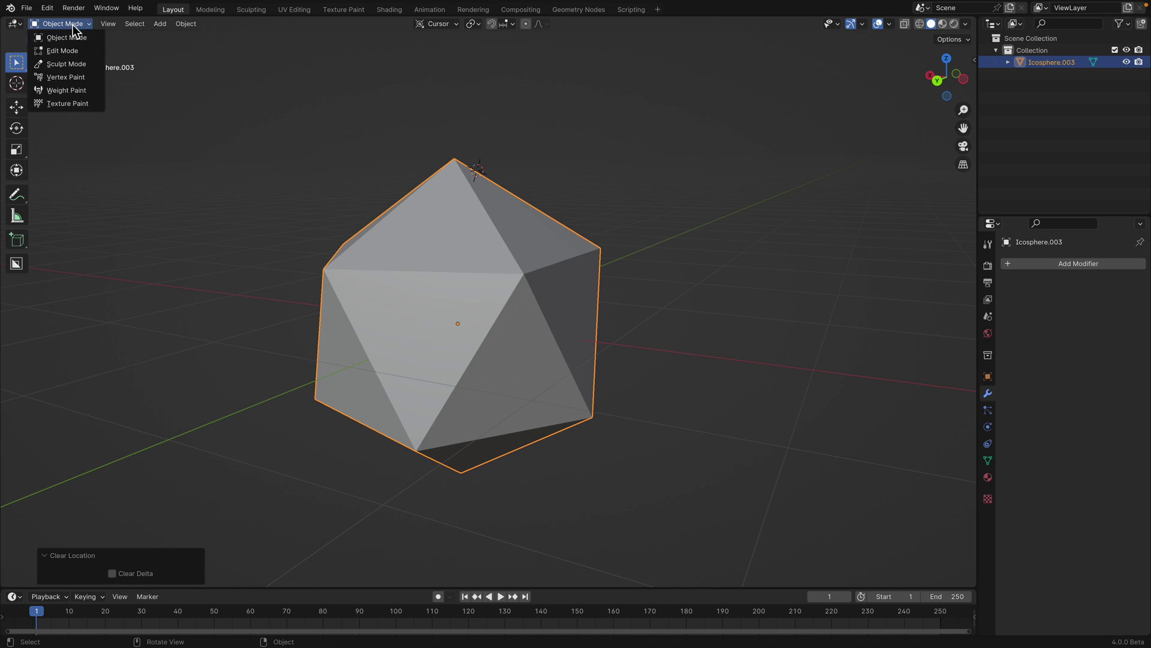
left_click(67, 49)
scroll(486, 281, "up", 1)
scroll(435, 260, "down", 1)
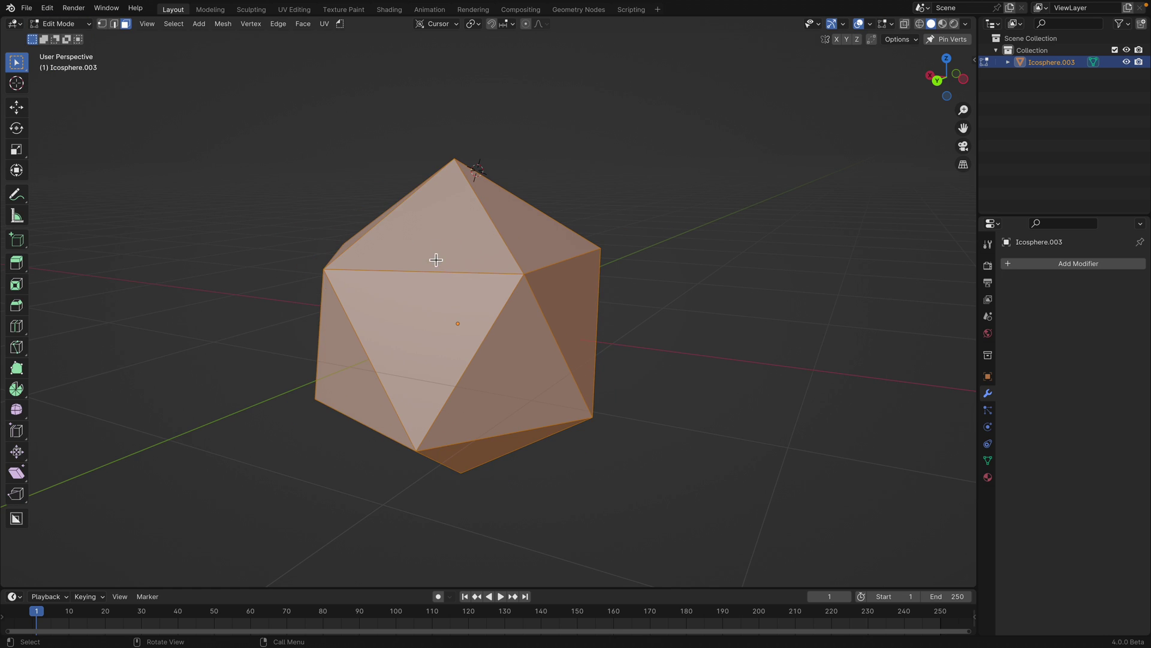
Deselect the mesh, place the 3D cursor on a face of the icosphere, and run the custom Tool node operator to add a cone there
middle_click_drag(421, 317, 487, 307)
right_click(452, 318)
left_click(598, 254)
right_click(434, 351, "shift")
middle_click_drag(439, 343, 508, 305)
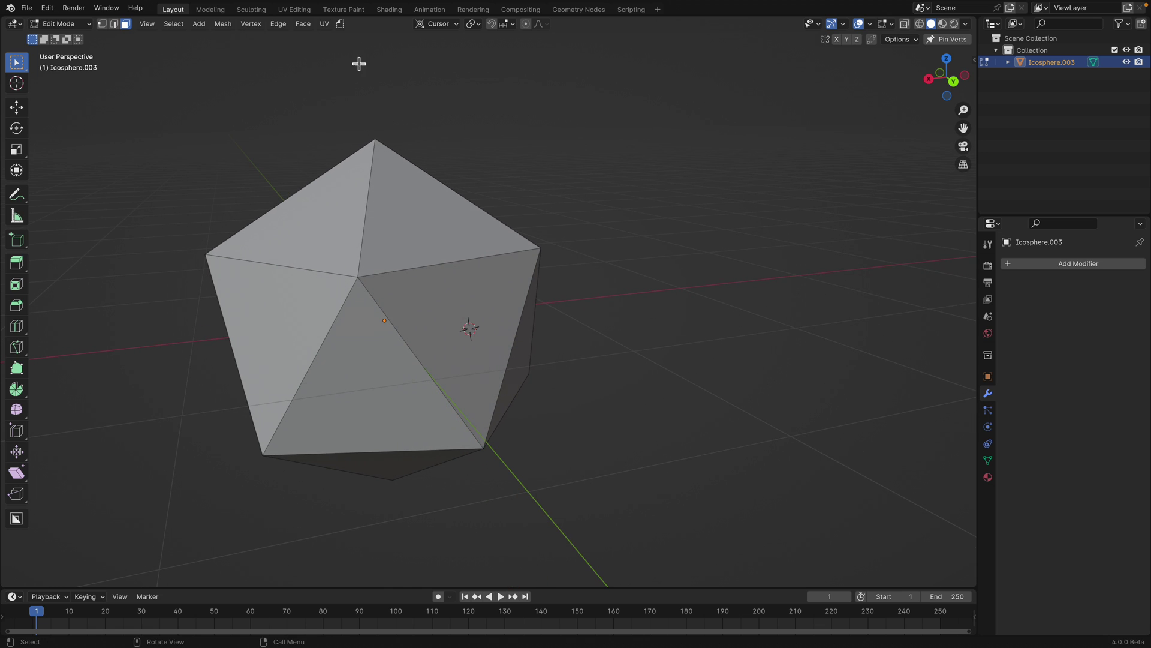
left_click(340, 24)
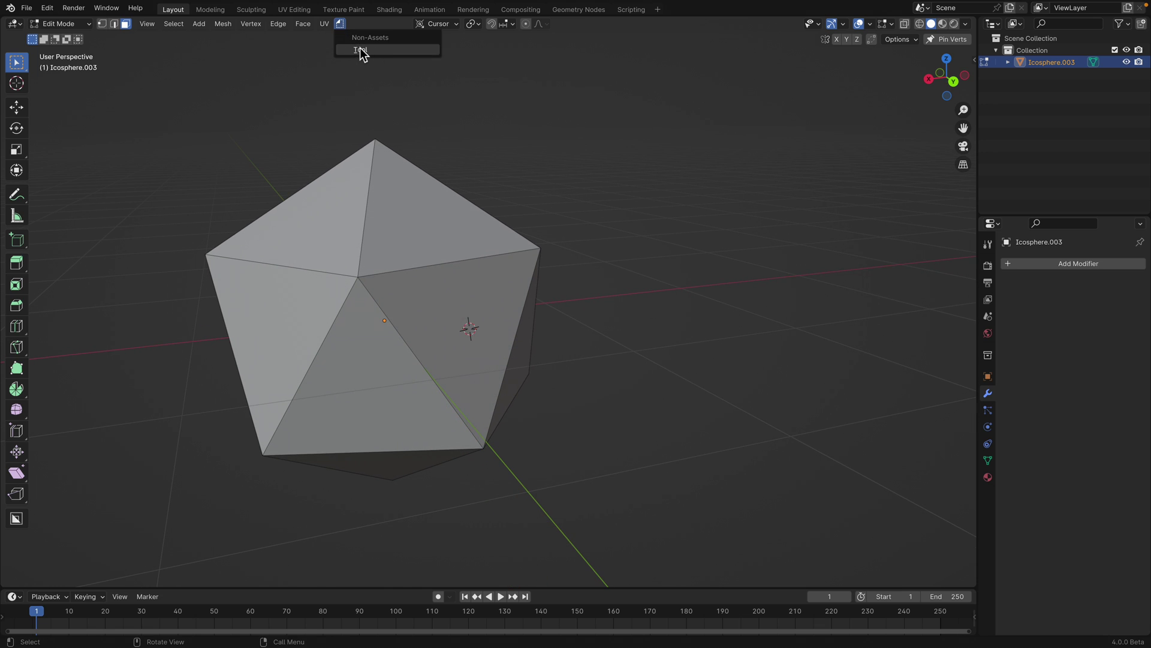
left_click(367, 51)
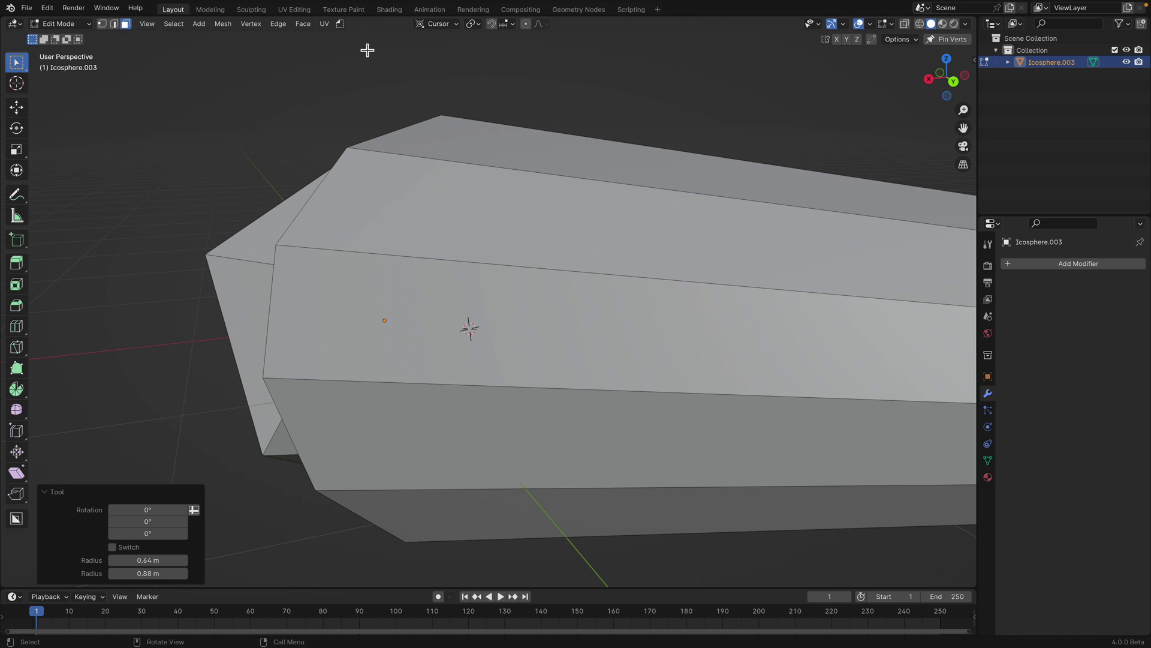
scroll(410, 193, "down", 6)
middle_click_drag(468, 224, 425, 323)
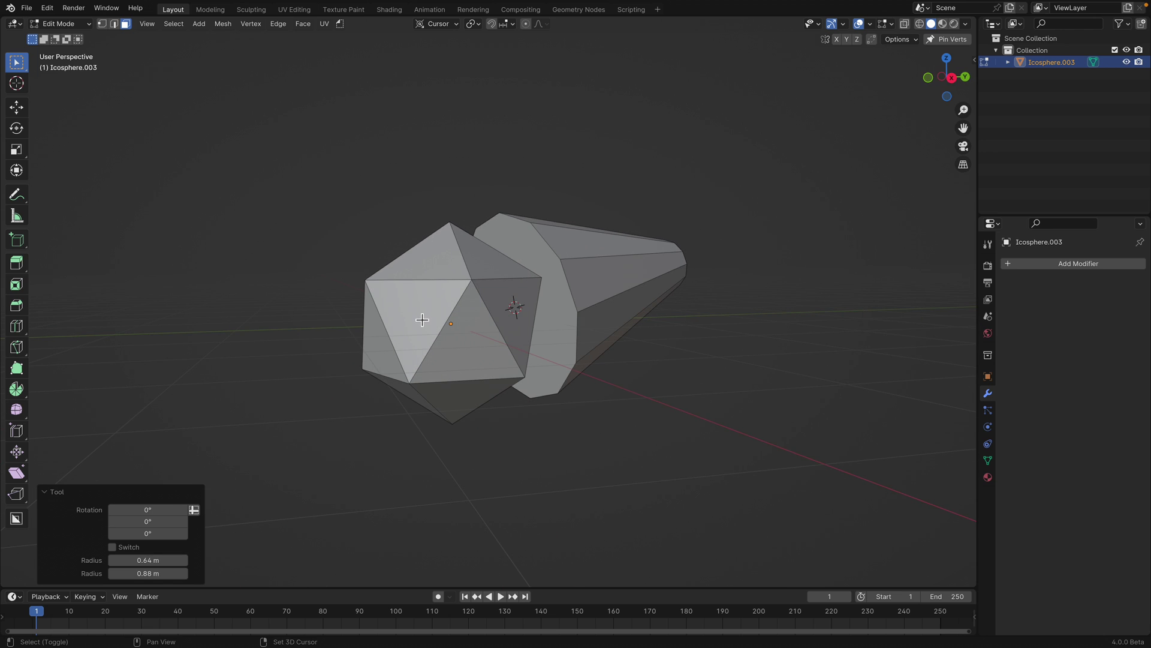
Scale up the whole icosphere and cone mesh around the 3D cursor and return to Object Mode
scroll(422, 319, "down", 2)
key("Tab")
key("Tab")
scroll(481, 343, "down", 3)
key("Tab")
key("Tab")
key("a")
key("s")
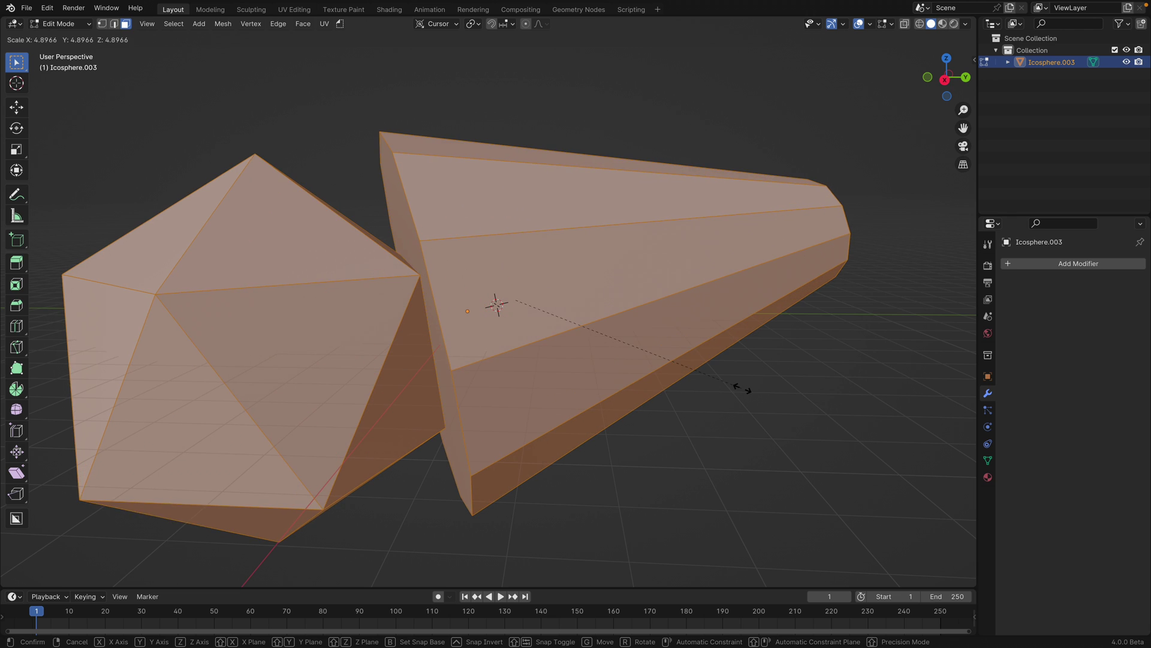
left_click(581, 386)
scroll(664, 399, "up", 3)
key("Tab")
middle_click_drag(521, 331, 551, 352)
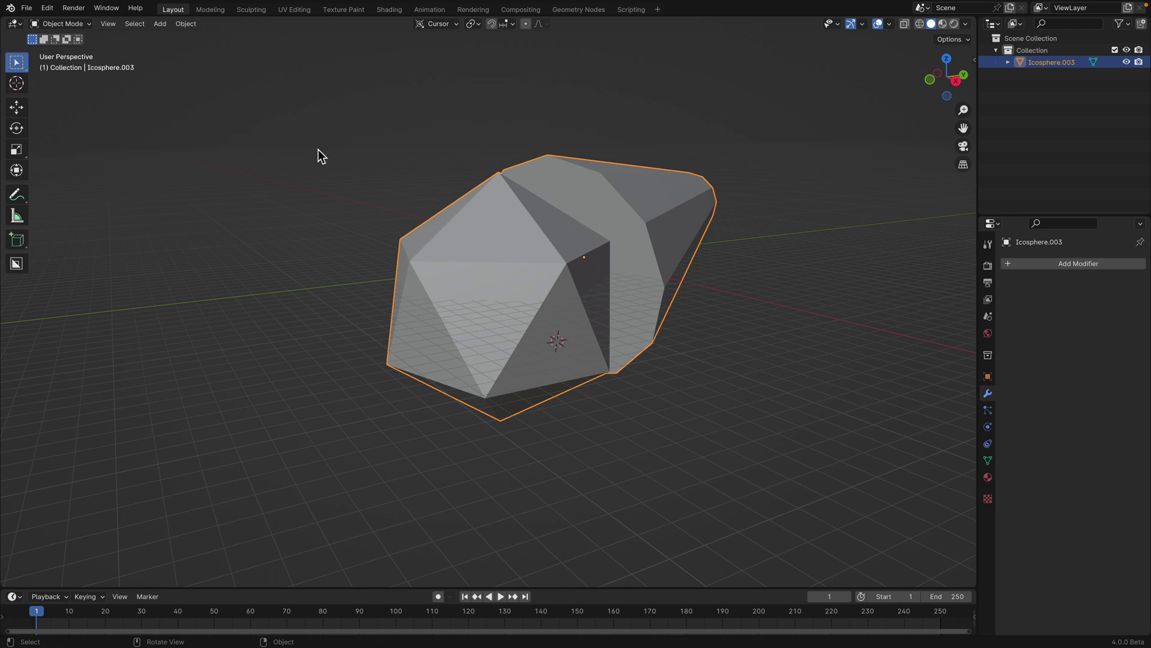
Go back into Edit Mode, clear the selection, and run the Tool operator to add another cone at the 3D cursor
left_click(193, 26)
left_click(193, 26)
left_click(60, 24)
left_click(59, 47)
left_click(340, 24)
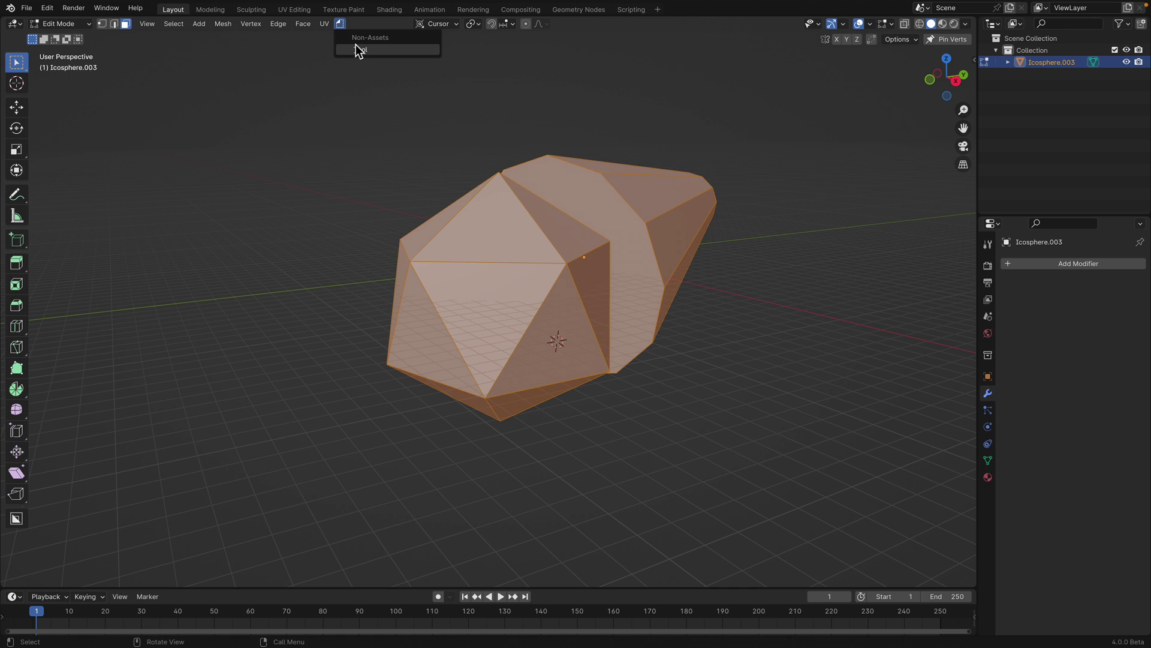
key("alt+a")
middle_click_drag(520, 247, 516, 267)
left_click(340, 24)
left_click(354, 49)
middle_click_drag(586, 348, 547, 348)
scroll(548, 351, "up", 1)
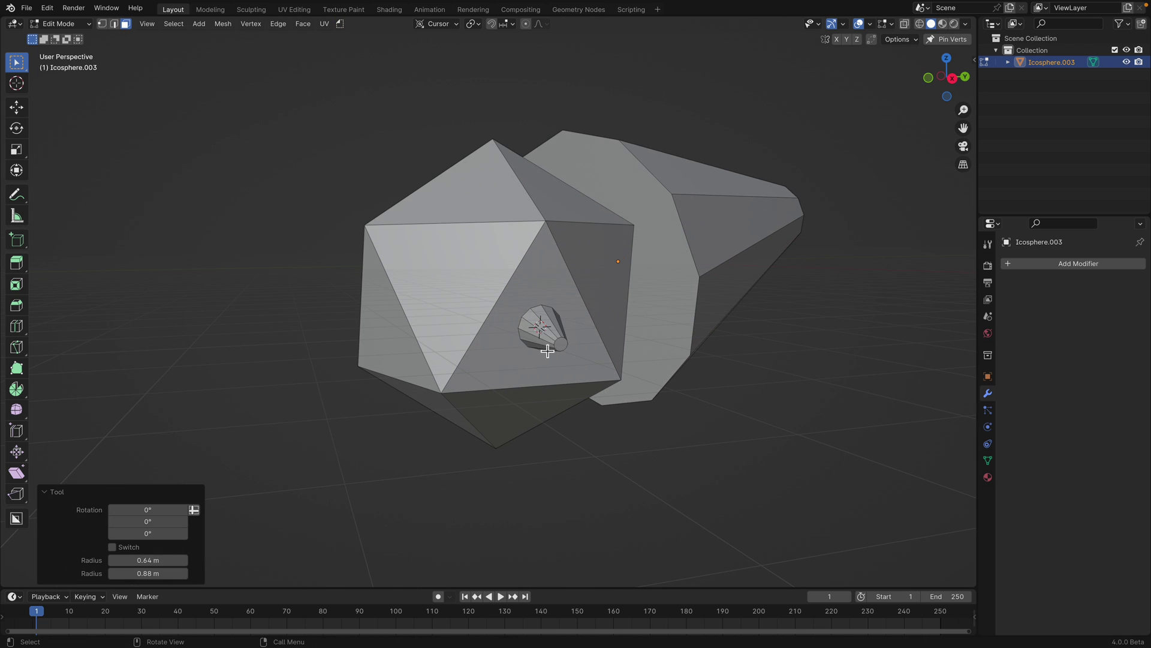
Add one cone each to two more side faces of the icosphere by placing the 3D cursor and running the Tool operator
middle_click_drag(349, 454, 428, 354)
right_click(418, 355, "shift")
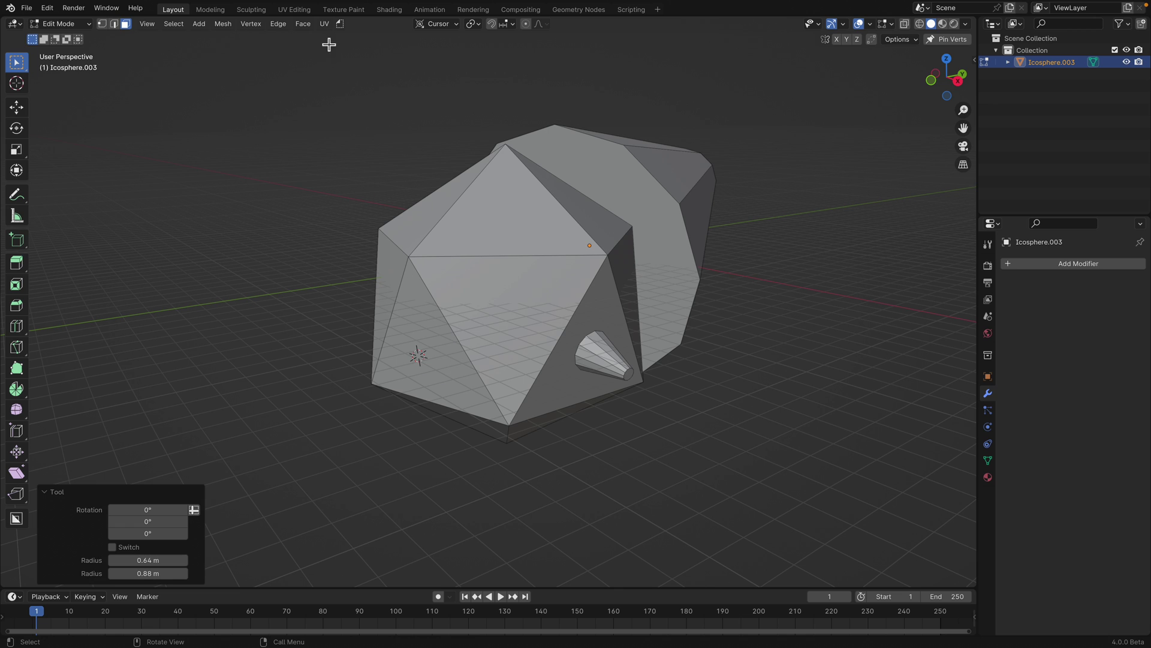
left_click(340, 23)
left_click(349, 47)
middle_click_drag(349, 47, 488, 304)
right_click(489, 304, "shift")
left_click(339, 24)
left_click(348, 47)
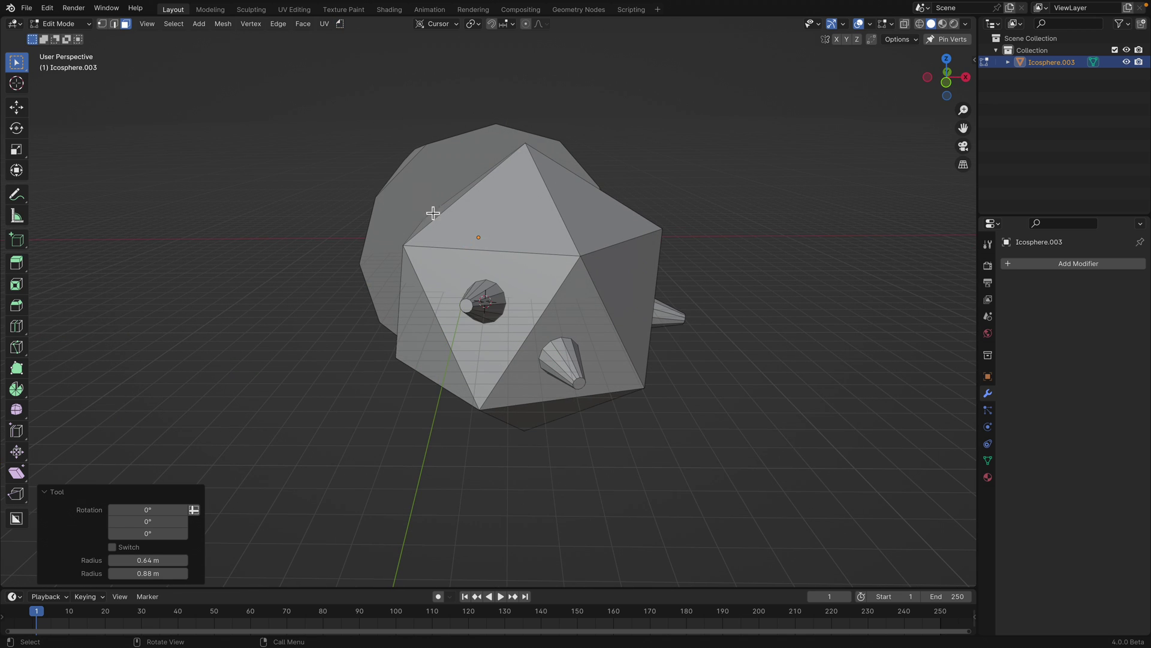
Use the Tool operator to add a second cone on the same side face and another on an upper face of the icosphere
right_click(533, 273, "shift")
right_click(542, 280, "shift")
left_click(340, 24)
left_click(354, 51)
middle_click_drag(480, 258, 420, 284)
right_click(508, 220, "shift")
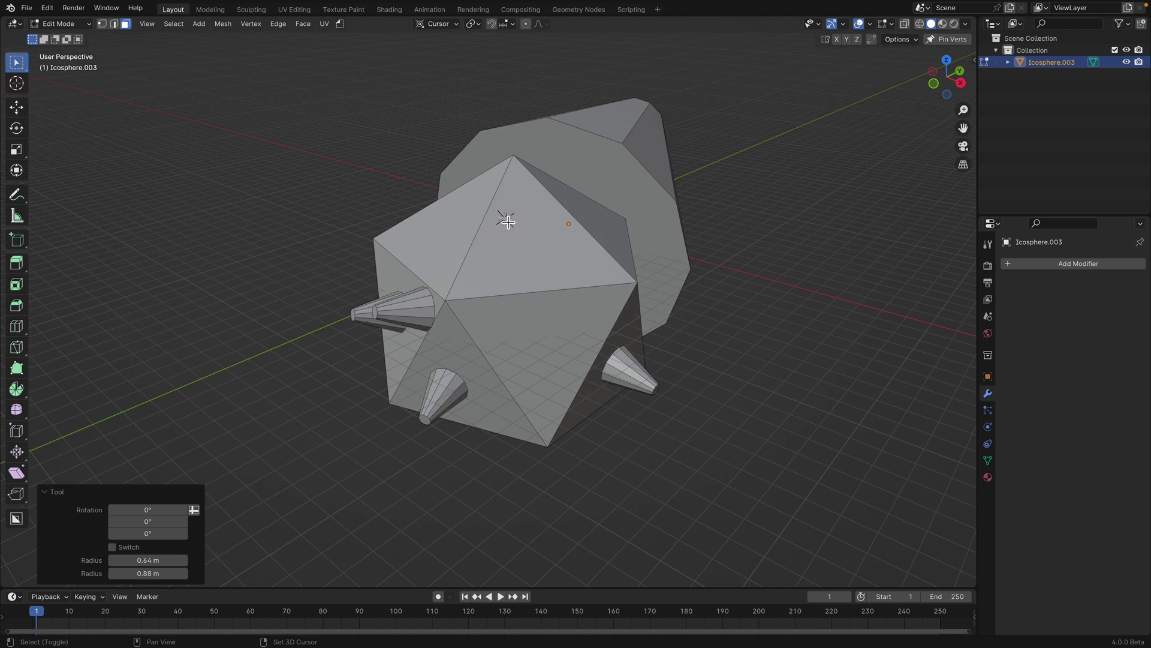
left_click(340, 23)
left_click(359, 51)
Turn the cone on the upper face into a torus by enabling Switch, with radii of 1.45 m and 0.36 m
middle_click_drag(511, 260, 474, 291)
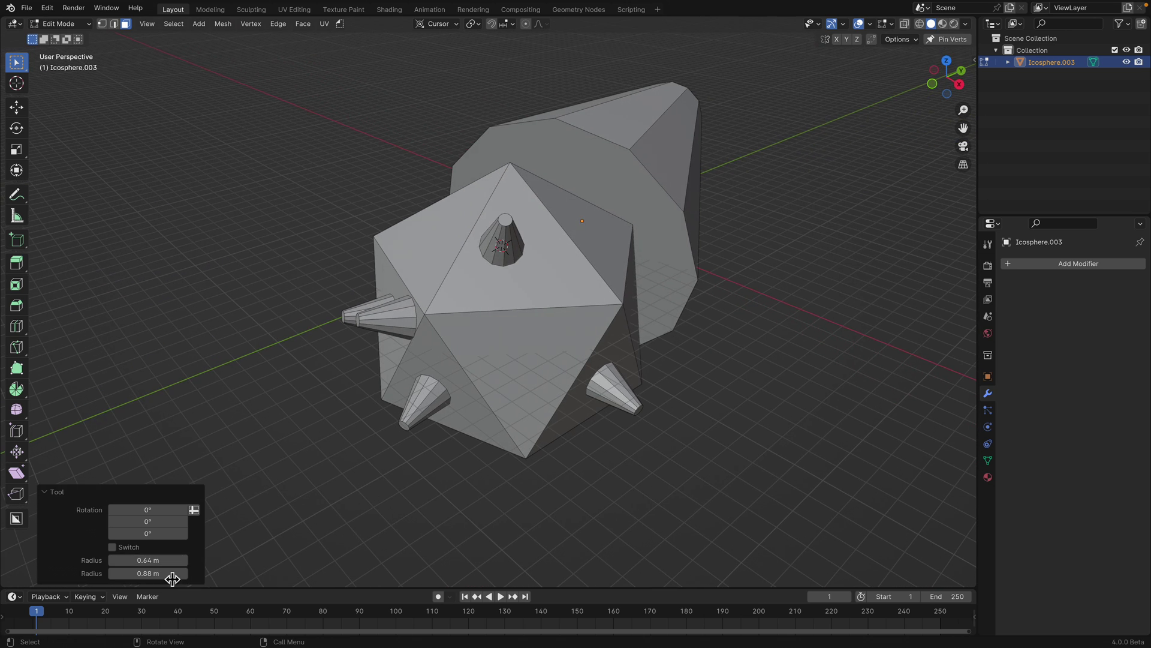
left_click(132, 547)
scroll(278, 489, "up", 1)
mouse_move(153, 560)
left_mouse_down()
mouse_move(180, 573)
mouse_move(154, 571)
left_mouse_up()
Add a shape with the Tool operator on the adjacent upper face and switch it to a torus with radii of 1.16 m and 0.92 m
middle_click_drag(617, 274, 545, 300)
right_click(545, 285, "shift")
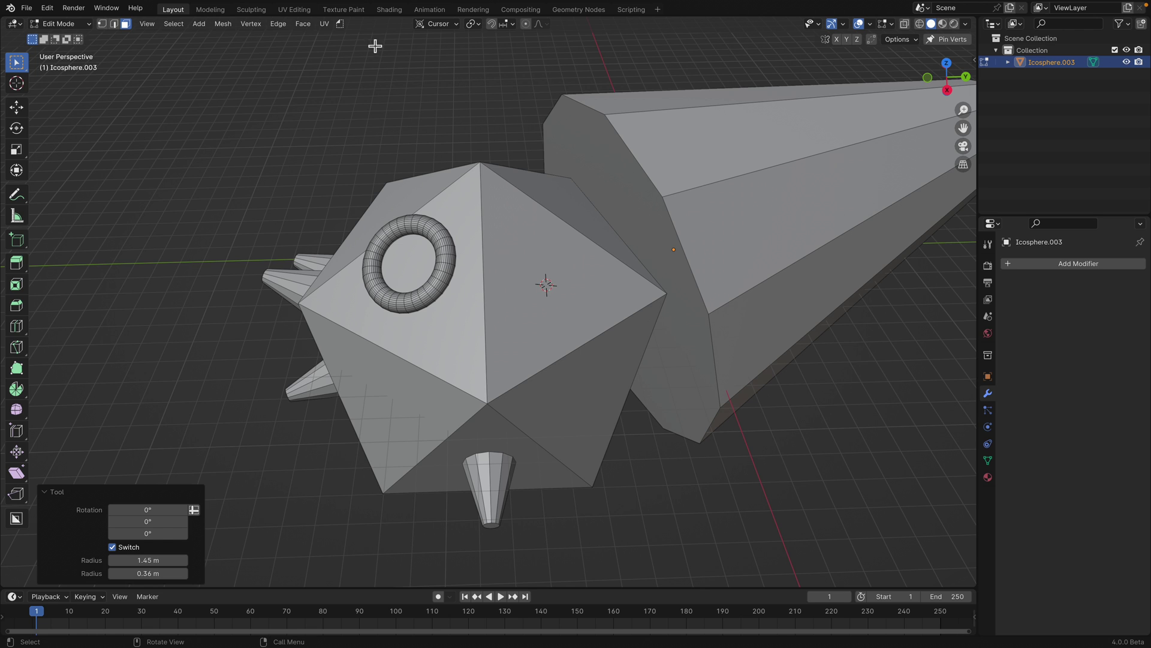
left_click(344, 26)
left_click(351, 48)
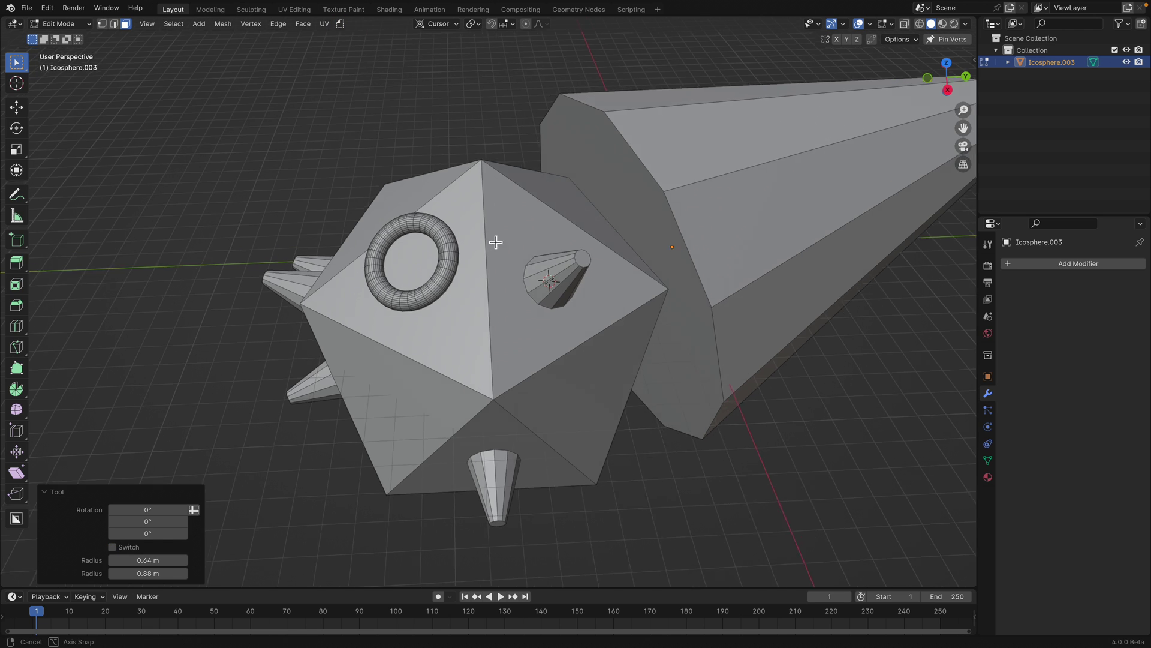
middle_click_drag(496, 244, 412, 160)
left_click(138, 548)
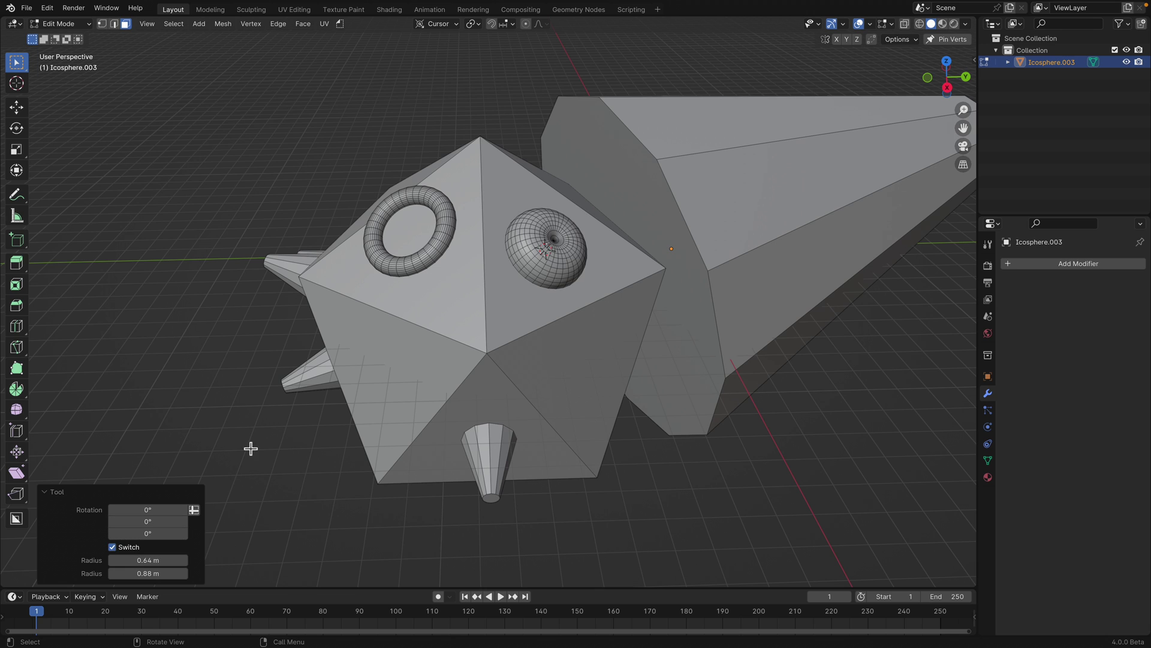
mouse_move(148, 559)
left_mouse_down()
mouse_move(198, 574)
mouse_move(150, 574)
left_mouse_up()
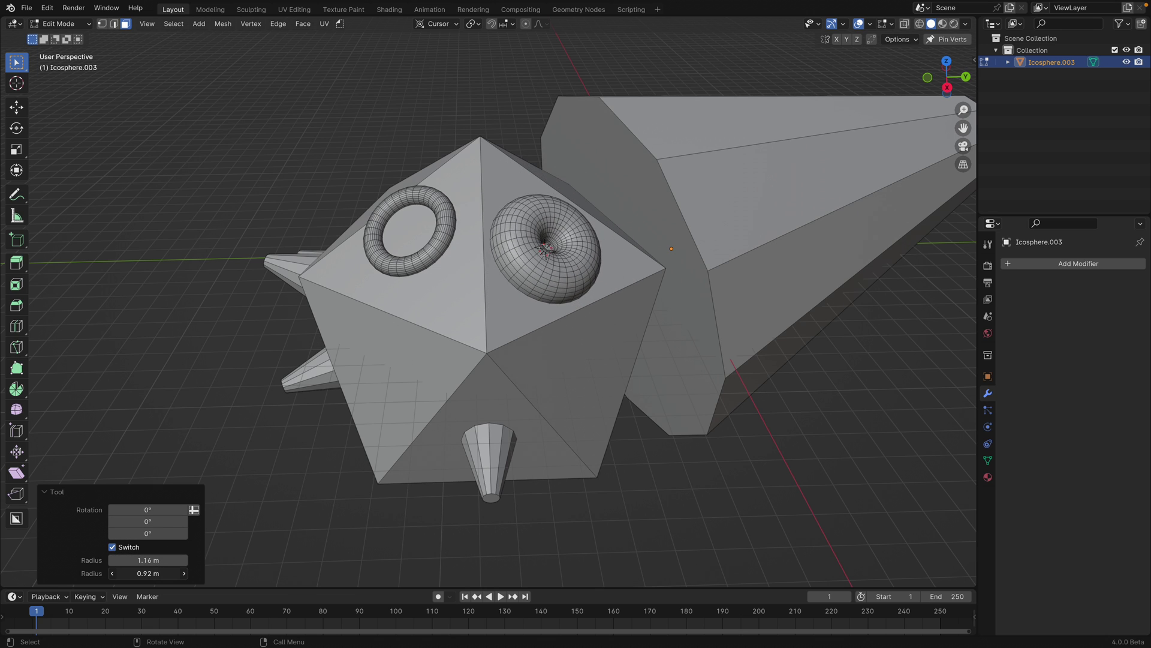
Leave Edit Mode and return the icosphere to Object Mode
middle_click_drag(653, 334, 564, 295)
left_click(75, 23)
left_click(81, 35)
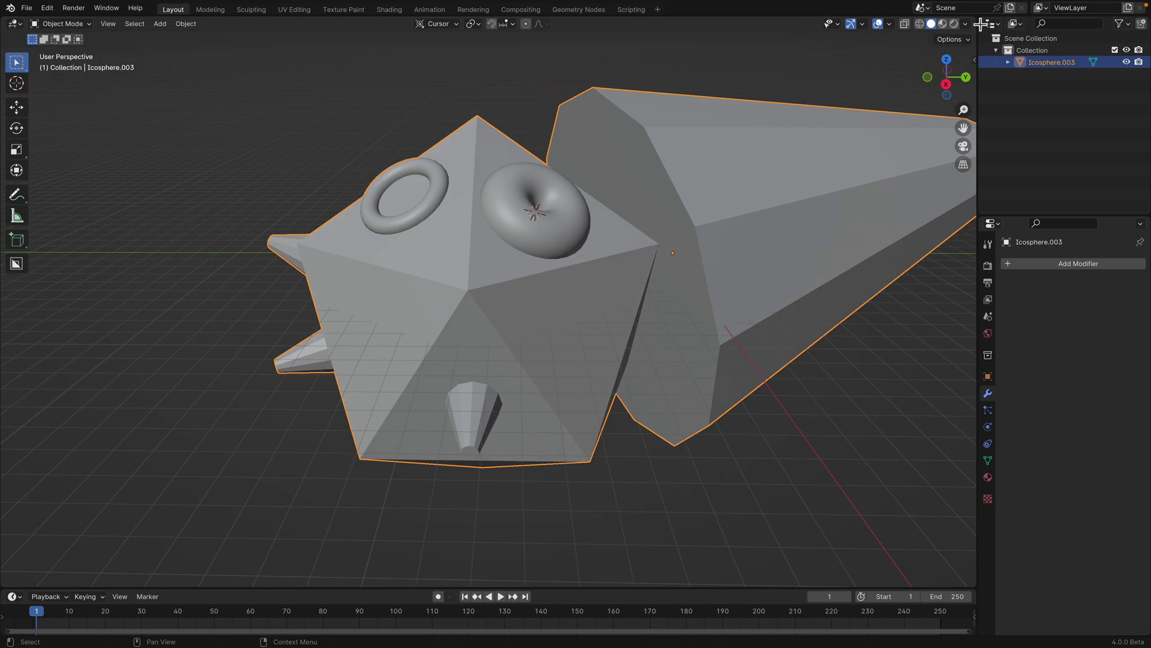
Split the 3D viewport horizontally and turn the upper area into a Geometry Node Editor
left_click_drag(978, 57, 204, 296)
left_click(15, 24)
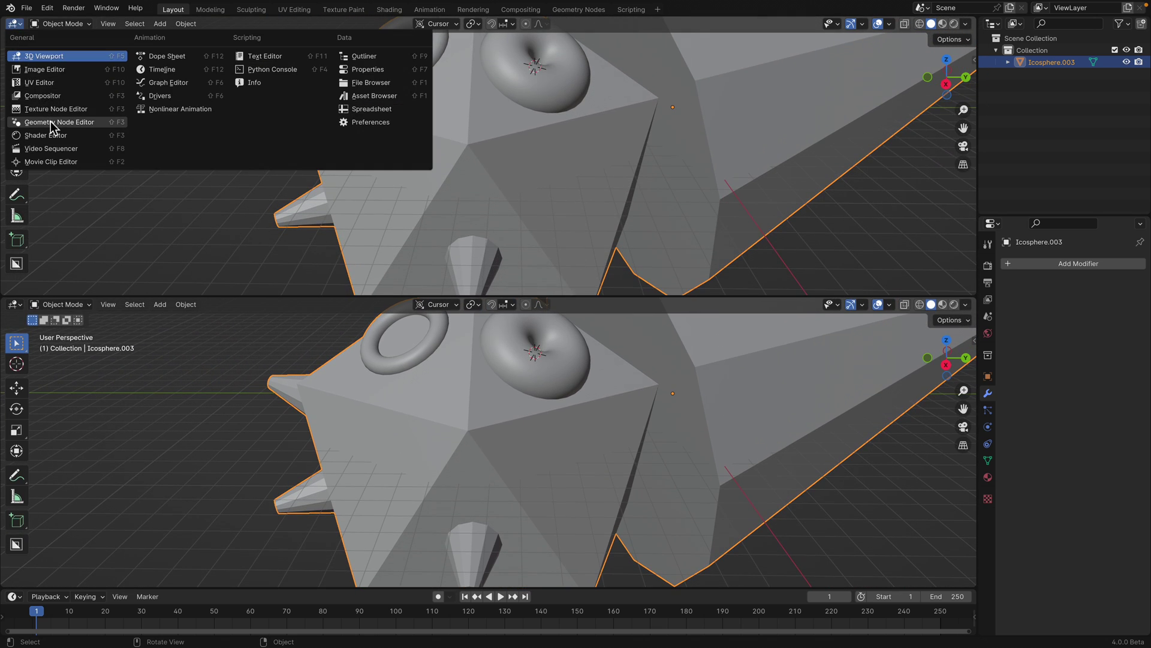
left_click(27, 114)
Set the geometry nodes type to Tool, load the existing Tool node group, and enlarge the node editor area
middle_click_drag(462, 339, 476, 354)
left_click(48, 24)
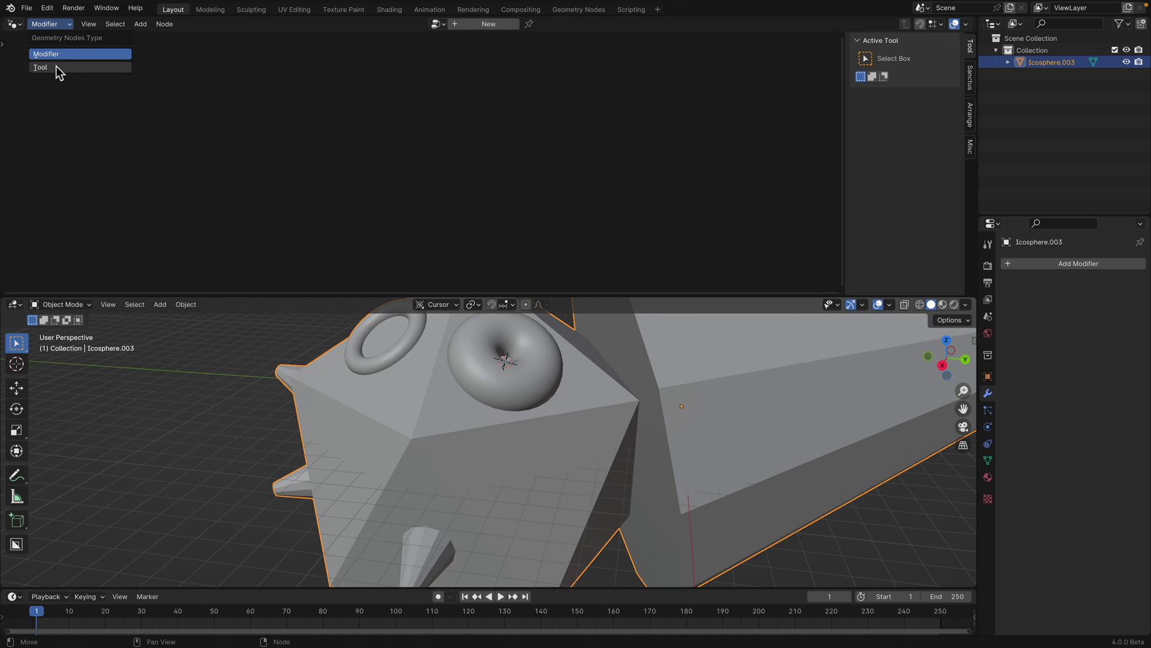
left_click(59, 67)
left_click(444, 24)
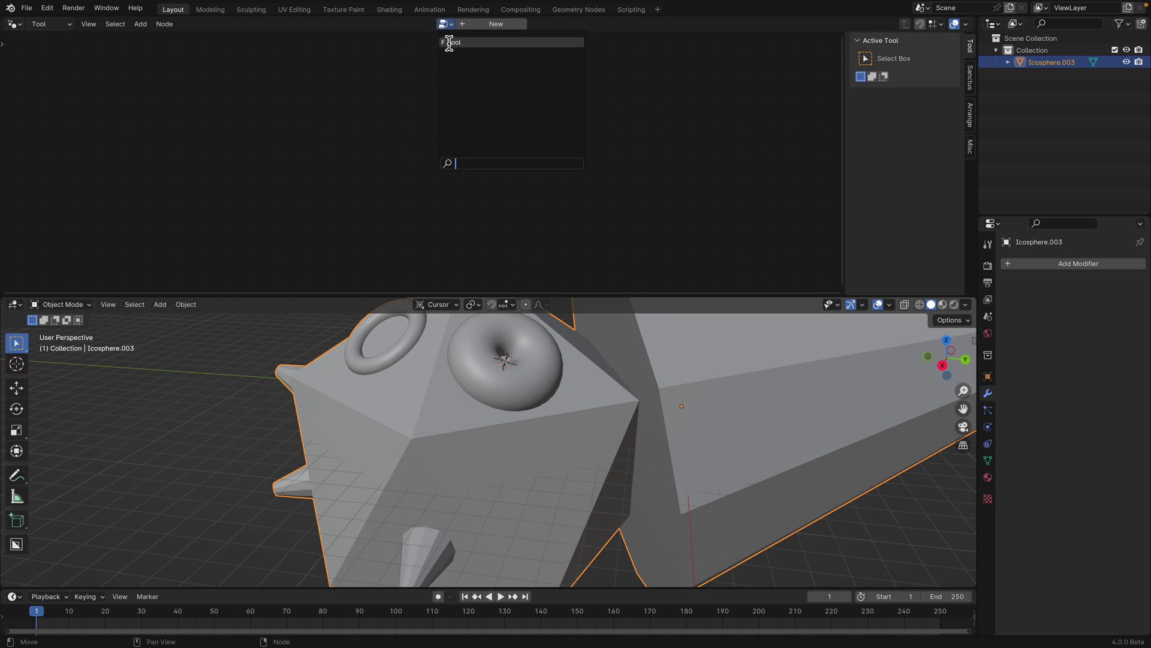
left_click(447, 41)
scroll(449, 149, "up", 3)
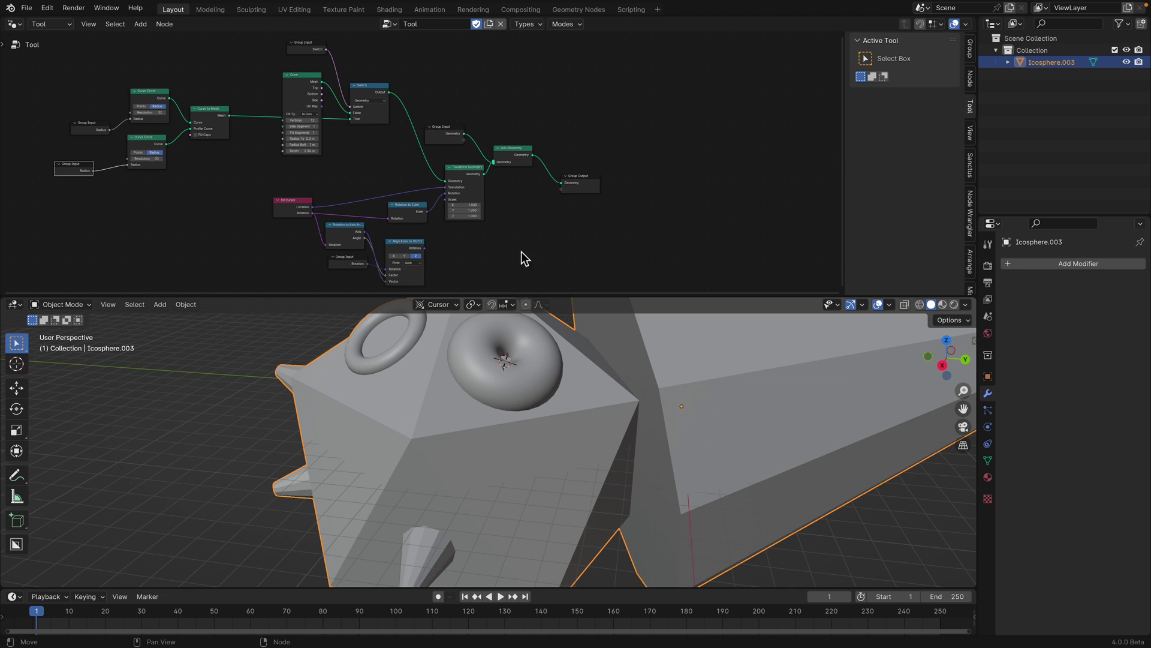
left_click_drag(550, 295, 529, 391)
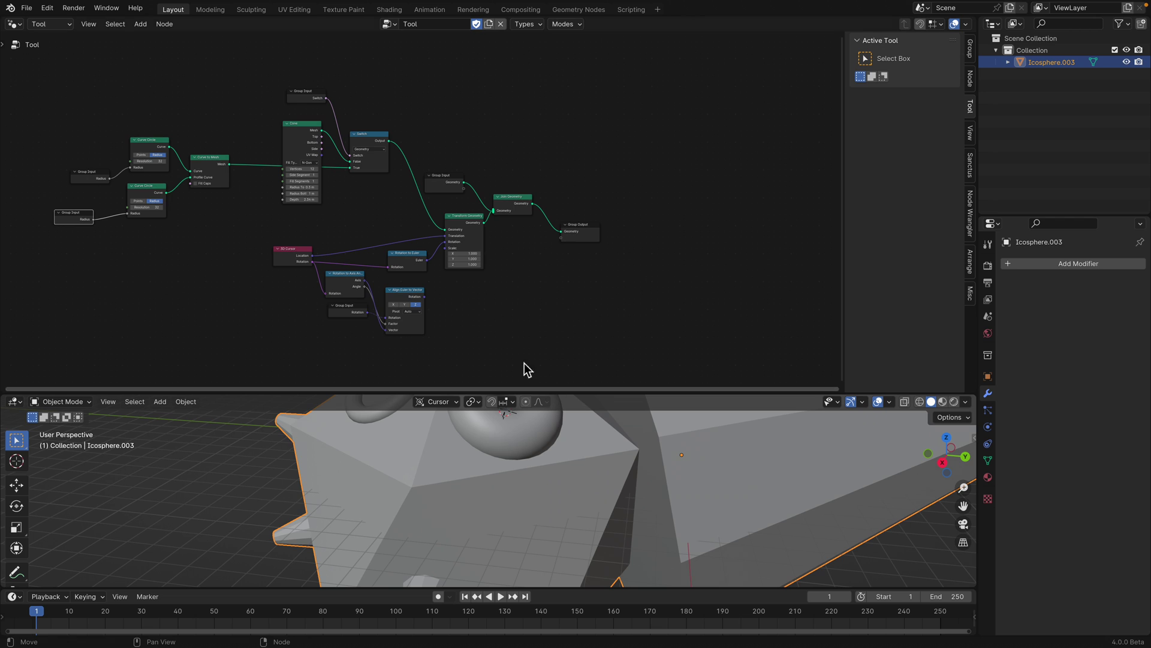
Reposition the 3D Cursor and Rotation to Euler nodes that feed Transform Geometry
scroll(519, 229, "up", 5)
middle_click_drag(513, 211, 510, 208)
left_click_drag(211, 168, 198, 136)
middle_click_drag(247, 126, 309, 127)
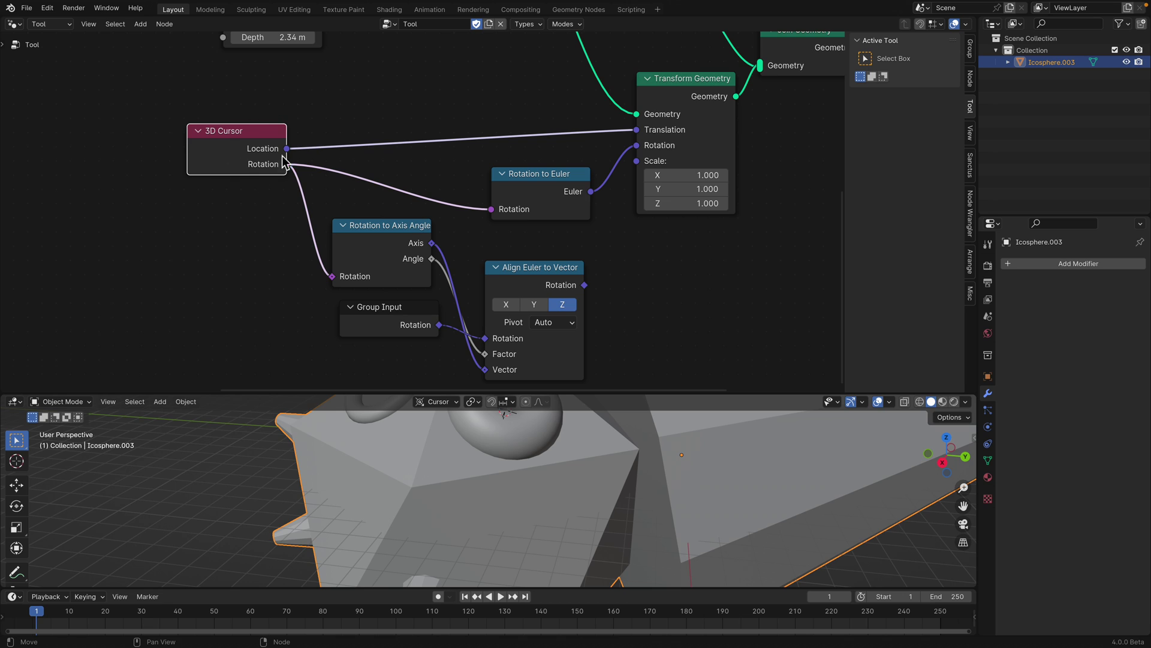
left_click_drag(249, 135, 218, 132)
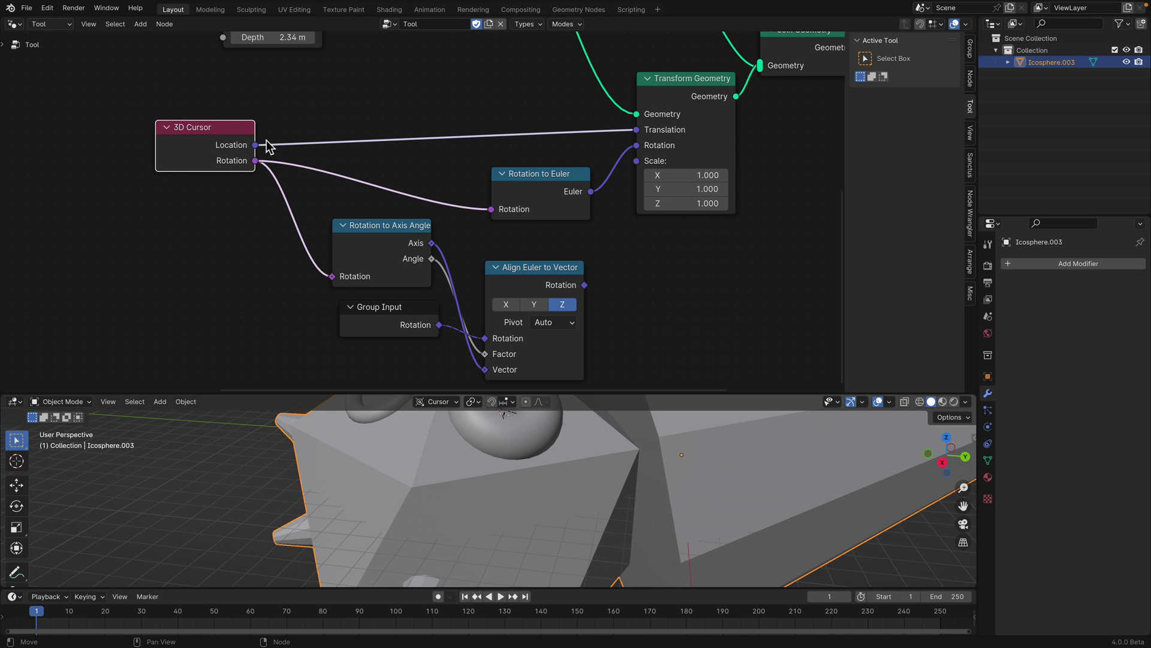
left_click_drag(545, 188, 526, 185)
middle_click_drag(268, 153, 190, 186)
scroll(151, 156, "down", 5)
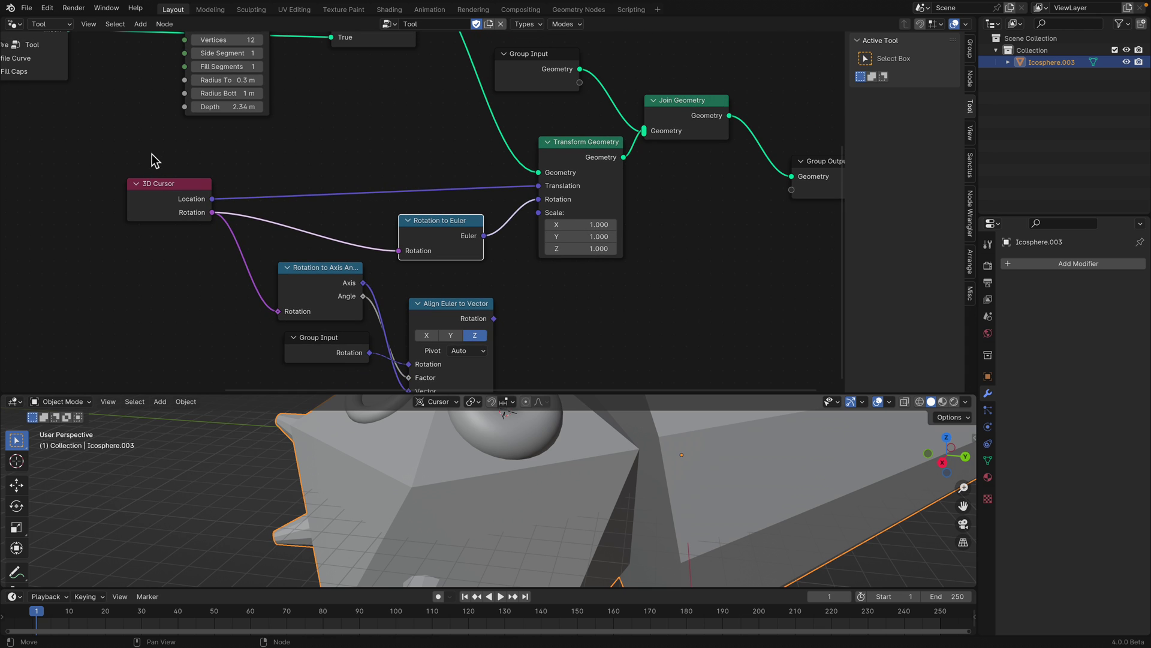
Rearrange the two Curve Circle nodes and their Radius Group Input nodes in front of Curve to Mesh, and box-select that branch
middle_click_drag(237, 133, 311, 289)
scroll(309, 258, "down", 2)
middle_click_drag(254, 223, 331, 219)
scroll(331, 218, "up", 2)
left_click_drag(179, 179, 172, 174)
middle_click_drag(124, 214, 167, 189)
left_click_drag(124, 205, 123, 179)
left_click_drag(105, 276, 183, 224)
scroll(180, 236, "up", 2)
middle_click_drag(495, 409, 550, 439)
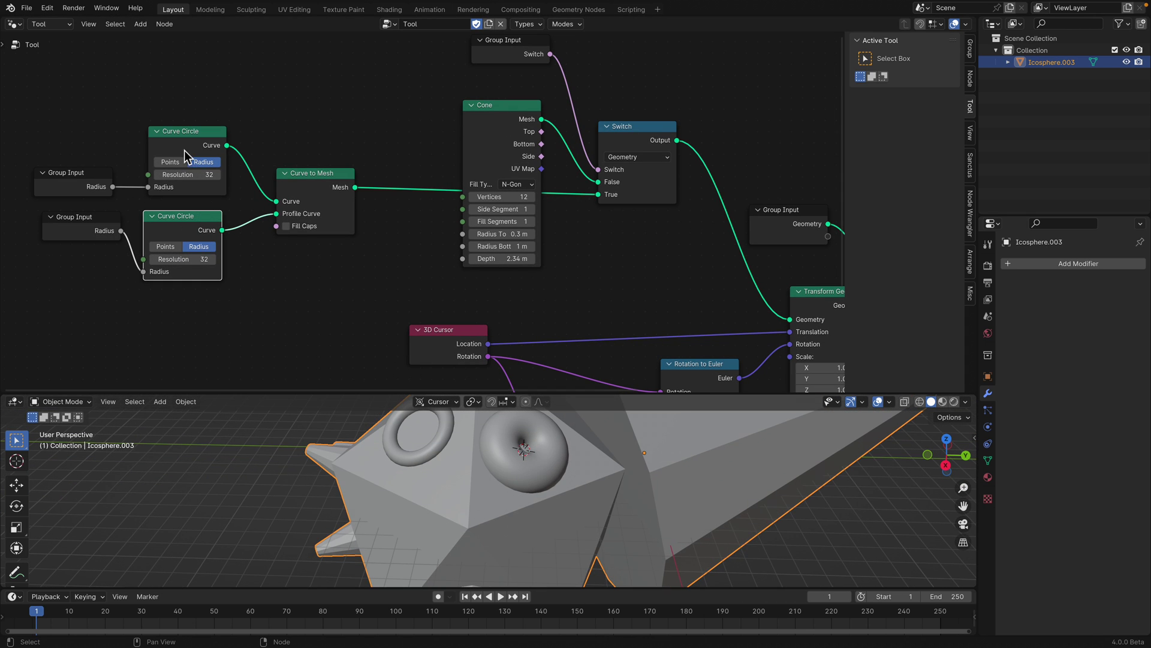
left_click_drag(185, 149, 180, 140)
left_click_drag(180, 226, 177, 224)
left_click_drag(48, 92, 308, 289)
Move the Cone node above Curve to Mesh, and shift the Switch node and its Group Input upward
middle_click_drag(319, 180, 240, 199)
middle_click_drag(382, 165, 349, 195)
left_click_drag(366, 190, 268, 101)
middle_click_drag(288, 100, 246, 142)
left_click_drag(359, 130, 371, 98)
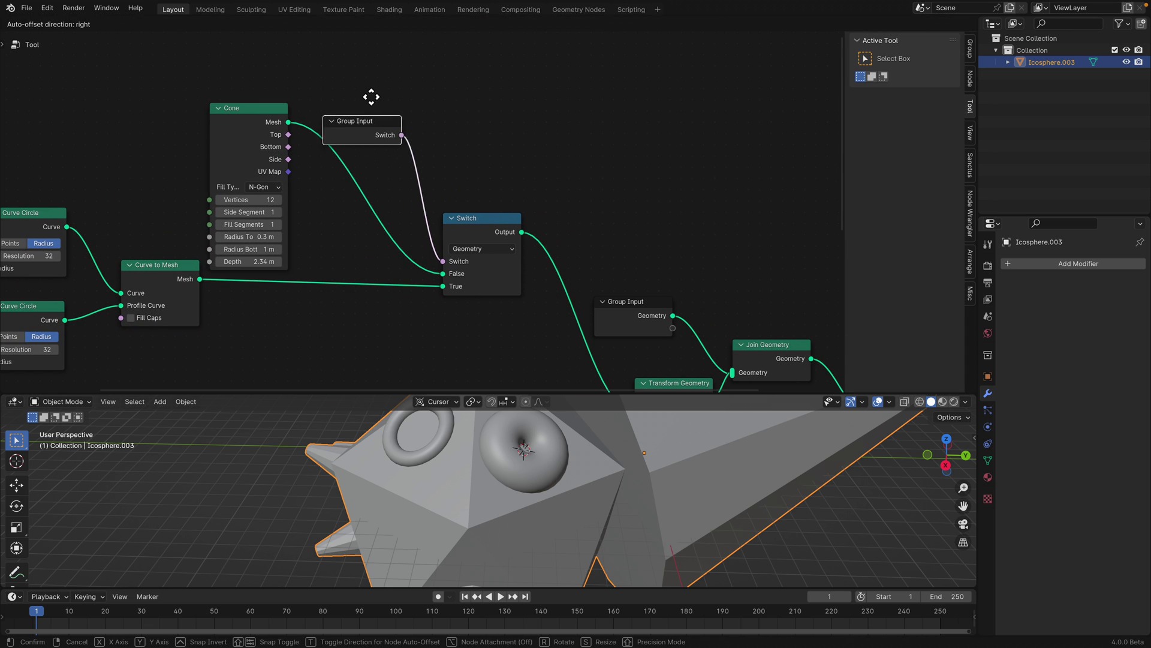
left_click(377, 65)
middle_click_drag(523, 456, 489, 456)
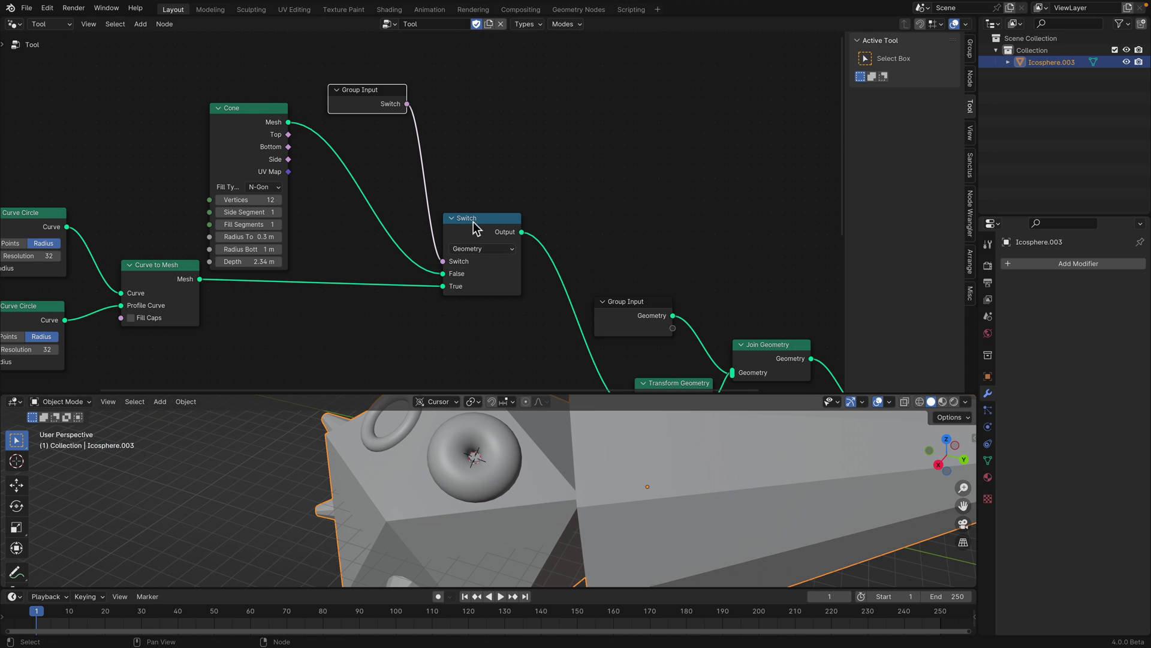
left_click_drag(473, 223, 478, 209)
Reposition the Transform Geometry, Geometry Group Input and Join Geometry nodes ahead of the Group Output
middle_click_drag(595, 314, 385, 182)
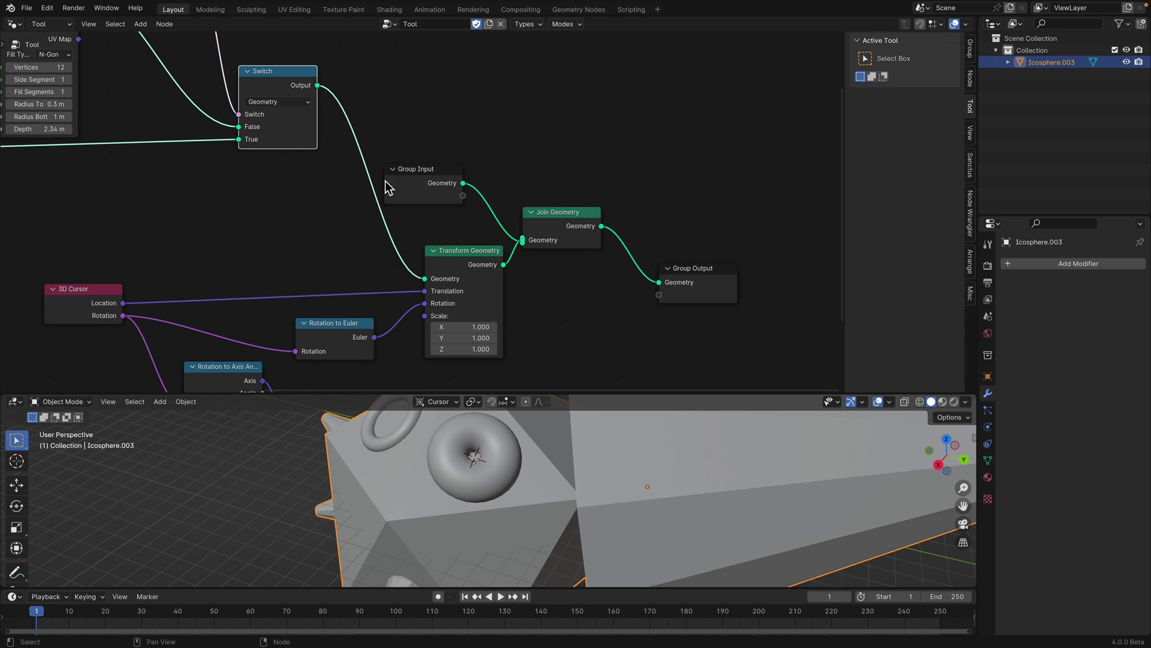
left_click_drag(464, 267, 452, 260)
left_click_drag(459, 201, 468, 174)
left_click_drag(533, 220, 544, 236)
scroll(405, 274, "up", 1)
middle_click_drag(409, 274, 372, 240)
left_click_drag(553, 188, 563, 158)
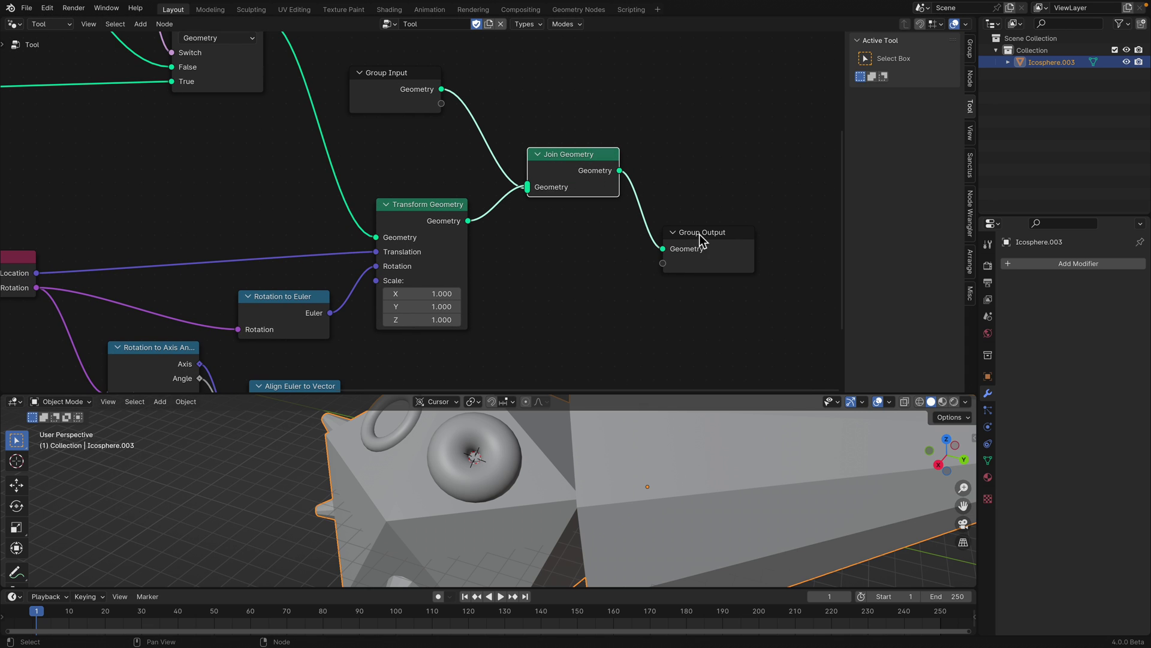
Move the Group Output node up beside Join Geometry, and enlarge the 3D viewport below the node editor
left_click_drag(702, 242, 728, 180)
middle_click_drag(619, 250, 637, 169)
left_click_drag(443, 395, 450, 250)
Switch the icosphere to Edit Mode to try the node tool there, and return to Object Mode
scroll(441, 383, "down", 4)
middle_click_drag(439, 388, 332, 315)
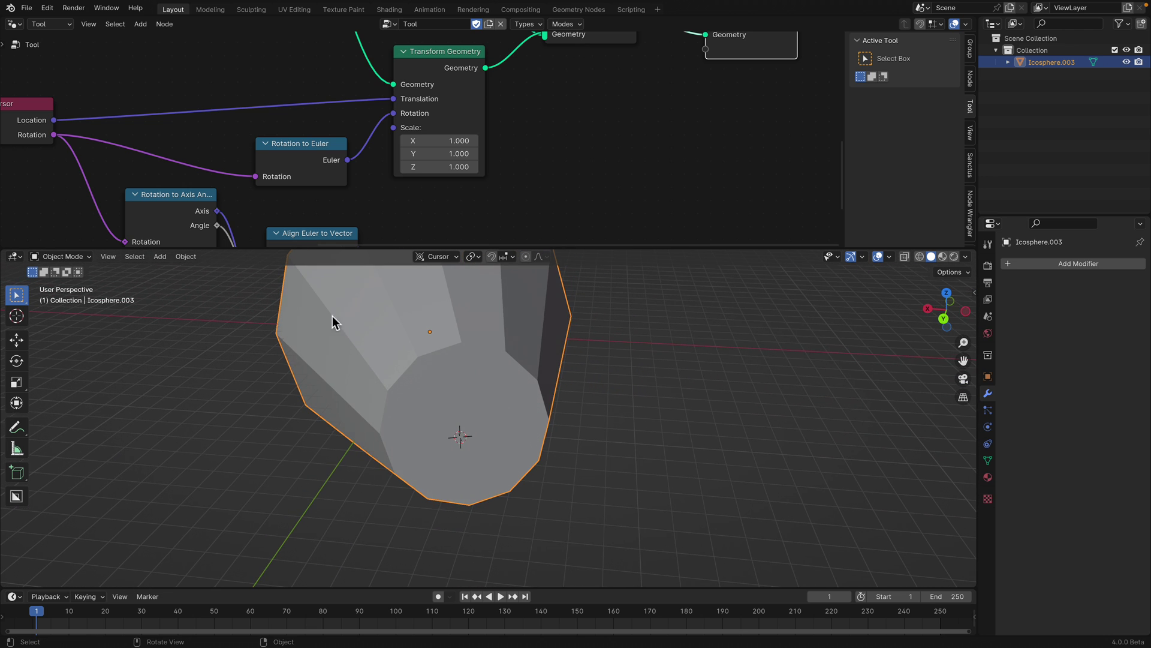
left_click(186, 256)
left_click(60, 256)
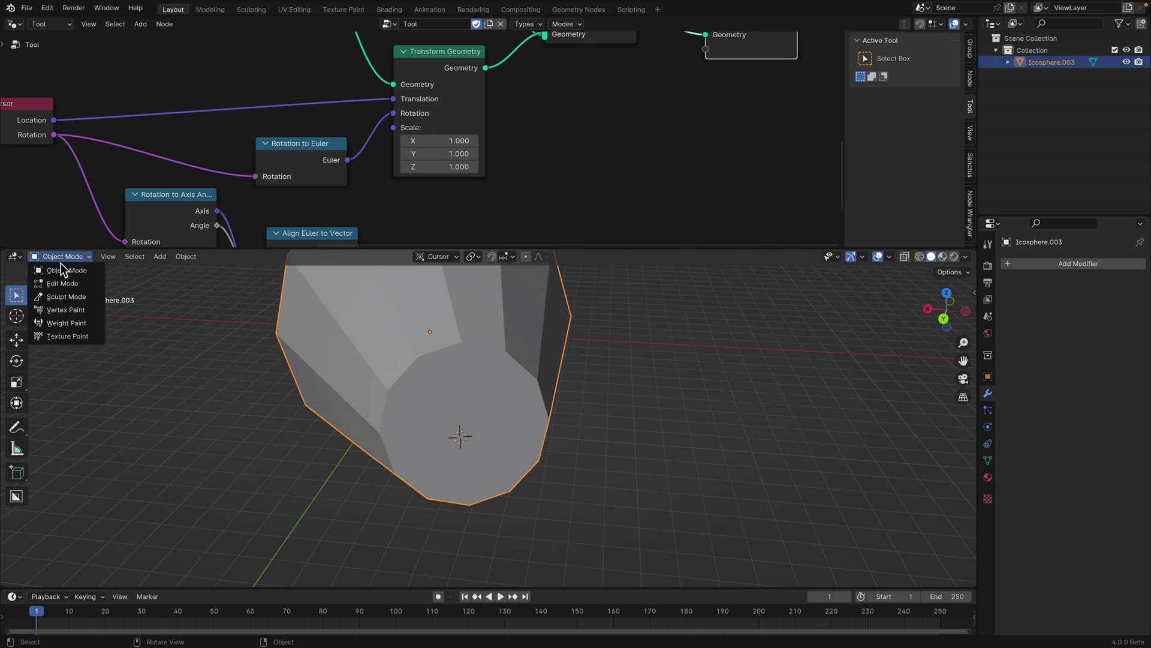
left_click(67, 282)
middle_click_drag(382, 397, 403, 392)
left_click(342, 258)
left_click(352, 281)
middle_click_drag(562, 436, 311, 314)
key("Tab")
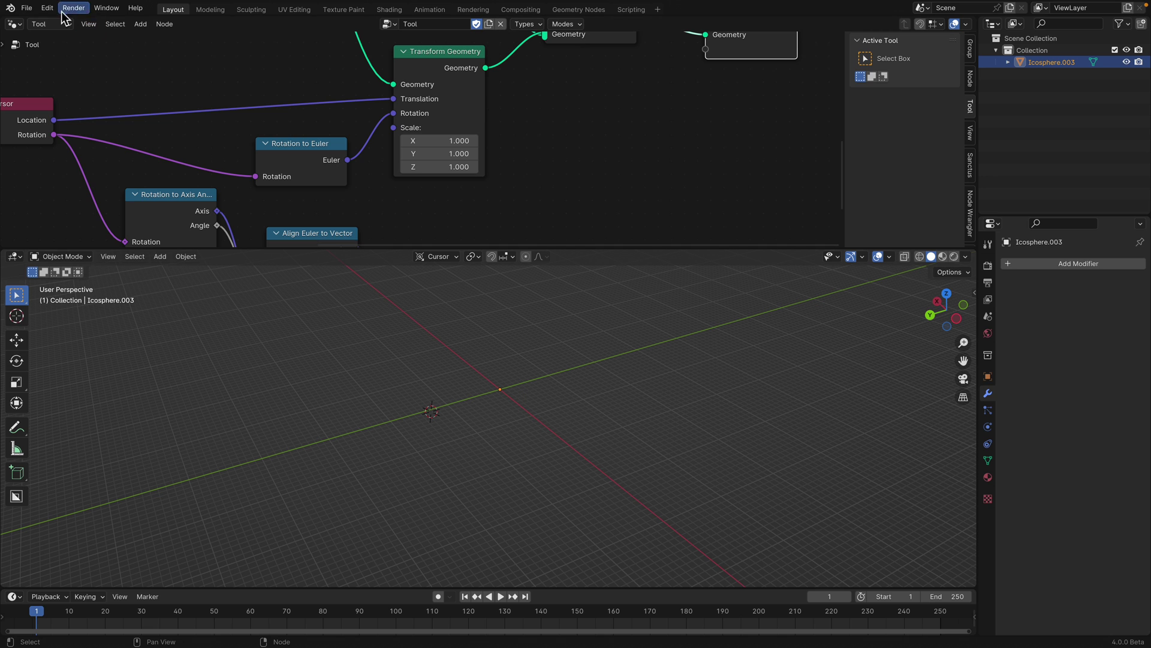
Start a new file with the default cube scene without saving the changes to cone_drop_003.blend
left_click(27, 7)
left_click(157, 22)
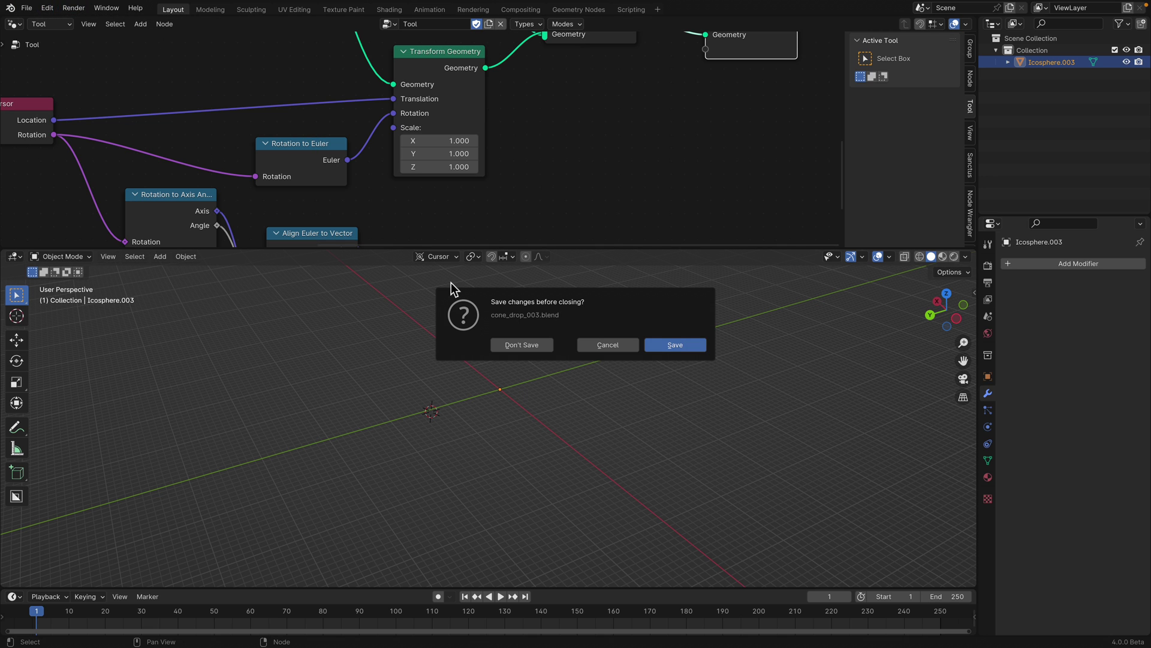
left_click(522, 344)
middle_click_drag(527, 331, 559, 377)
scroll(531, 407, "up", 4)
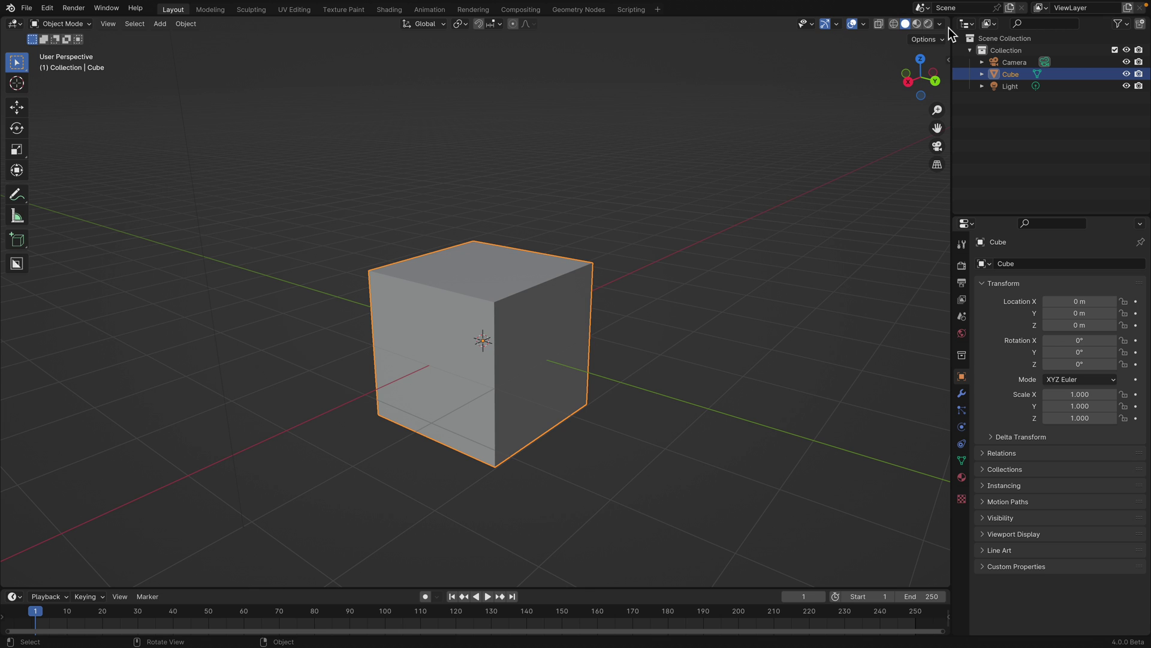
Split the 3D viewport horizontally and turn the upper area into a Geometry Node Editor
left_click_drag(950, 23, 887, 274)
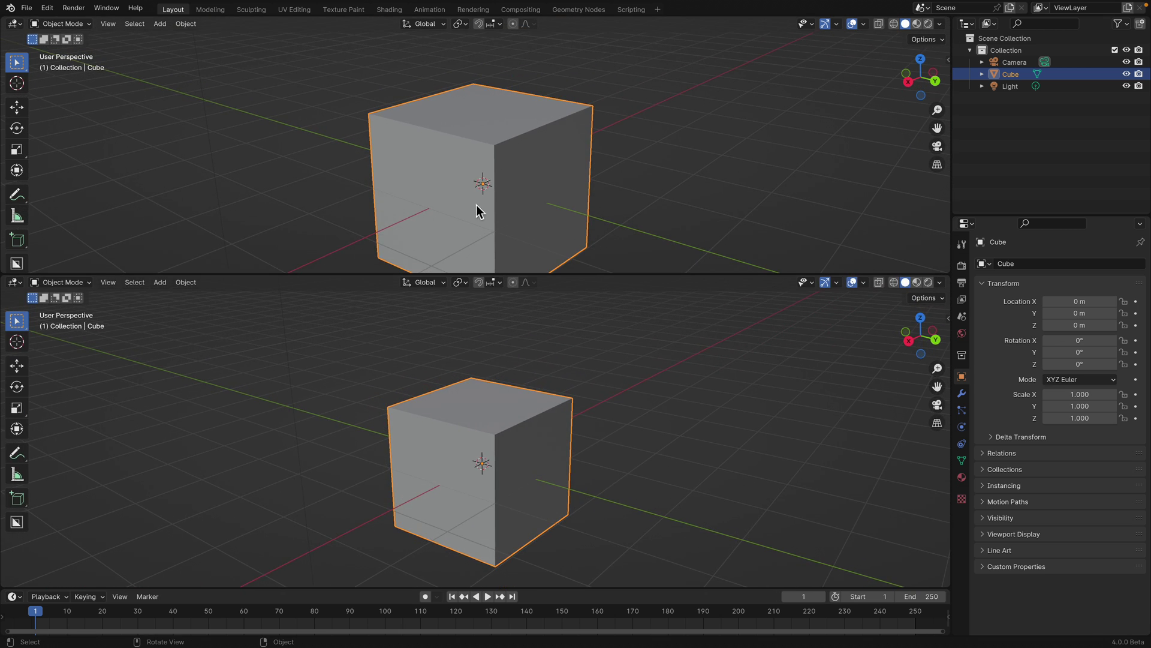
middle_click_drag(481, 211, 428, 191)
left_click(24, 25)
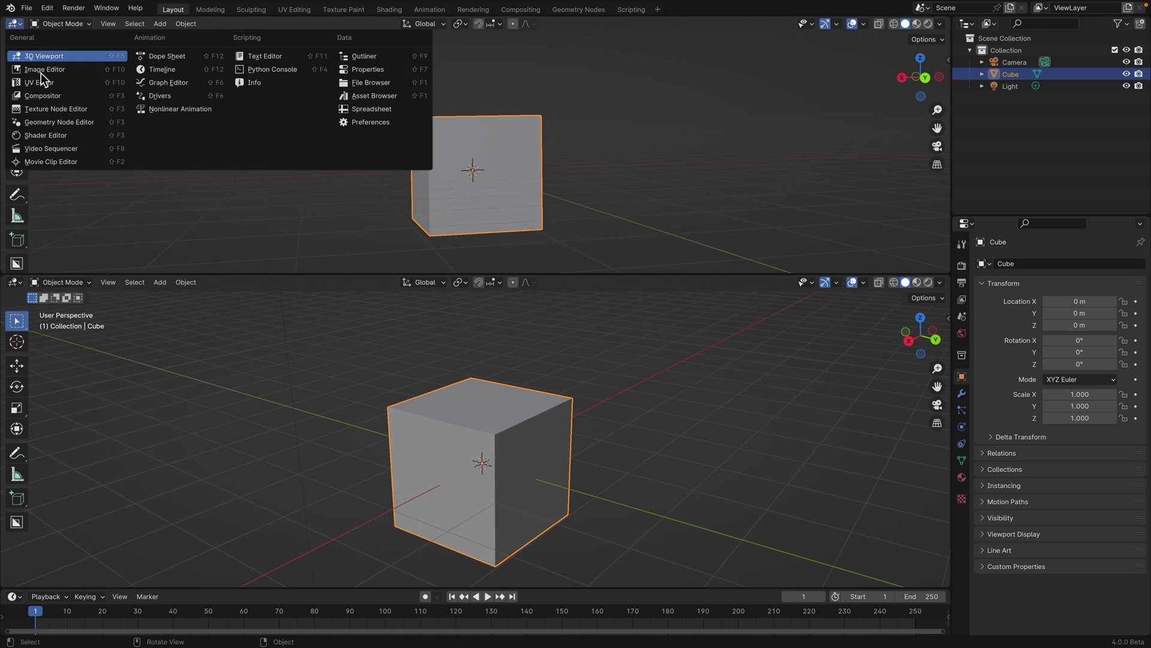
left_click(54, 122)
middle_click_drag(491, 336, 529, 369)
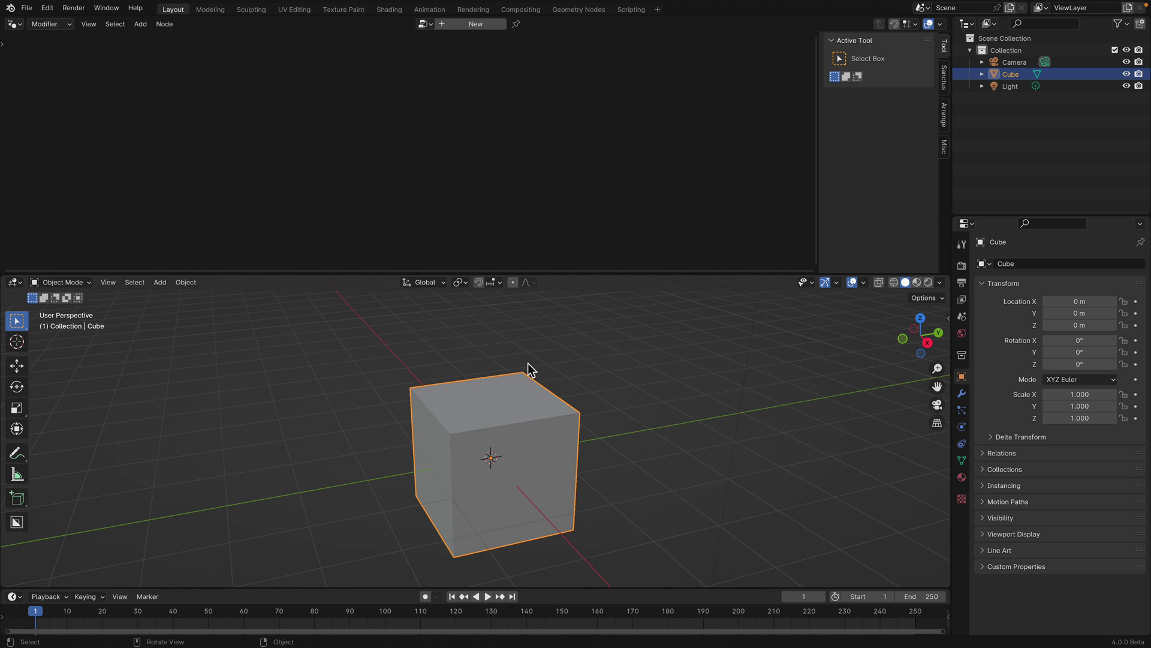
Set the geometry nodes type to Tool and create a new node group named placeObject
left_click(50, 24)
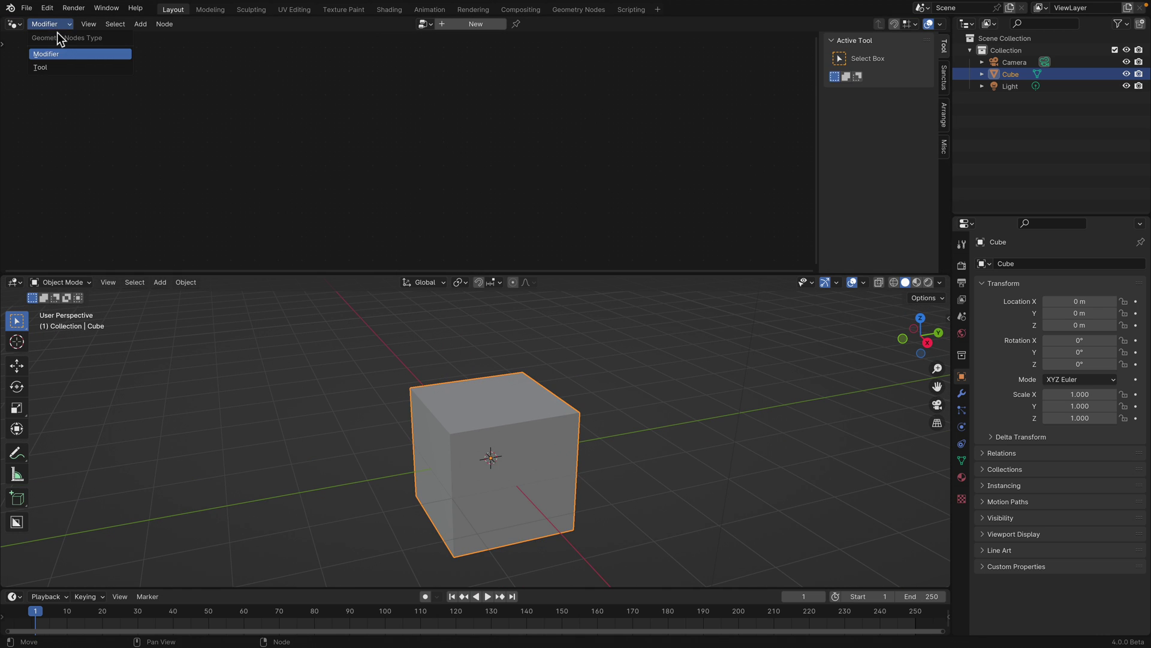
left_click(68, 67)
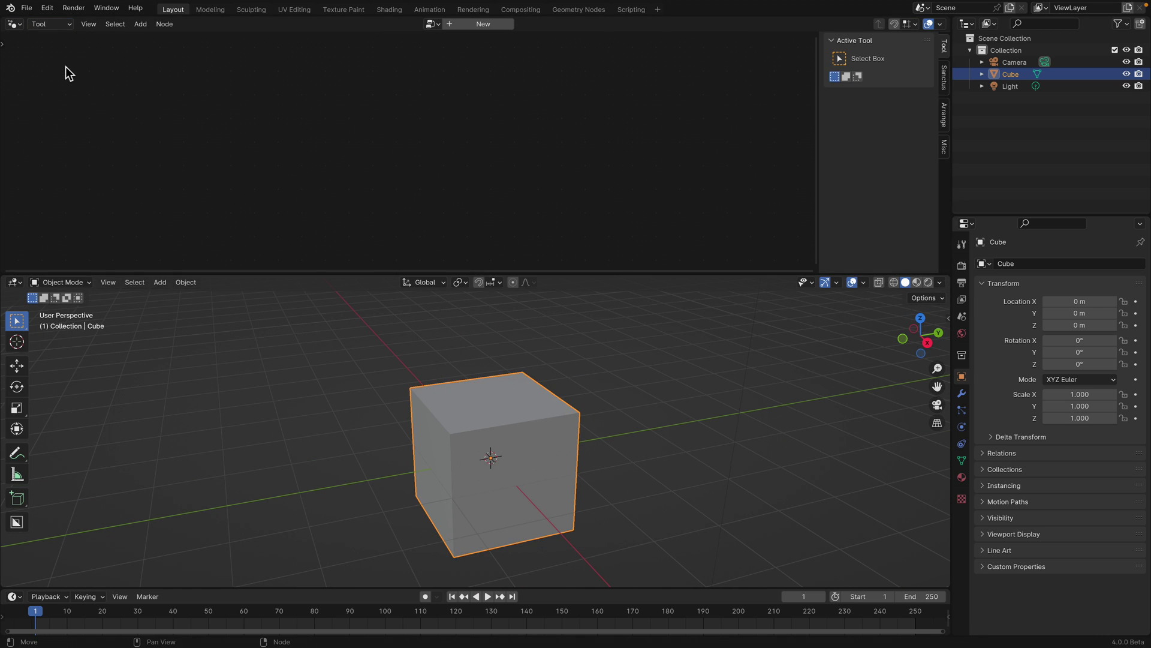
left_click(481, 24)
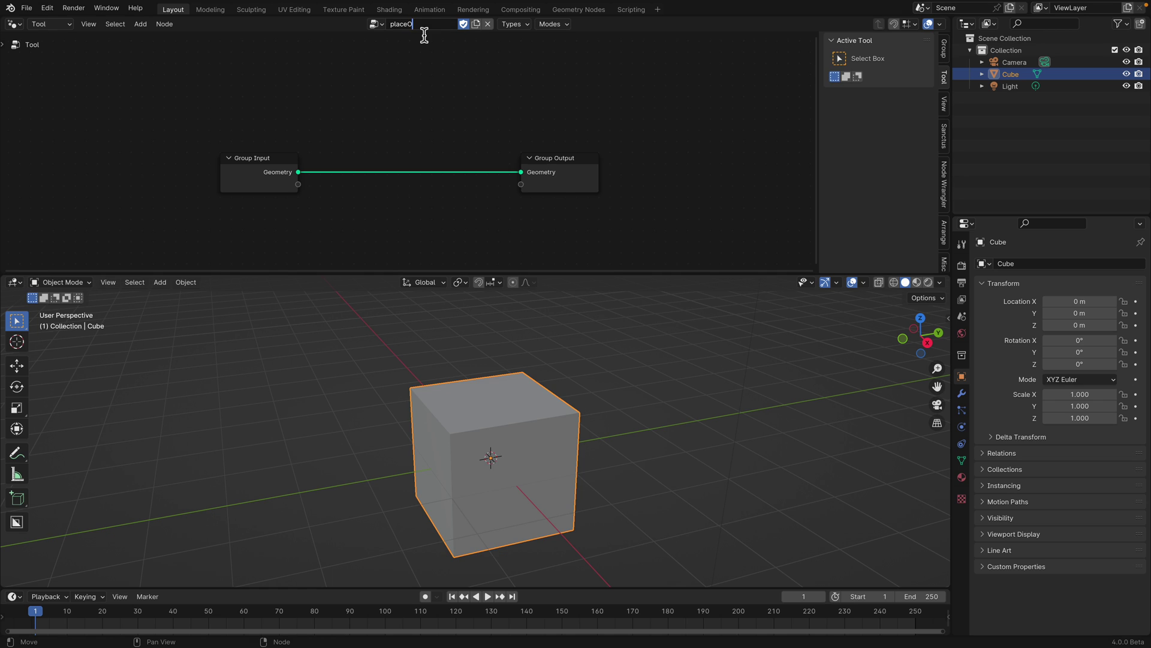
key("Home")
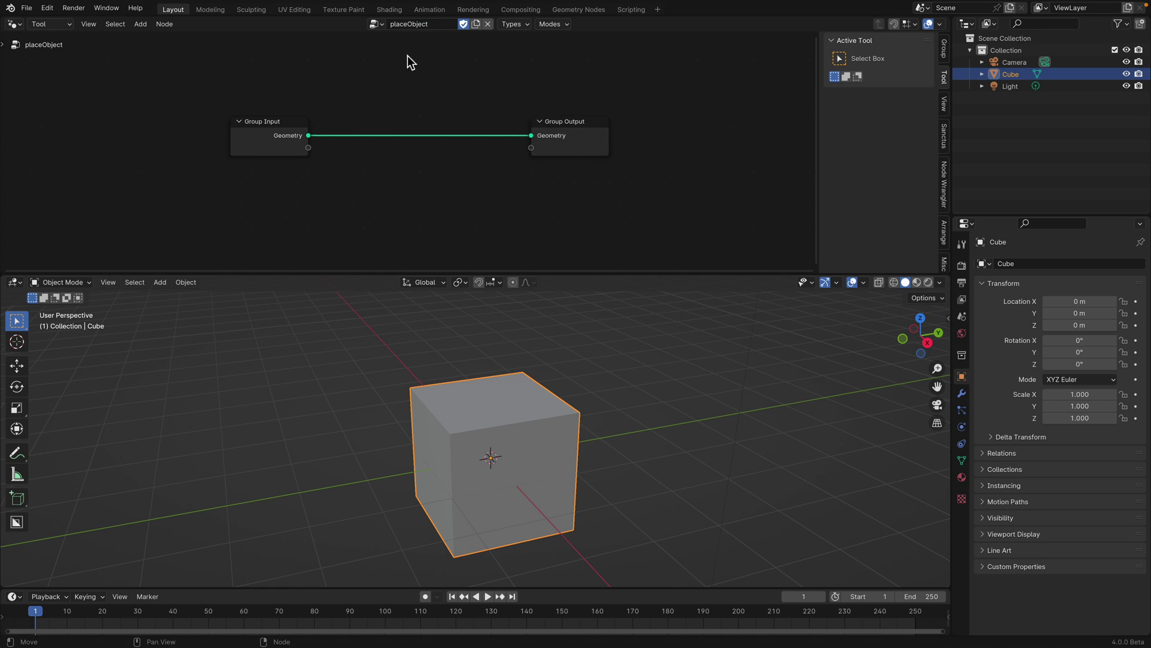
Save the file to the Desktop as cursornode_001.blend, and make the node editor area slightly taller
key("ctrl+s")
double_click(423, 580)
type("cursornode_001.blend")
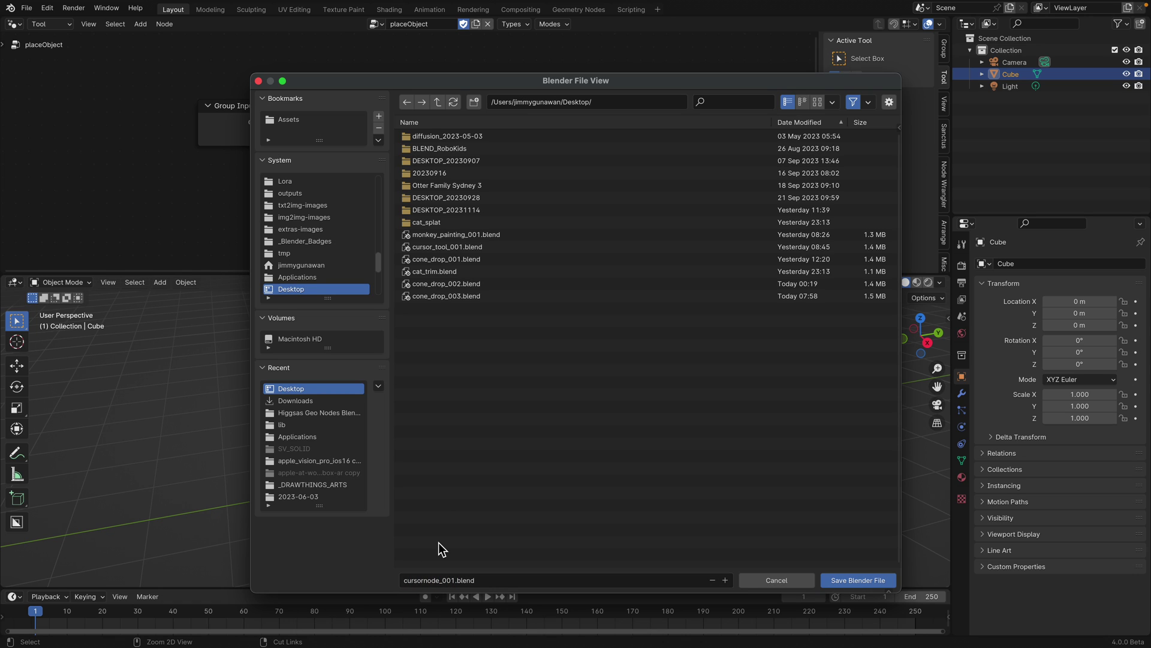
left_click(858, 580)
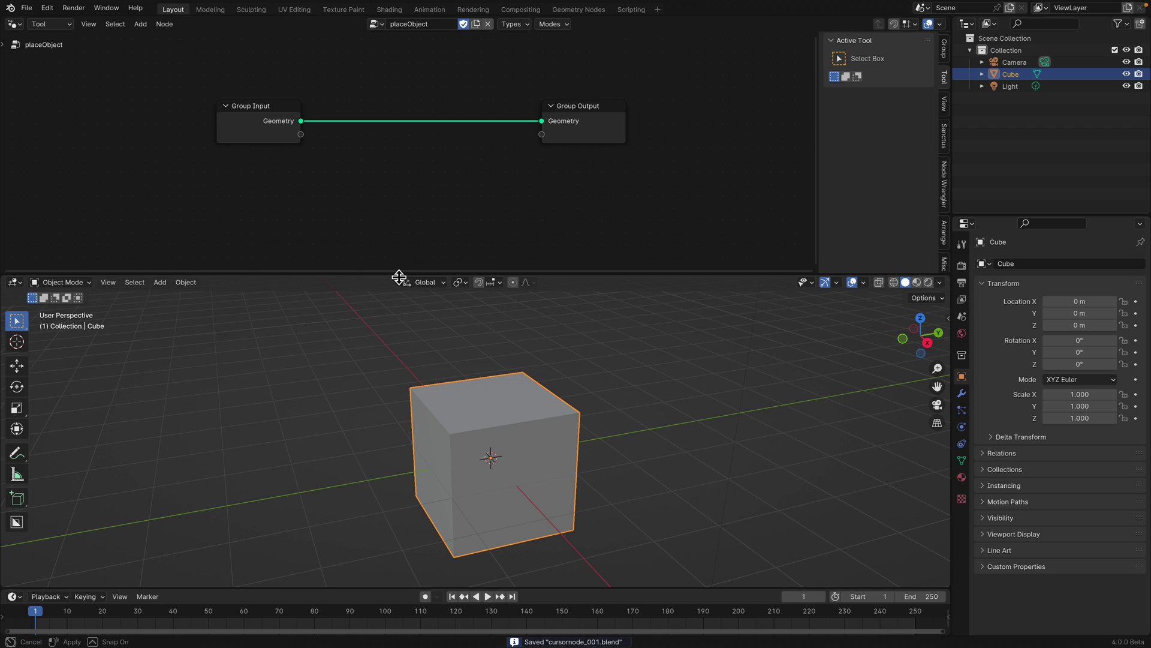
left_click_drag(397, 270, 395, 296)
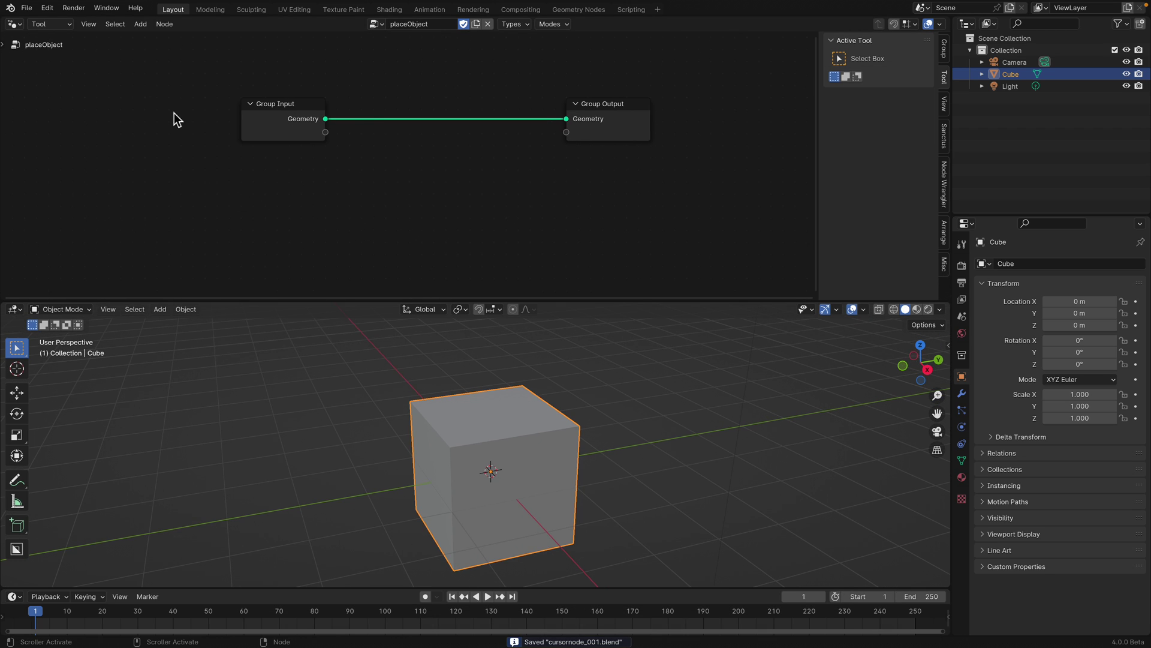
key("shift+a")
mouse_move(297, 178)
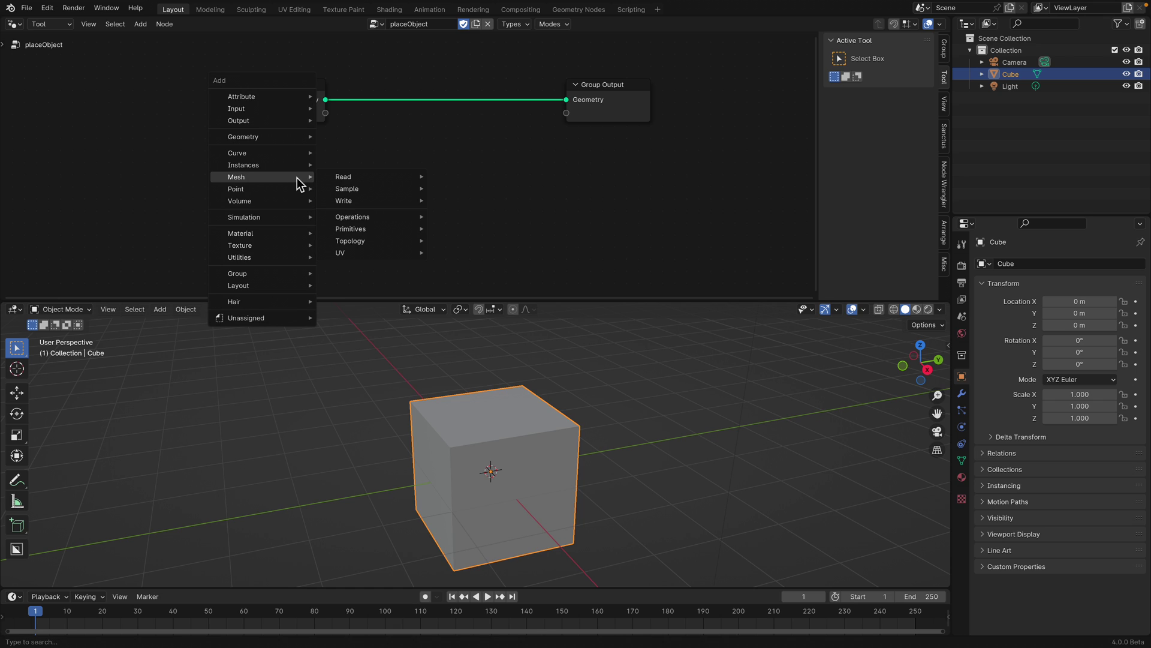
key("3")
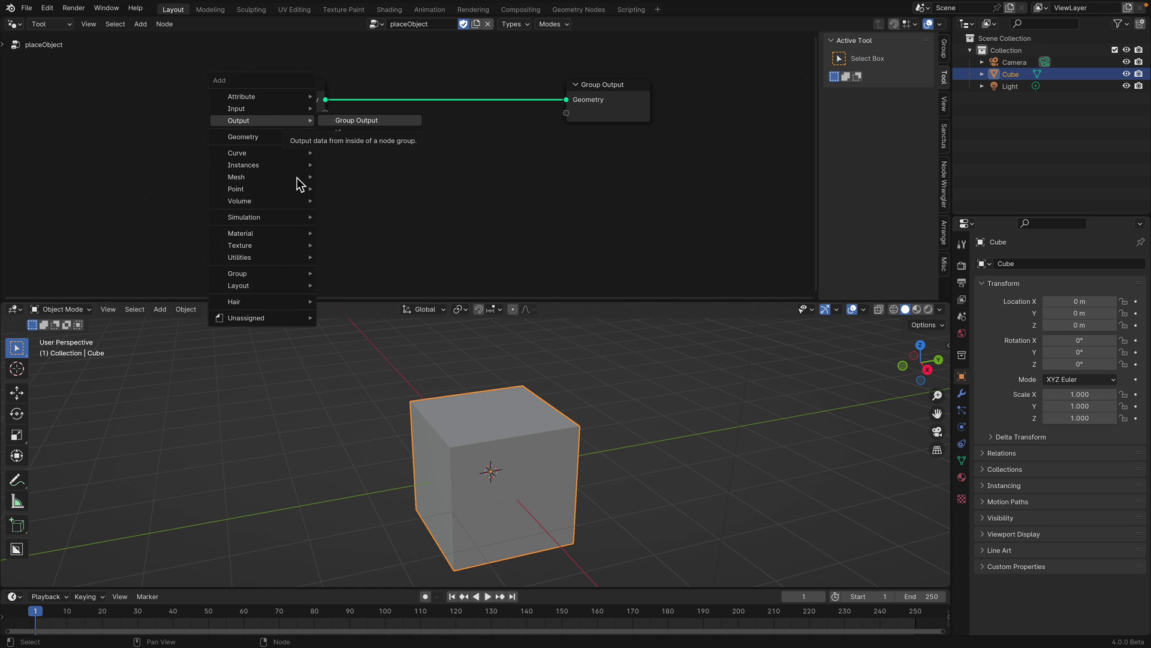
key("Escape")
Add a 3D Cursor node below the Group Input node
key("shift+a")
type("curs")
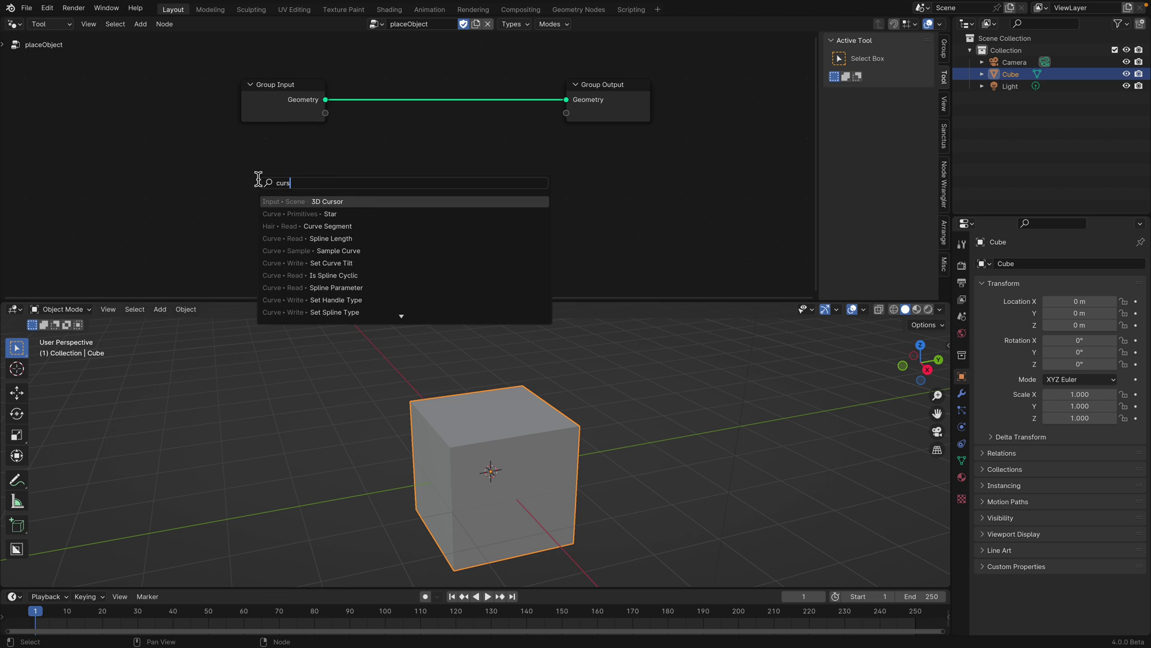
key("Return")
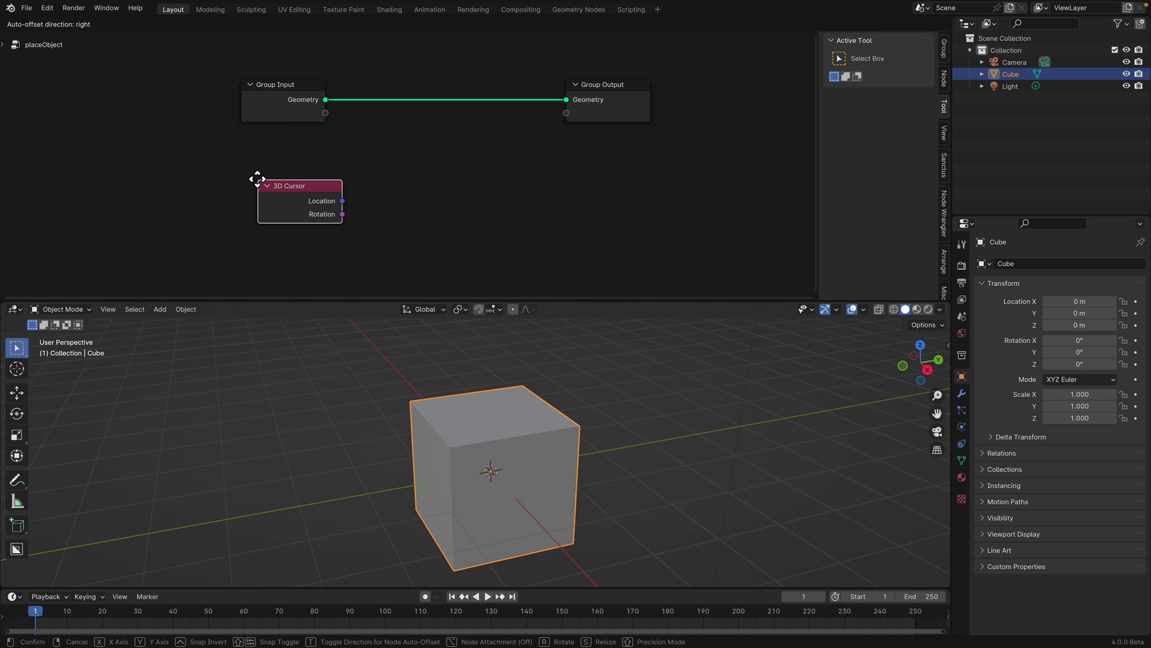
left_click(257, 179)
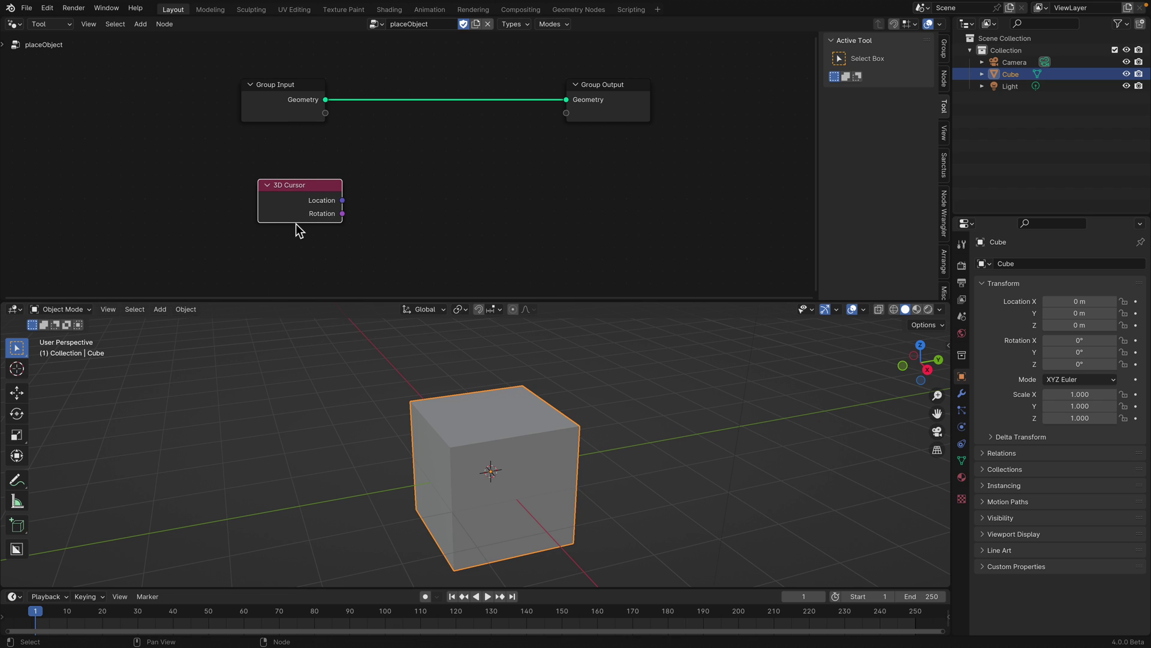
Move the Group Output node farther from Group Input, and shift Group Input upward to make room between them
middle_click_drag(406, 209, 385, 210)
left_click_drag(577, 107, 645, 91)
key("Home")
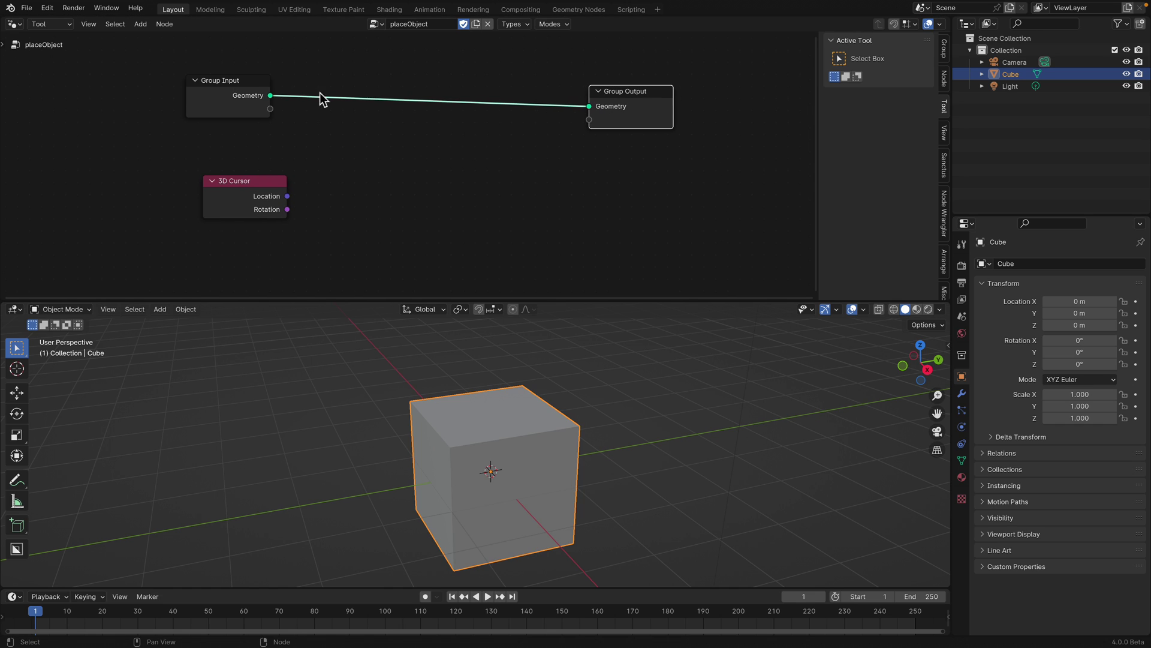
middle_click_drag(236, 94, 235, 141)
left_click_drag(233, 141, 220, 112)
Add a Cone mesh primitive node and place it ahead of the Group Input node
scroll(318, 149, "down", 1)
key("shift+a")
mouse_move(372, 167)
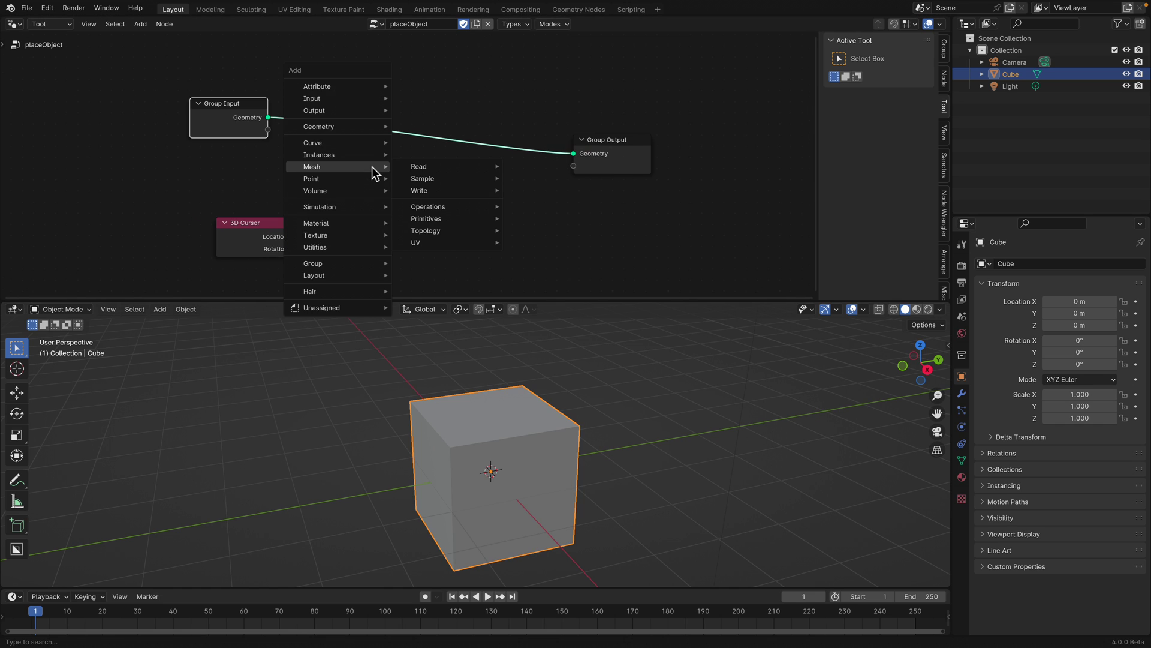
type("cone")
key("Return")
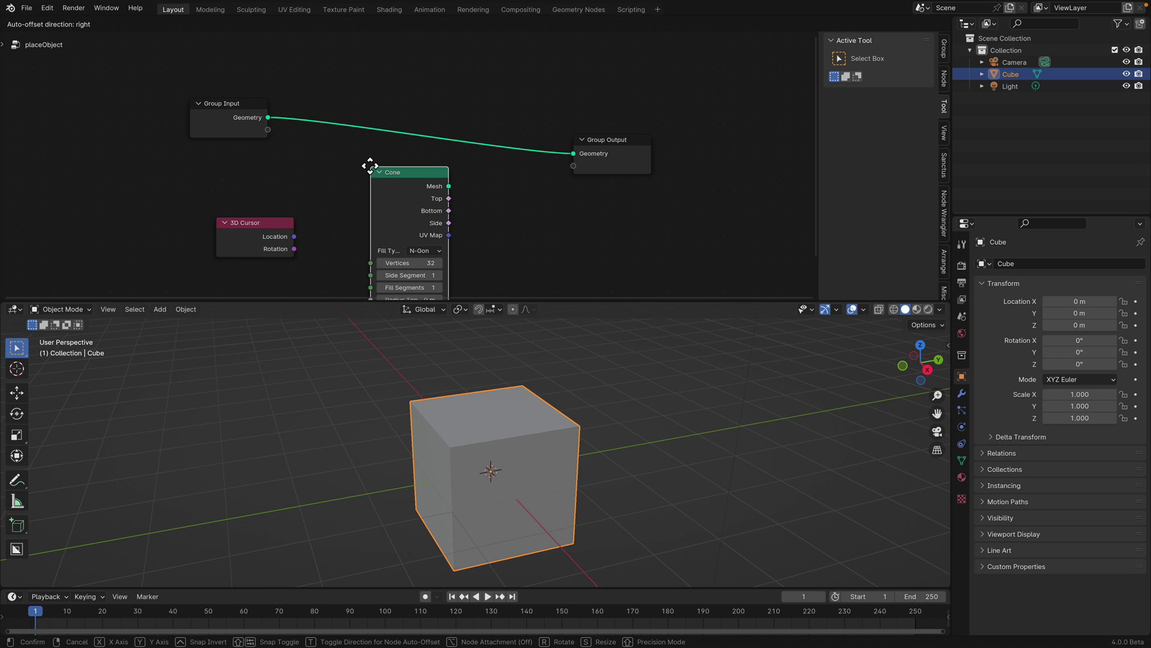
left_click(71, 80)
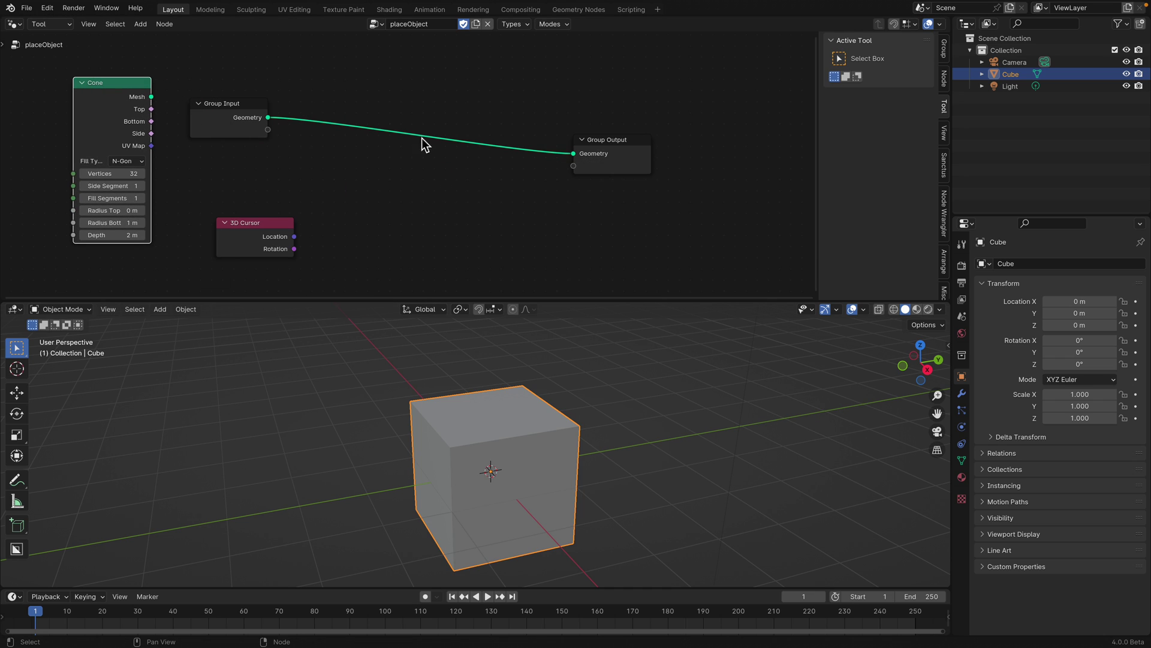
Rearrange the Group Input, 3D Cursor and Group Output nodes to leave space in the middle of the graph
key("Home")
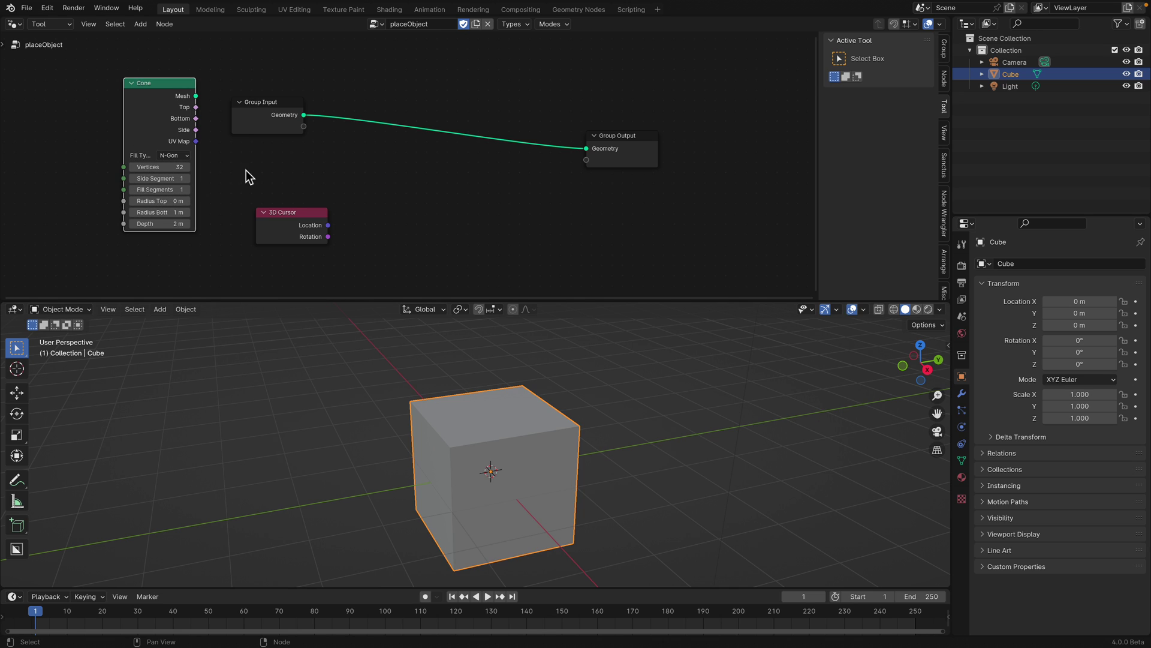
middle_click_drag(321, 139, 325, 136)
left_click_drag(297, 99, 317, 84)
left_click_drag(301, 211, 303, 171)
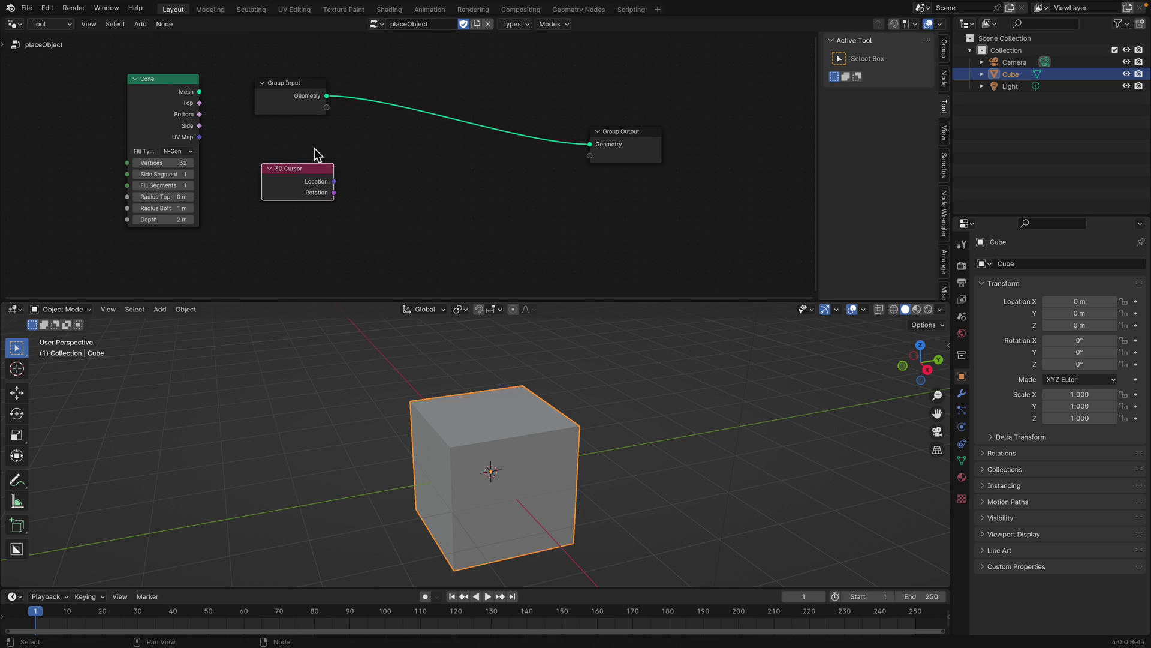
left_click_drag(594, 150, 616, 150)
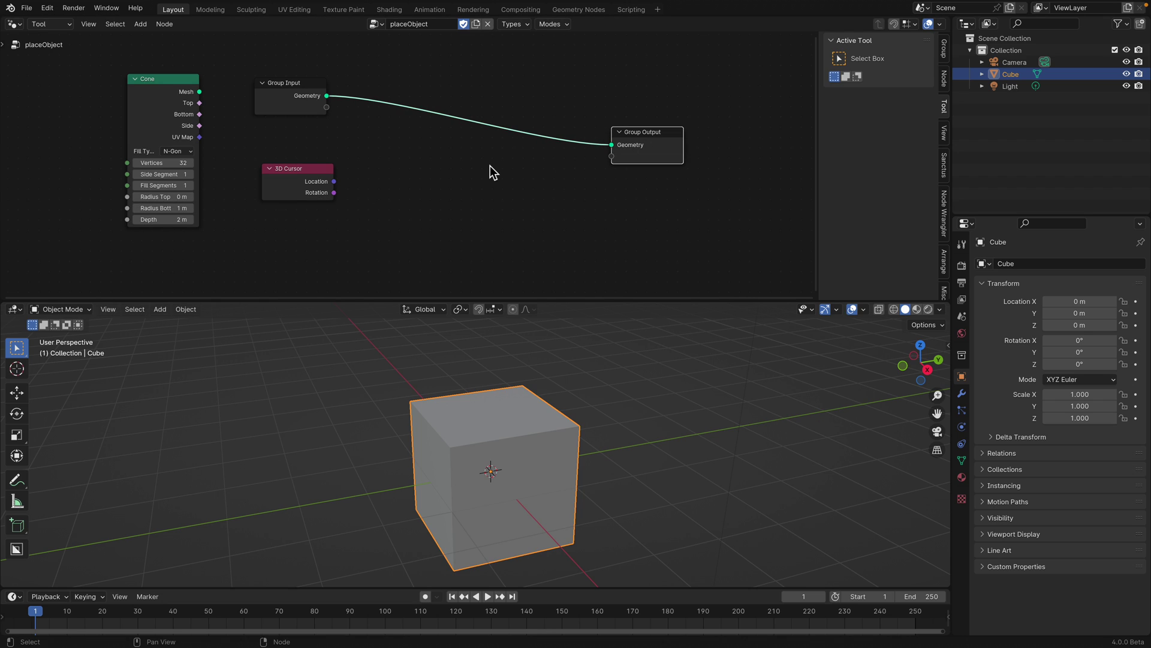
Insert a Join Geometry node on the link between Group Input and Group Output, and save the file
key("shift+a")
mouse_move(492, 171)
type("join")
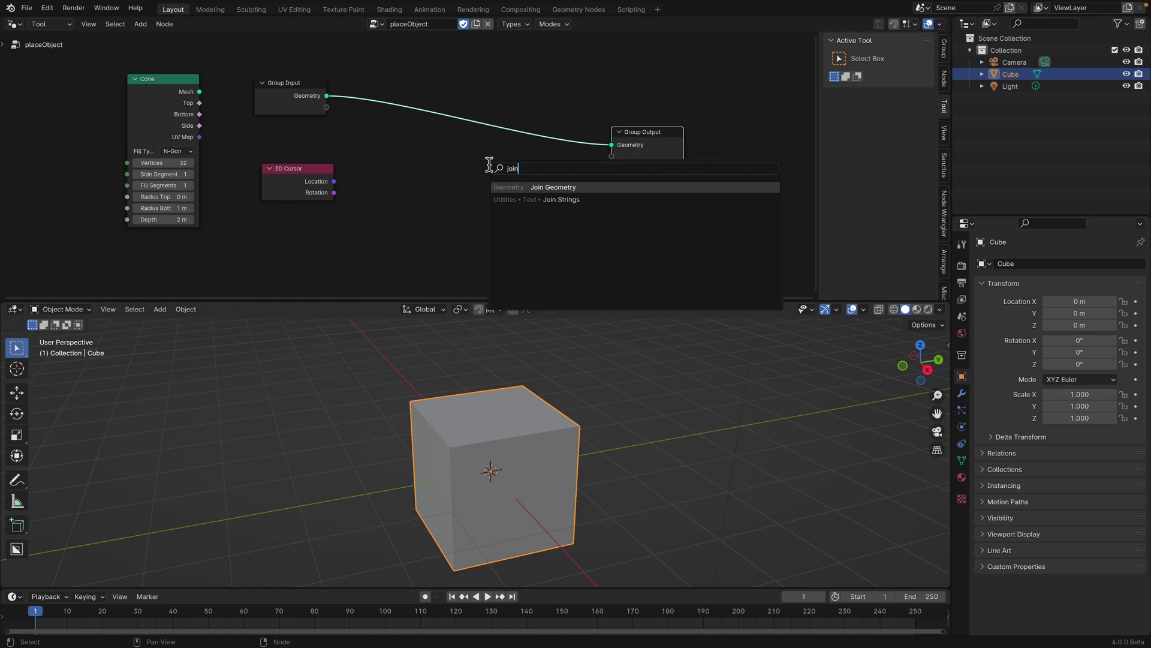
key("Return")
left_click(494, 114)
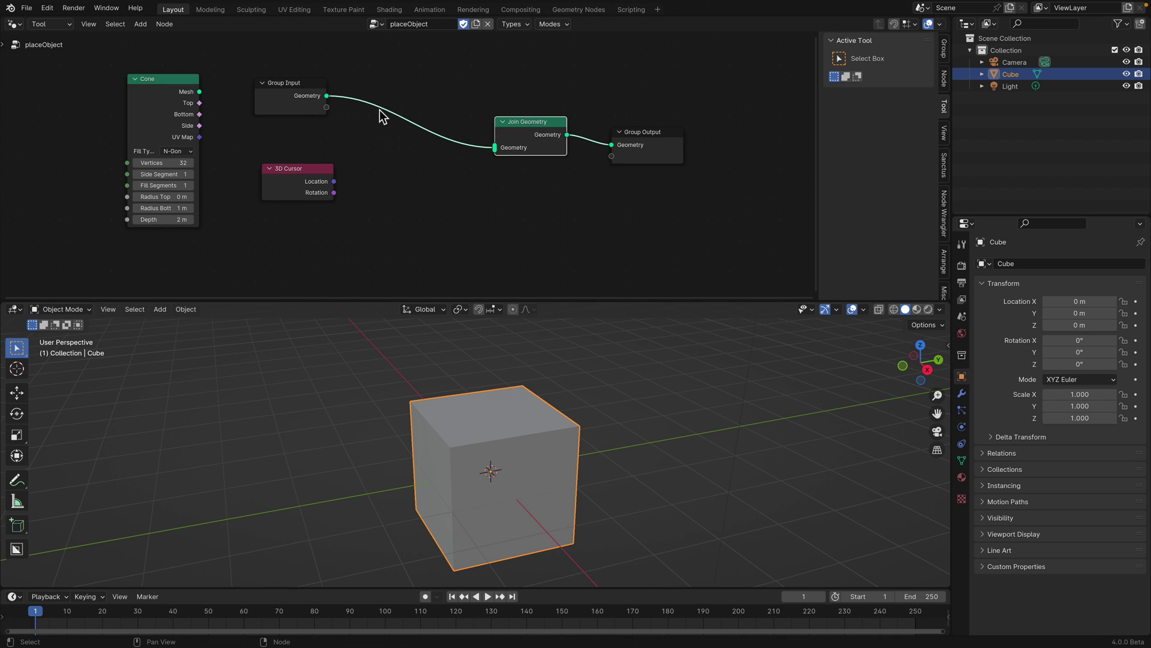
key("ctrl+s")
Shift the 3D Cursor node slightly, and add a Transform Geometry node fed by the Cone's Mesh output
left_click_drag(309, 180, 296, 185)
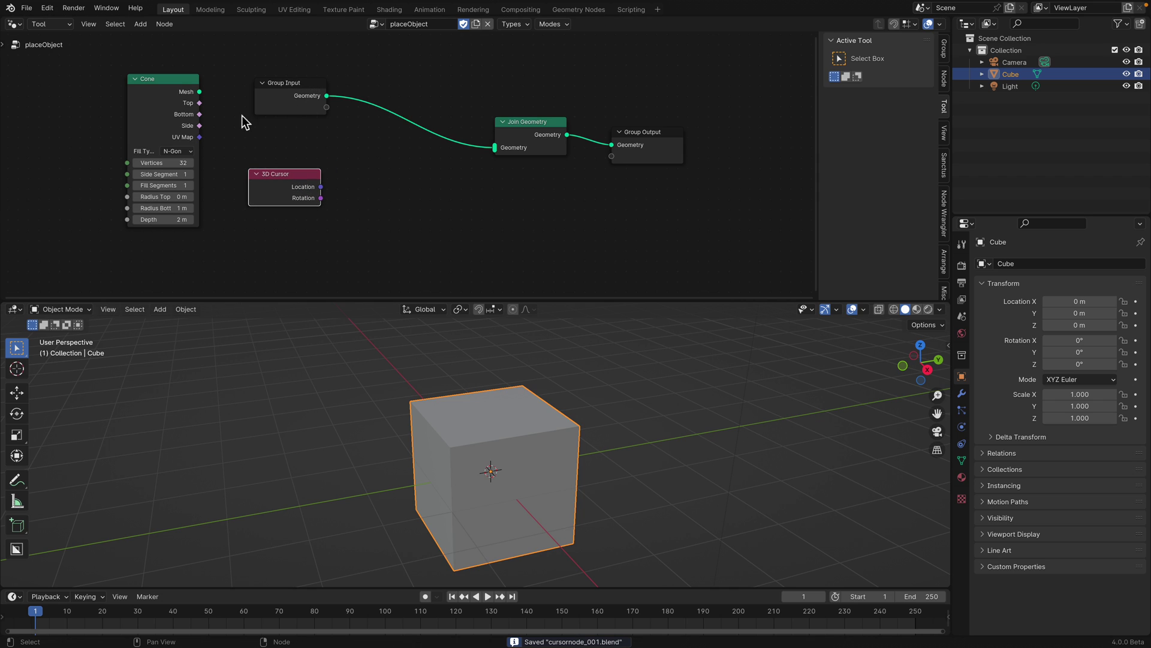
left_click_drag(200, 91, 392, 168)
type("tra")
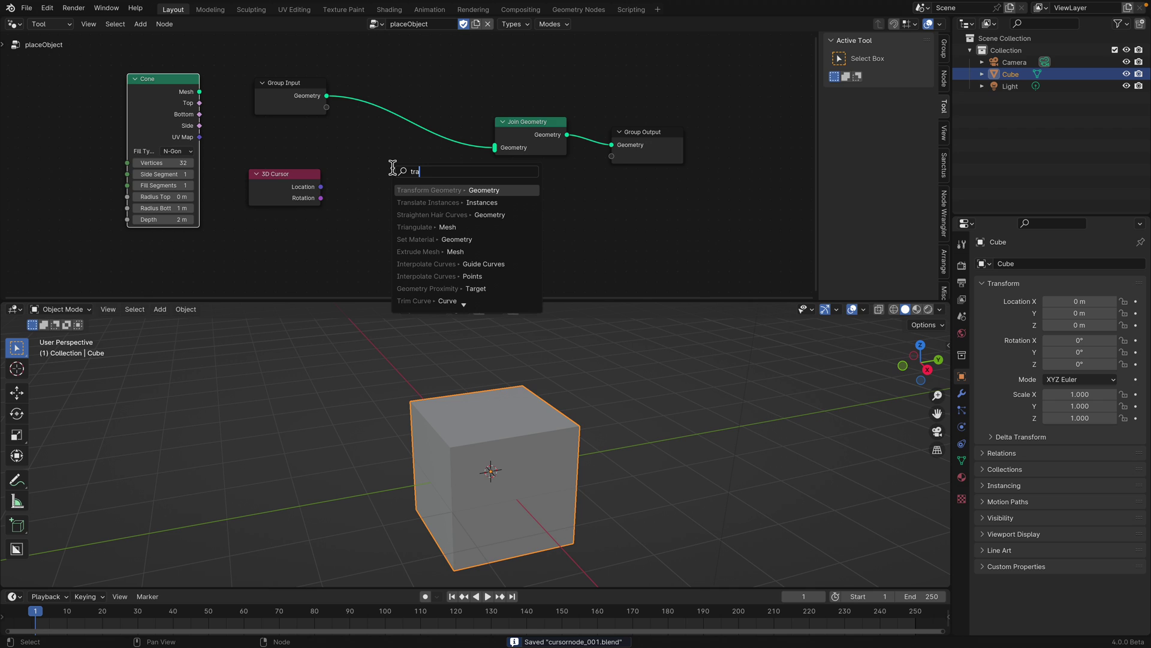
key("Return")
left_click(393, 168)
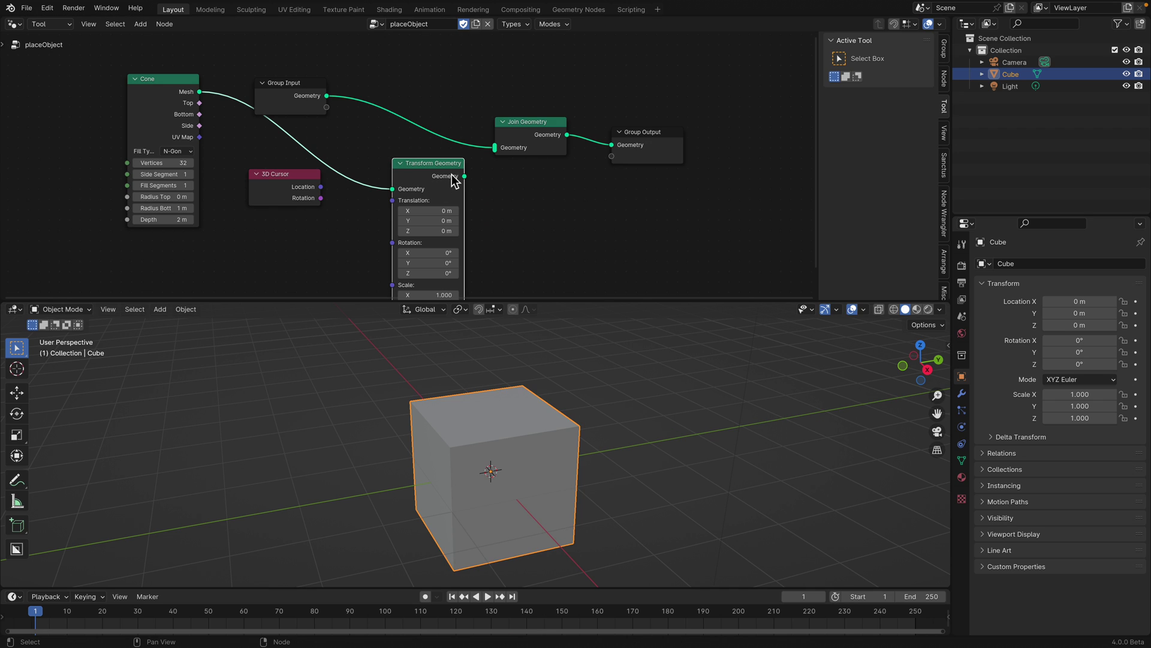
Connect Transform Geometry to Join Geometry, tidy the Join Geometry and Group Output positions, and save the file
left_click_drag(465, 175, 499, 151)
left_click_drag(526, 125, 534, 105)
left_click_drag(648, 142, 666, 142)
key("ctrl+s")
Show the 3D viewport's sidebar with its active tool settings, and enlarge the viewport area
middle_click_drag(446, 362, 444, 437)
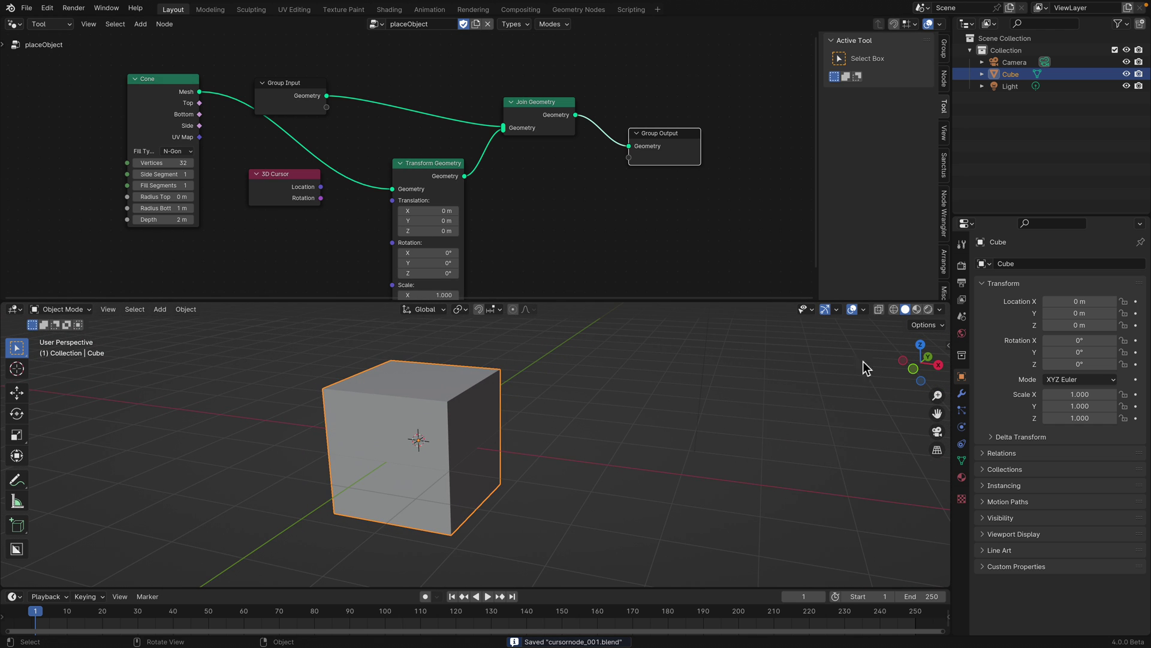
left_click(944, 349)
left_click_drag(900, 302, 893, 239)
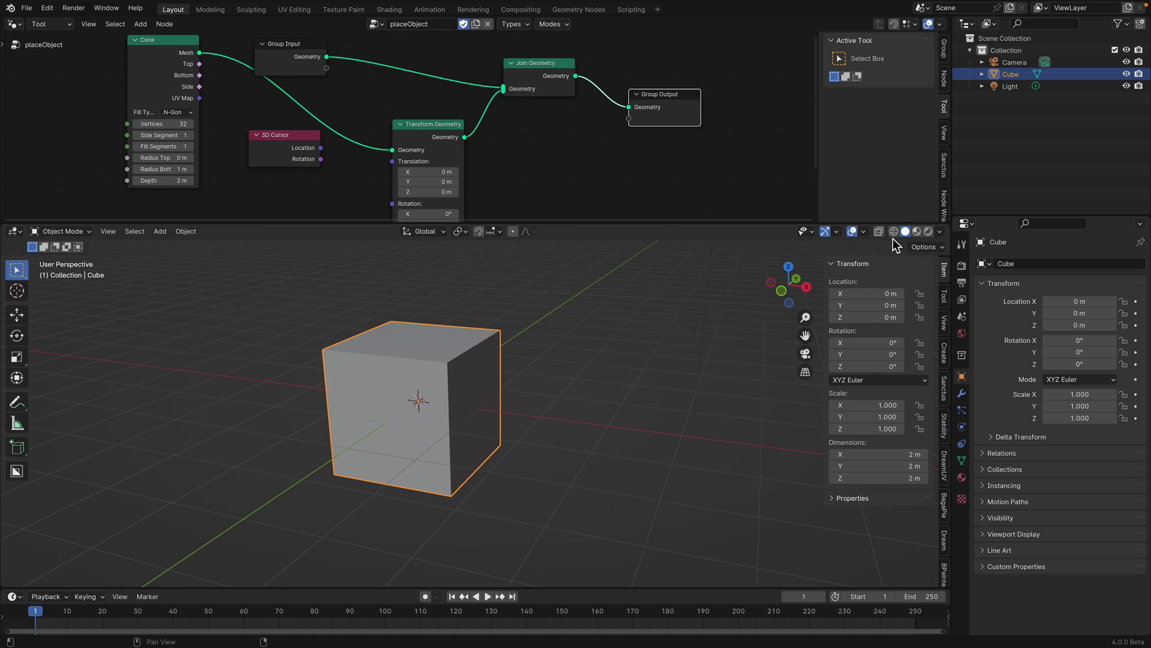
left_click(946, 294)
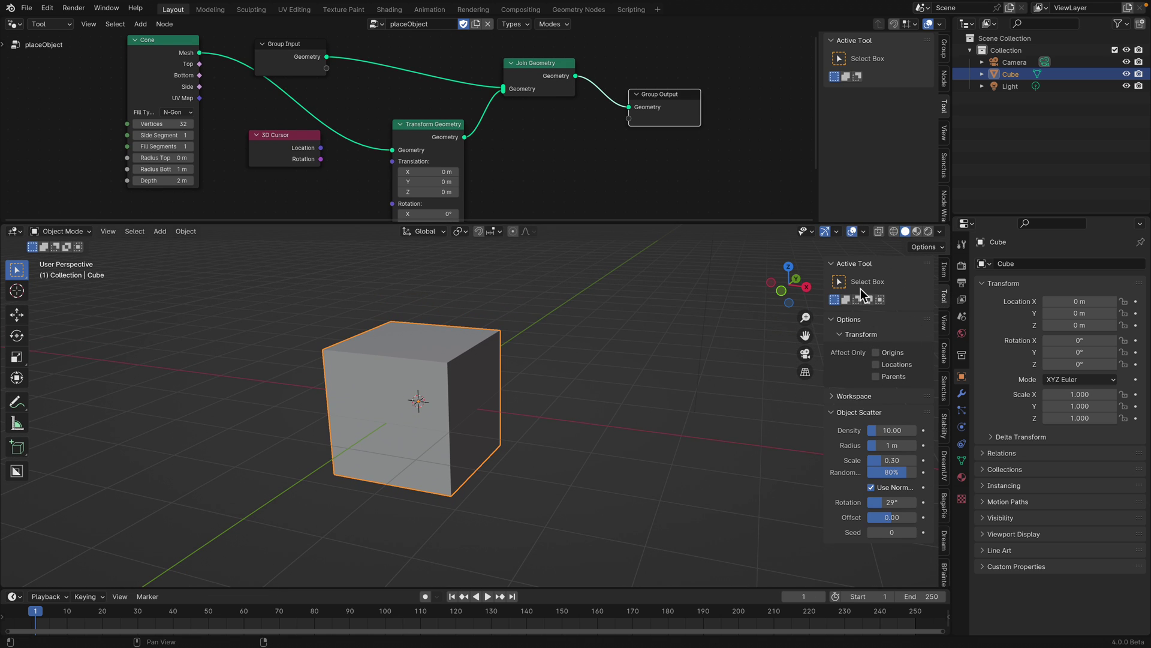
Show the 3D Cursor's location and rotation fields in the 3D viewport's sidebar, collapsing the other sections
left_click(861, 266)
left_click(875, 280)
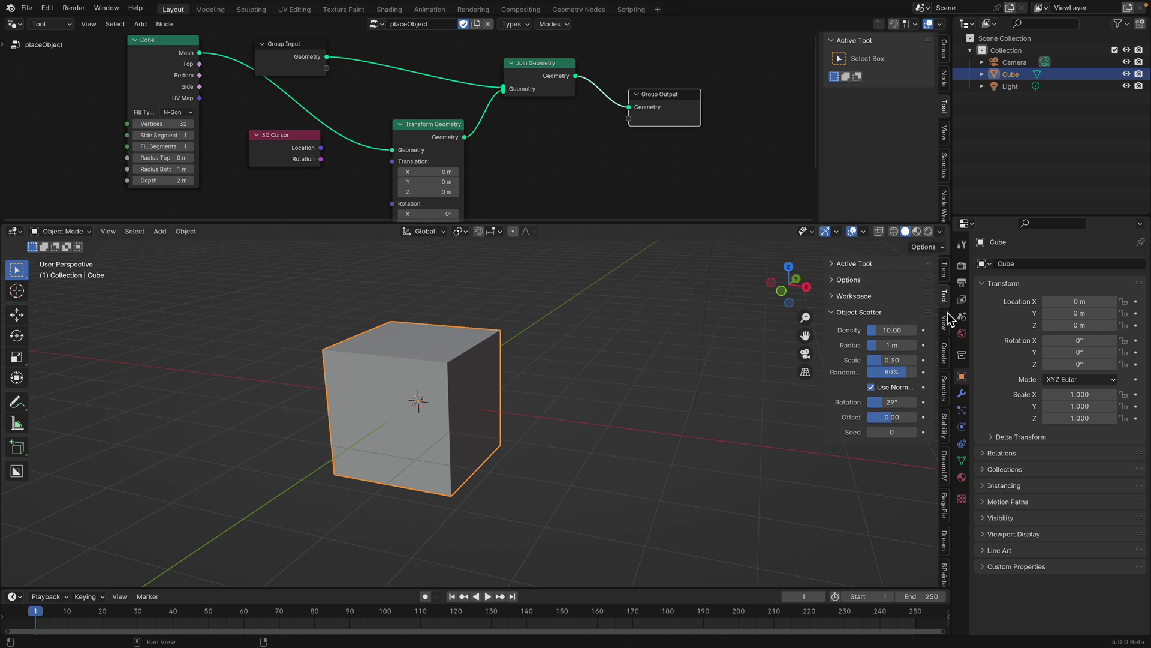
left_click(946, 319)
left_click(860, 264)
left_click(854, 281)
left_click(858, 282)
Set the 3D cursor's location to X 2.2 m, Y 1.4 m and Z 1 m
middle_click_drag(583, 379, 565, 389)
left_click_drag(854, 313, 894, 321)
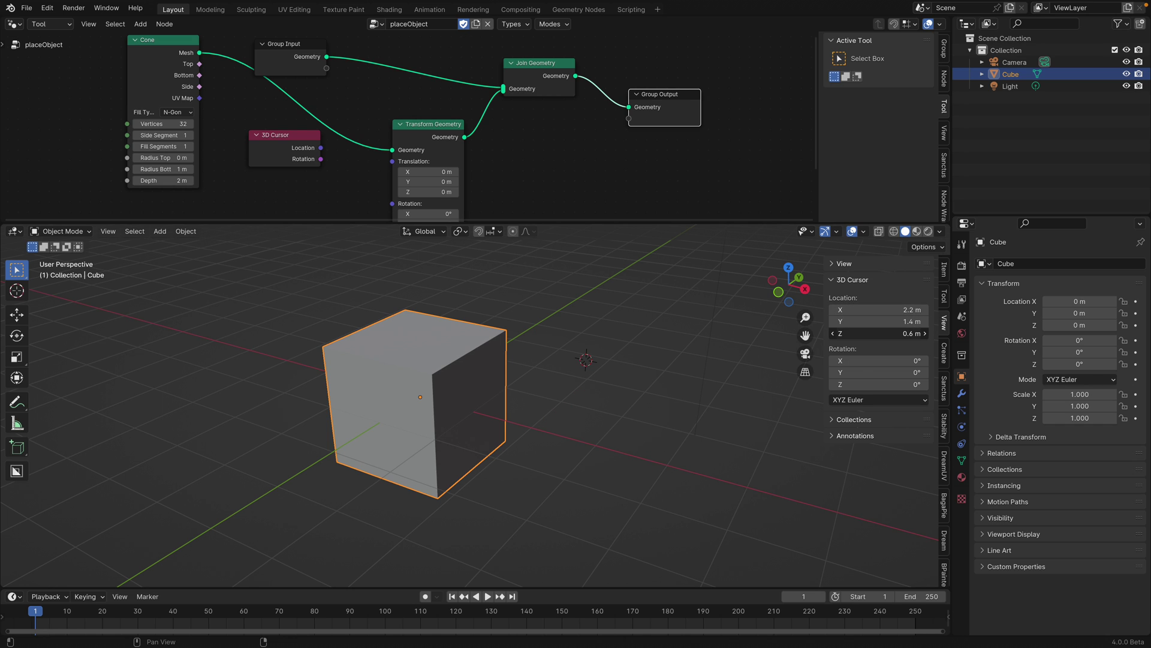
middle_click_drag(736, 354, 627, 394)
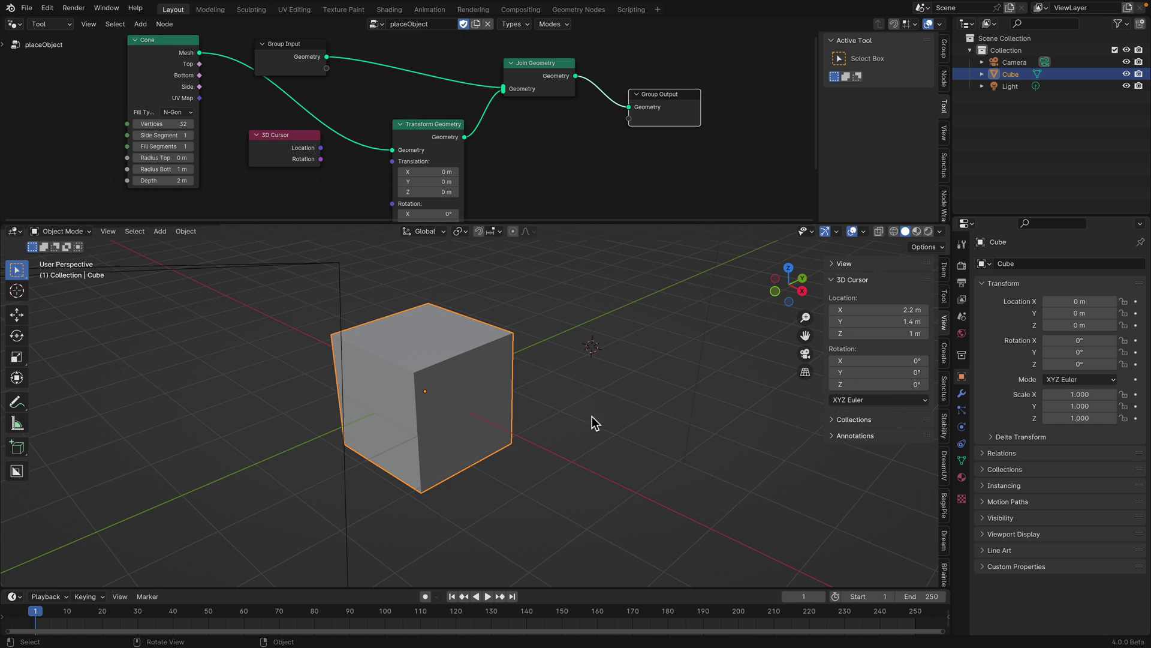
scroll(593, 423, "up", 3)
scroll(447, 411, "down", 2)
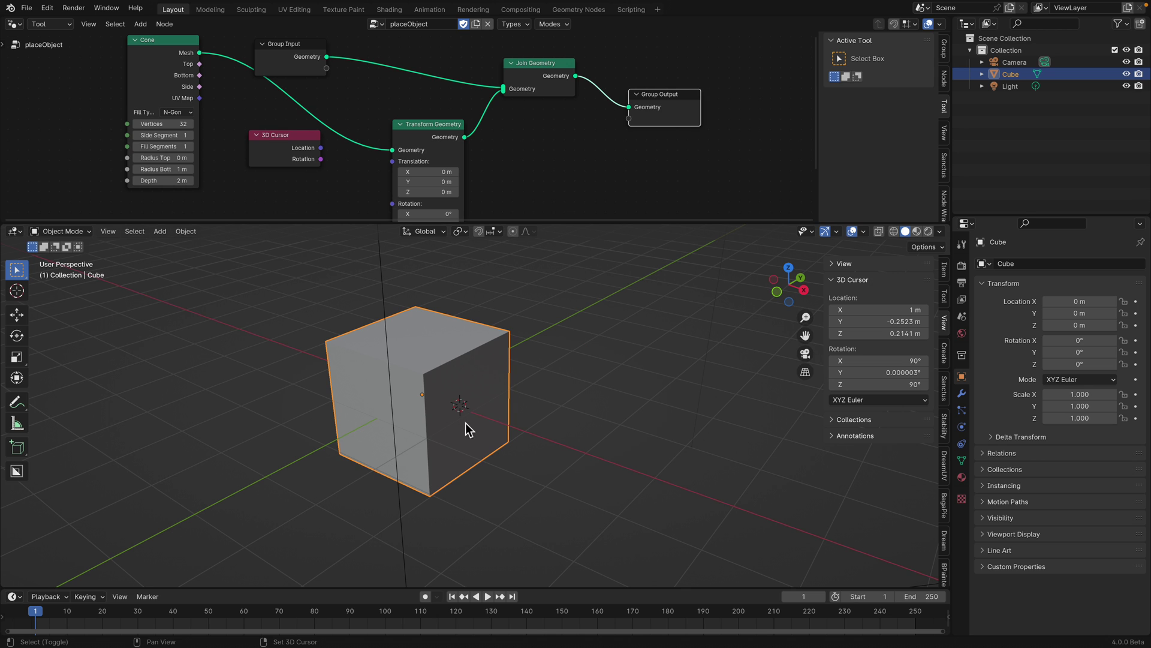
Place the 3D cursor on the cube's -Y face, move it to the +X face, and save the file
right_click(361, 416, "shift")
middle_click_drag(379, 405, 368, 403)
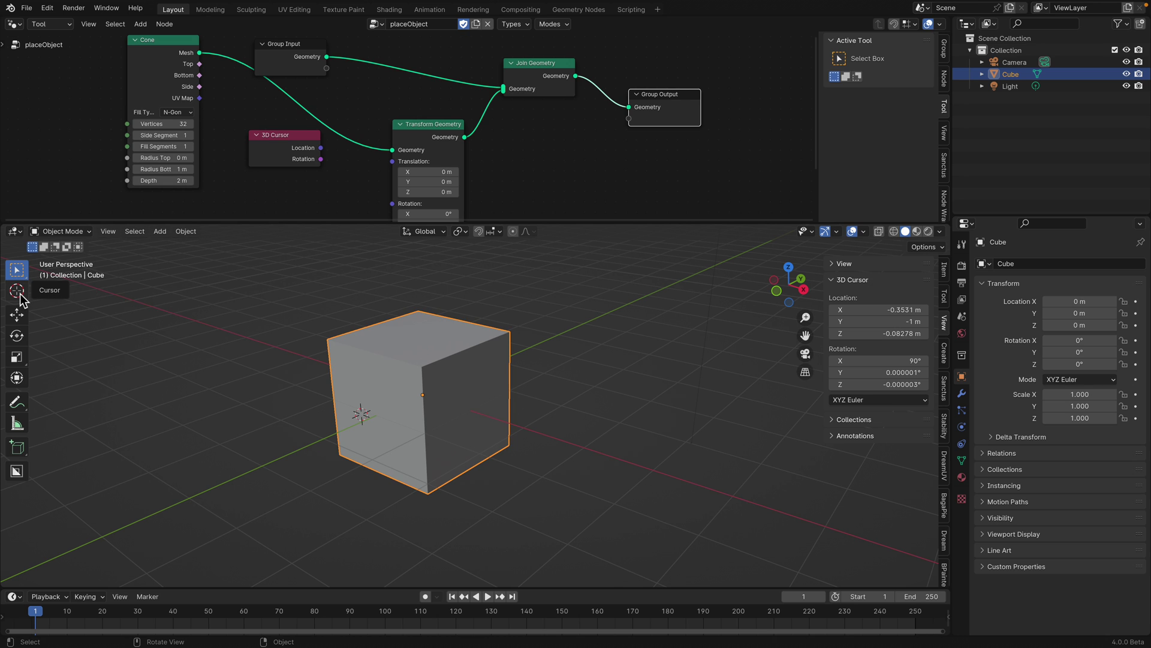
middle_click_drag(420, 388, 463, 398)
right_click(479, 416, "shift")
key("ctrl+s")
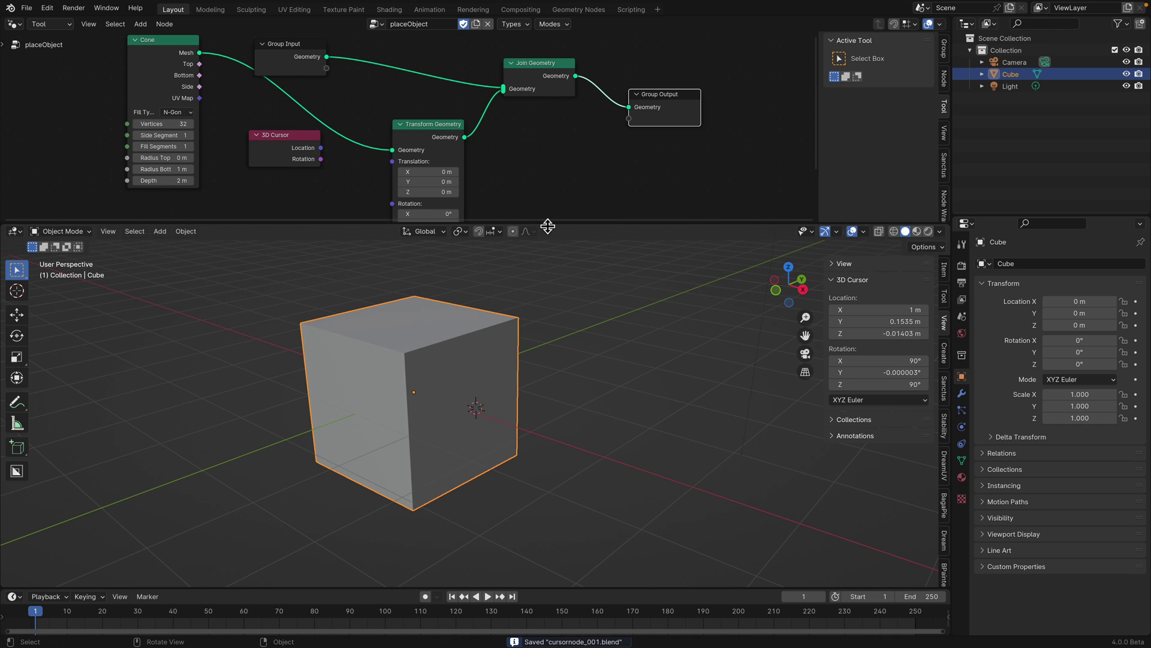
Space out the Cone and Group Input nodes, and connect the 3D Cursor's Location to Transform Geometry's Translation
left_click_drag(548, 226, 548, 298)
left_click_drag(283, 146, 282, 163)
middle_click_drag(283, 163, 291, 197)
left_click_drag(183, 90, 209, 110)
left_click_drag(311, 102, 318, 84)
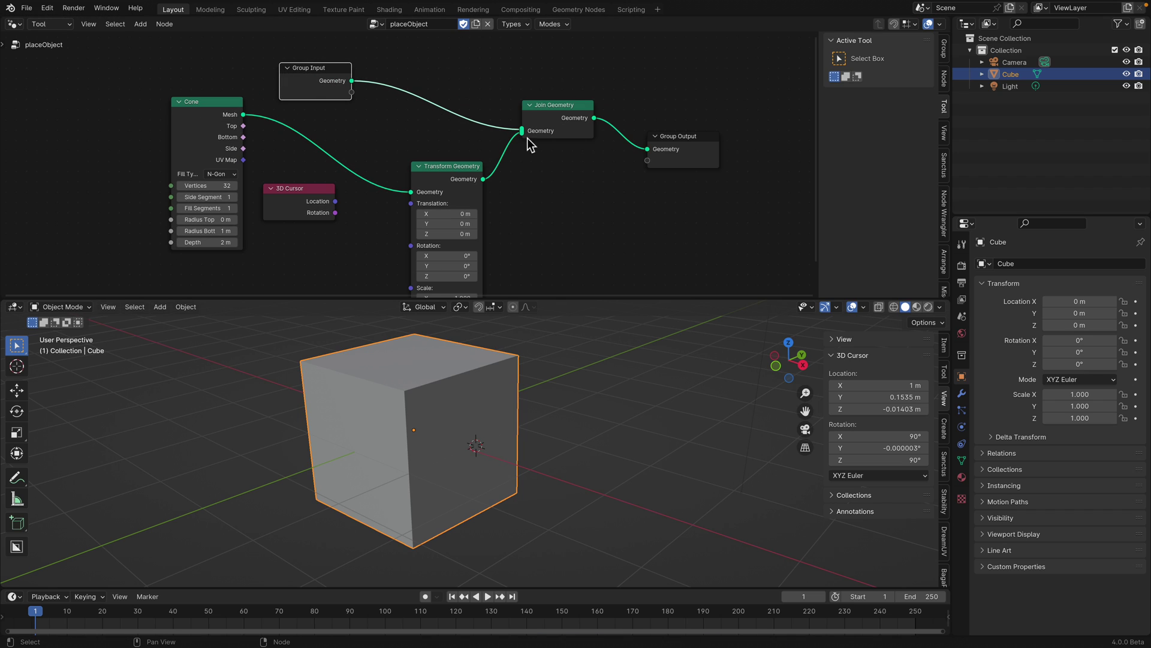
middle_click_drag(435, 127, 425, 102)
left_click_drag(328, 178, 402, 180)
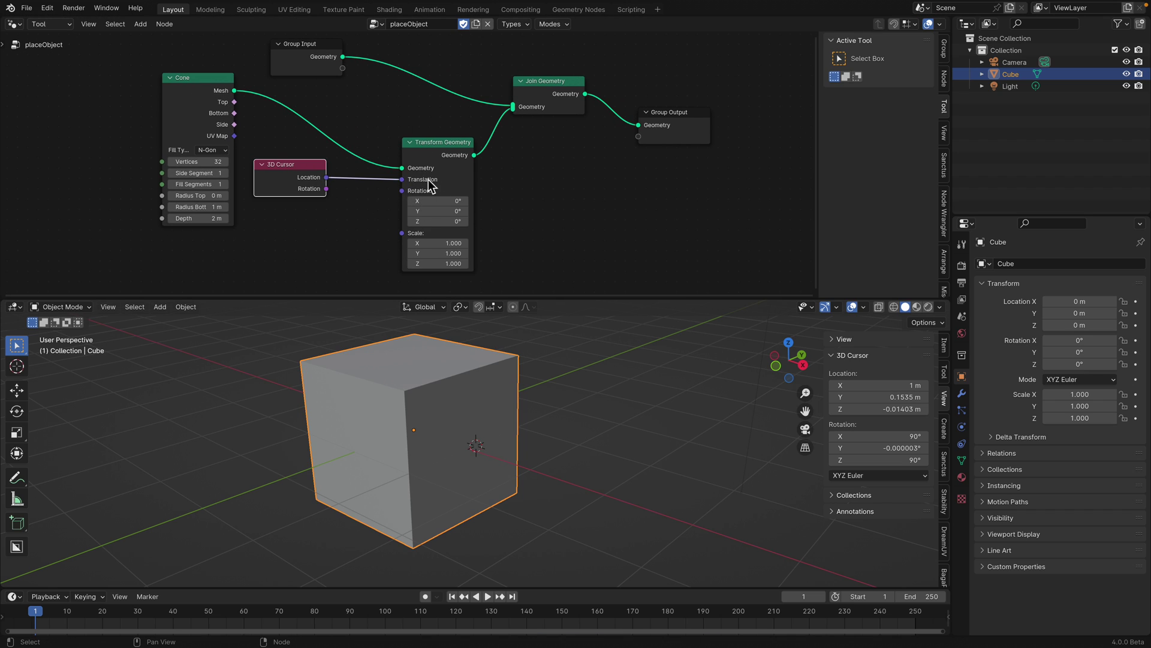
Place the 3D cursor on the cube's top face and save the file
right_click(410, 357, "shift")
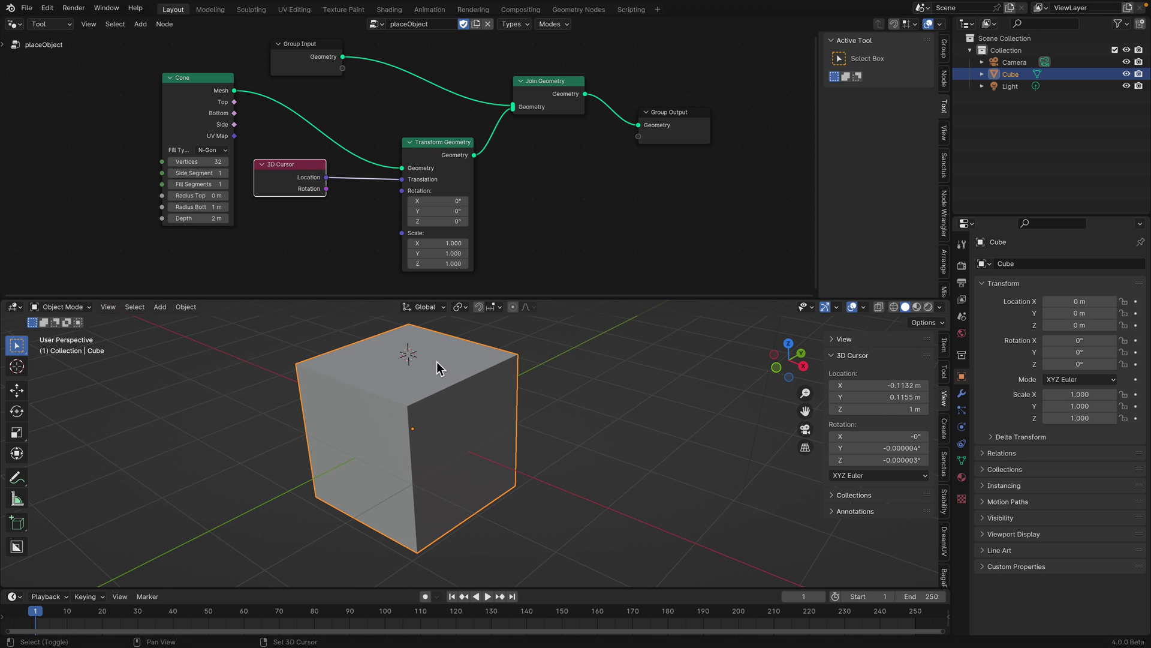
middle_click_drag(437, 363, 419, 395)
key("ctrl+s")
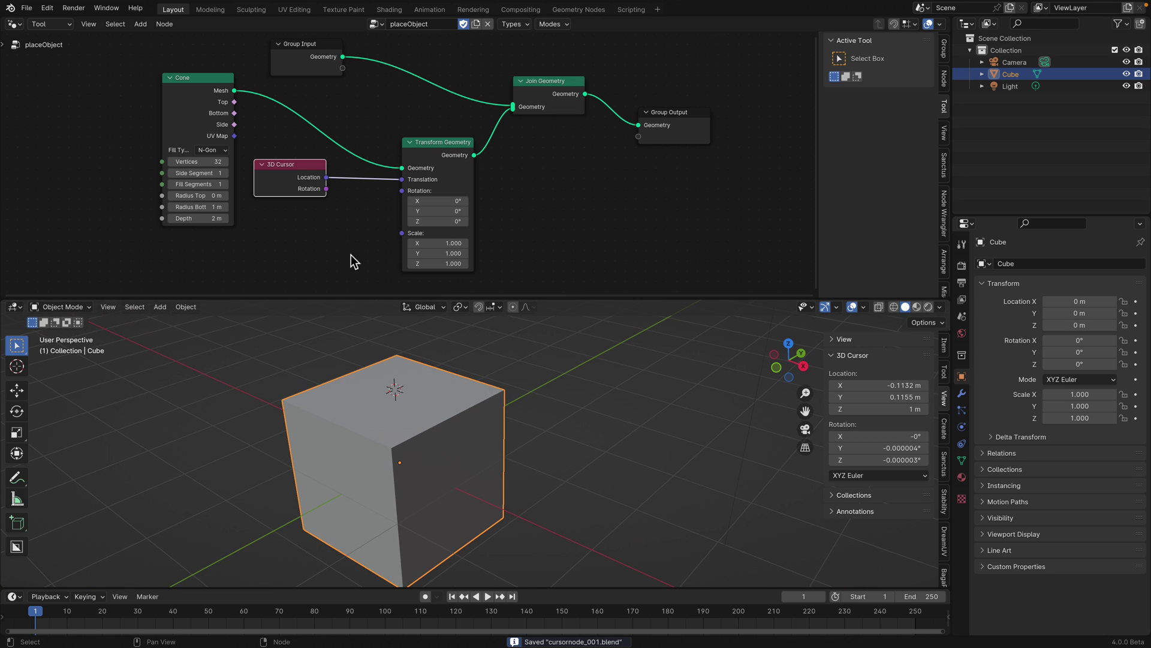
Switch the cube to Edit Mode and run the placeObject tool to add a cone at the 3D cursor
left_click(53, 307)
left_click(62, 334)
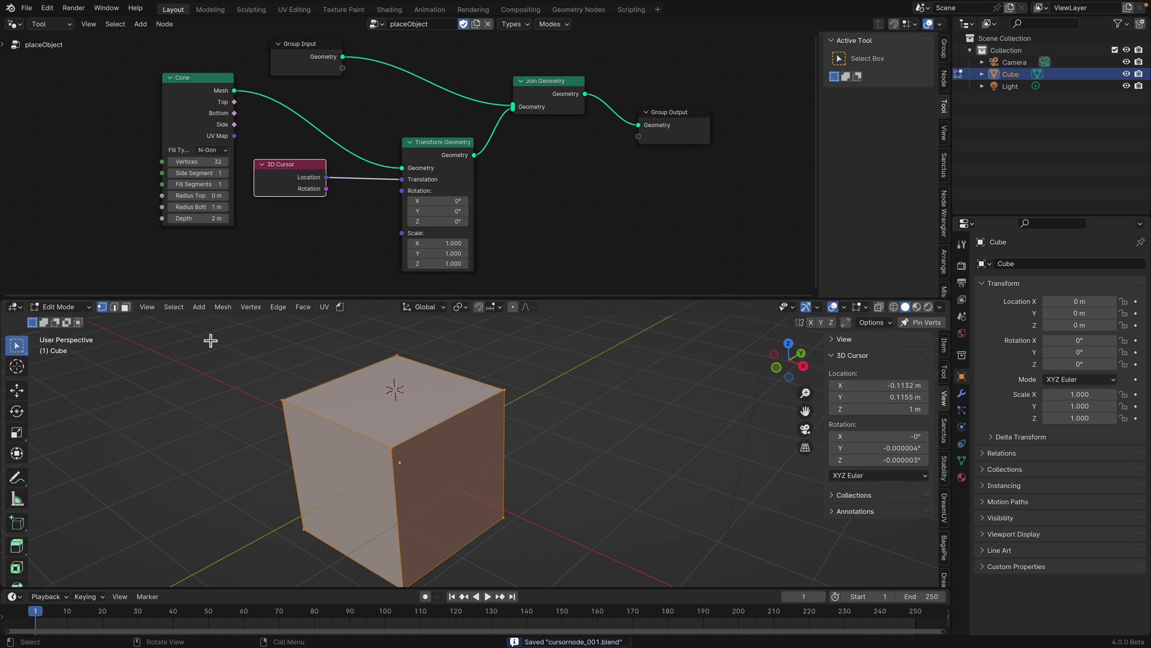
left_click(340, 307)
left_click(369, 333)
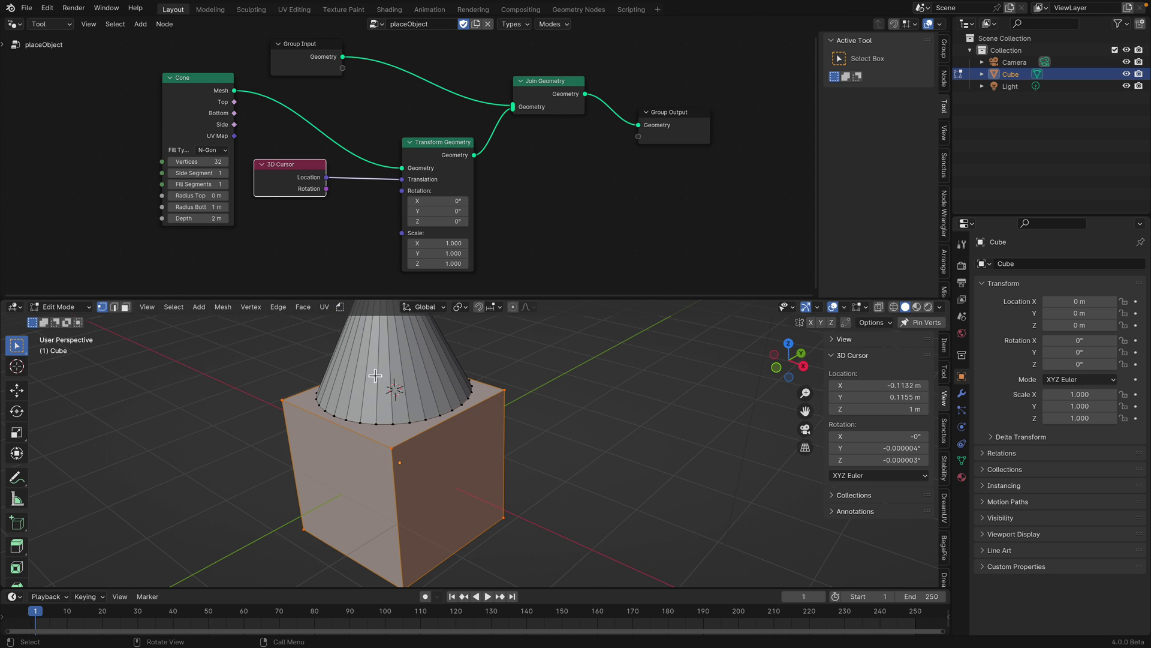
scroll(434, 411, "down", 3)
scroll(444, 426, "up", 3)
Place the 3D cursor on the cube's +X face and add a second cone there with the placeObject tool
right_click(453, 474, "shift")
left_click(340, 306)
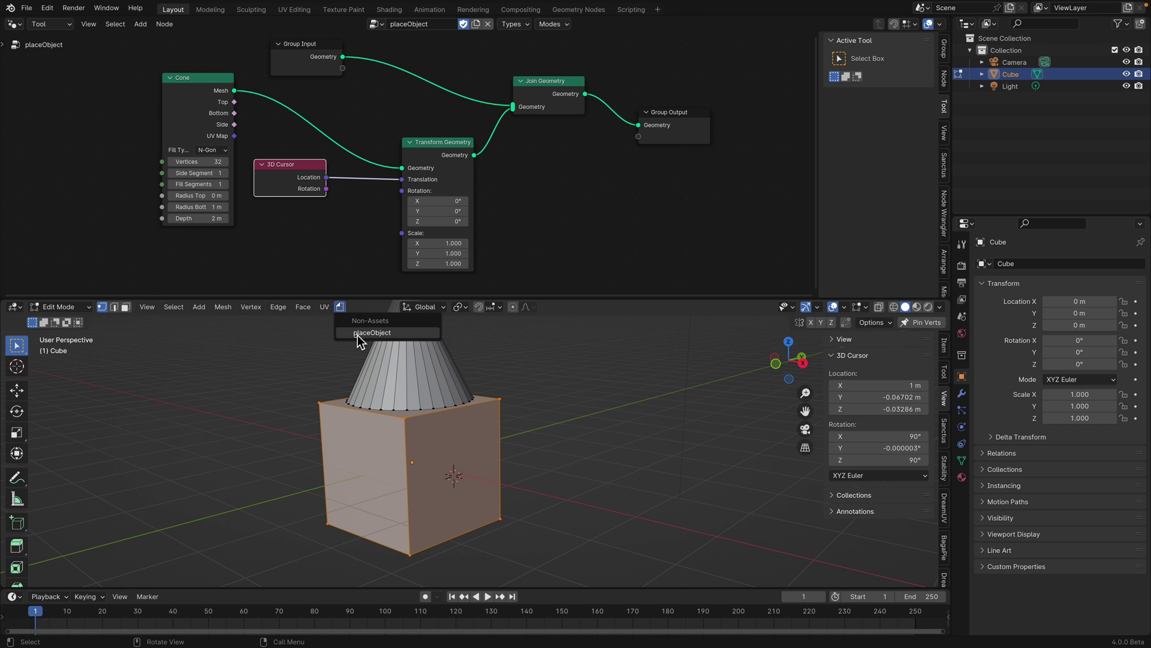
left_click(357, 336)
Place the 3D cursor on the cube's +Y face, add a third cone with placeObject, and save the file
middle_click_drag(522, 434, 532, 448)
right_click(532, 448, "shift")
left_click(340, 307)
left_click(357, 336)
middle_click_drag(544, 389, 439, 405, "shift")
key("ctrl+s")
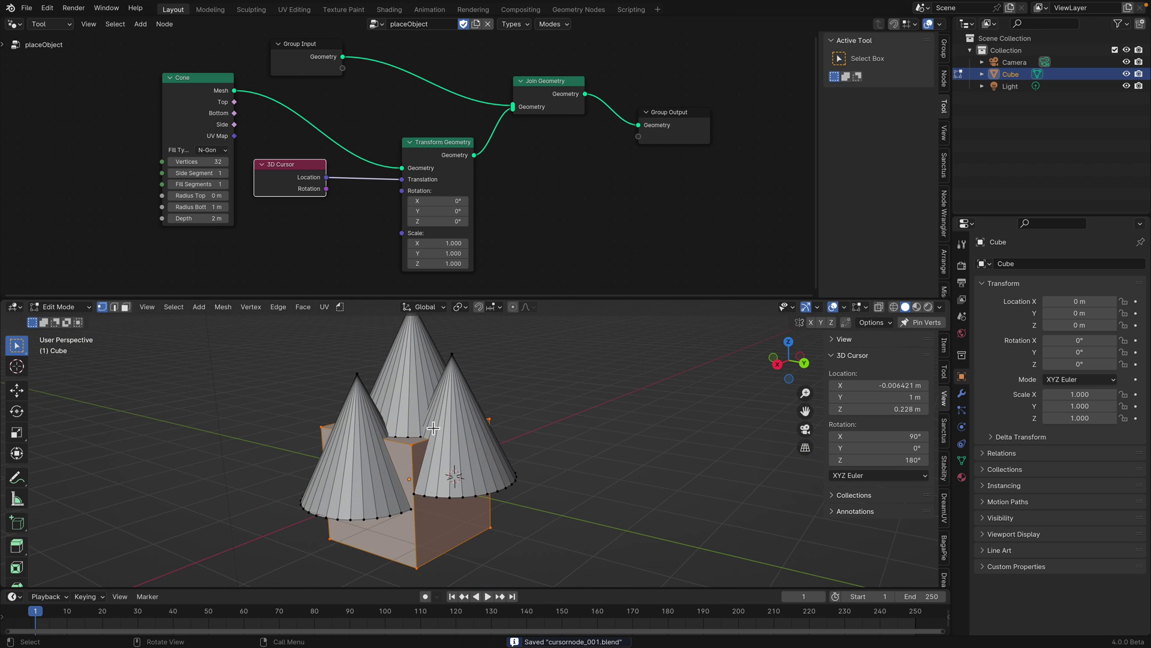
scroll(433, 427, "down", 1)
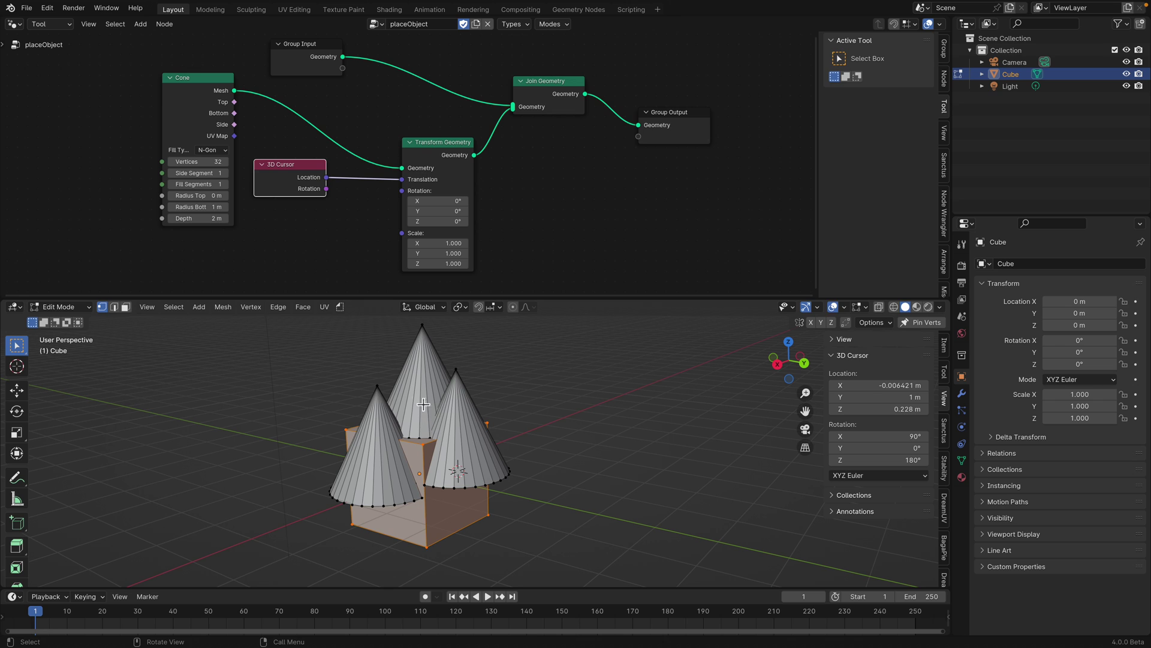
Try linking the 3D Cursor's Rotation directly to Transform Geometry's Rotation, cut that link, and save the file
scroll(342, 226, "up", 4)
left_click_drag(294, 129, 432, 132)
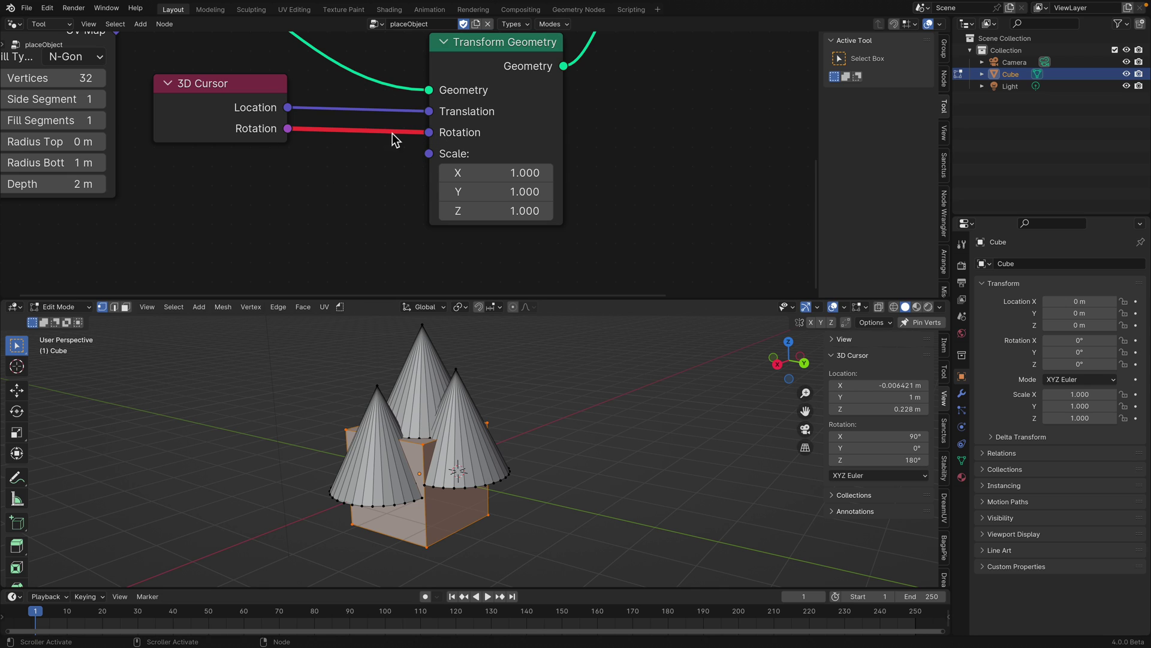
right_click_drag(387, 125, 379, 150, "ctrl")
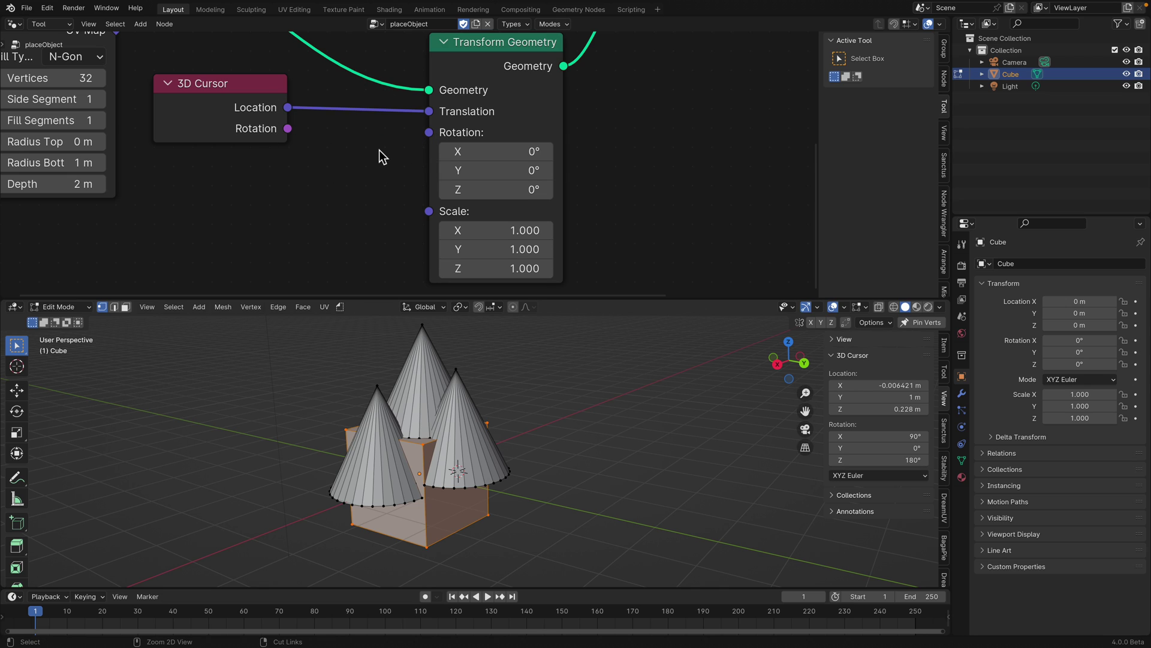
key("ctrl+s")
scroll(282, 144, "up", 1)
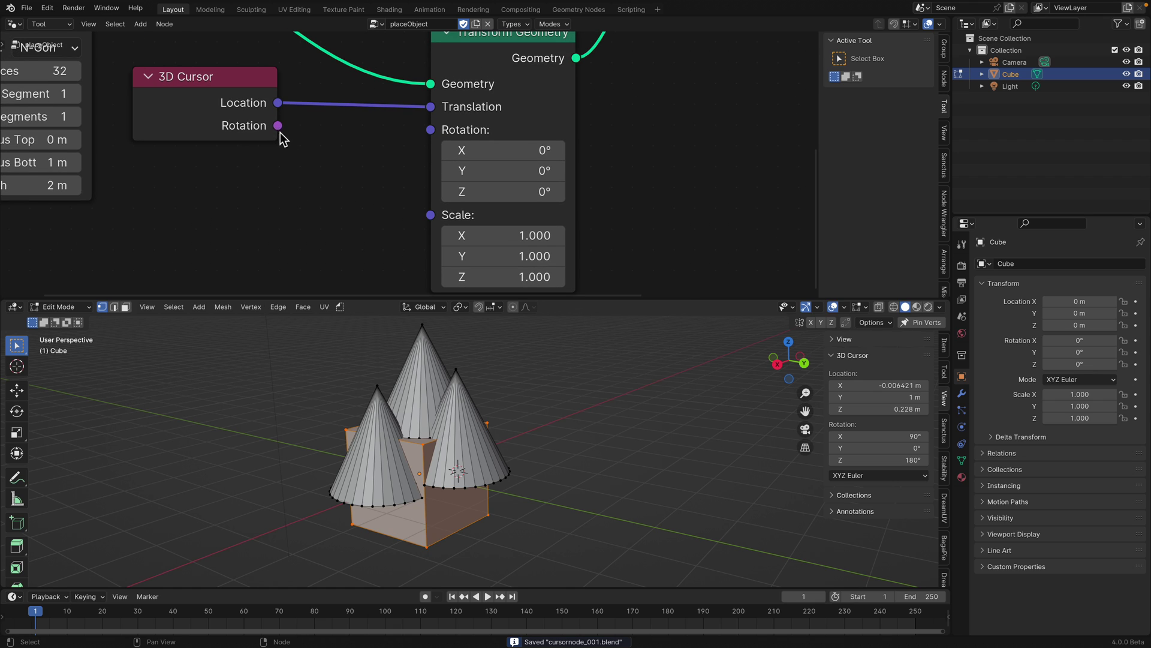
scroll(282, 139, "down", 1)
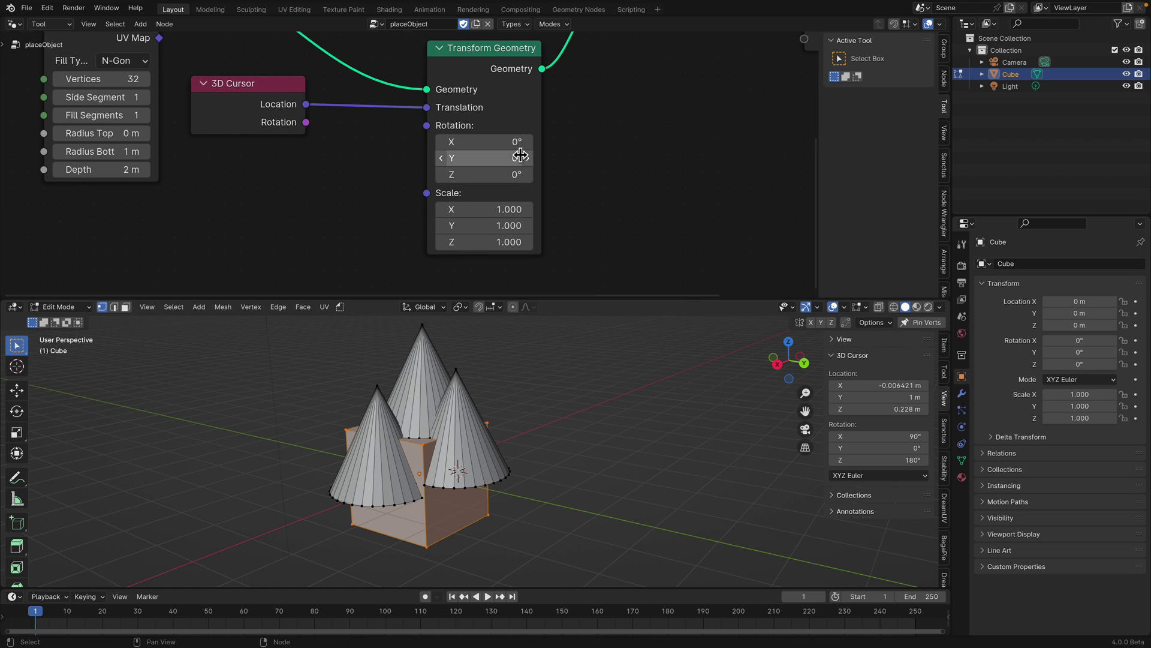
Add a Rotation to Quaternion node fed by the 3D Cursor's Rotation output, below the 3D Cursor node
left_click_drag(306, 123, 326, 179)
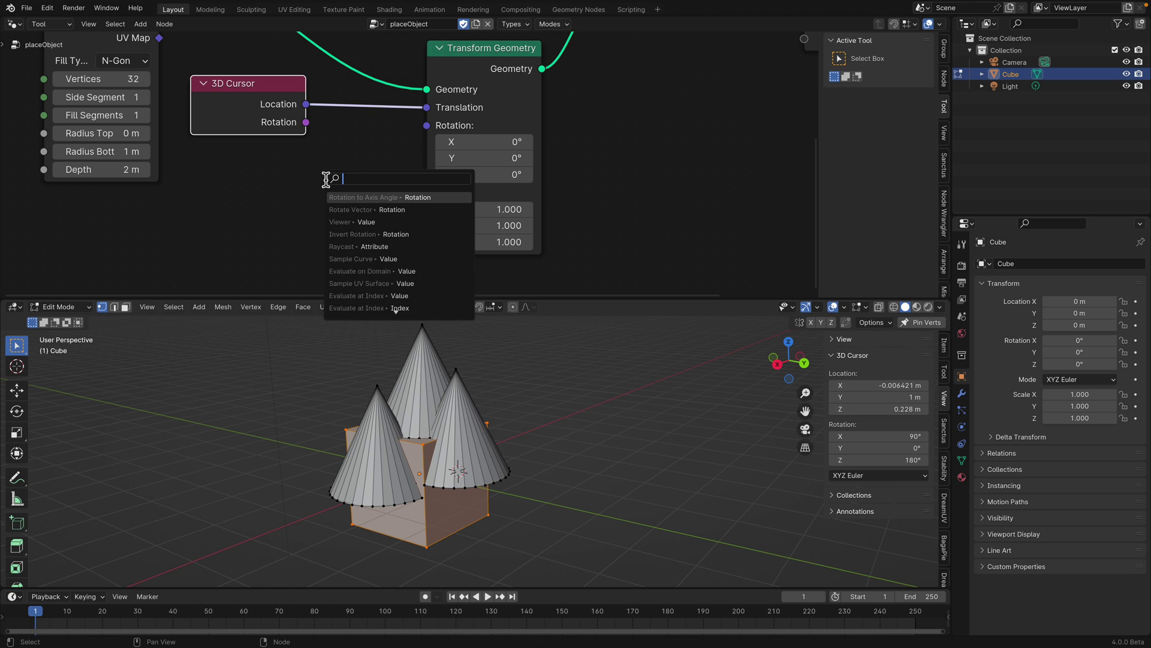
scroll(394, 290, "down", 10)
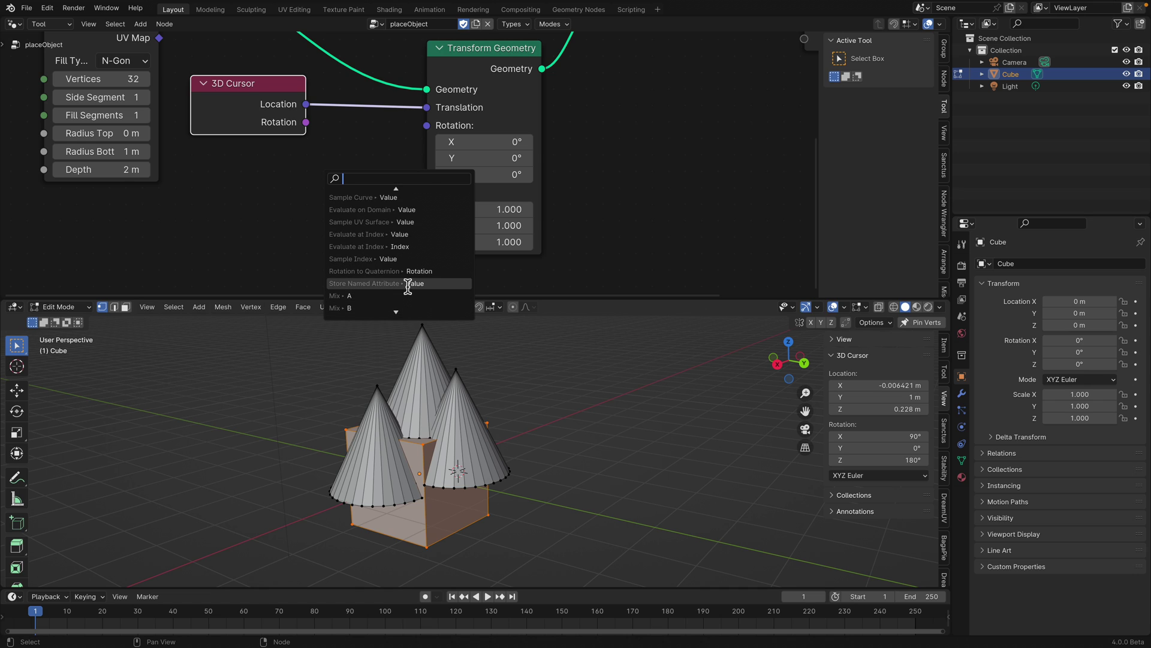
scroll(413, 285, "down", 8)
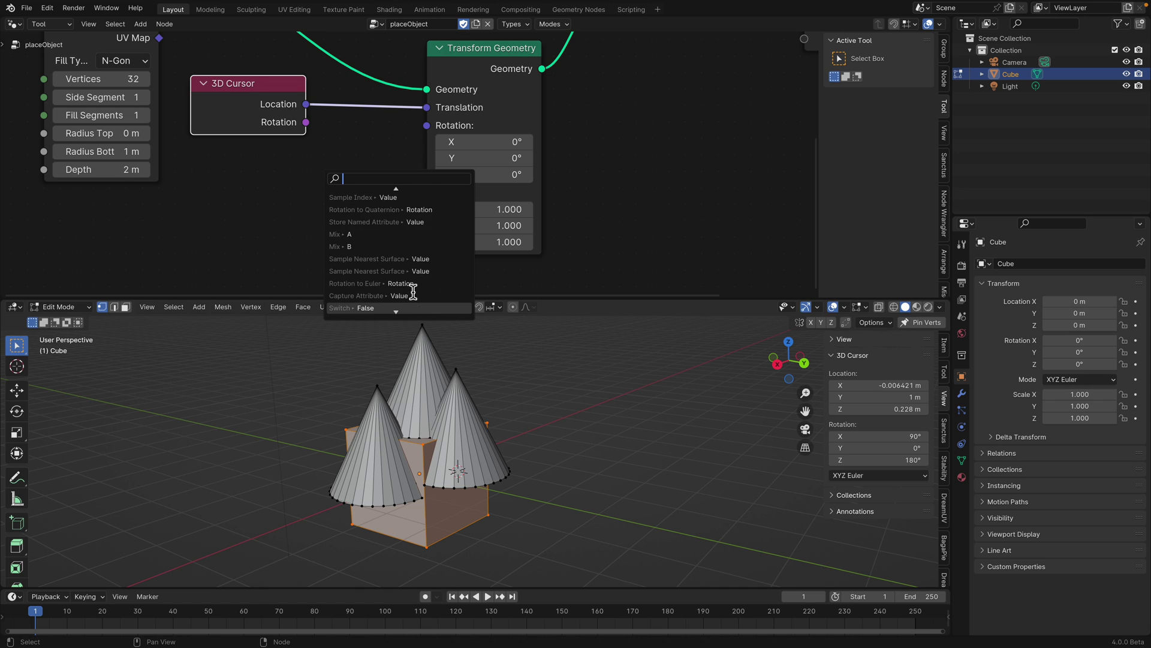
scroll(394, 199, "up", 5)
scroll(395, 199, "up", 5)
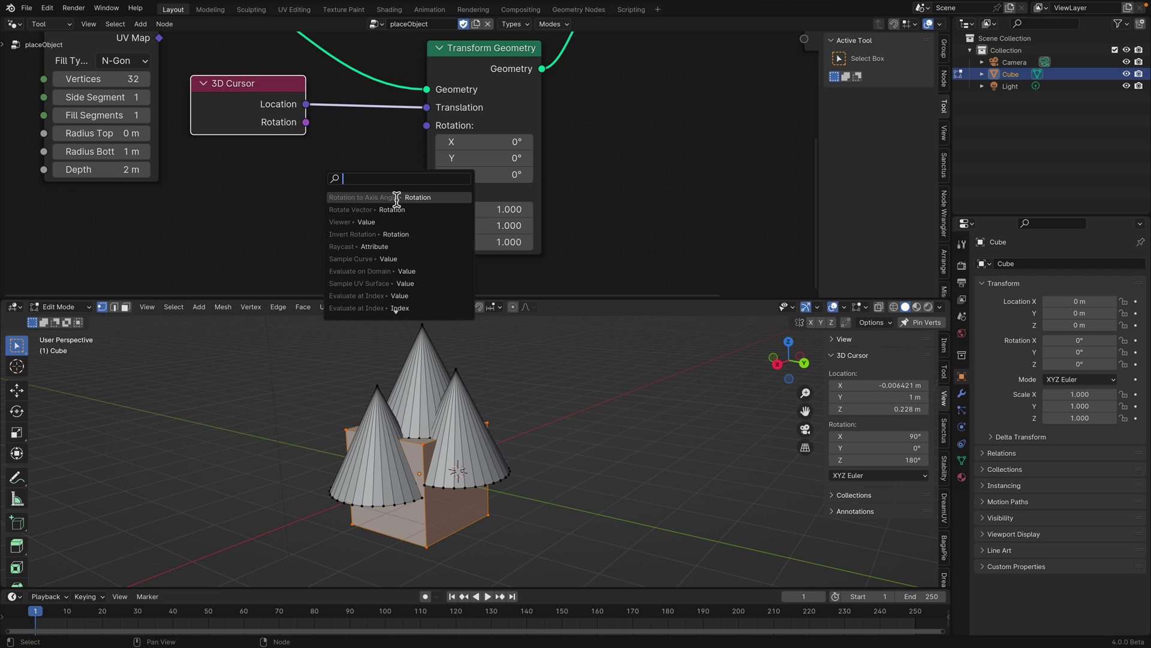
type("qu")
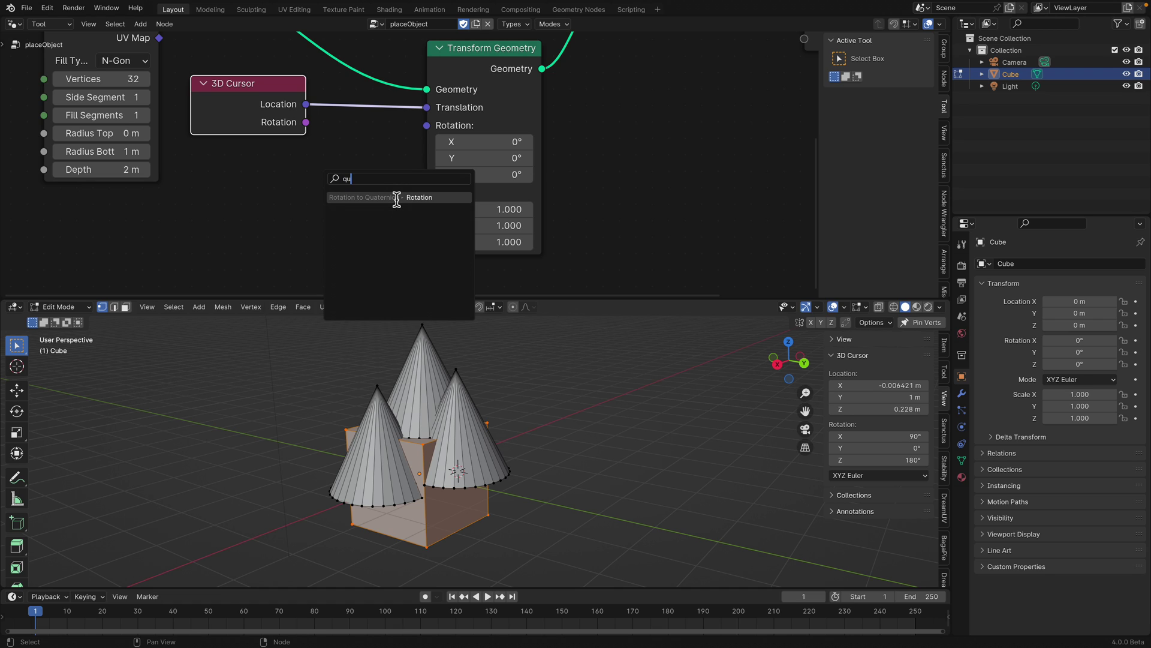
left_click(397, 198)
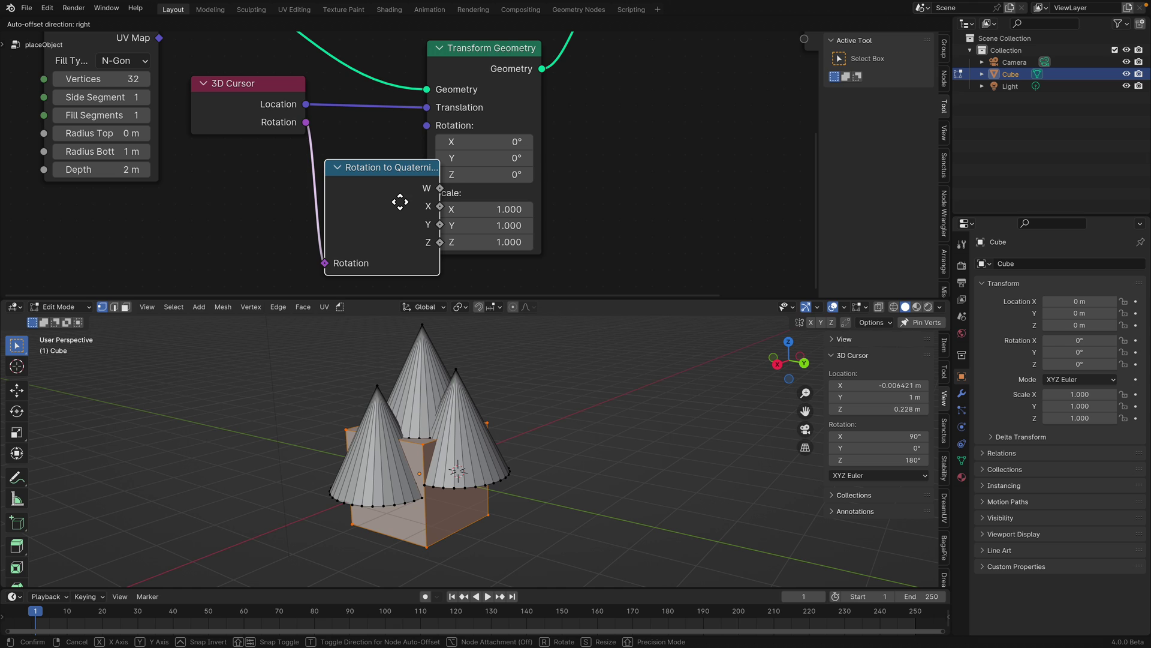
left_click(351, 214)
Shift the 3D Cursor and Rotation to Quaternion nodes farther away from the Transform Geometry node
scroll(347, 210, "down", 3)
left_click_drag(300, 129, 275, 125)
left_click_drag(362, 192, 366, 195)
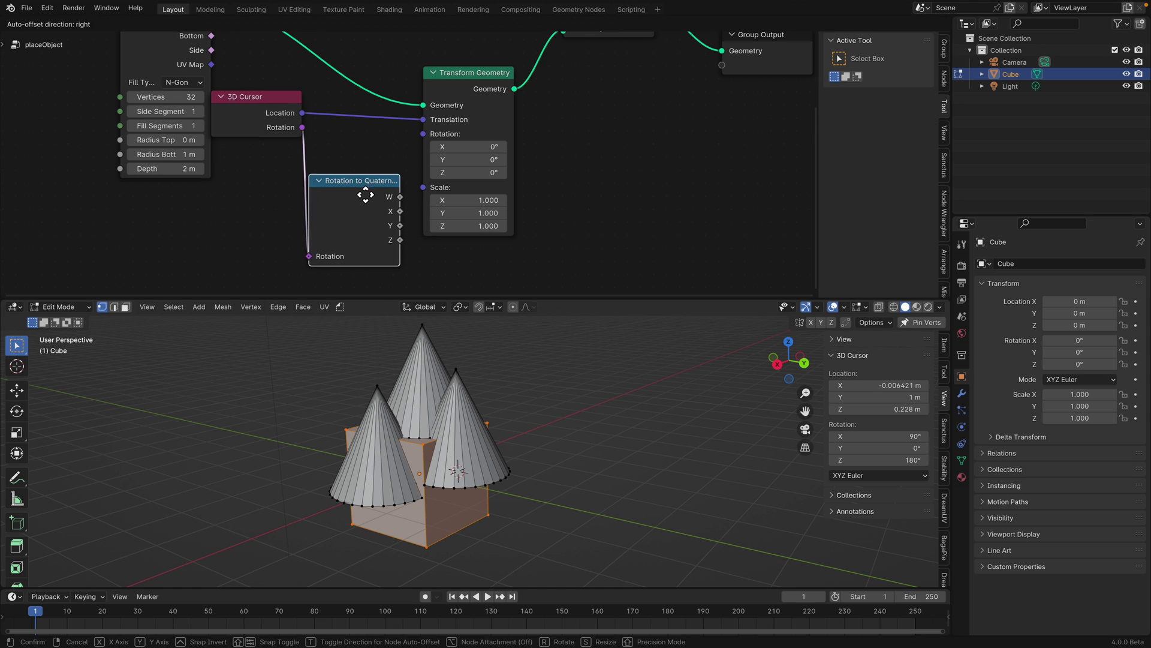
left_click(352, 175)
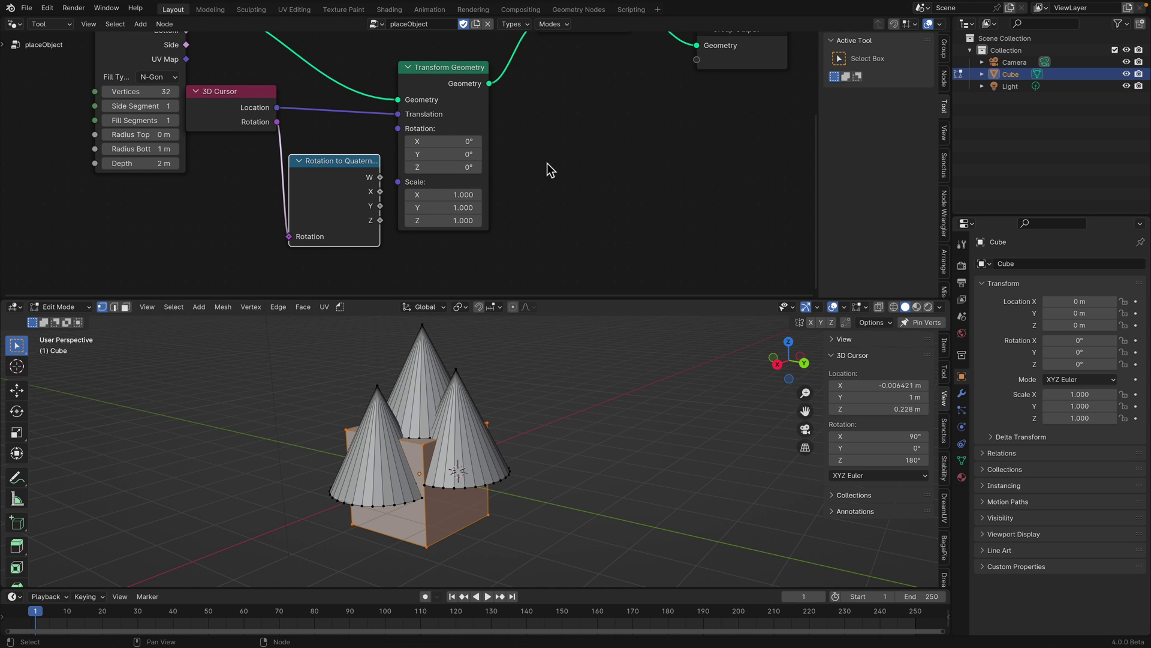
Add an unconnected Quaternion to Rotation node in the empty area beyond Transform Geometry
key("shift+a")
mouse_move(557, 164)
type("qut")
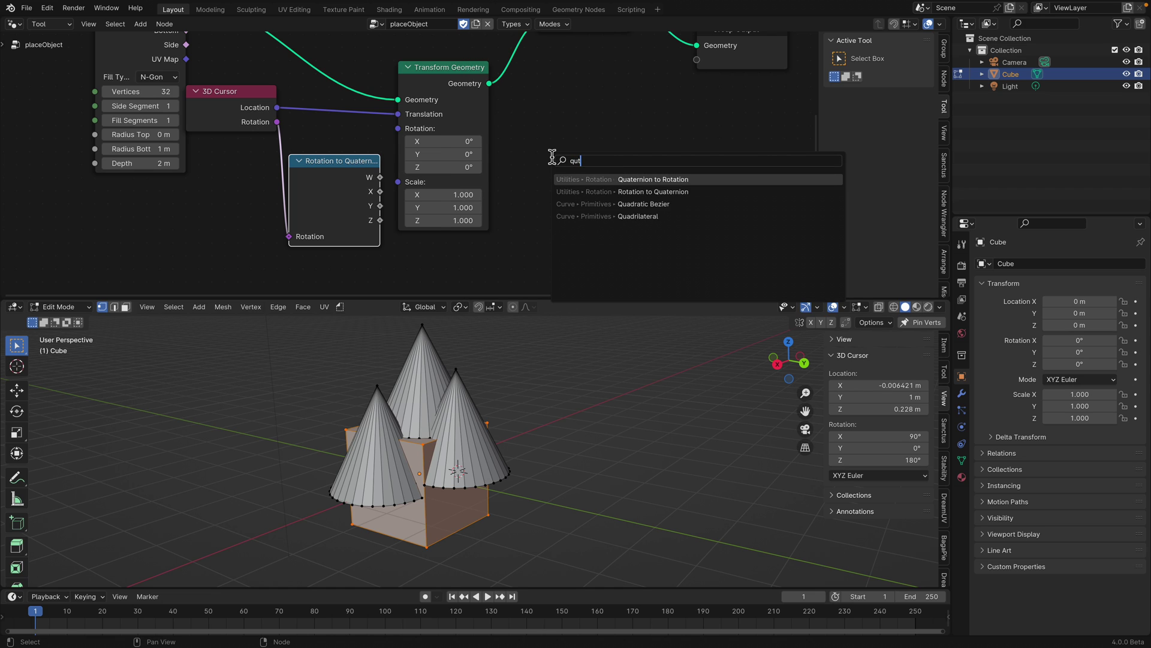
left_click(611, 179)
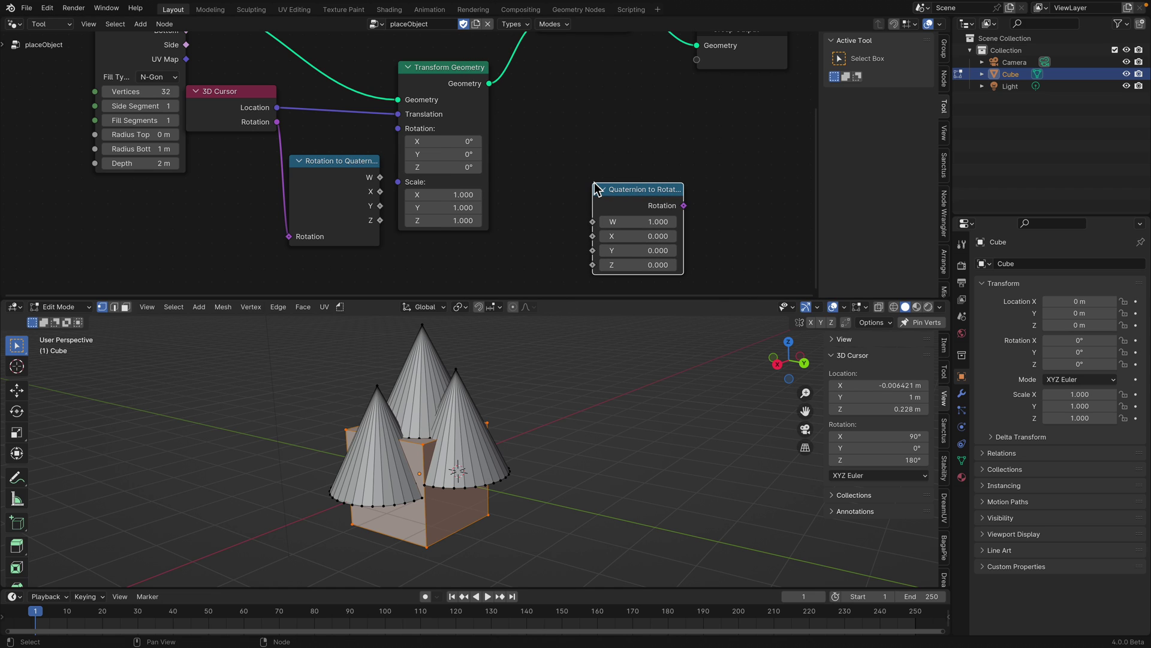
Add a Rotation to Euler node and place it below the Rotation to Quaternion node
key("shift+a")
mouse_move(611, 159)
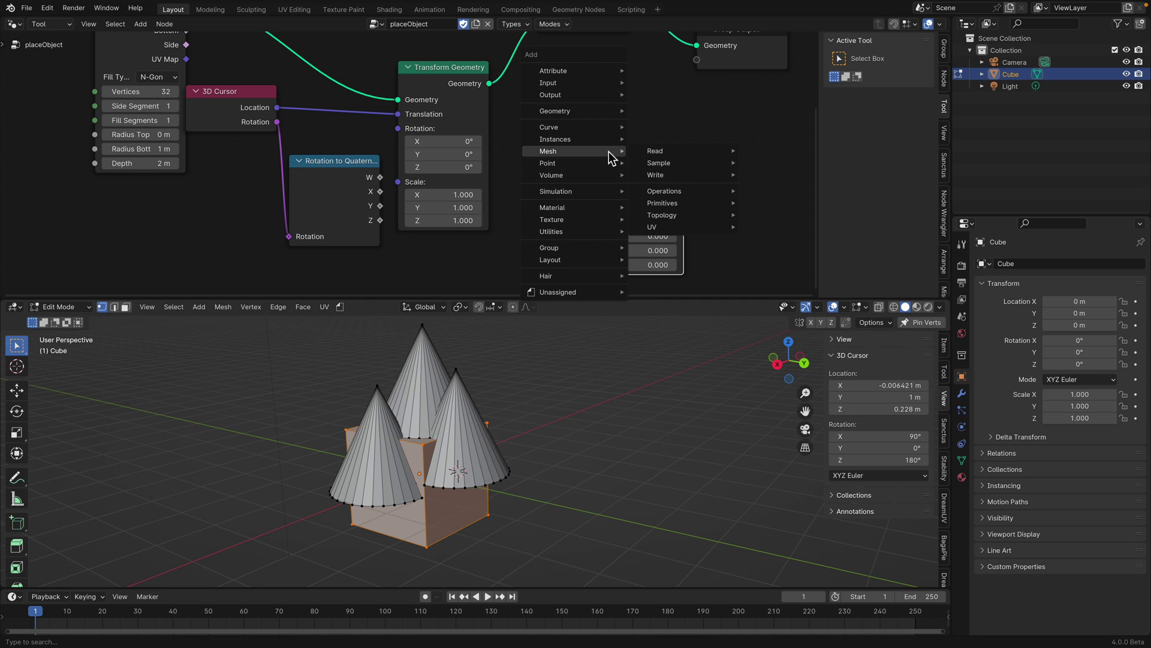
type("euler")
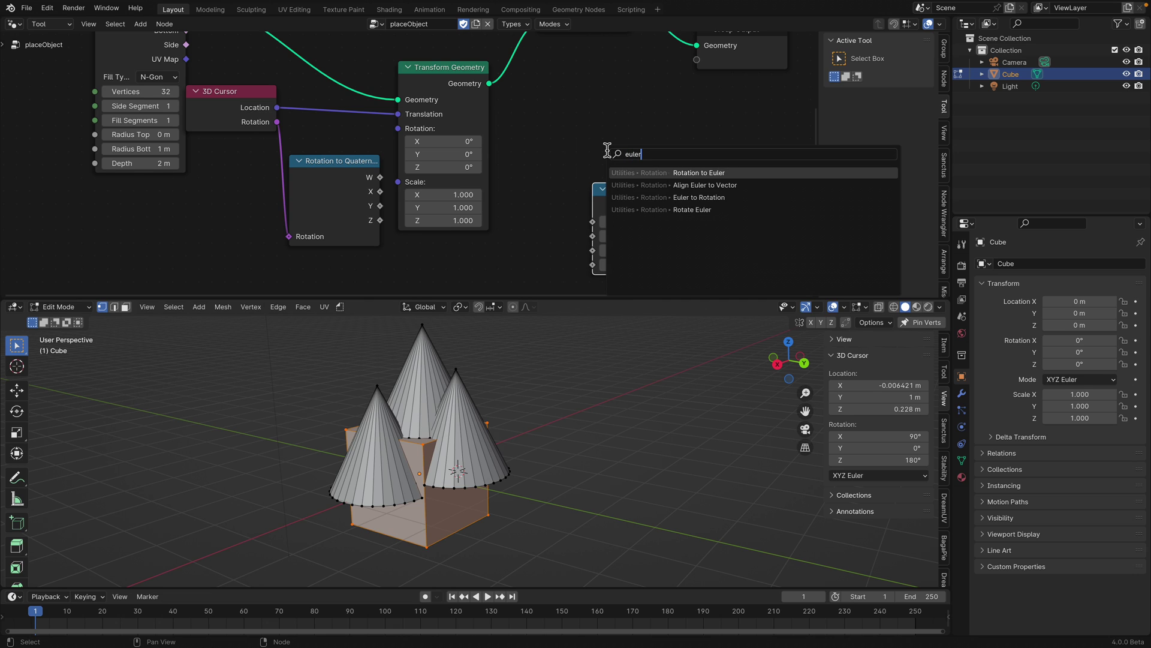
left_click(673, 172)
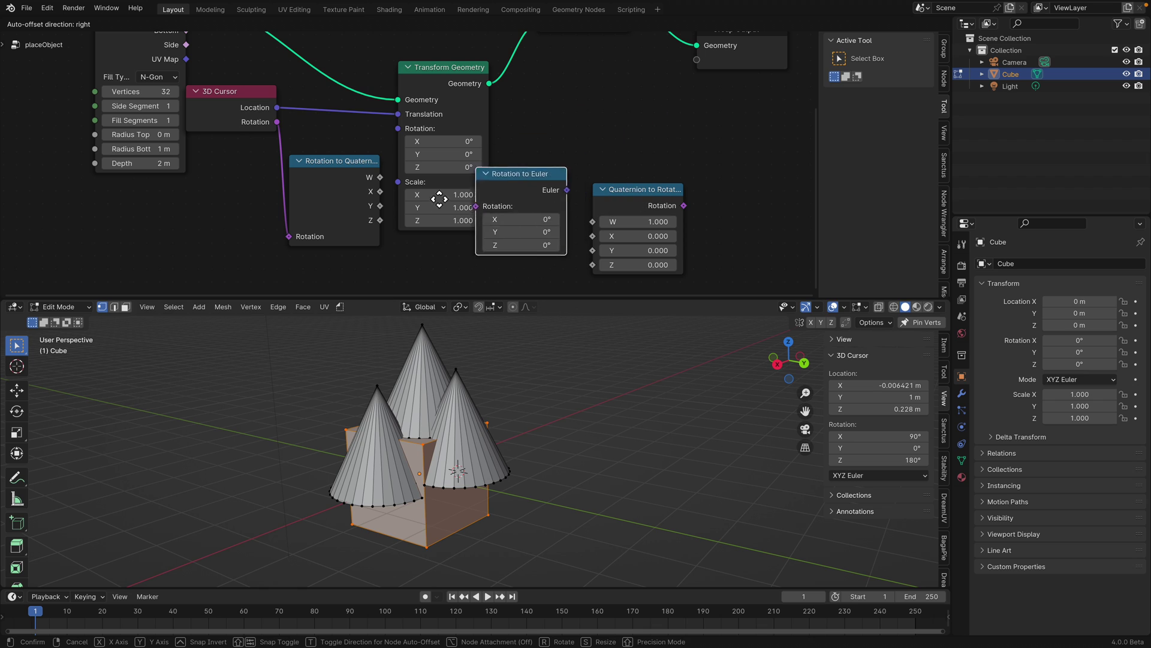
left_click(324, 264)
left_click(338, 196)
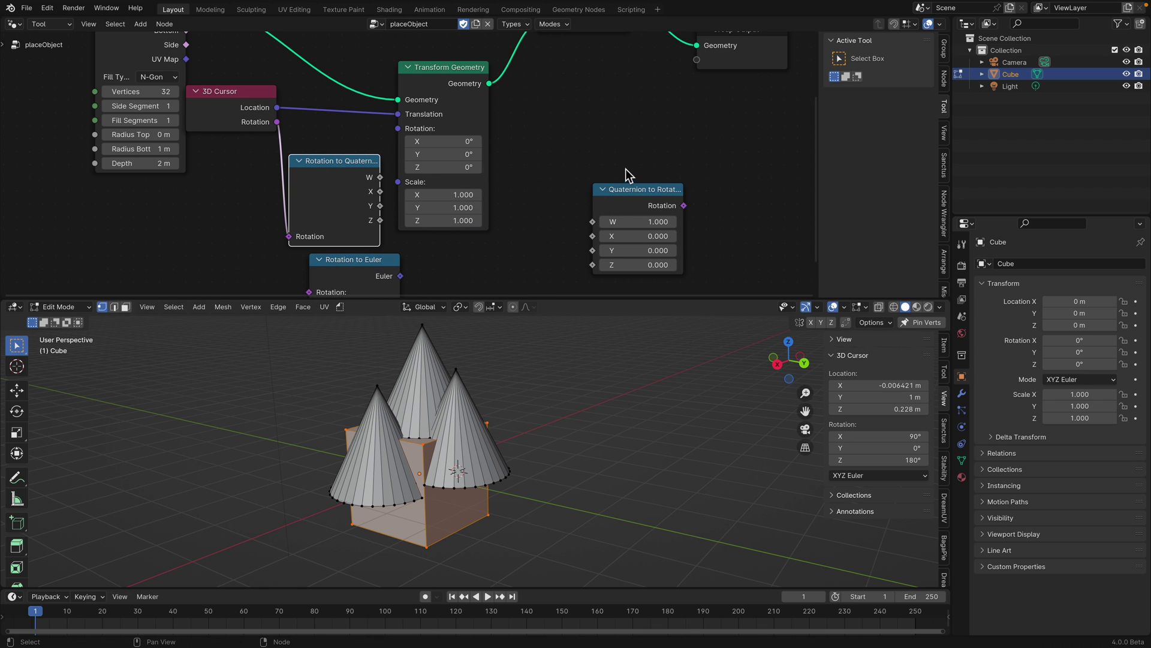
Enlarge the node editor, delete the Quaternion to Rotation node, and select the Rotation to Quaternion node
scroll(624, 174, "down", 3)
left_click_drag(582, 303, 549, 339)
scroll(505, 233, "up", 2)
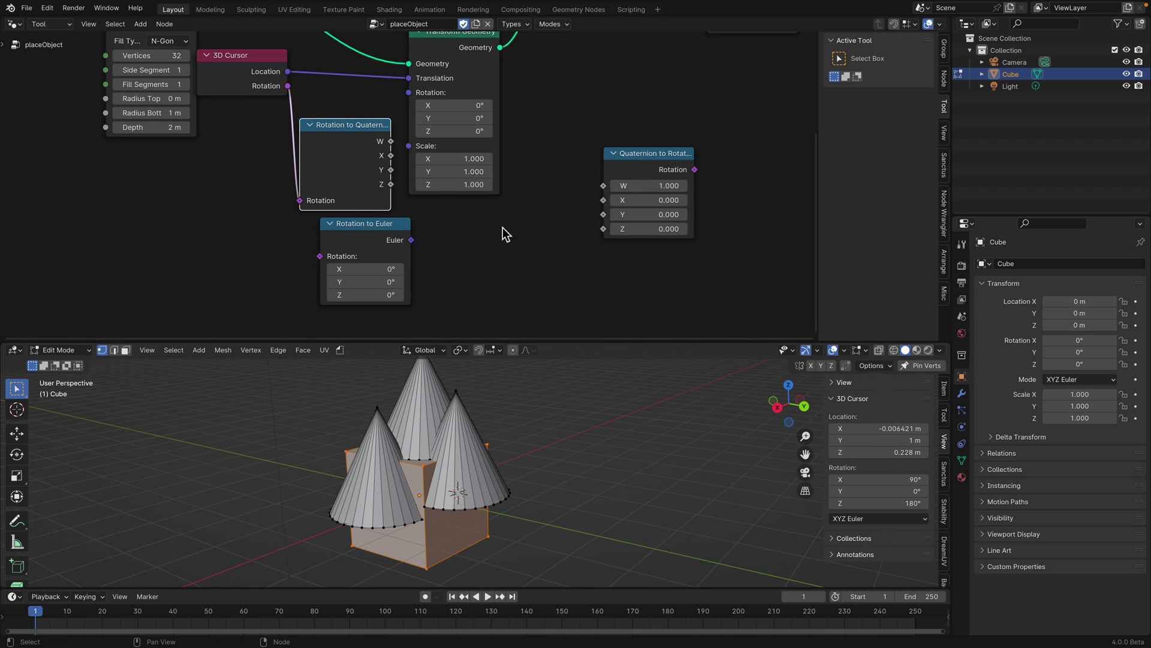
left_click(606, 161)
key("x")
left_click(351, 144)
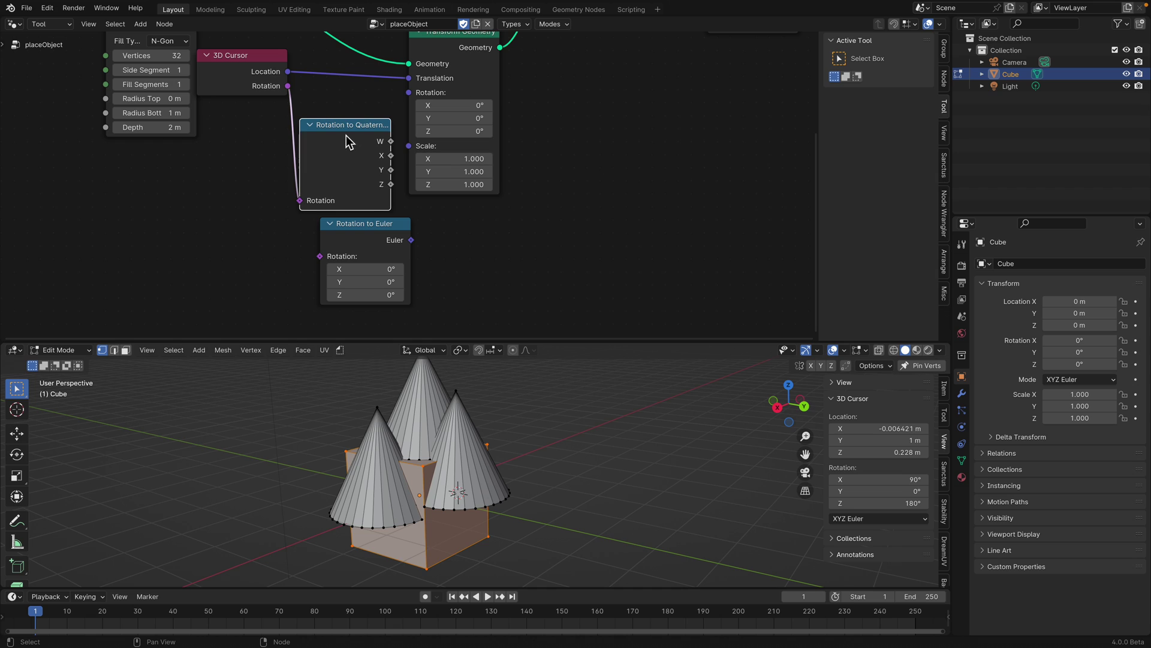
Delete the Rotation to Quaternion node, insert Rotation to Euler between 3D Cursor and Transform Geometry's Rotation, and save the file
key("x")
mouse_move(367, 232)
left_mouse_down()
mouse_move(334, 109)
mouse_move(290, 136)
mouse_move(409, 93)
left_mouse_up()
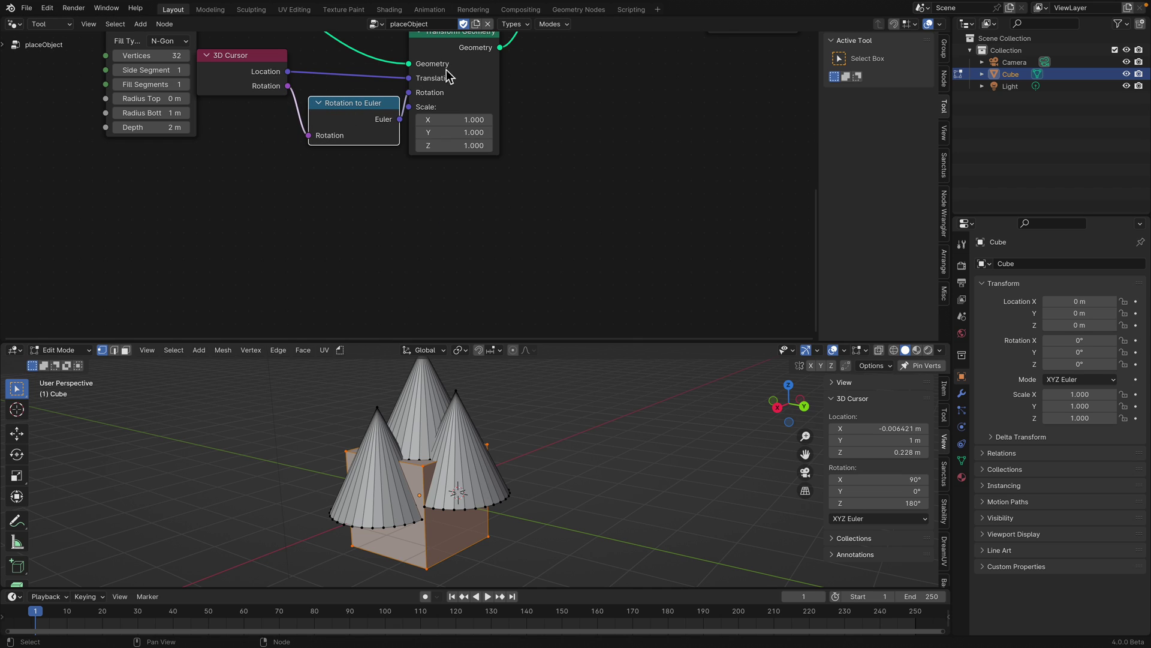
left_click_drag(453, 61, 461, 66)
key("ctrl+s")
Enlarge the 3D viewport, run placeObject with the 3D cursor on the cube's -X face, and save the file in Object Mode
middle_click_drag(504, 434, 519, 430)
left_click_drag(551, 342, 550, 218)
middle_click_drag(342, 429, 417, 407)
right_click(450, 445, "shift")
middle_click_drag(355, 246, 492, 407)
right_click(486, 421, "shift")
left_click(341, 229)
left_click(354, 254)
key("Tab")
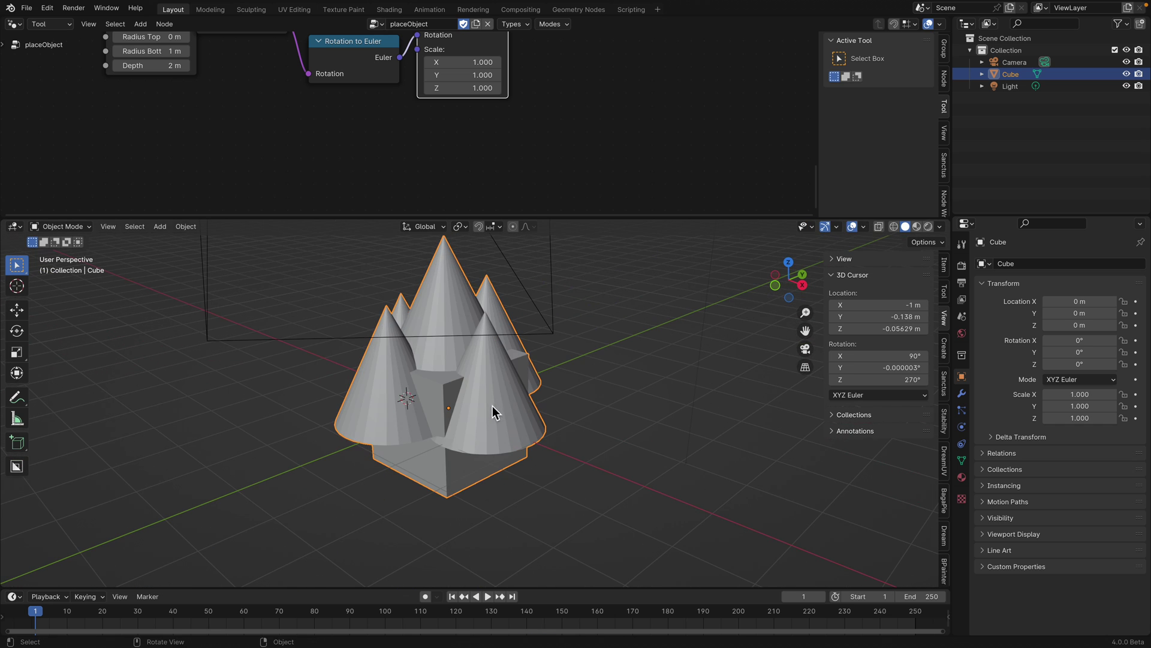
key("ctrl+s")
Widen the viewport sidebar and set the 3D cursor's rotation mode to Quaternion (WXYZ)
scroll(526, 211, "down", 4)
middle_click_drag(498, 142, 400, 160)
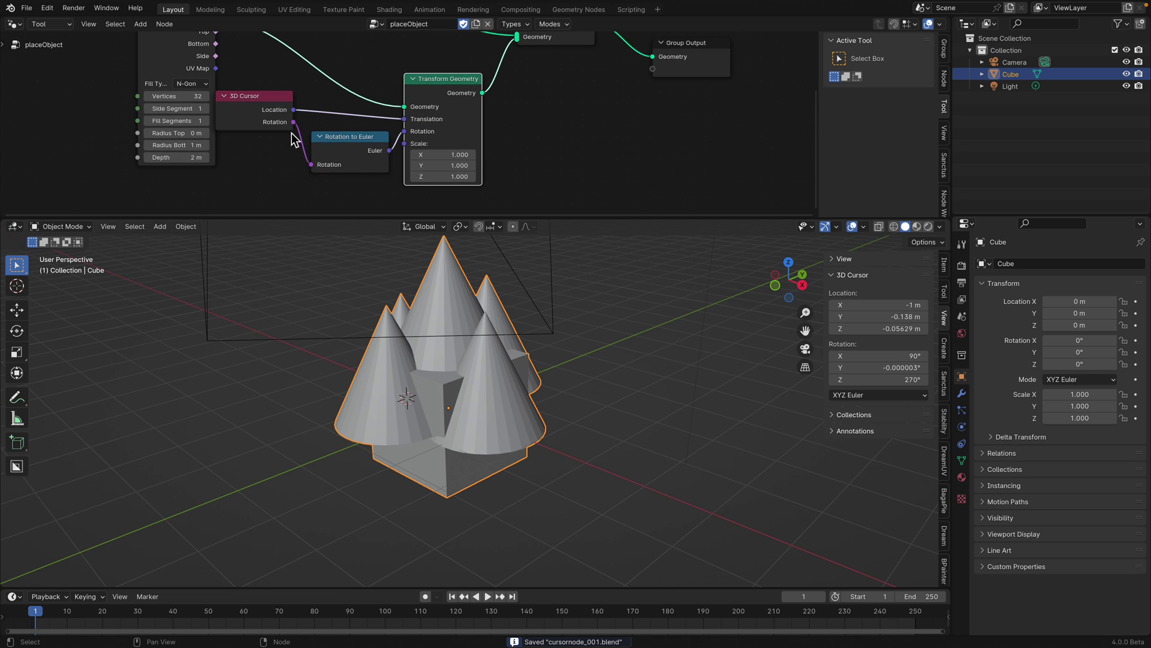
scroll(291, 133, "up", 3)
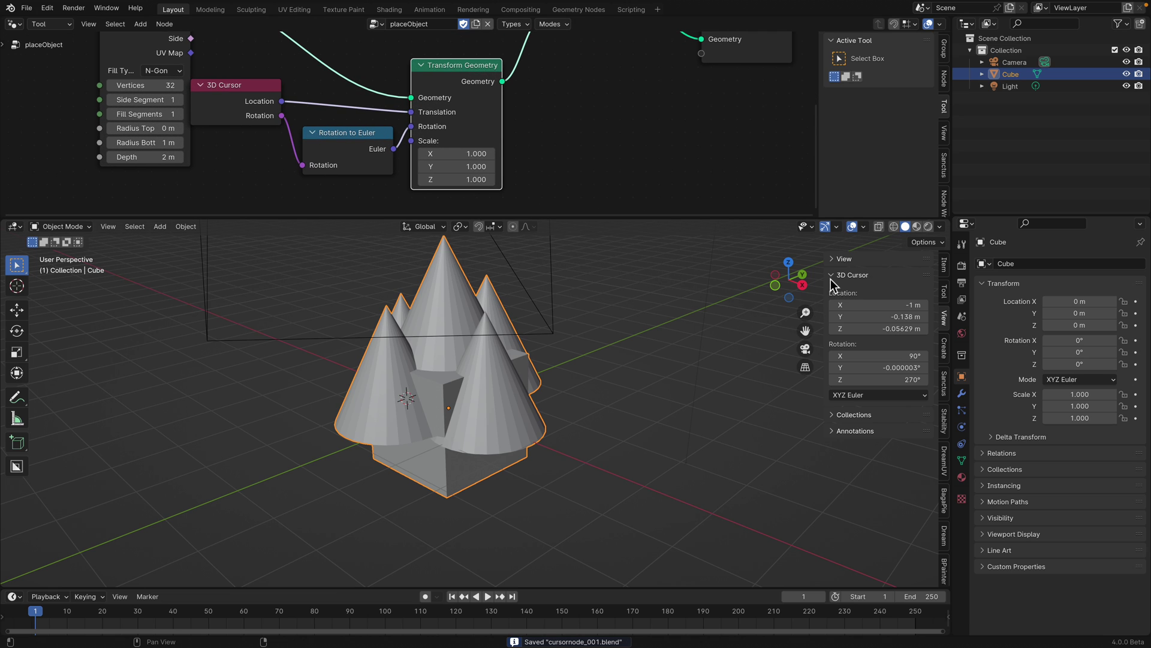
left_click_drag(827, 282, 792, 282)
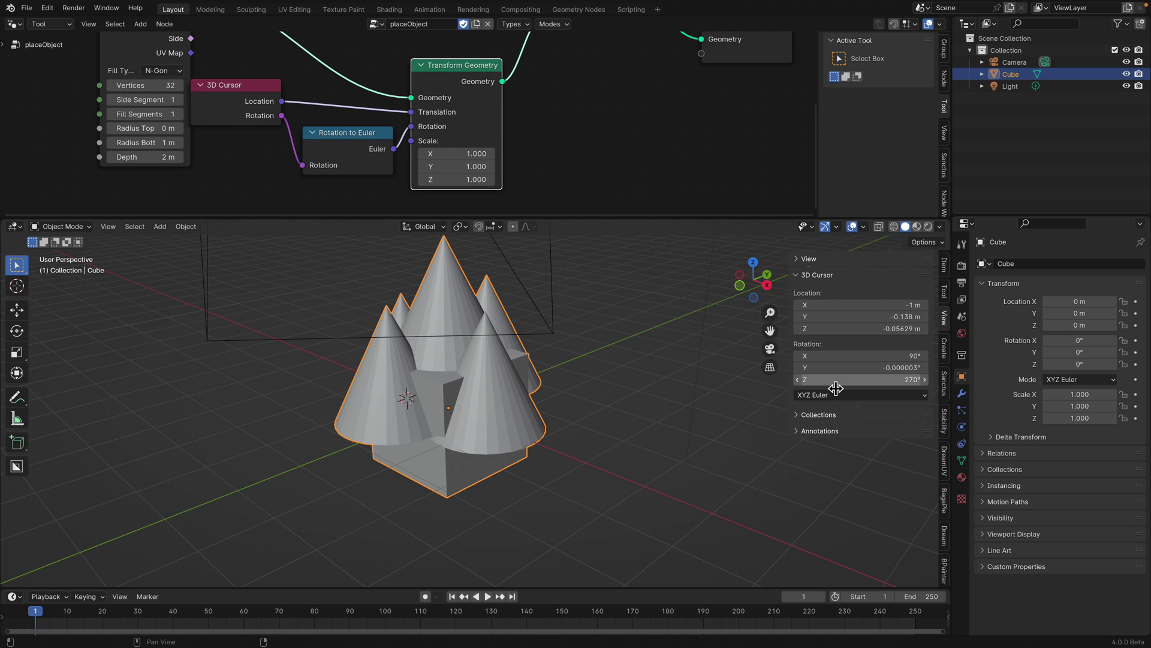
left_click(839, 396)
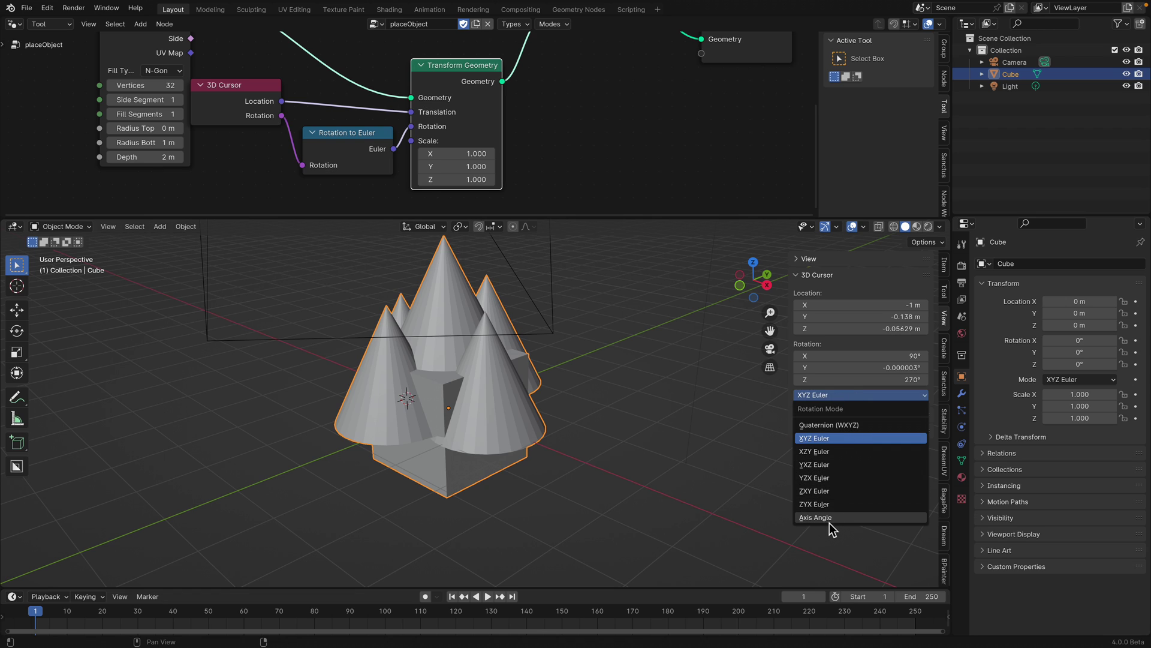
left_click(842, 424)
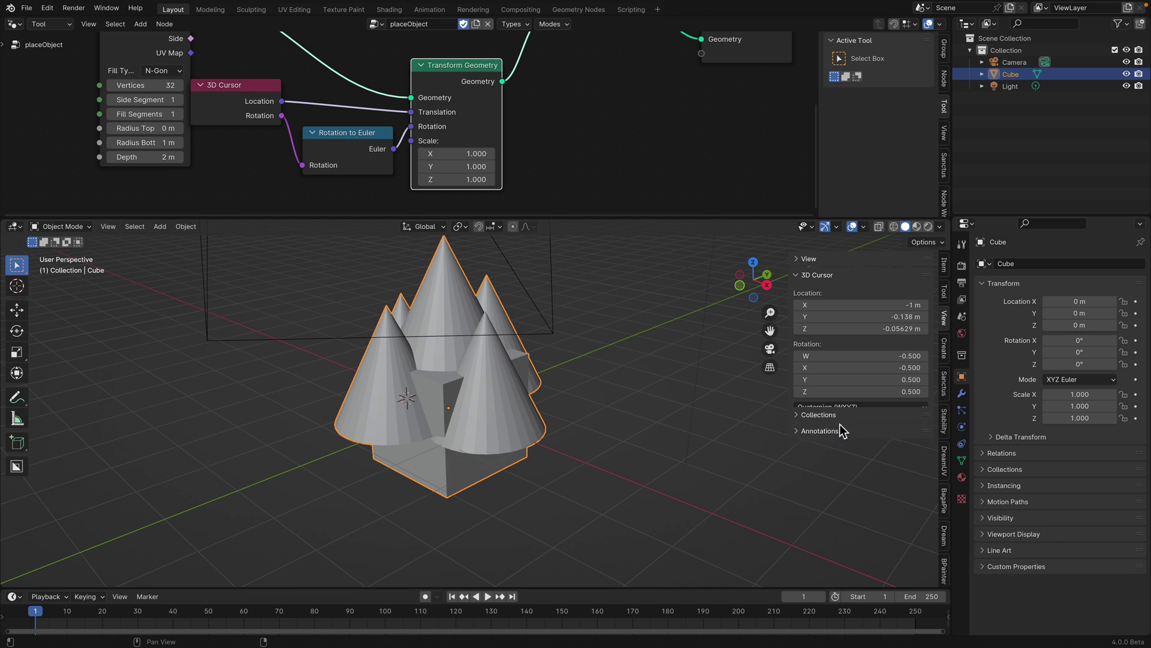
left_click(840, 406)
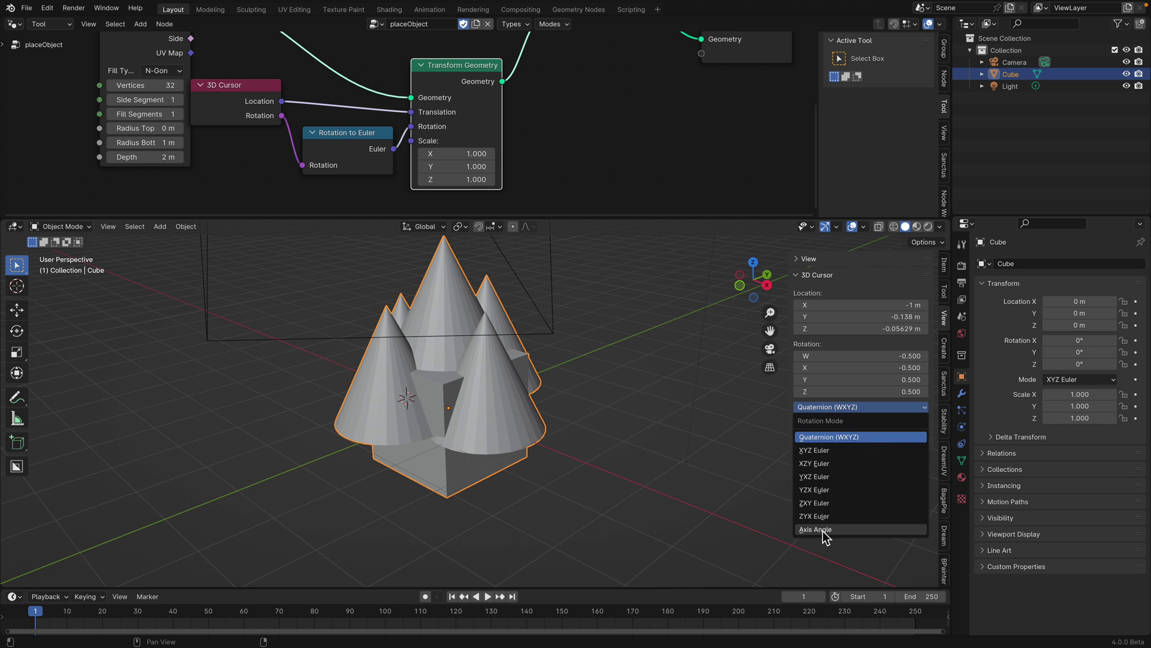
left_click(831, 437)
Place the 3D cursor on the cube's underside and run placeObject in Edit Mode to add a cone there
middle_click_drag(568, 368, 596, 351)
key("ctrl+s")
middle_click_drag(505, 438, 499, 365)
right_click(466, 400, "shift")
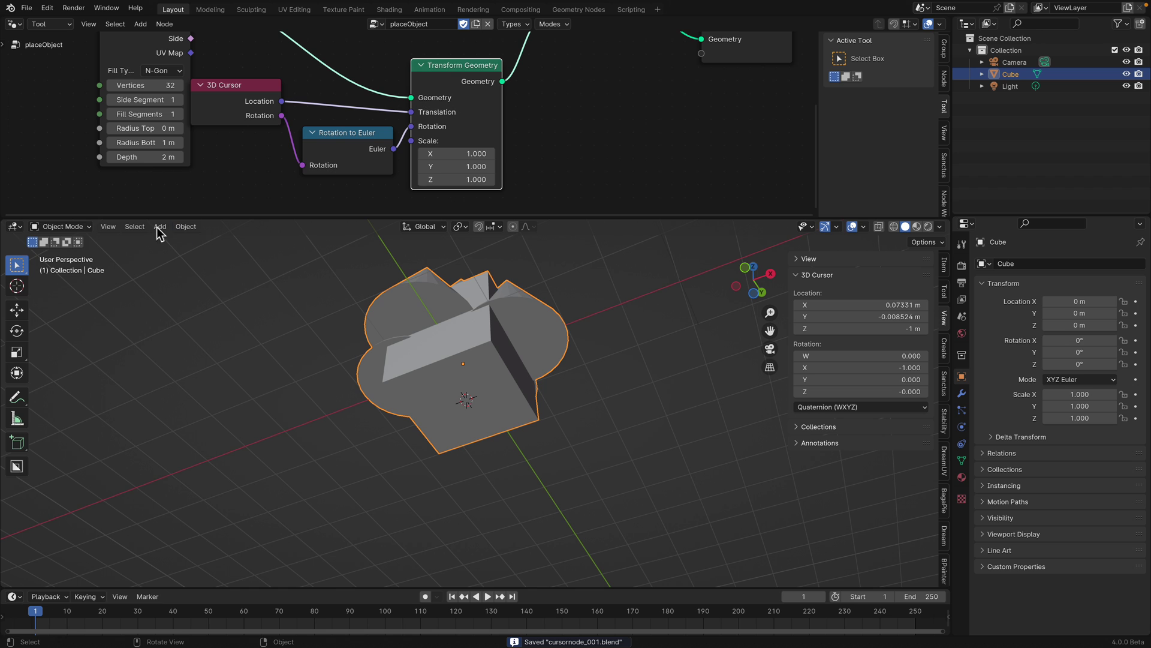
left_click(75, 227)
left_click(69, 252)
left_click(340, 226)
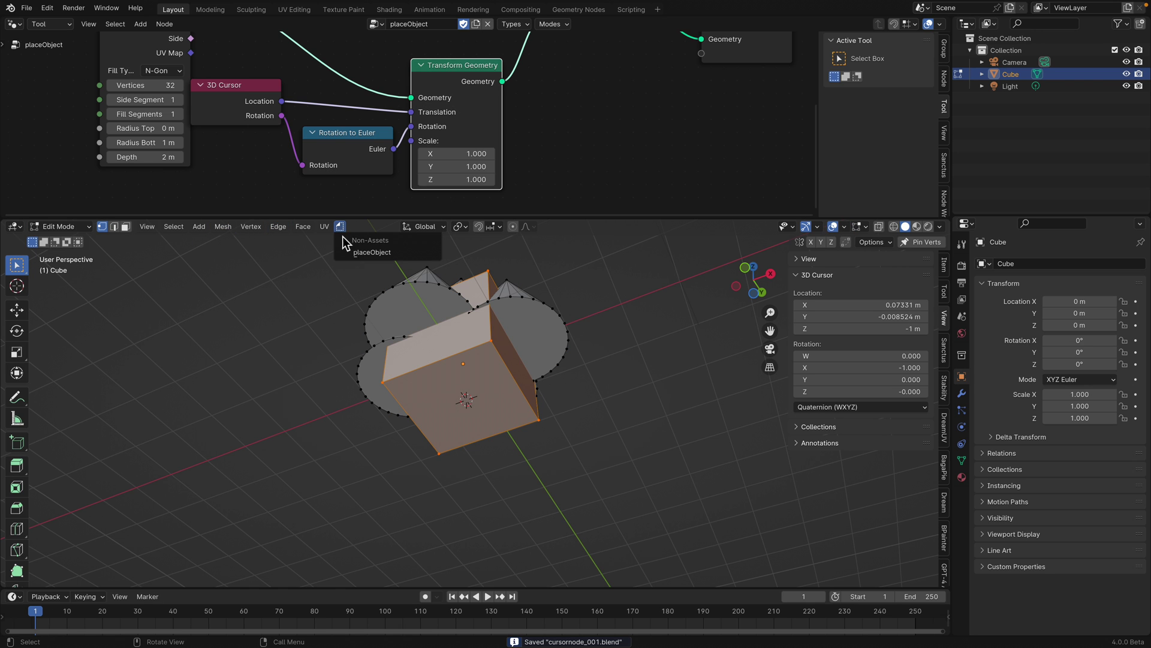
left_click(348, 256)
Add placeObject cones at further 3D cursor positions, ending on the cube's -Y face, and save the file in Object Mode
middle_click_drag(549, 374, 591, 445)
right_click(486, 430, "shift")
mouse_move(459, 416)
middle_mouse_down()
mouse_move(541, 442)
mouse_move(509, 442)
mouse_move(522, 441)
mouse_move(505, 455)
mouse_move(444, 401)
mouse_move(457, 398)
middle_mouse_up()
left_click(340, 226)
left_click(354, 252)
right_click(541, 436, "shift")
left_click(340, 226)
left_click(354, 249)
key("Tab")
key("ctrl+s")
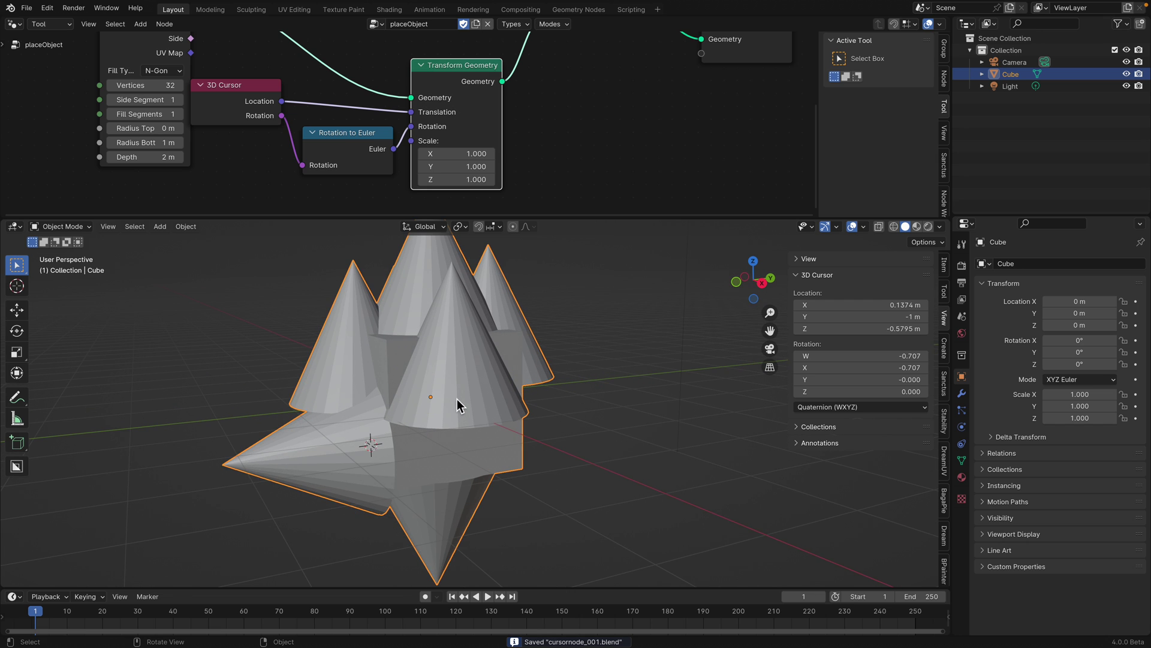
Delete every object in the scene, including the cube mesh, camera and light
scroll(456, 393, "down", 3)
middle_click_drag(462, 407, 398, 419)
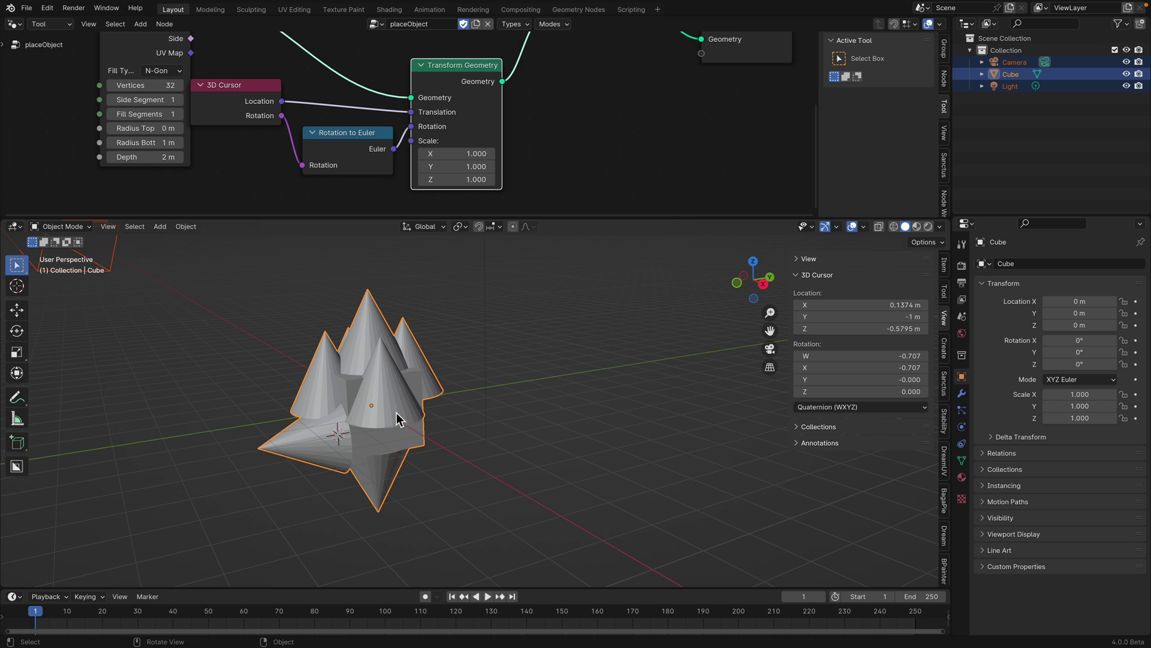
key("a")
key("Delete")
key("shift+a")
mouse_move(424, 404)
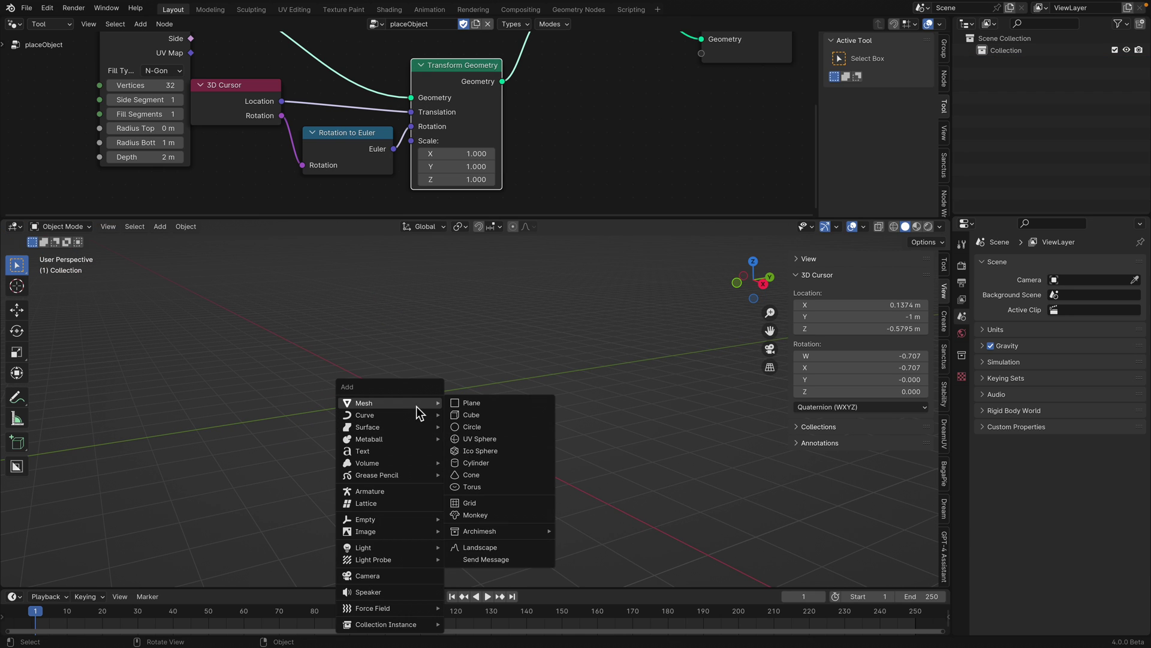
left_click(480, 450)
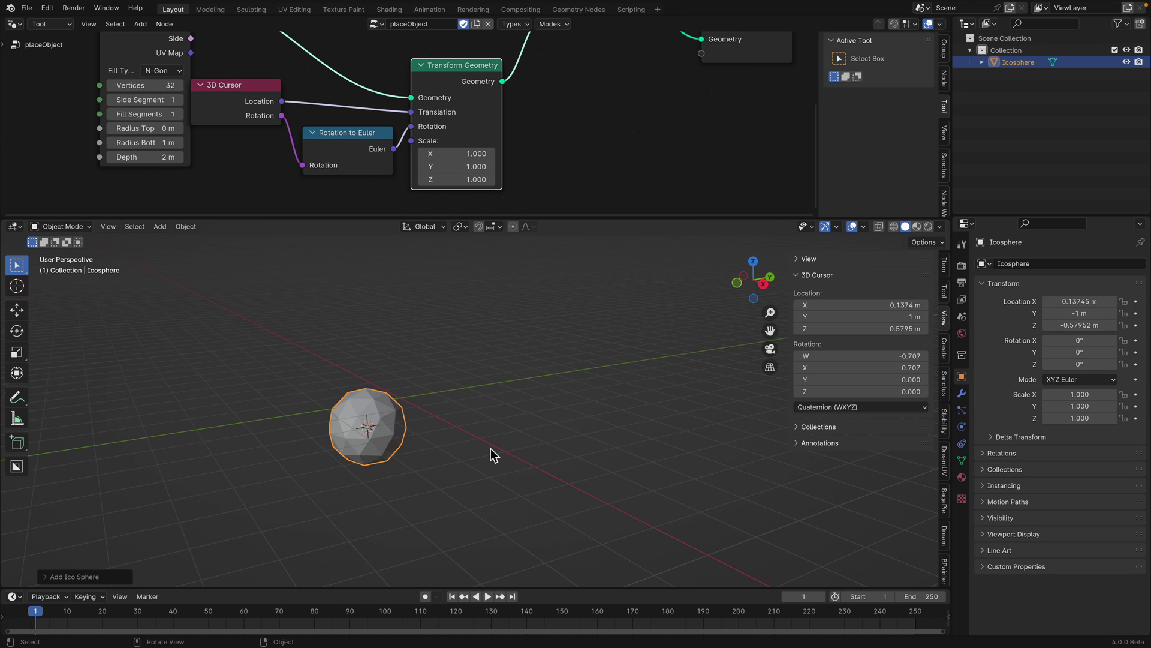
scroll(379, 431, "up", 4)
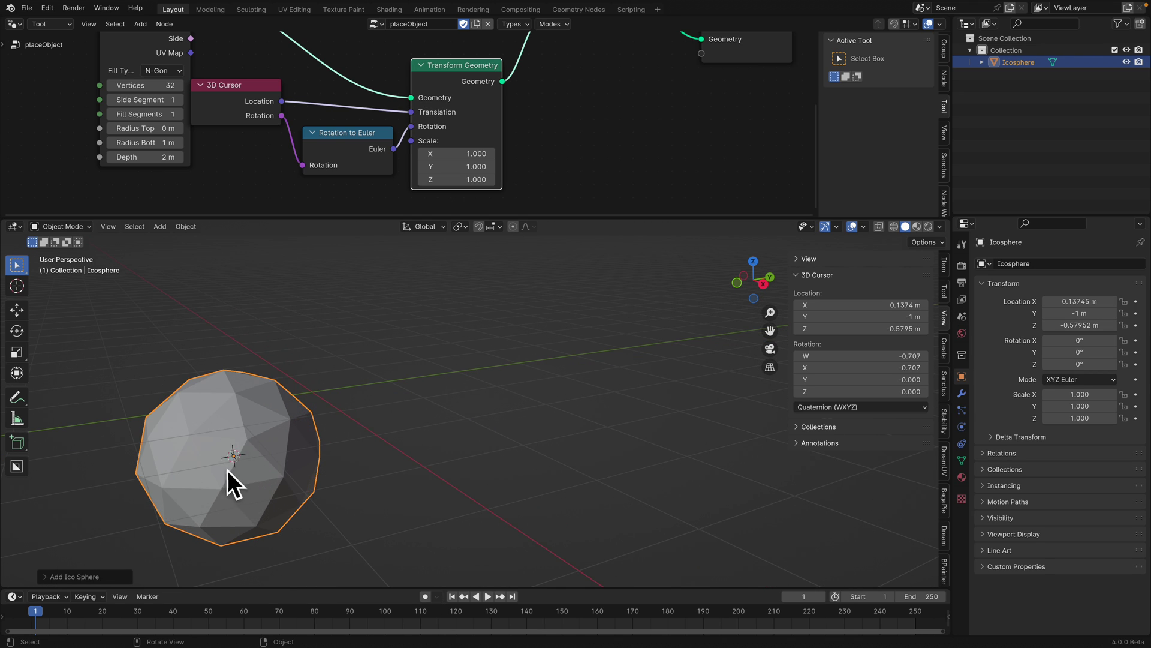
left_click(304, 418)
key("alt+g")
middle_click_drag(341, 424, 401, 422)
scroll(397, 418, "up", 4)
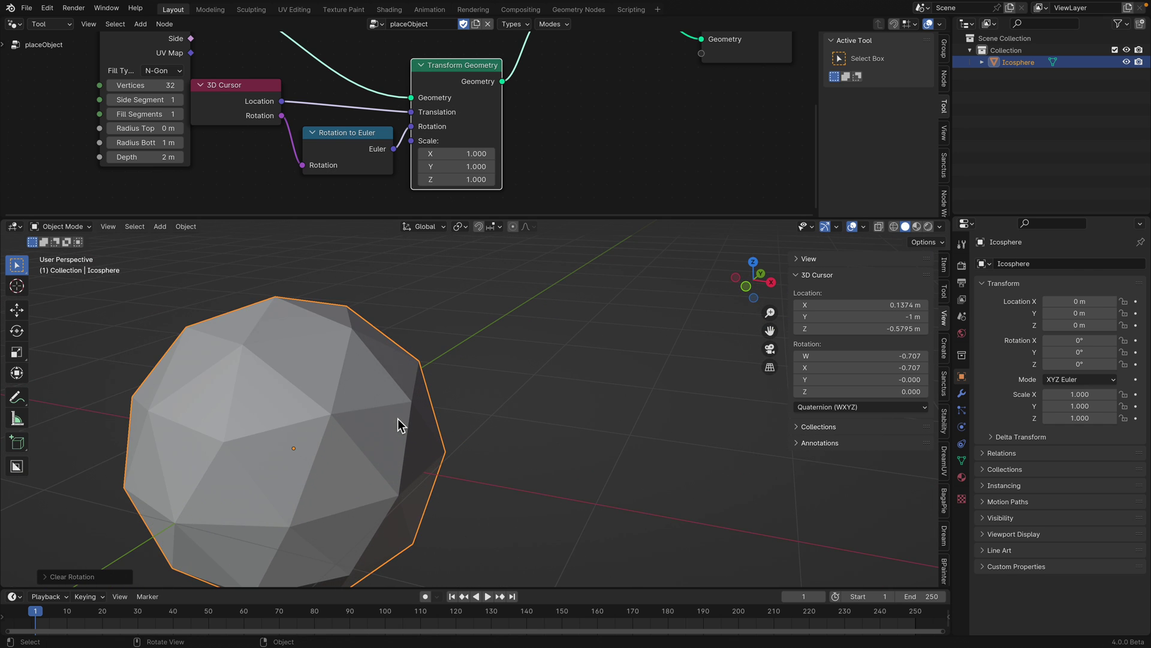
key("x")
left_click(397, 419)
Add an Ico Sphere mesh at the 3D cursor and reduce its subdivisions to 1
key("shift+a")
mouse_move(398, 414)
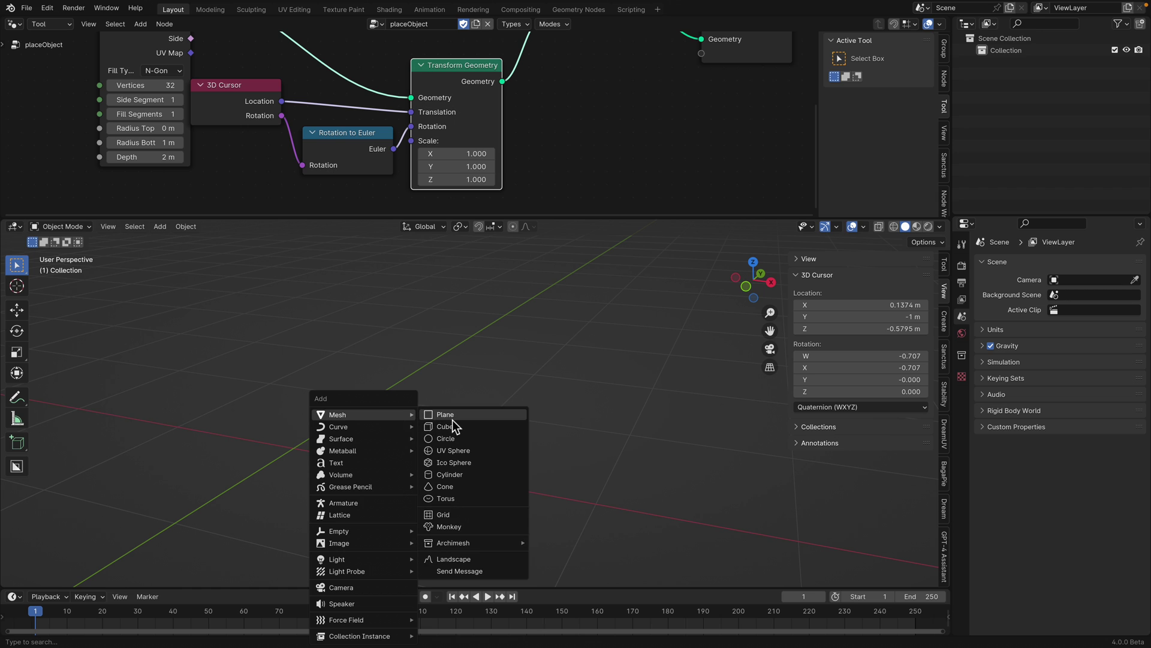
left_click(458, 464)
scroll(326, 462, "down", 3)
left_click(78, 582)
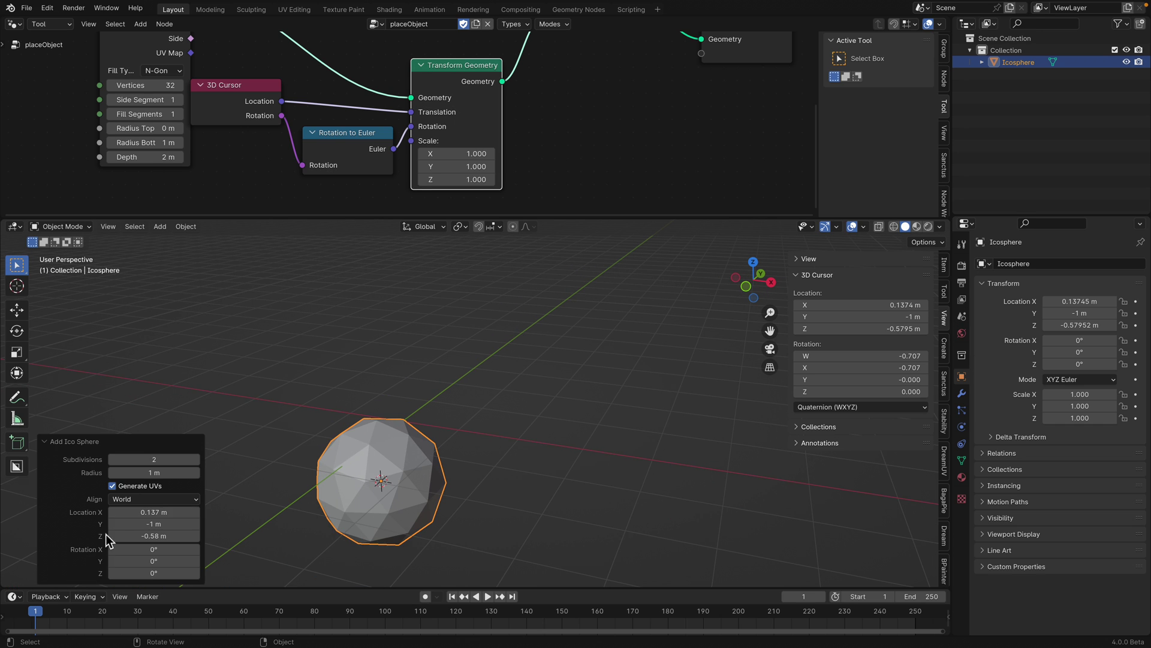
left_click_drag(161, 464, 144, 465)
middle_click_drag(394, 416, 367, 398)
left_click(365, 418)
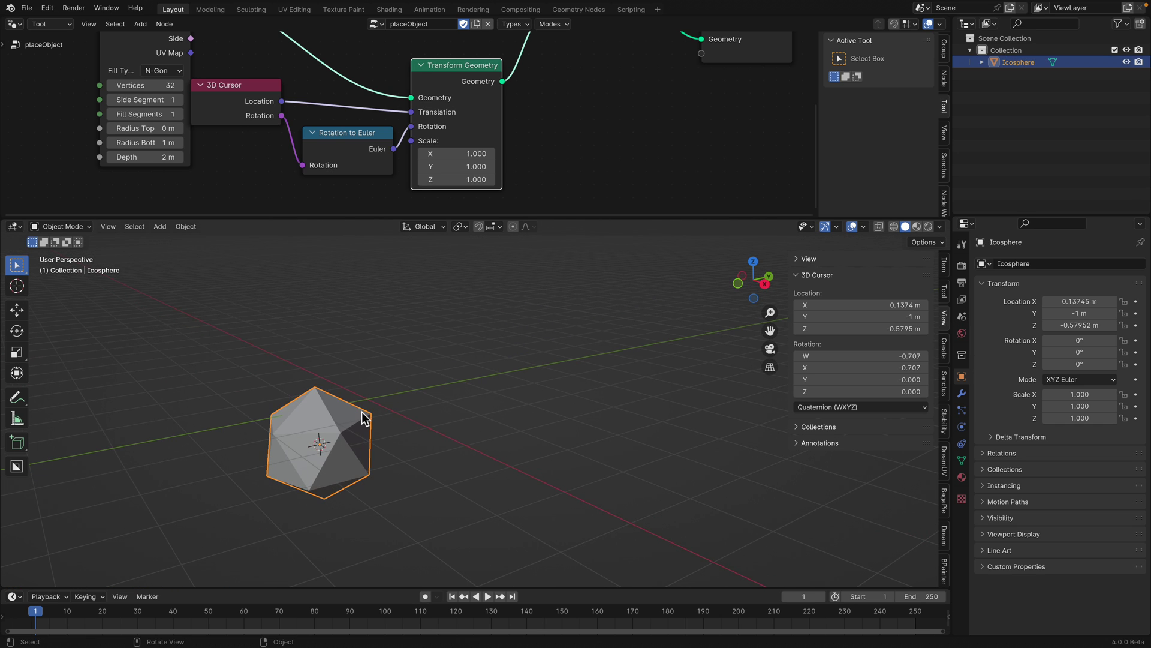
Reset the icosphere's location to the world origin, save the file, and switch the icosphere to Edit Mode
key("alt+g")
scroll(375, 404, "up", 2)
key("ctrl+s")
middle_click_drag(353, 396, 460, 414)
left_click(65, 231)
left_click(72, 257)
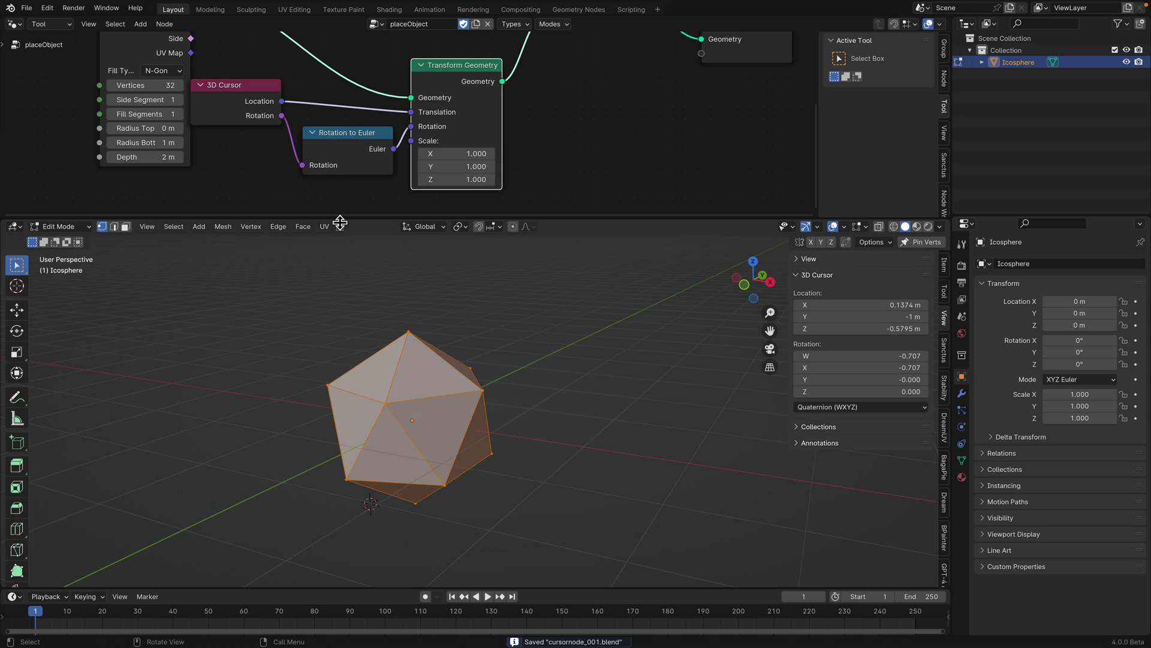
Enlarge the node editor and review the modes that the placeObject tool supports
left_click_drag(340, 223, 340, 327)
left_click(560, 25)
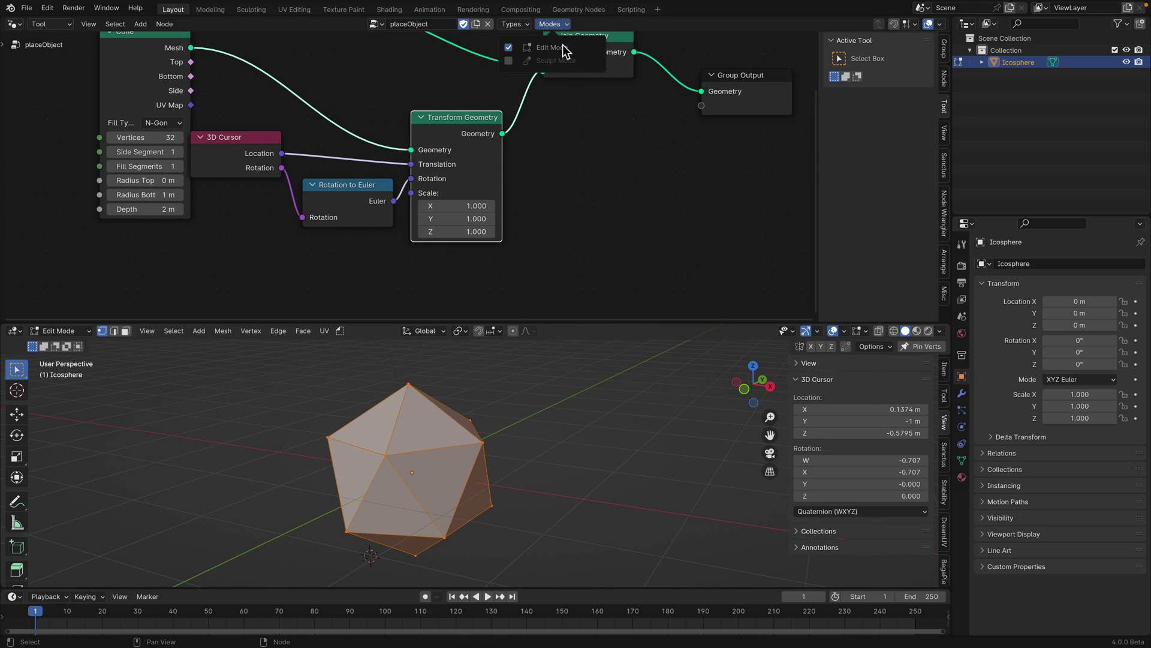
left_click(509, 60)
scroll(545, 151, "down", 1)
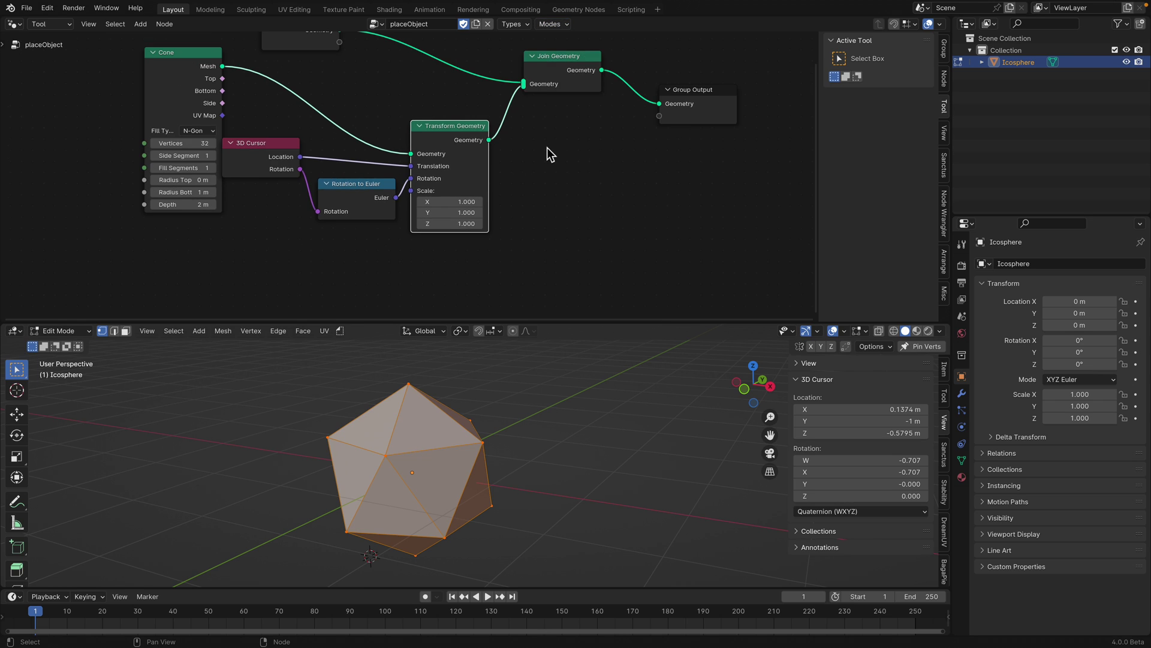
Save the project as a new incremented version named cursornode_002.blend
key("ctrl+s")
left_click(26, 8)
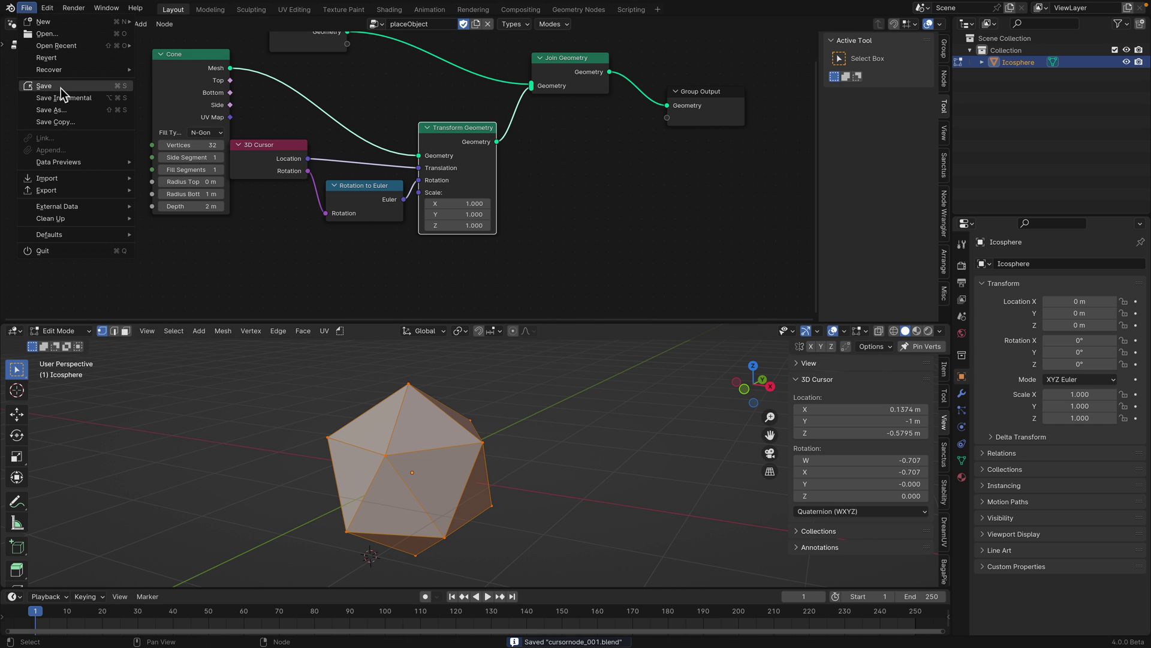
left_click(51, 112)
left_click(725, 580)
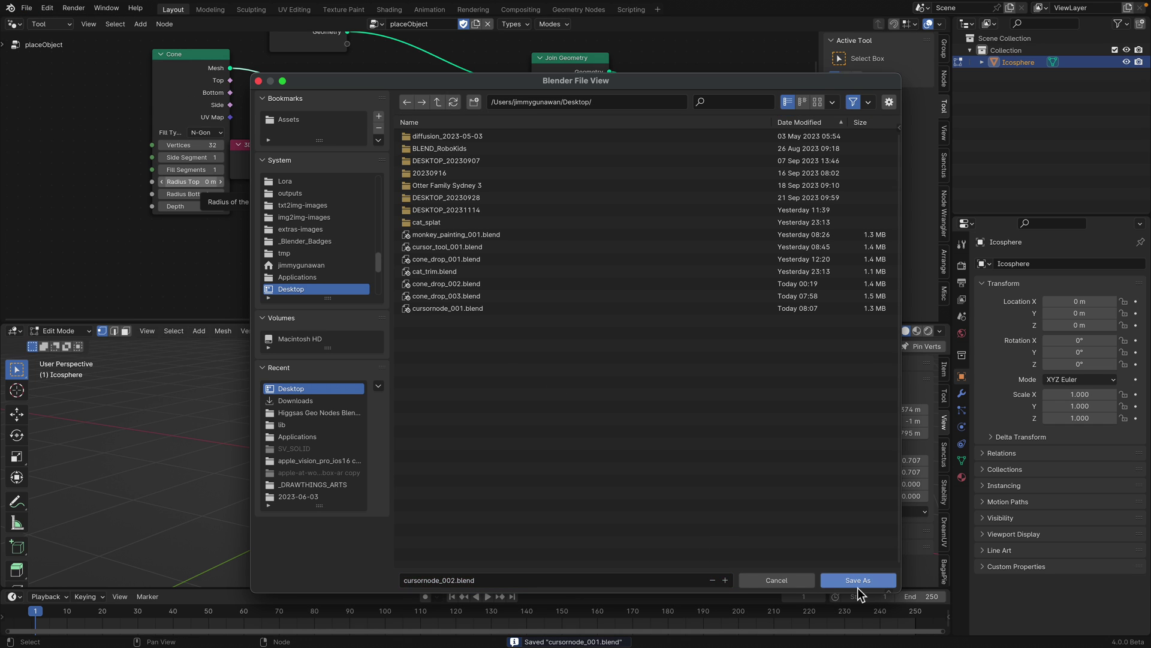
left_click(856, 579)
Move the Cone node farther from the 3D Cursor node and set its Vertices to 12
middle_click_drag(269, 158, 363, 191)
left_click(368, 188)
left_click_drag(290, 117, 262, 113)
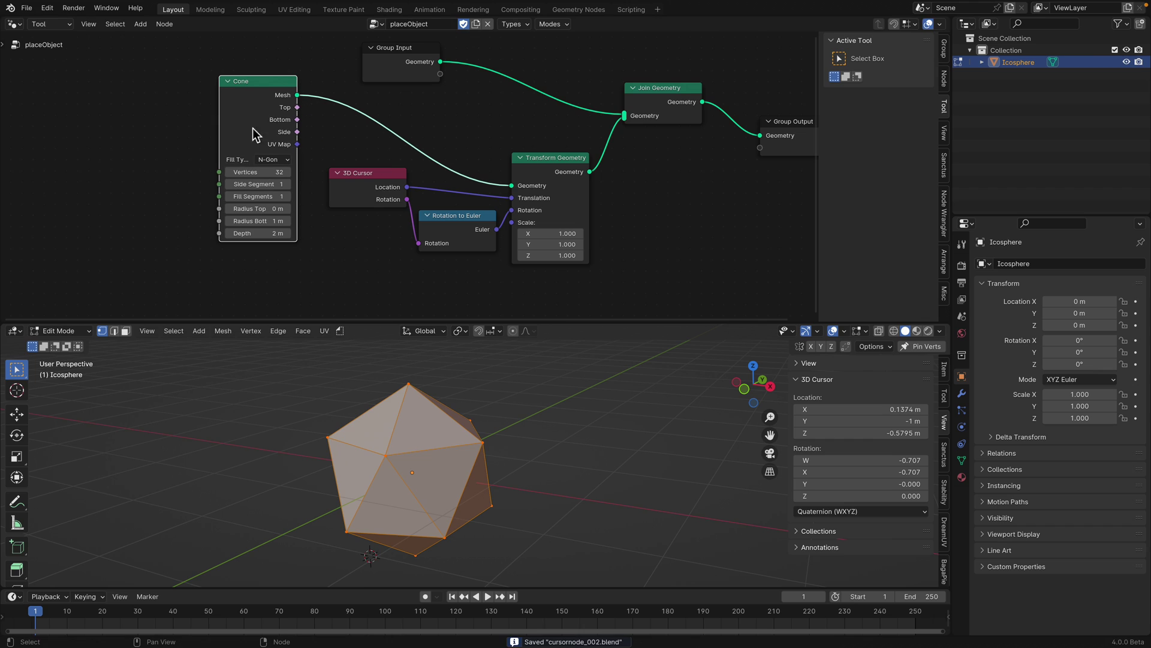
scroll(241, 175, "up", 1)
left_click_drag(241, 175, 171, 168)
middle_click_drag(171, 167, 193, 159)
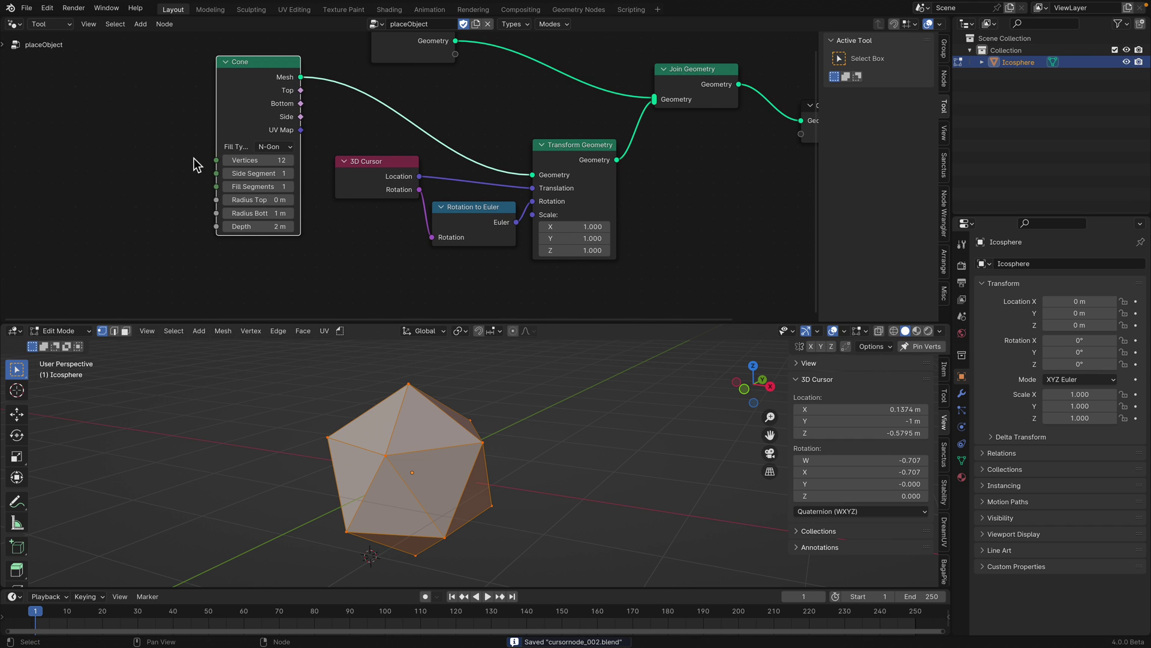
scroll(247, 166, "up", 1)
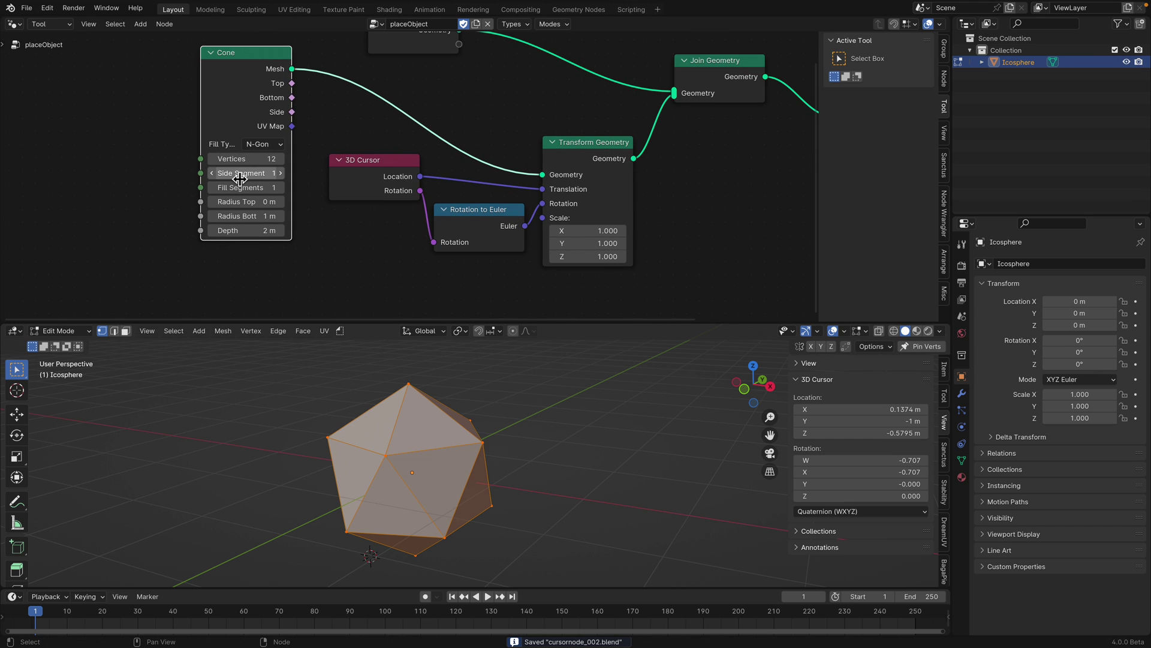
Set the cone's Radius Top to 0.22 m and expose it through its own Group Input node
left_click_drag(251, 200, 275, 200, "shift")
left_click_drag(201, 201, 131, 165)
left_click(131, 182)
Expose the cone's Radius Bottom and Depth through separate Group Input nodes, and save the file
left_click_drag(201, 216, 72, 246)
left_click(72, 248)
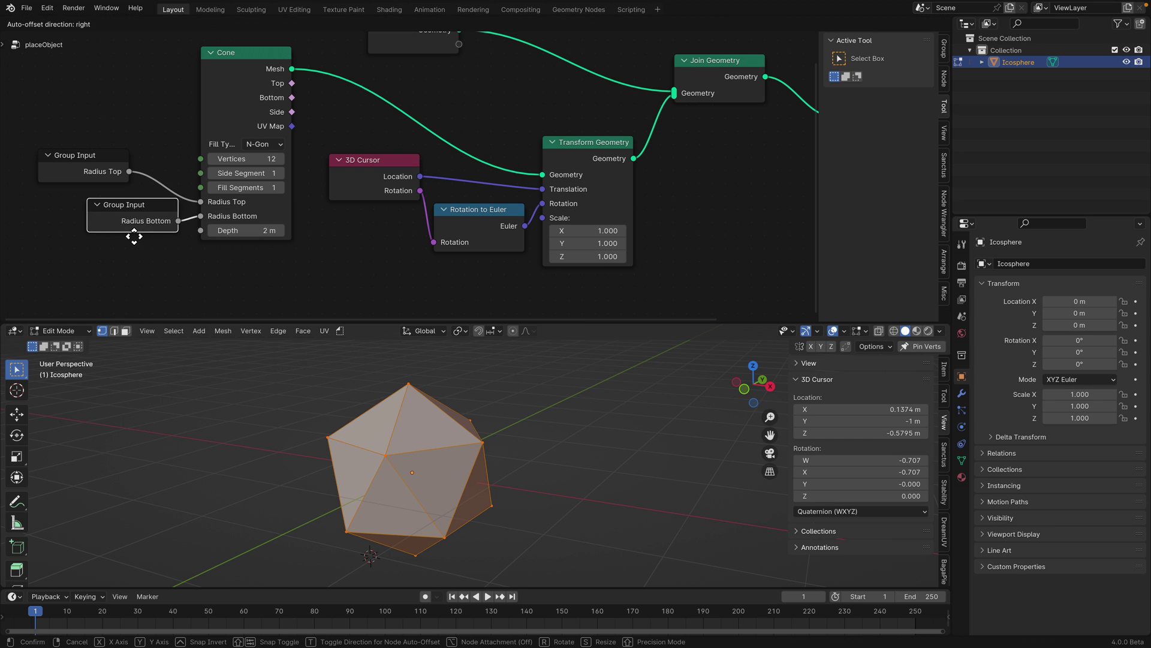
left_click(196, 243)
left_click_drag(201, 230, 144, 273)
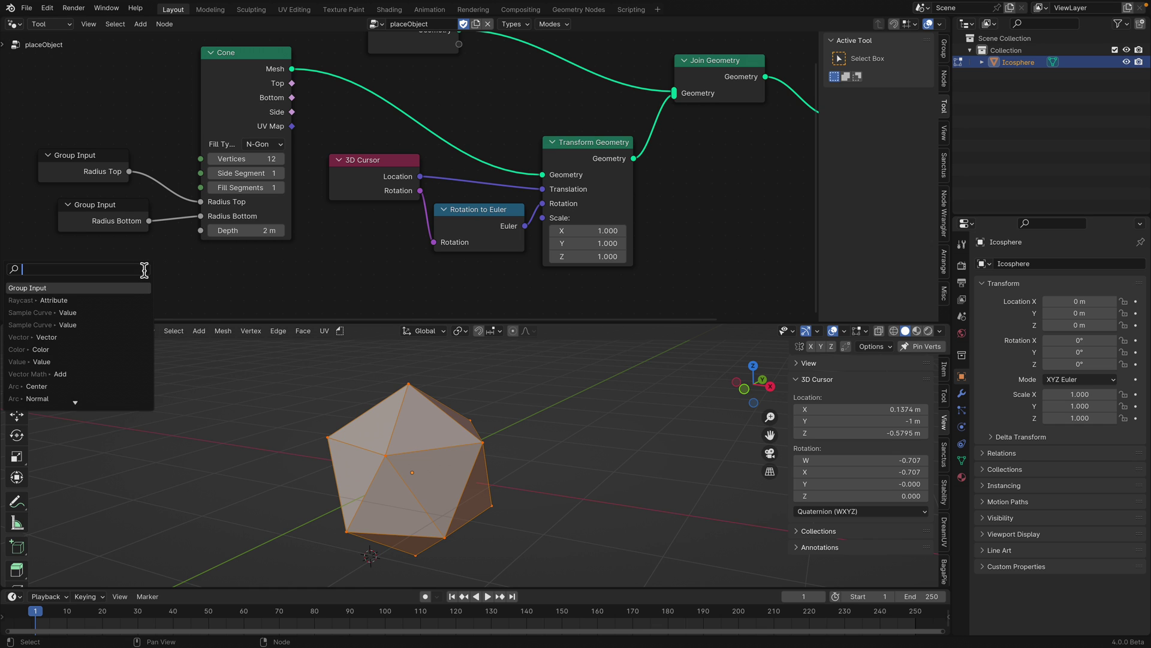
left_click(117, 288)
left_click(115, 285)
key("ctrl+s")
Enlarge the 3D viewport, place the 3D cursor on a side face of the icosphere, and run placeObject to add a tapered cone
left_click_drag(398, 324, 398, 289)
middle_click_drag(419, 336, 486, 428)
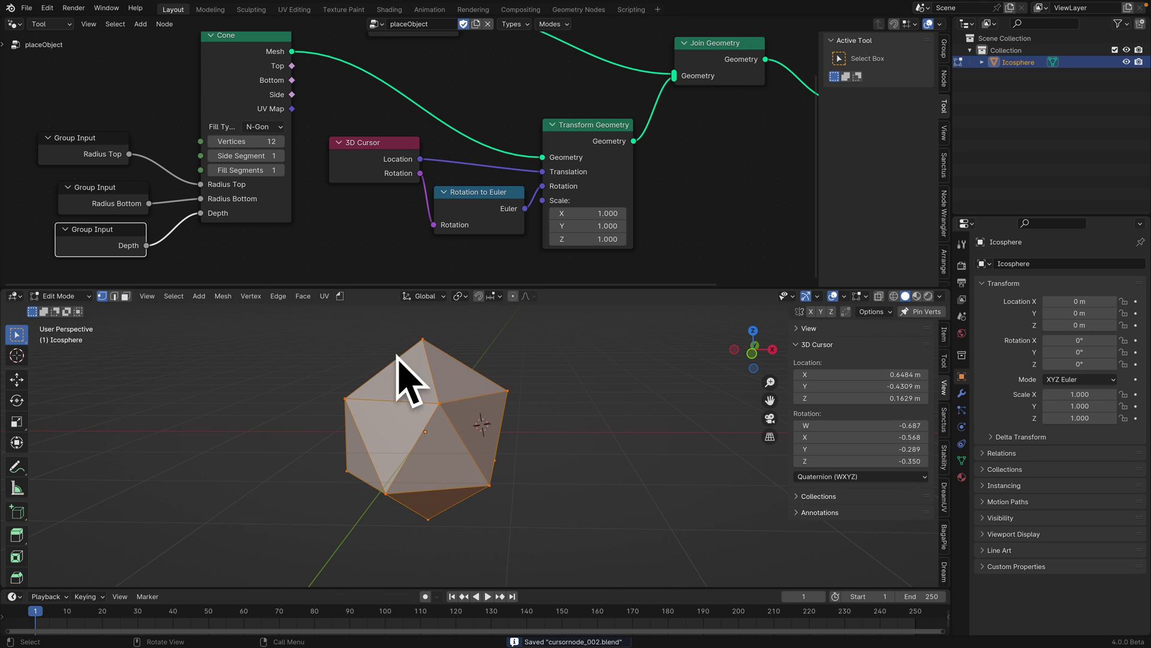
left_click(340, 297)
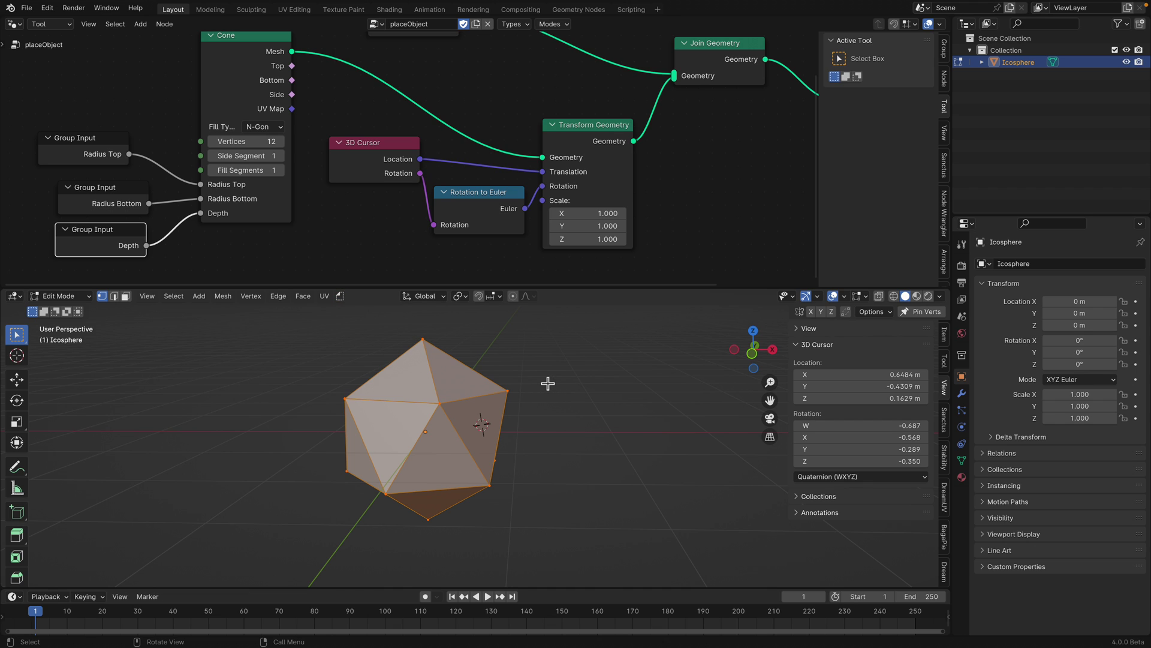
scroll(540, 442, "down", 2)
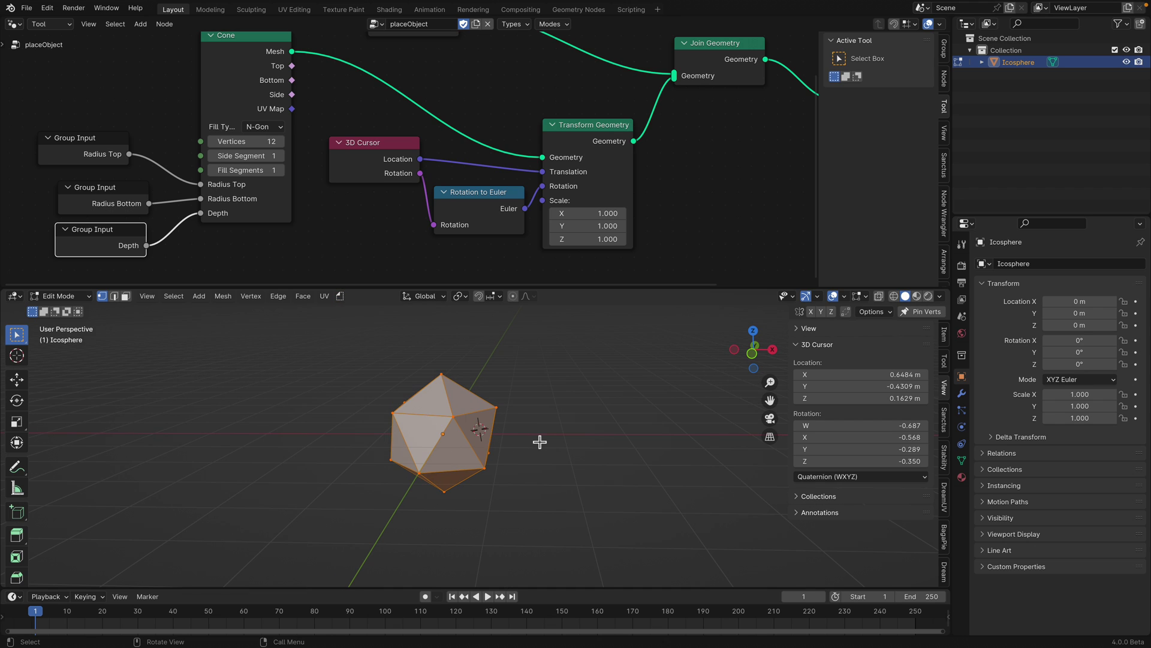
scroll(539, 442, "down", 3)
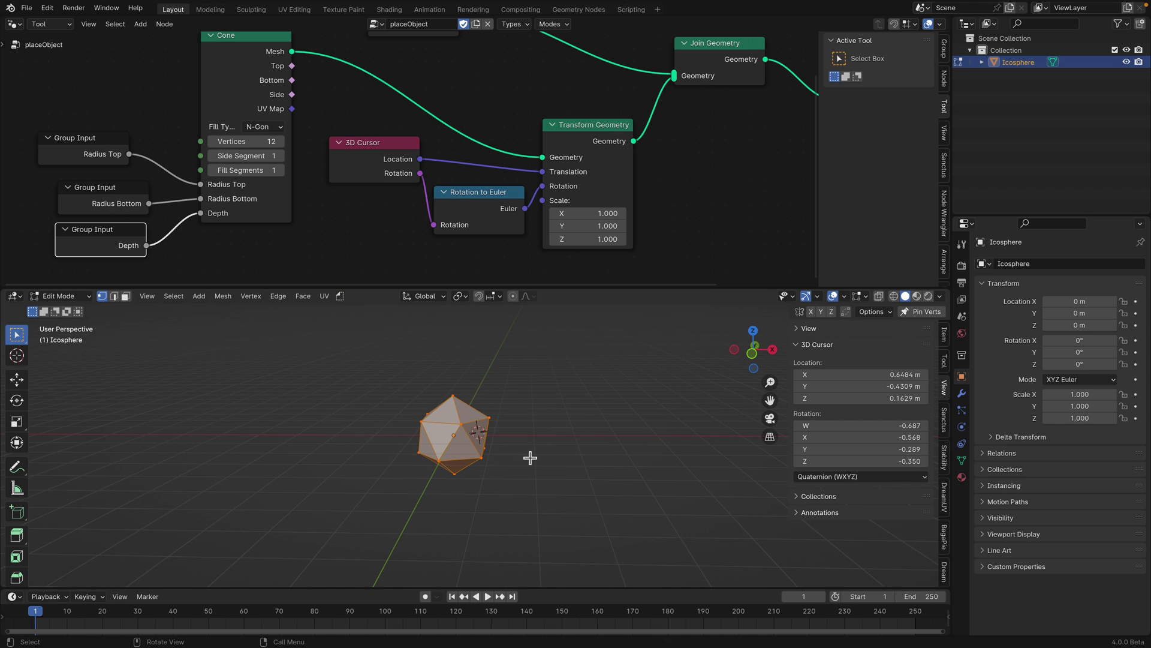
scroll(530, 457, "up", 4)
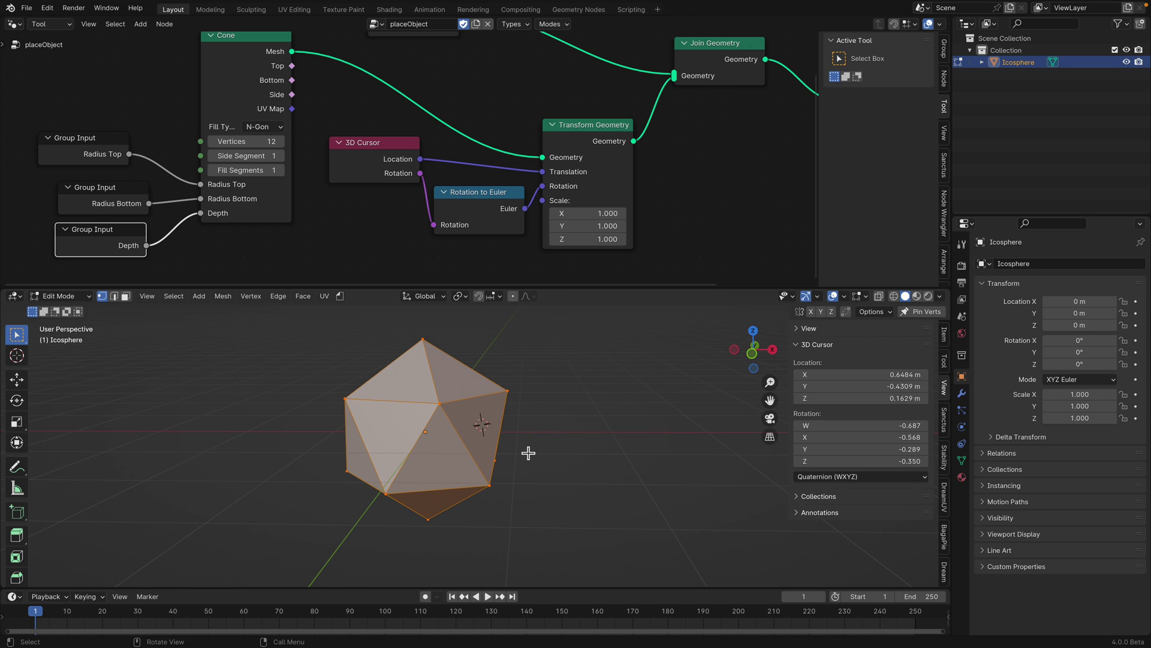
left_click(346, 301)
left_click(354, 317)
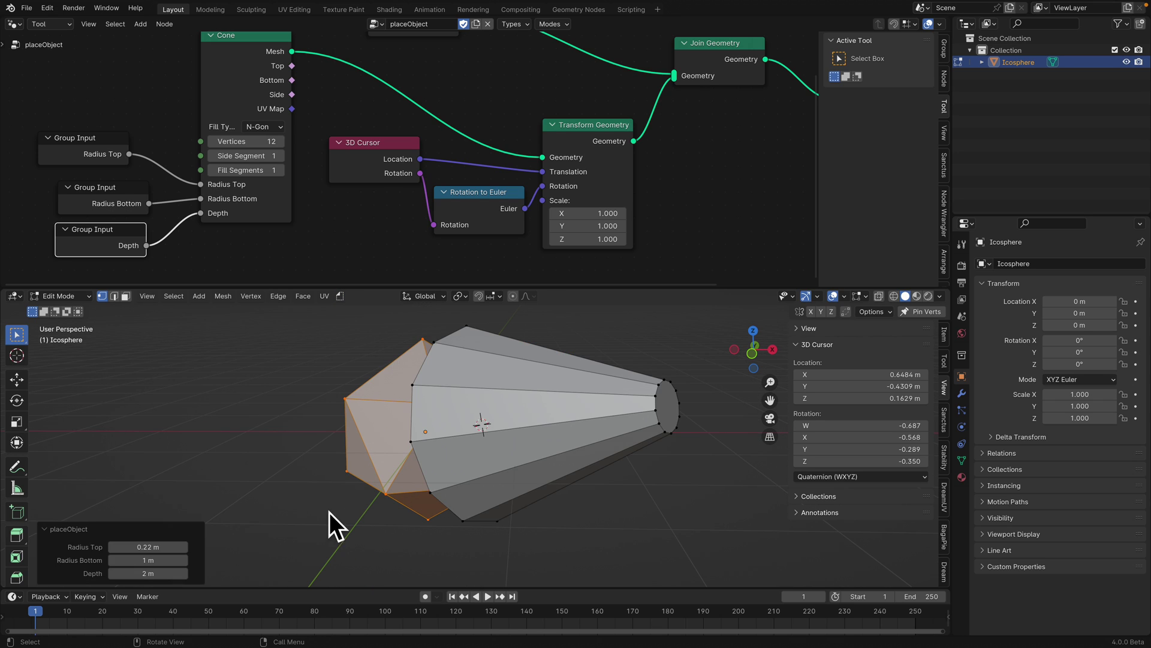
Shrink the new cone's radii and depth, and repeat placeObject at cursor positions on other side faces of the icosphere
left_click_drag(148, 565, 109, 577)
middle_click_drag(527, 426, 477, 429)
right_click(372, 410, "shift")
middle_click_drag(372, 411, 567, 429)
key("shift+r")
key("shift+r")
right_click(558, 433, "shift")
Place a cone on an upper icosphere face with Radius Top 0.098 m, Radius Bottom 0.112 m and Depth 0.414 m, and save the file
right_click(490, 421, "shift")
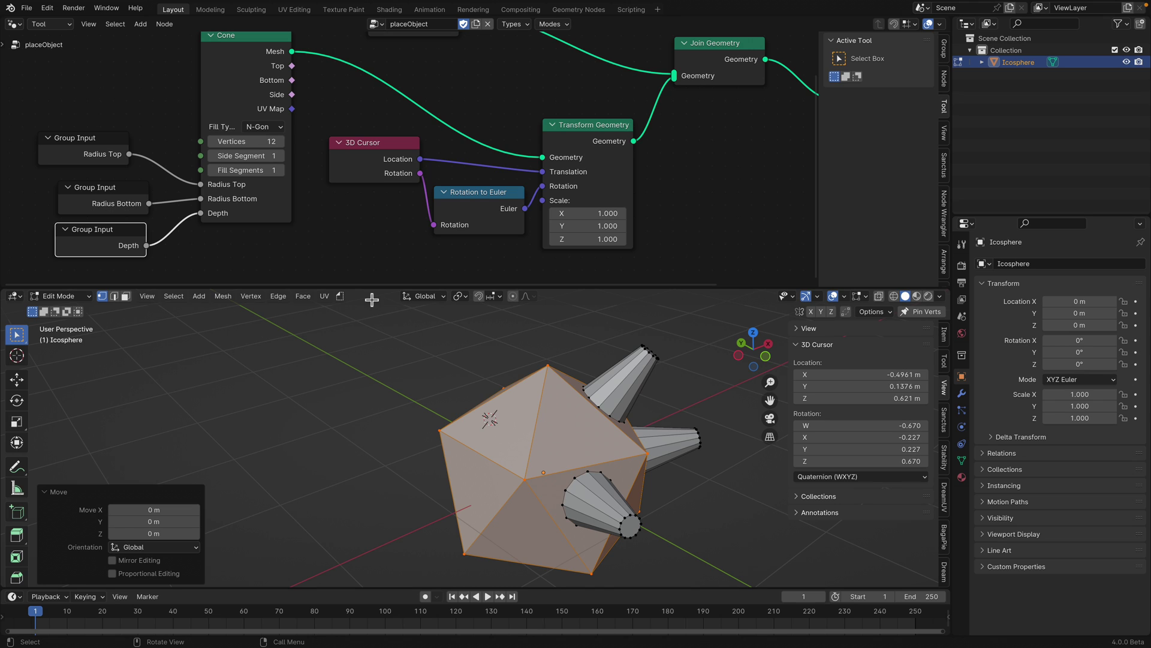
key("shift+r")
middle_click_drag(497, 406, 462, 404, "shift")
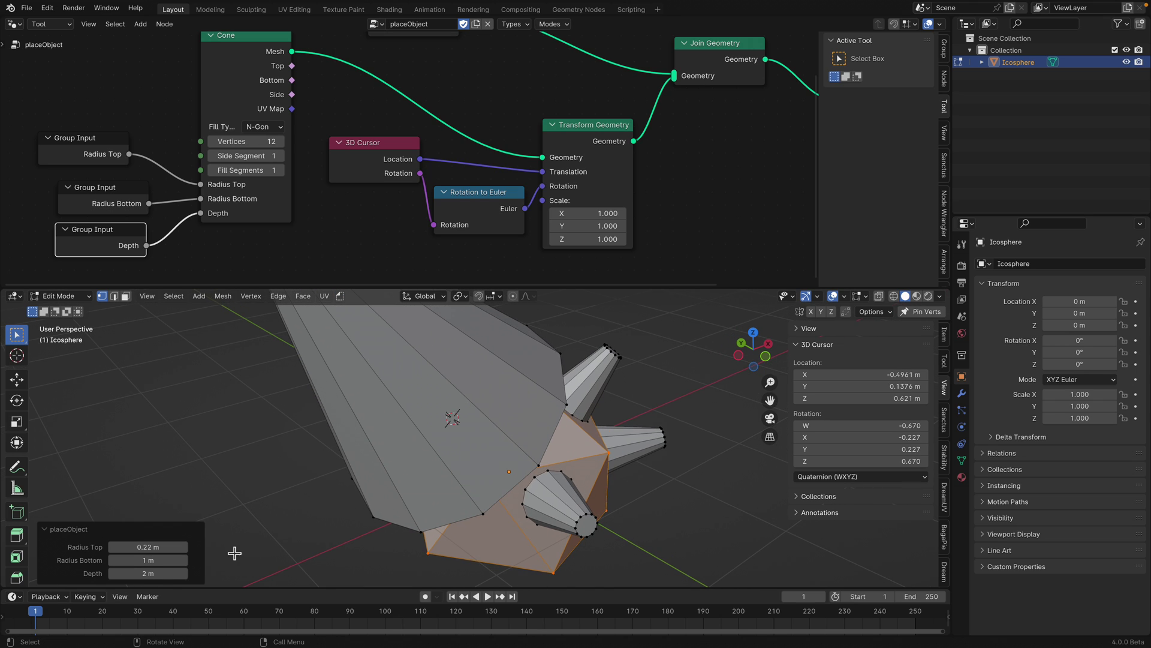
left_click_drag(155, 551, 150, 560)
type(".2")
key("Return")
left_click_drag(152, 574, 116, 547)
key("ctrl+s")
Repeat placeObject on further icosphere faces, and set the newest cone's Radius Bottom to 0.186 m
middle_click_drag(524, 456, 470, 437, "shift")
right_click(480, 415, "shift")
key("shift+r")
right_click(424, 435, "shift")
key("shift+r")
right_click(474, 430, "shift")
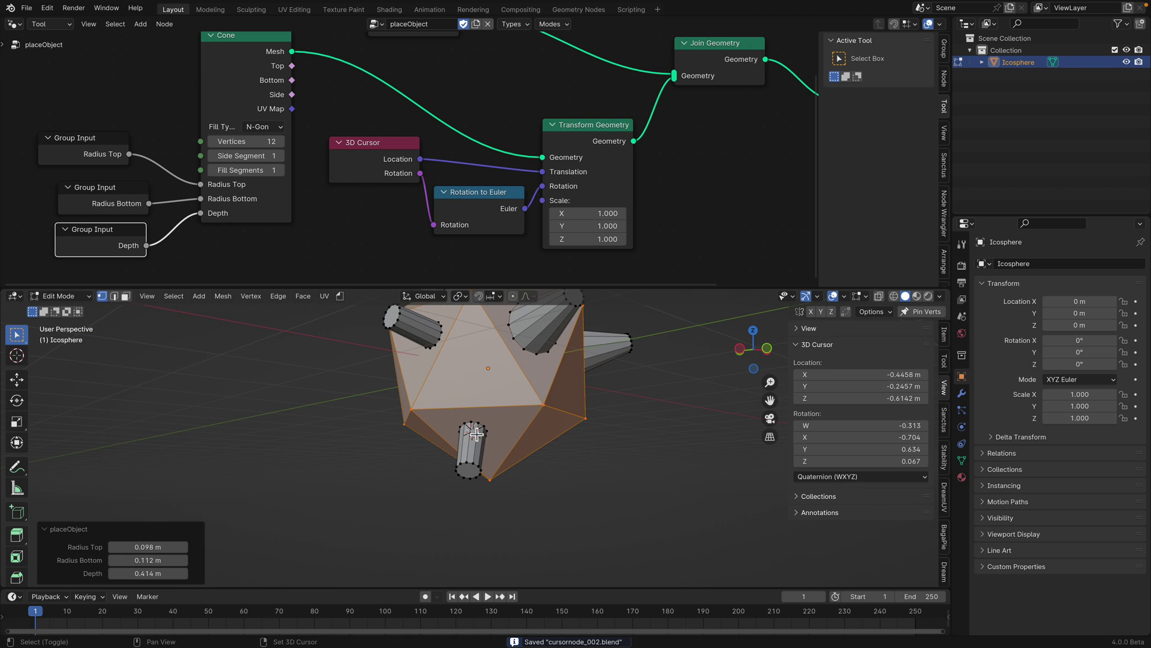
left_click_drag(148, 560, 172, 560)
Stack four cones end to end outward from a side face by repeating placeObject at each cone's tip
middle_click_drag(474, 433, 403, 412)
right_click(414, 410, "shift")
scroll(413, 411, "up", 5)
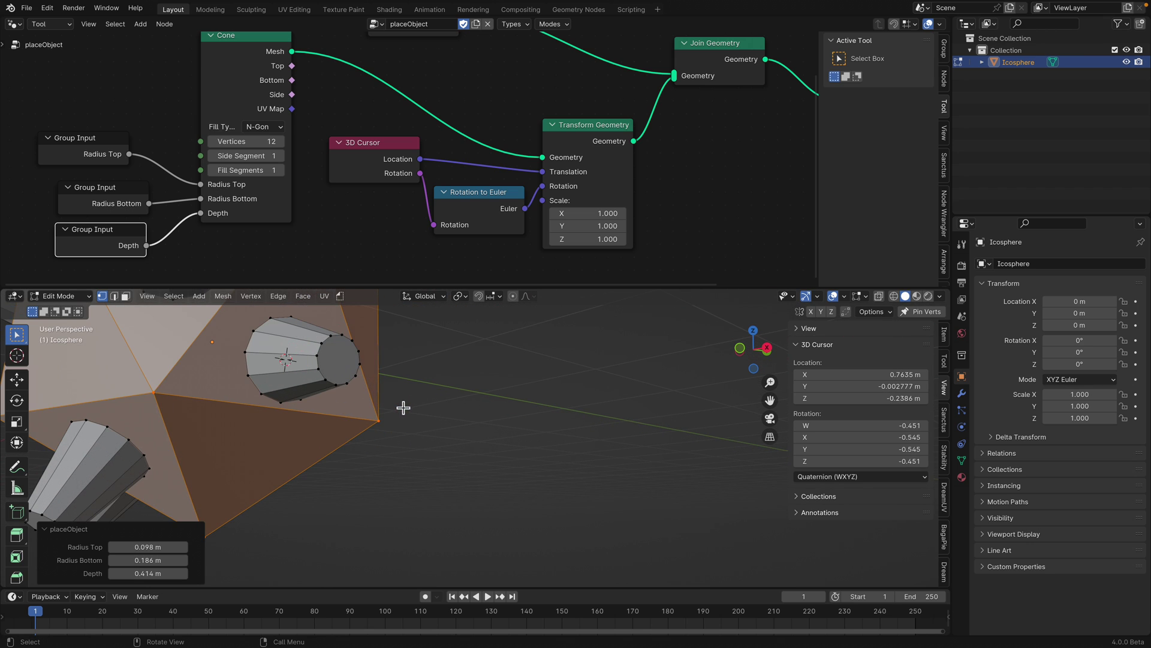
key("shift+r")
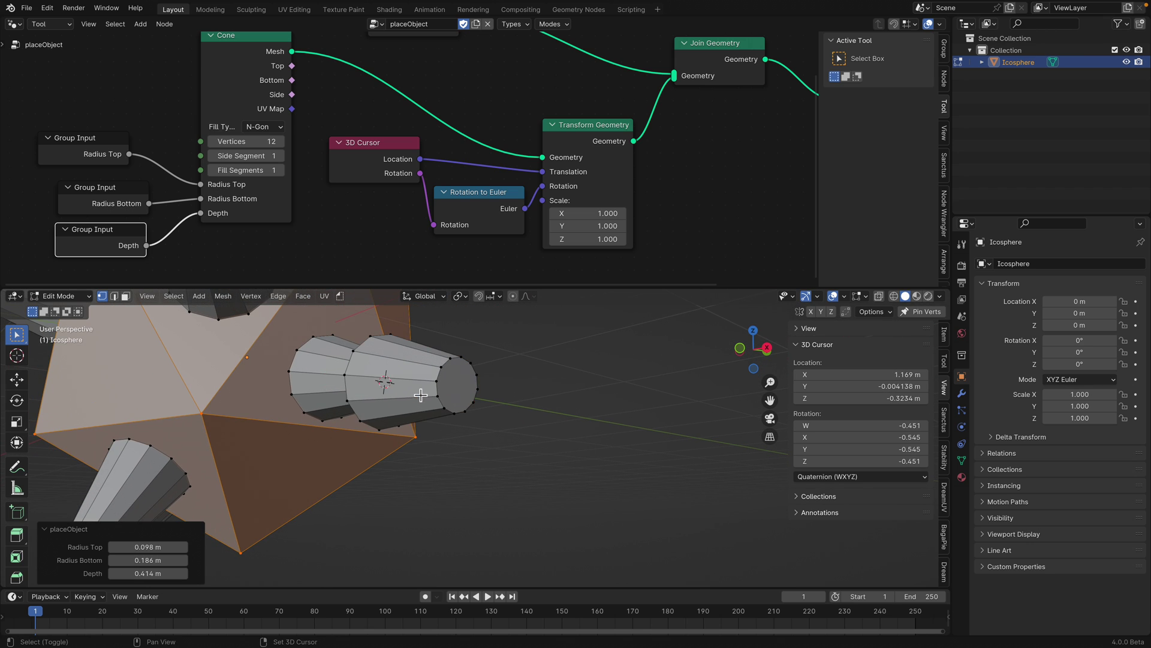
scroll(422, 396, "down", 1)
middle_click_drag(422, 397, 408, 408)
right_click(408, 404, "shift")
key("shift+r")
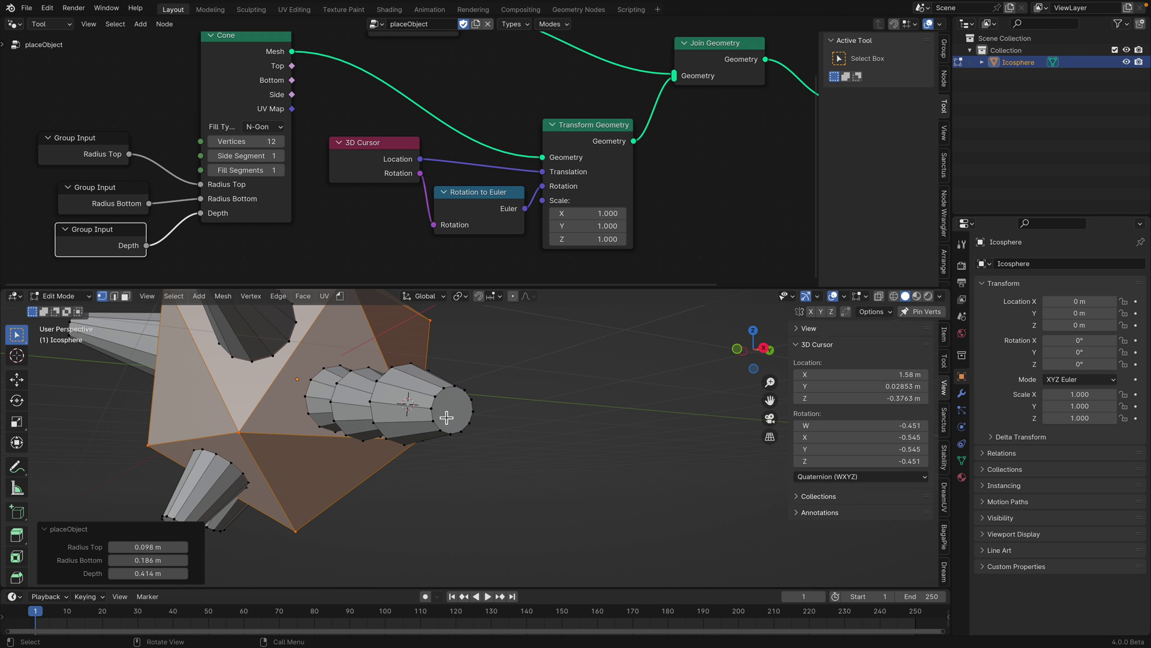
key("shift+r")
scroll(457, 418, "down", 2)
middle_click_drag(419, 447, 521, 419)
Return the icosphere to Object Mode, enlarge the 3D viewport, and save the file
key("Tab")
scroll(382, 454, "down", 3)
key("ctrl+s")
scroll(498, 420, "up", 4)
scroll(356, 424, "down", 3)
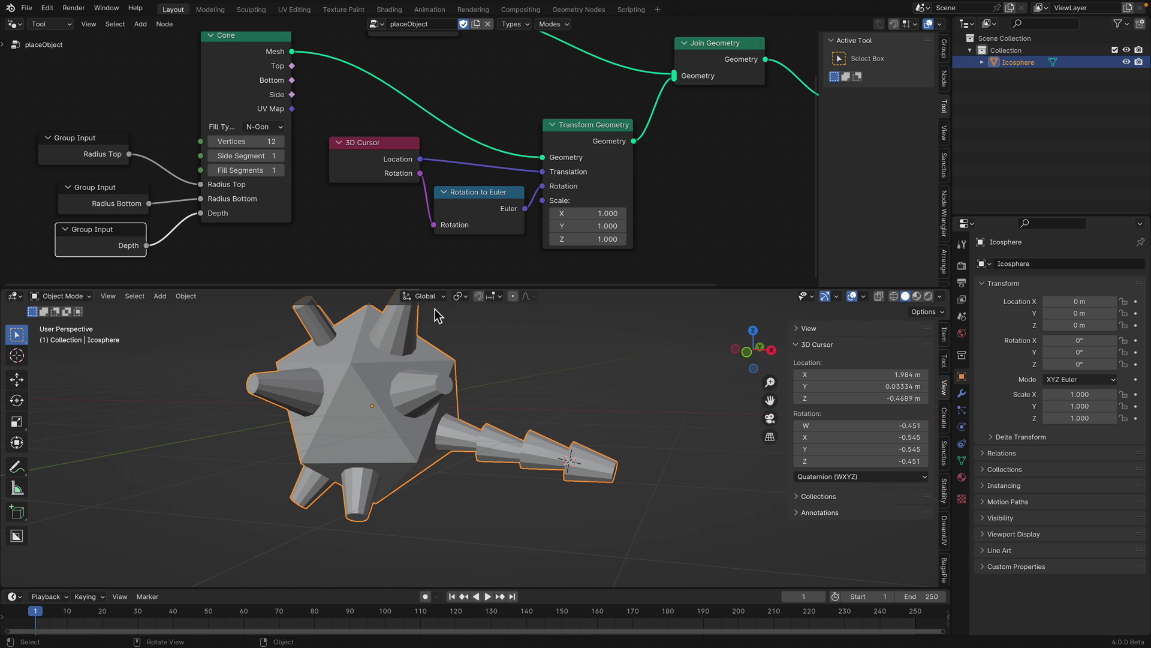
left_click_drag(449, 290, 447, 239)
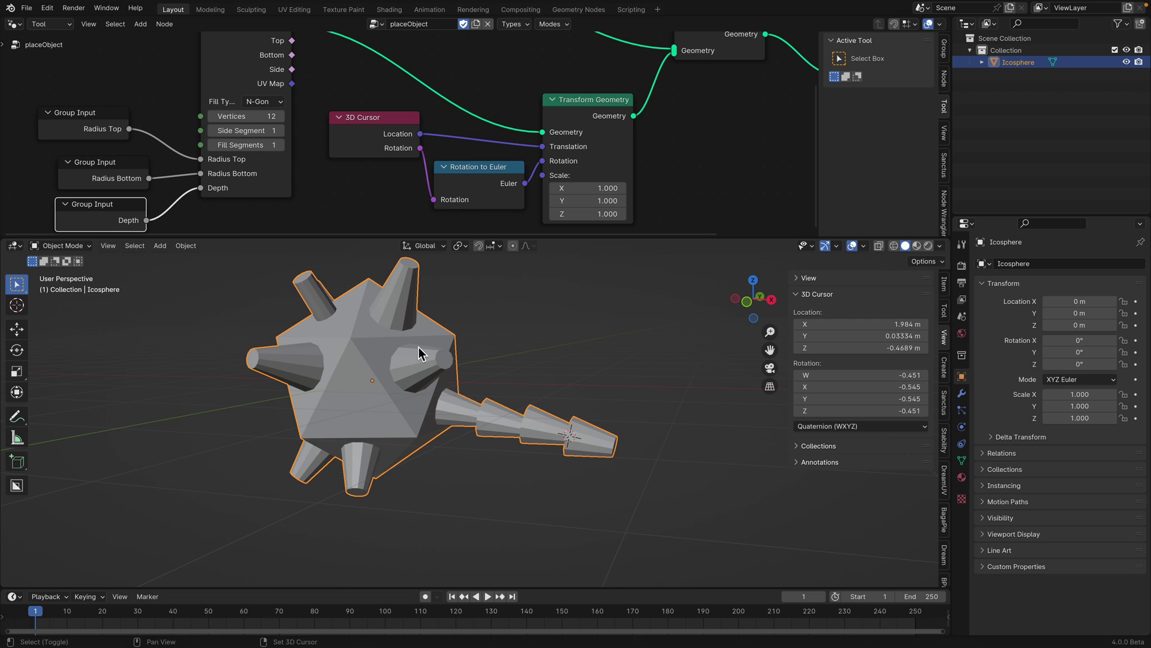
middle_click_drag(358, 325, 375, 365, "shift")
key("ctrl+s")
Move the Geometry Group Input node closer to the Join Geometry node to clear space above the Cone node
scroll(286, 192, "down", 3)
middle_click_drag(286, 193, 303, 86)
left_click_drag(304, 82, 304, 73)
middle_click_drag(331, 80, 322, 120)
left_click_drag(424, 96, 591, 102)
middle_click_drag(254, 113, 310, 138)
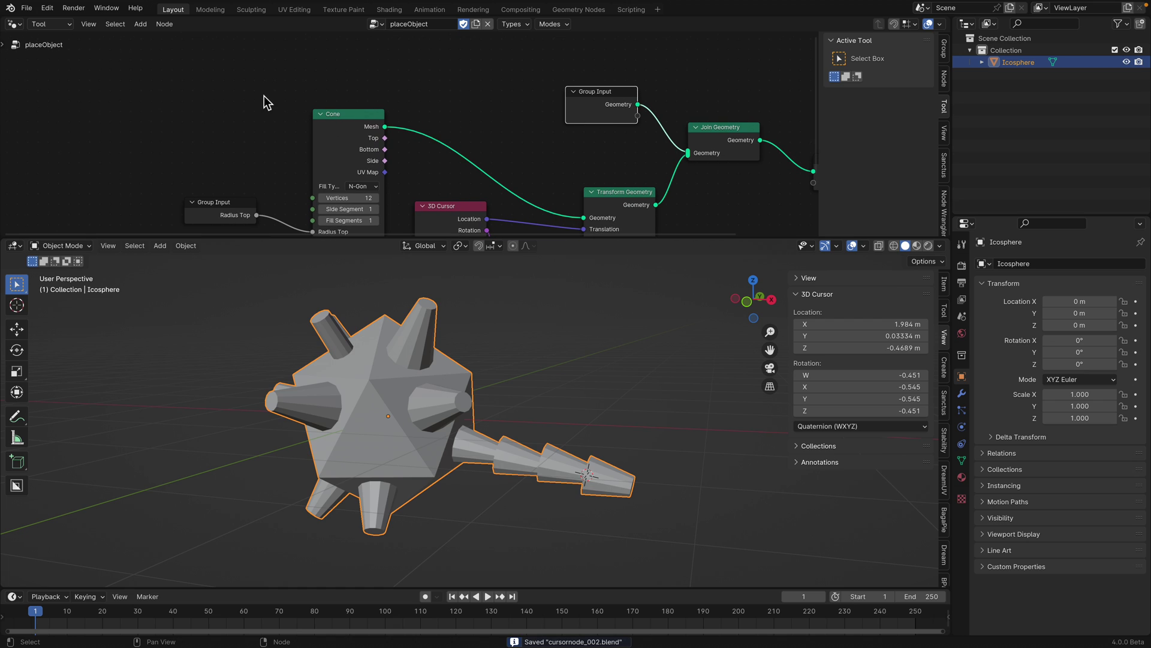
Add a Curve Circle node above the Cone node, duplicate it, and arrange the two one above the other
key("shift+a")
mouse_move(252, 90)
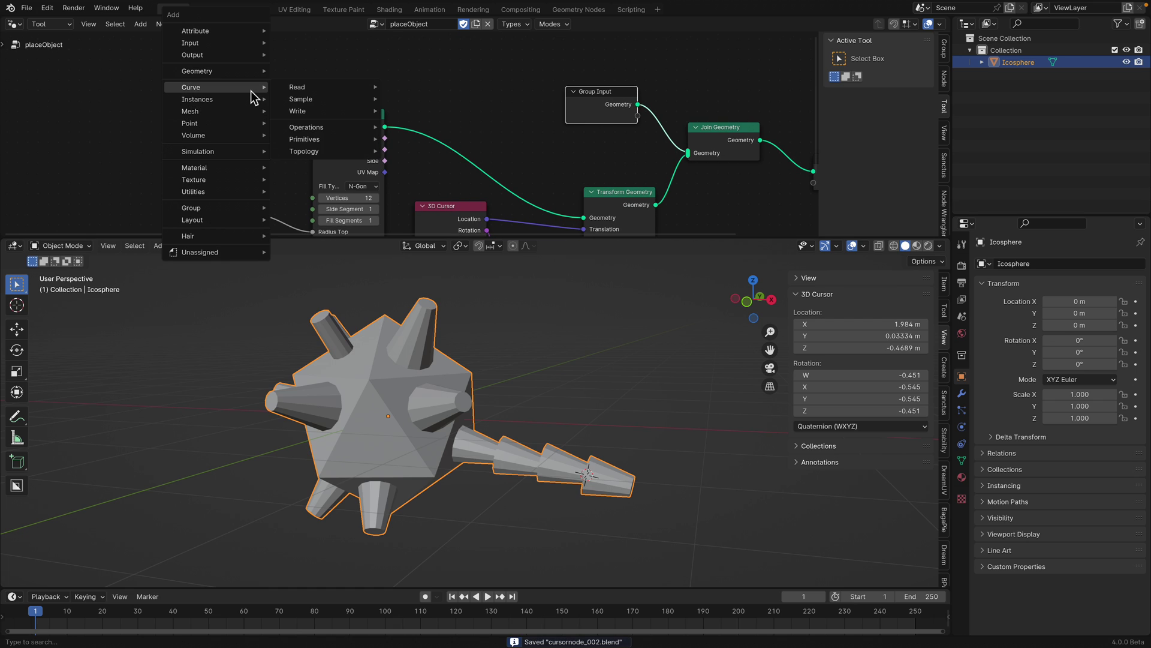
type("circ")
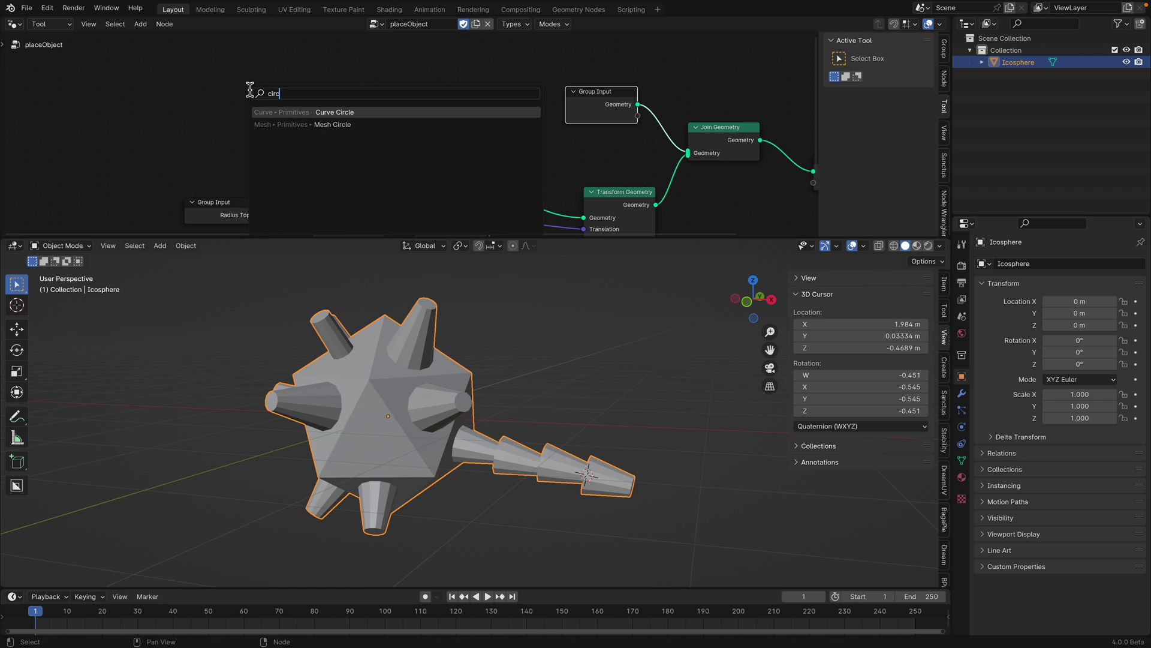
key("Return")
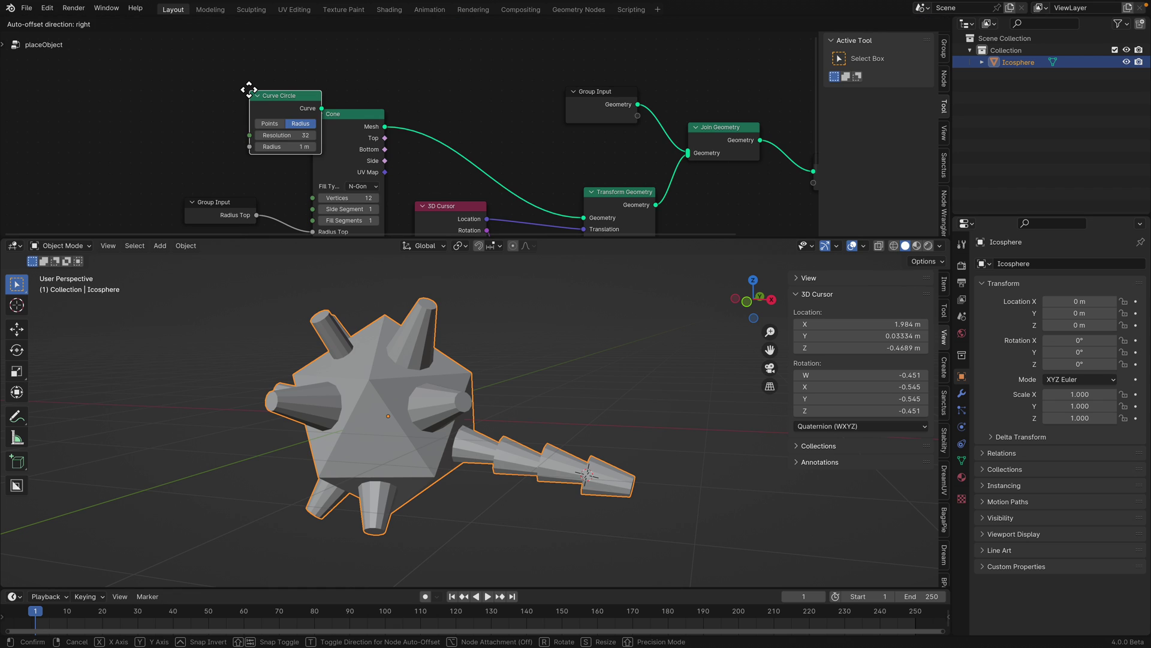
left_click(158, 48)
key("shift+d")
left_click(155, 148)
middle_click_drag(264, 100, 247, 136)
left_click_drag(156, 83, 135, 61)
left_click_drag(168, 149, 137, 113)
Add a Curve to Mesh node using the upper Curve Circle as Curve and the lower one as Profile Curve
key("shift+a")
type("c")
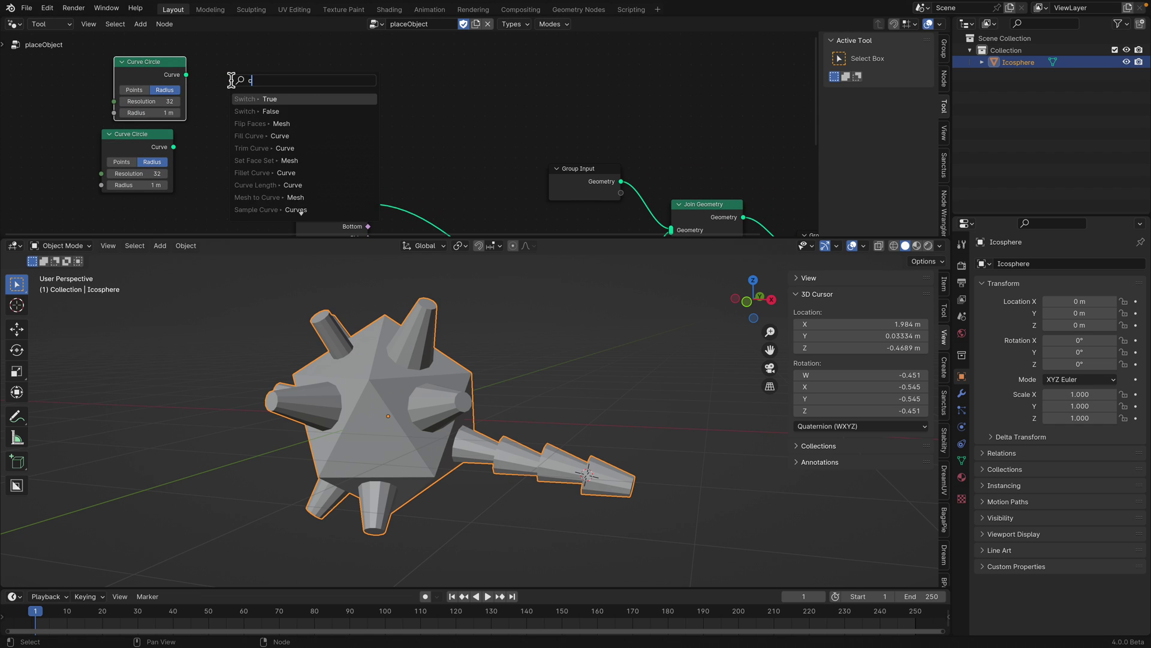
type("urve to me")
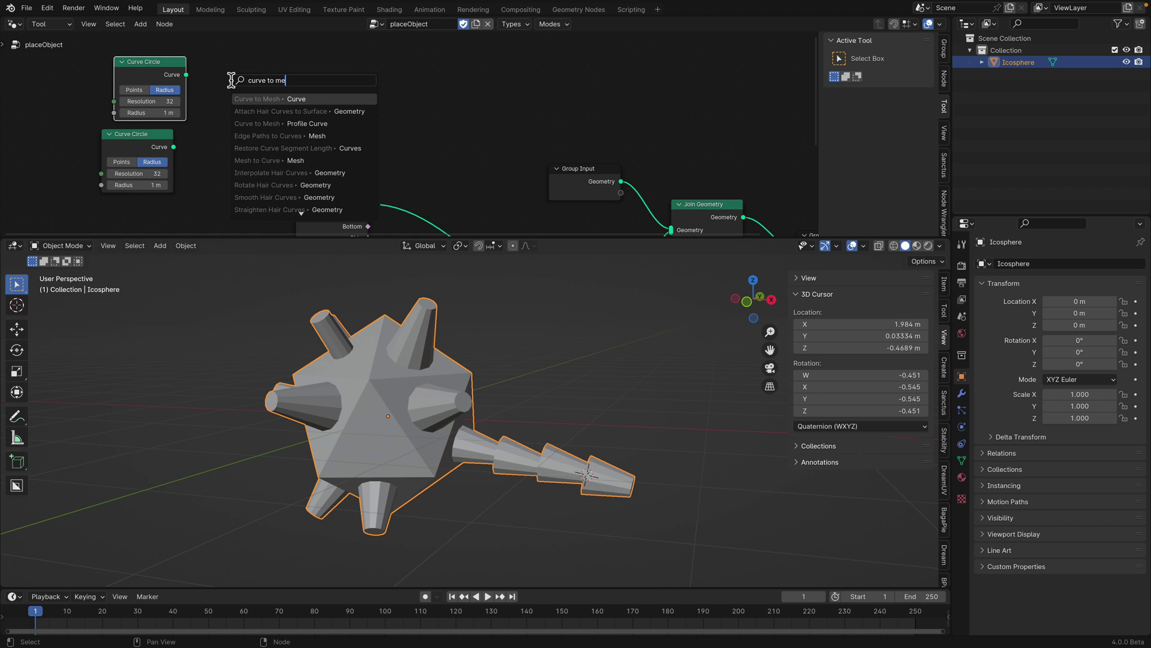
key("Return")
left_click(235, 82)
left_click_drag(174, 147, 229, 108)
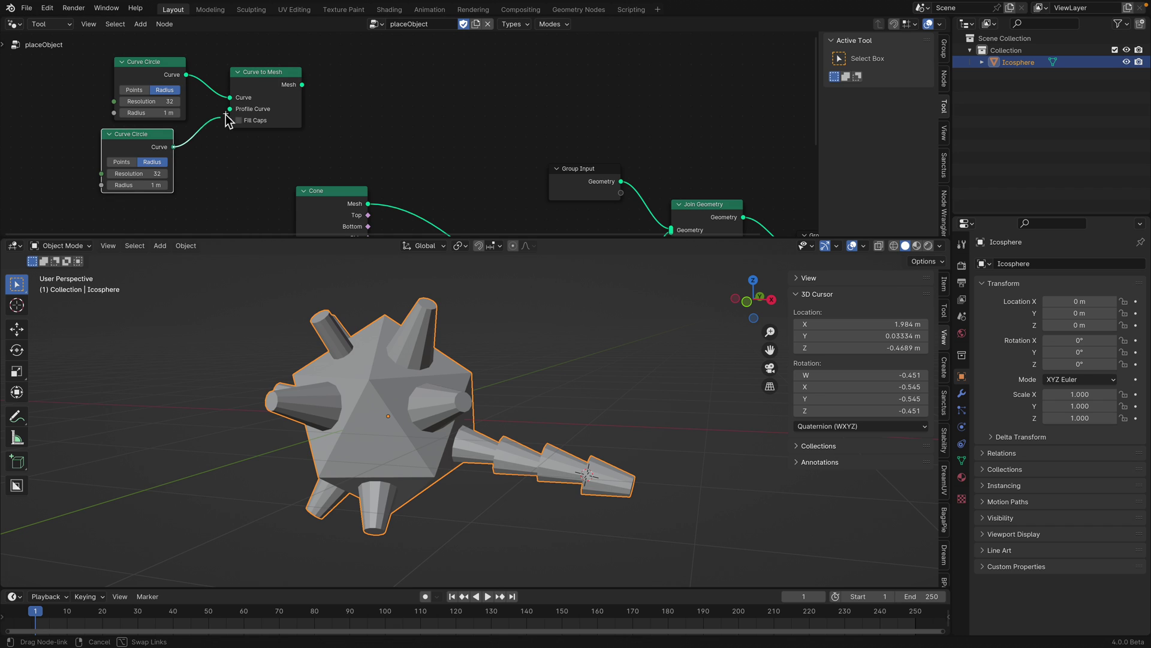
Set the Resolution of both Curve Circle nodes to 12, align them, and save the file
left_click_drag(136, 101, 142, 100)
double_click(141, 99)
type("12")
double_click(143, 174)
type("12")
key("Return")
left_click_drag(155, 153, 170, 154)
key("ctrl+s")
Add a Geometry Switch node taking the Curve to Mesh output as True and the Cone mesh as False
middle_click_drag(296, 116, 251, 117)
left_click_drag(257, 84, 342, 107)
type("swi")
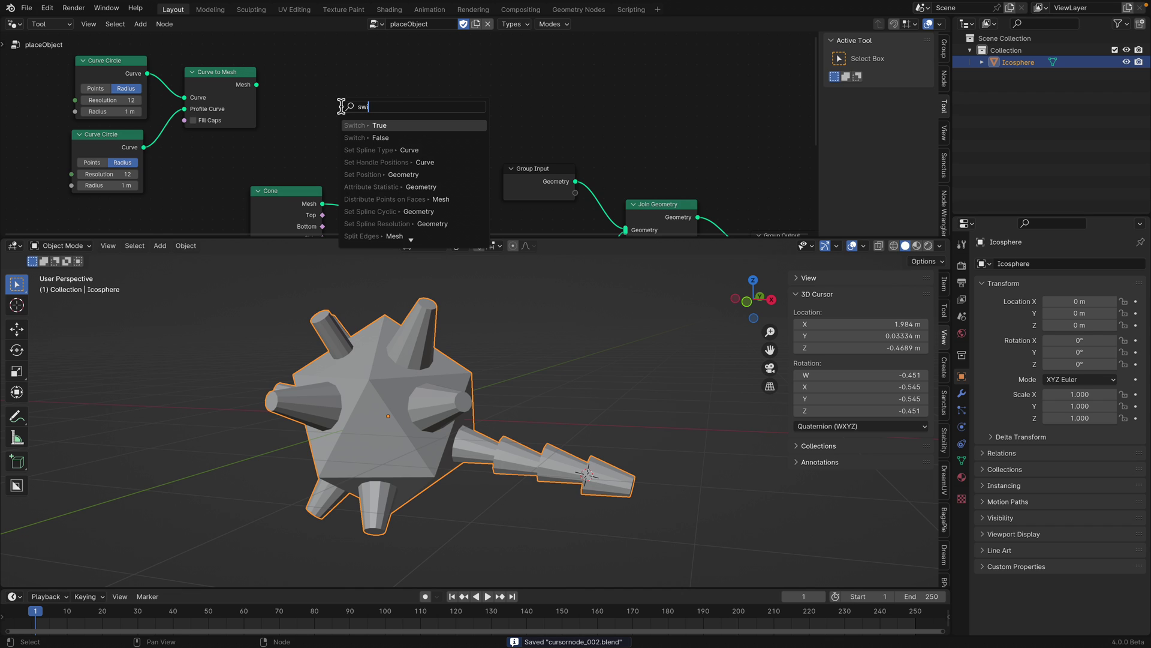
left_click(355, 124)
left_click(412, 110)
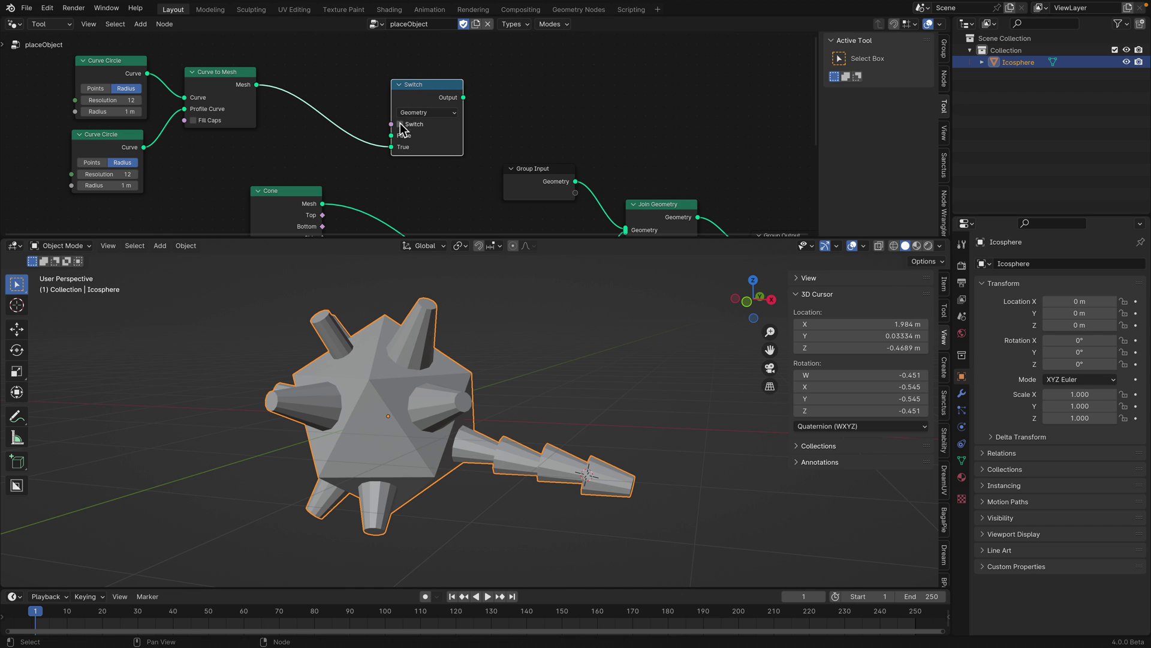
middle_click_drag(397, 131, 364, 116)
scroll(366, 123, "down", 2)
left_click_drag(286, 162, 330, 105)
left_click_drag(341, 114, 283, 167)
Expose the Switch node's Switch input through its own Group Input node, and save the file
scroll(312, 156, "up", 2, "shift")
left_click_drag(344, 144, 313, 89)
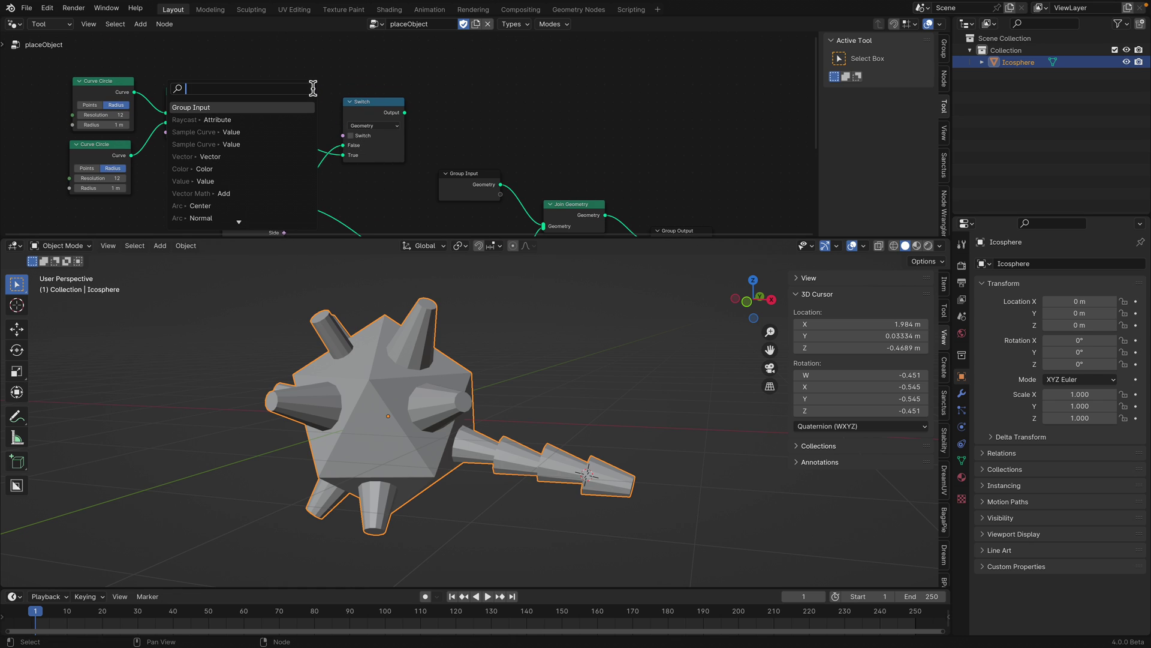
left_click(292, 109)
left_click(300, 110)
scroll(424, 150, "down", 1)
middle_click_drag(430, 153, 309, 90)
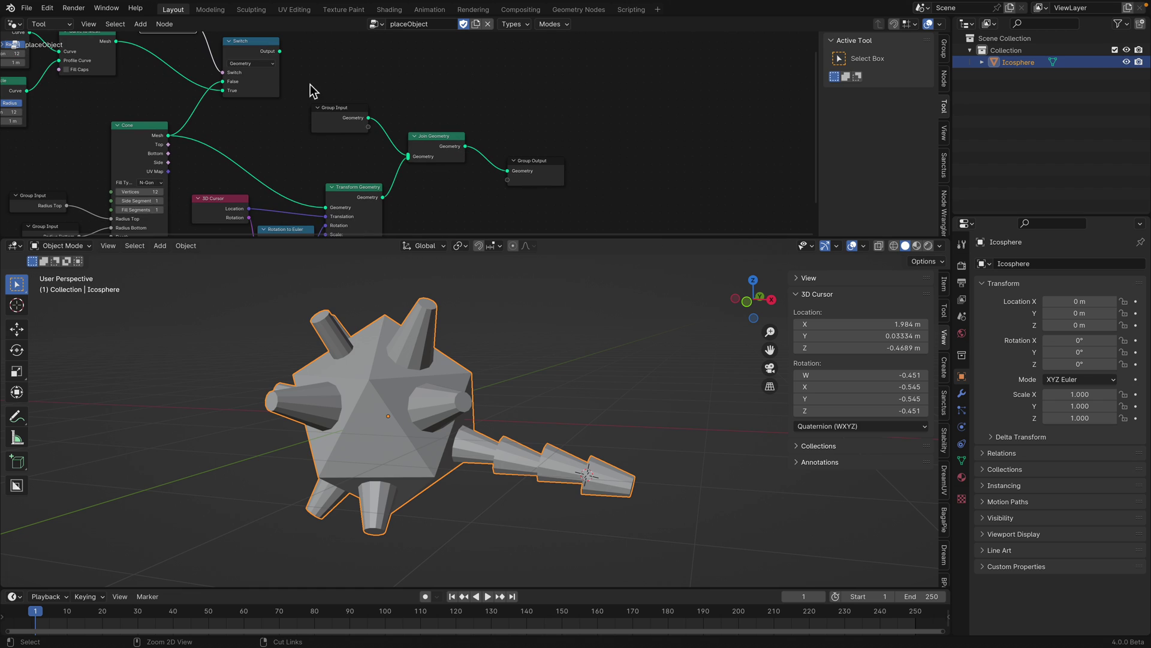
key("ctrl+s")
Connect the Switch output to the Transform Geometry node's Geometry input, lower the Geometry Group Input node, and save the file
left_click_drag(281, 53, 321, 86)
left_click_drag(340, 129, 321, 192)
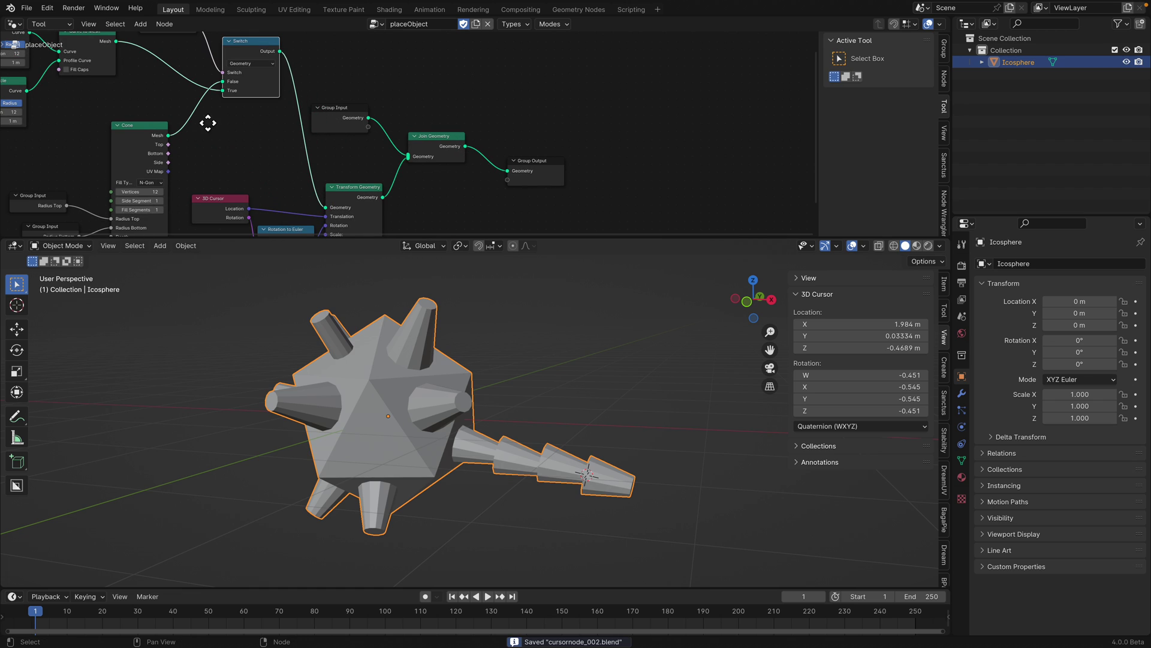
middle_click_drag(208, 123, 304, 167)
left_click_drag(437, 160, 437, 176)
middle_click_drag(433, 190, 427, 111)
middle_click_drag(362, 183, 381, 138)
scroll(380, 139, "up", 5)
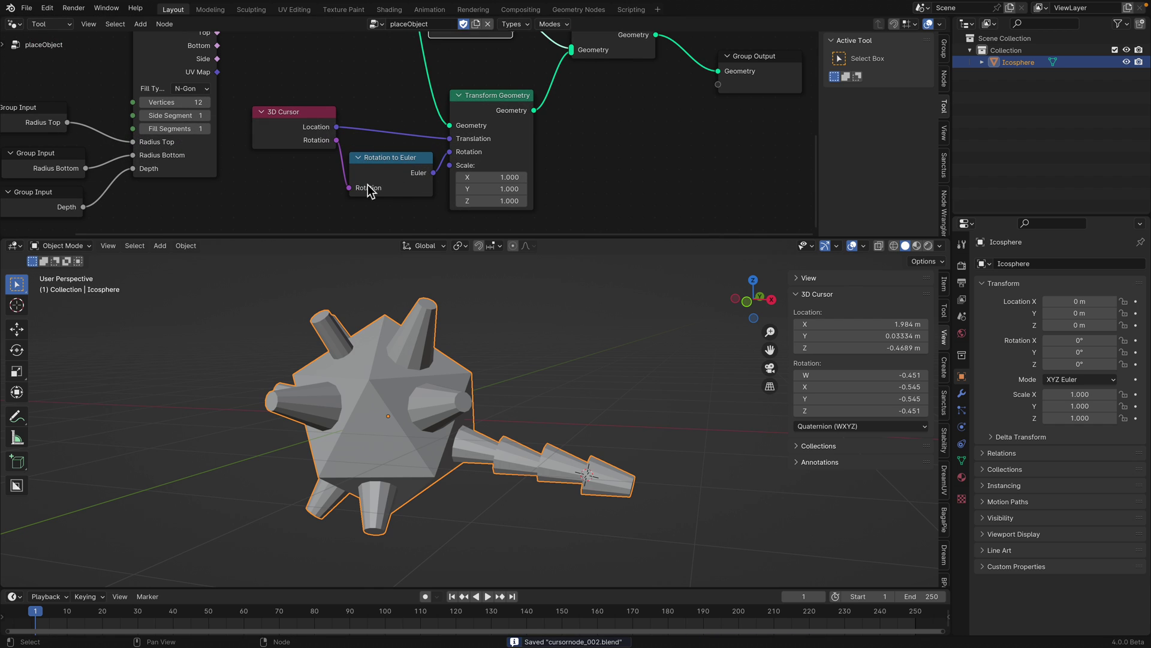
scroll(399, 117, "down", 4)
middle_click_drag(383, 112, 458, 169)
key("ctrl+s")
Move the Radius Top, Radius Bottom and Depth Group Input nodes up beside the Curve Circle nodes
middle_click_drag(352, 127, 408, 170)
scroll(389, 182, "down", 1)
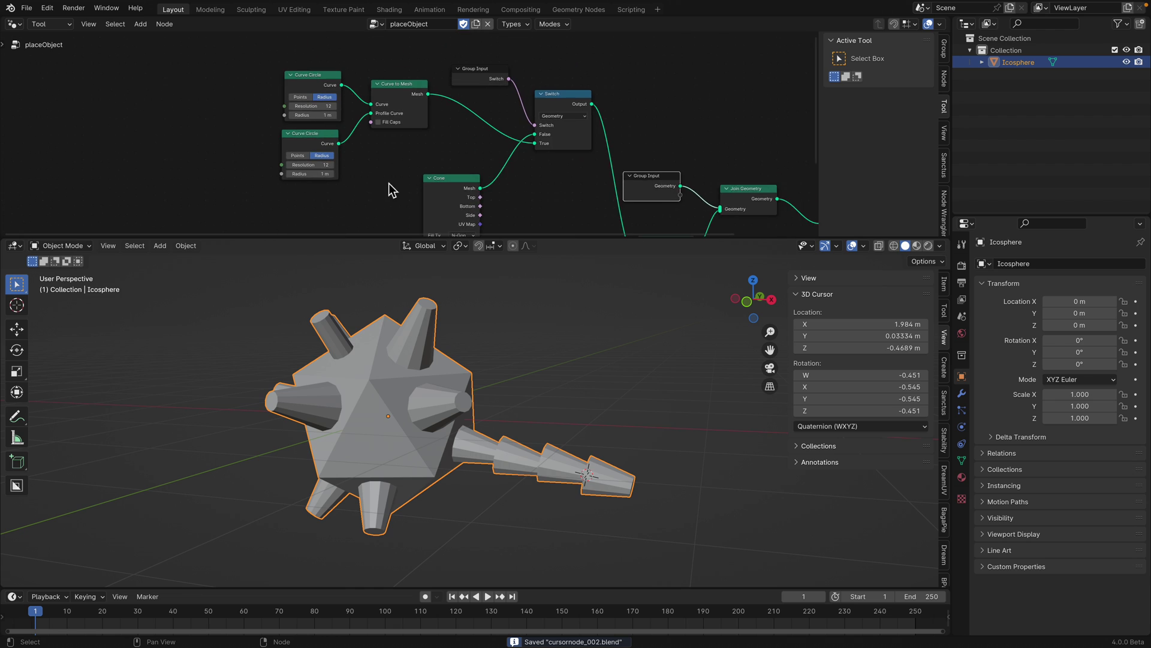
scroll(389, 190, "up", 1)
middle_click_drag(240, 100, 240, 111)
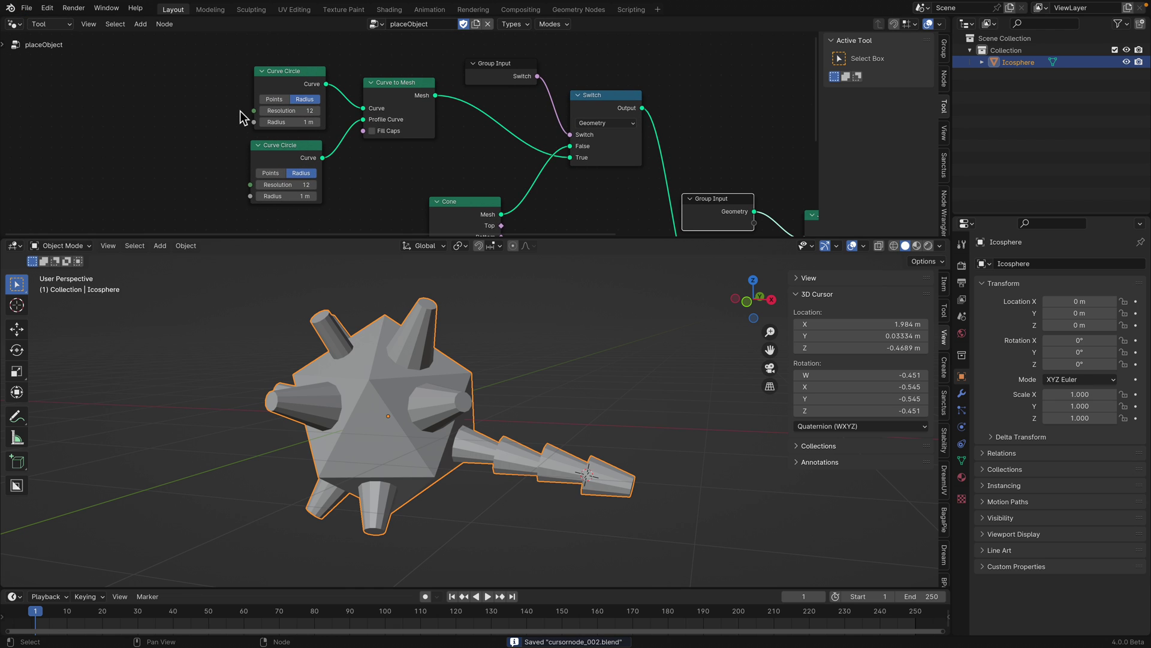
scroll(242, 110, "up", 2)
scroll(232, 143, "down", 8)
middle_click_drag(352, 163, 334, 61)
left_click_drag(351, 120, 368, 183)
key("g")
left_click(238, 99)
middle_click_drag(234, 107, 242, 174)
scroll(306, 130, "up", 2)
middle_click_drag(307, 130, 252, 172)
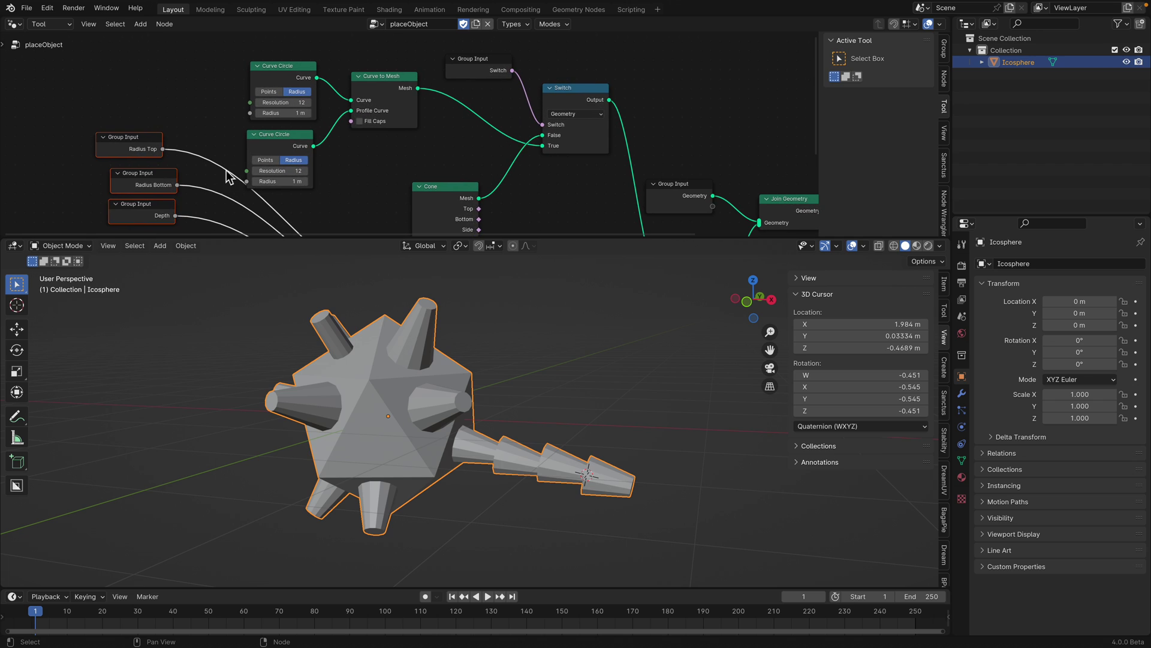
Connect Radius Top to the upper Curve Circle's Radius and Radius Bottom to the lower one's, tidy the nodes, and save the file
left_click_drag(164, 149, 251, 113)
left_click_drag(248, 181, 178, 185)
left_click_drag(274, 135, 277, 130)
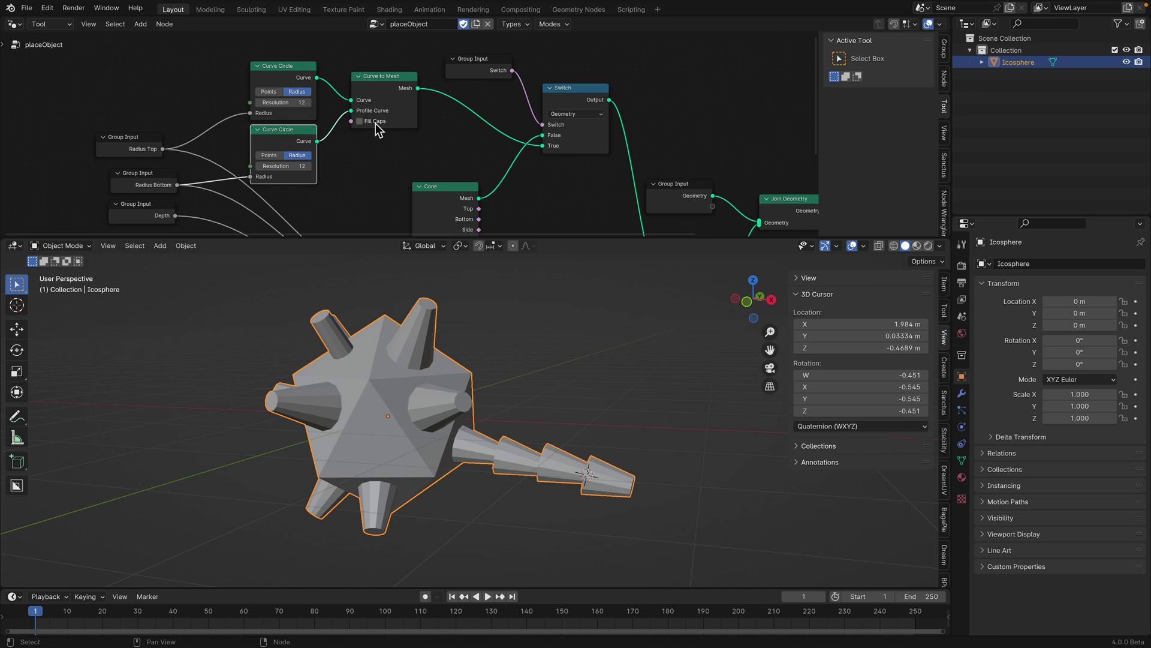
left_click_drag(379, 108, 374, 97)
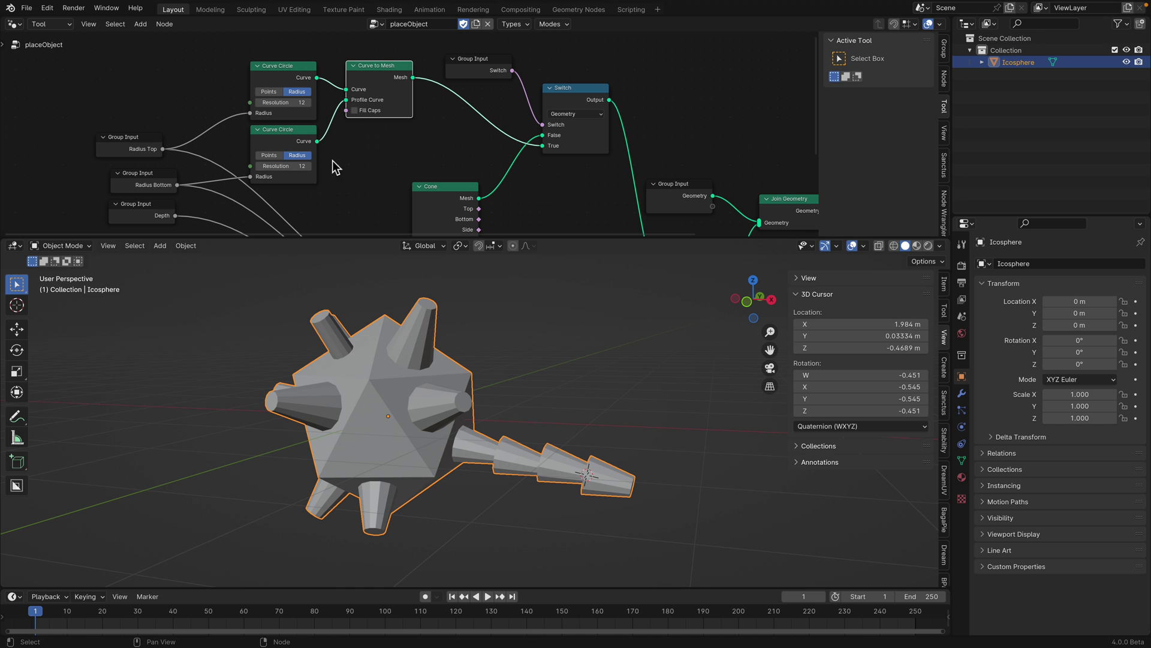
key("ctrl+s")
Enter Edit Mode, place the 3D cursor on the outermost stacked cone's end face, and run placeObject
scroll(183, 175, "down", 2, "shift")
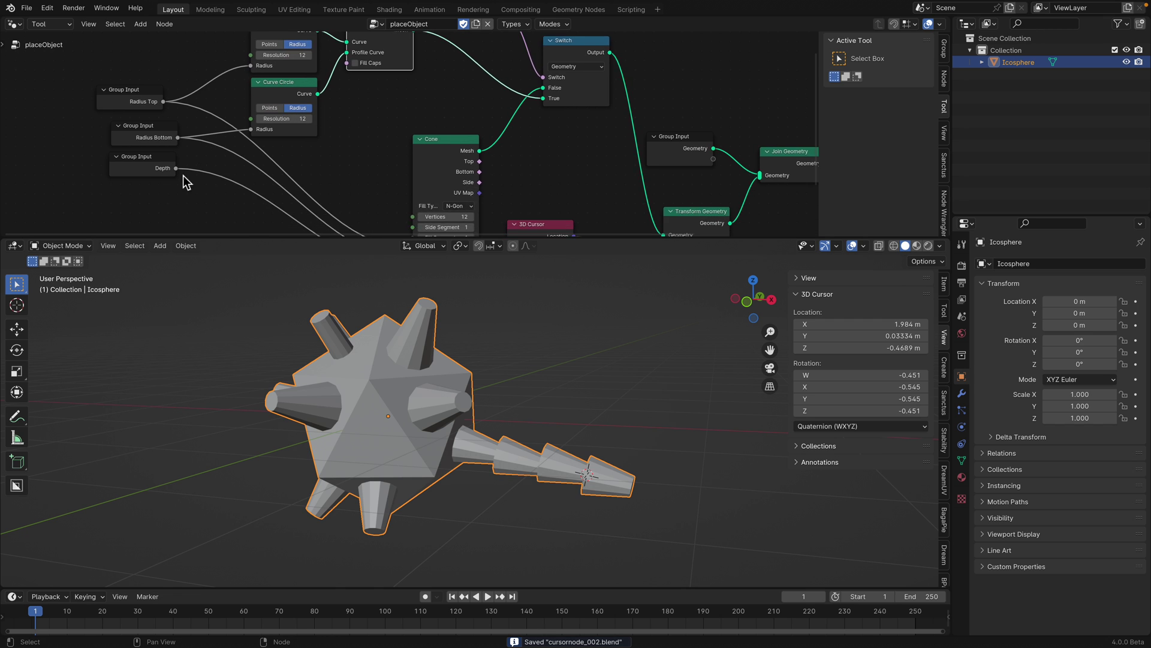
scroll(260, 204, "up", 1)
middle_click_drag(468, 348, 465, 391)
scroll(500, 433, "up", 1)
key("Tab")
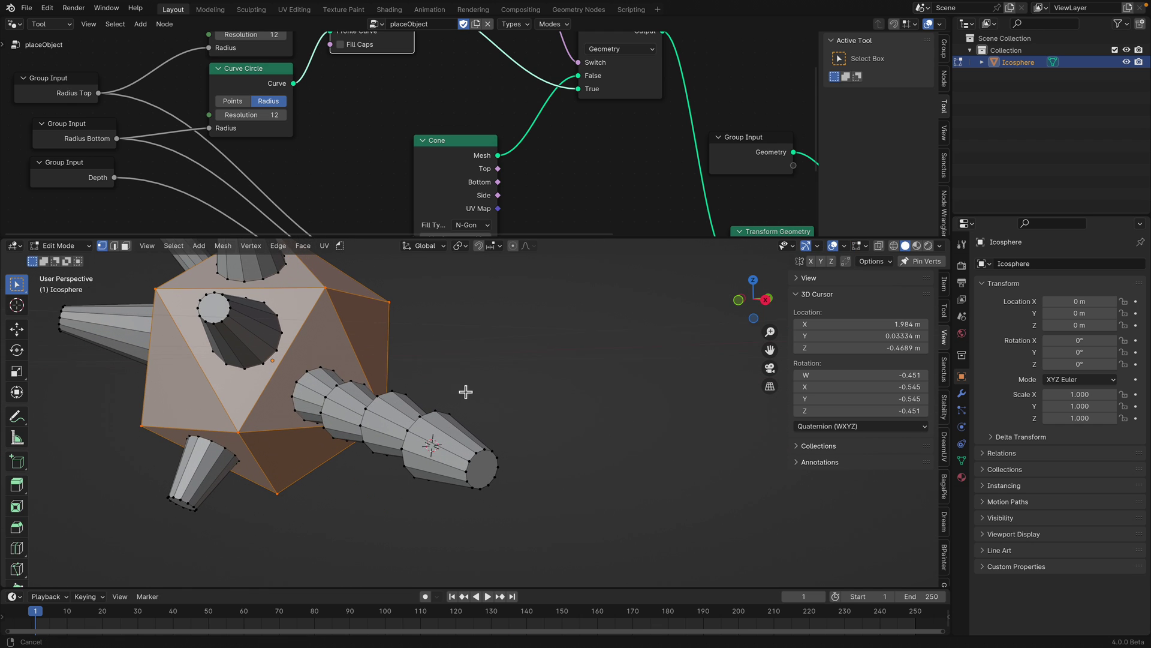
right_click(480, 467, "shift")
middle_click_drag(496, 447, 467, 419, "shift")
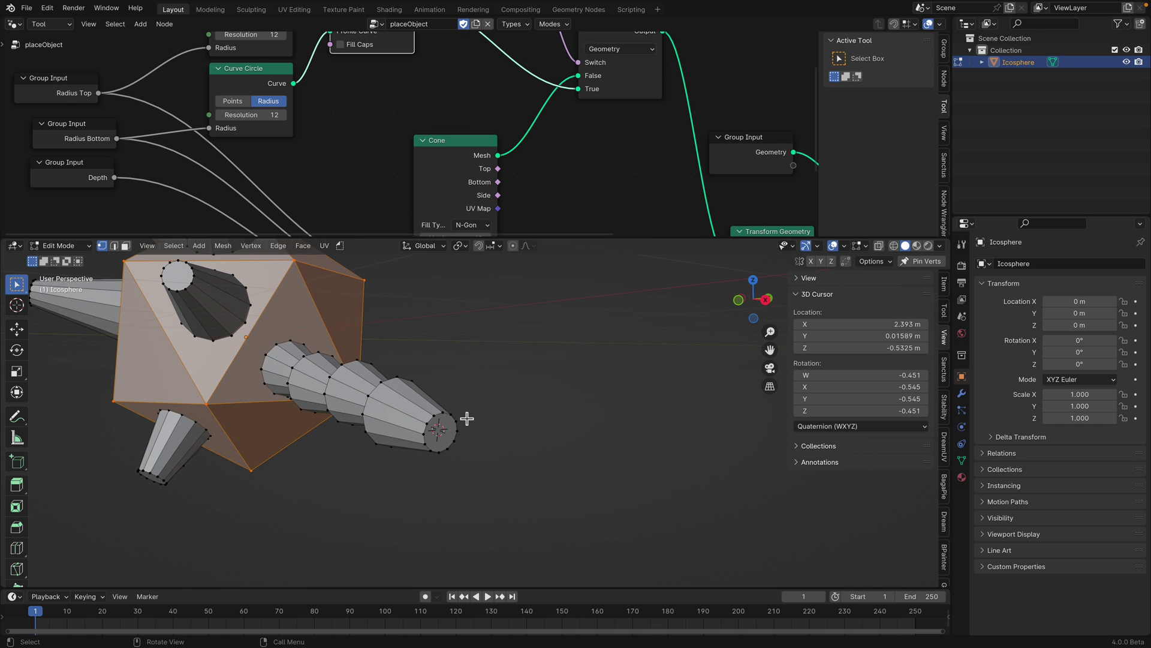
left_click(341, 246)
left_click(372, 274)
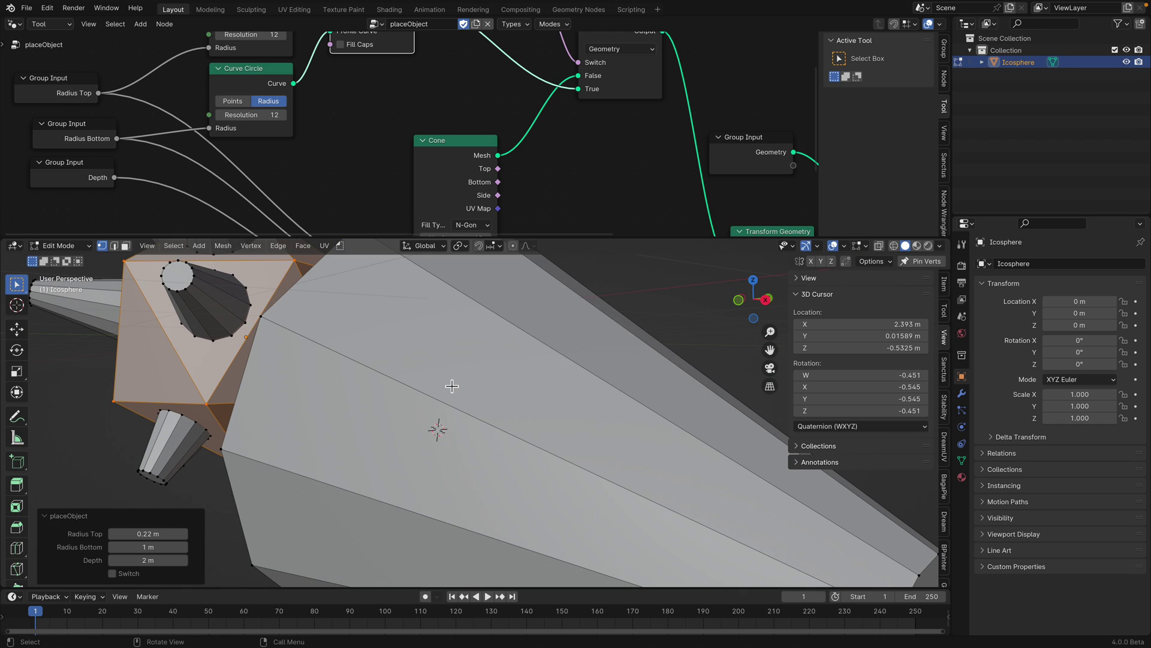
Enable Switch for the placed object, and set Radius Top and Radius Bottom to 0.2 m and Depth to 2 m
left_click(112, 574)
scroll(378, 508, "down", 5)
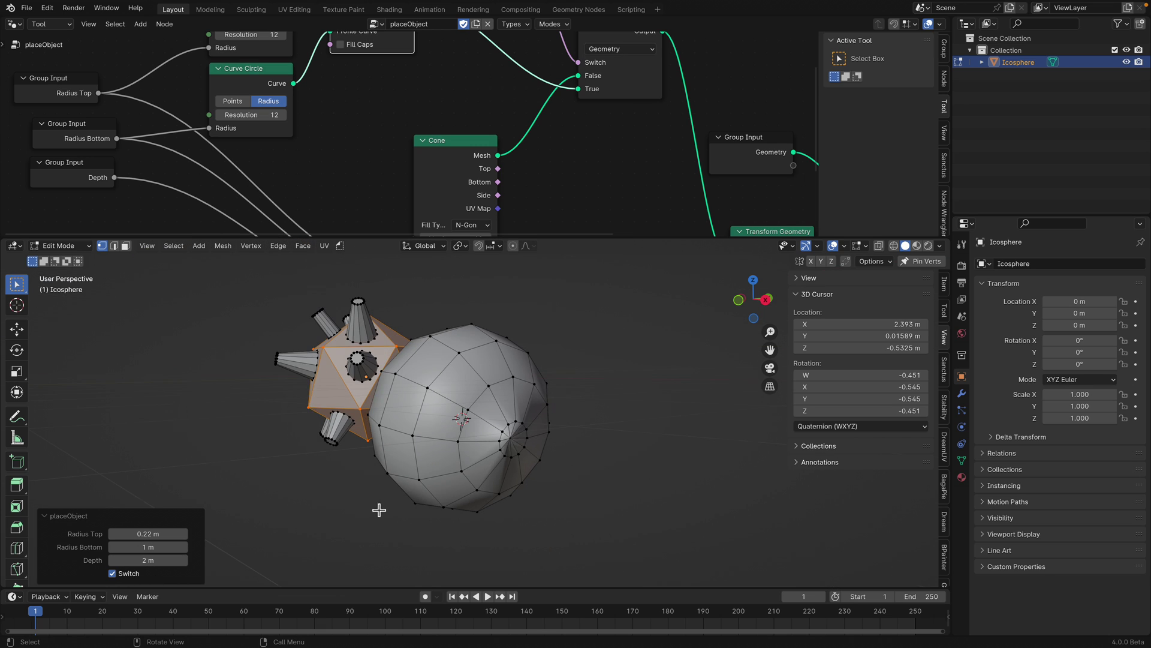
scroll(379, 508, "up", 3)
left_click_drag(148, 535, 146, 543)
type("0.2")
key("Return")
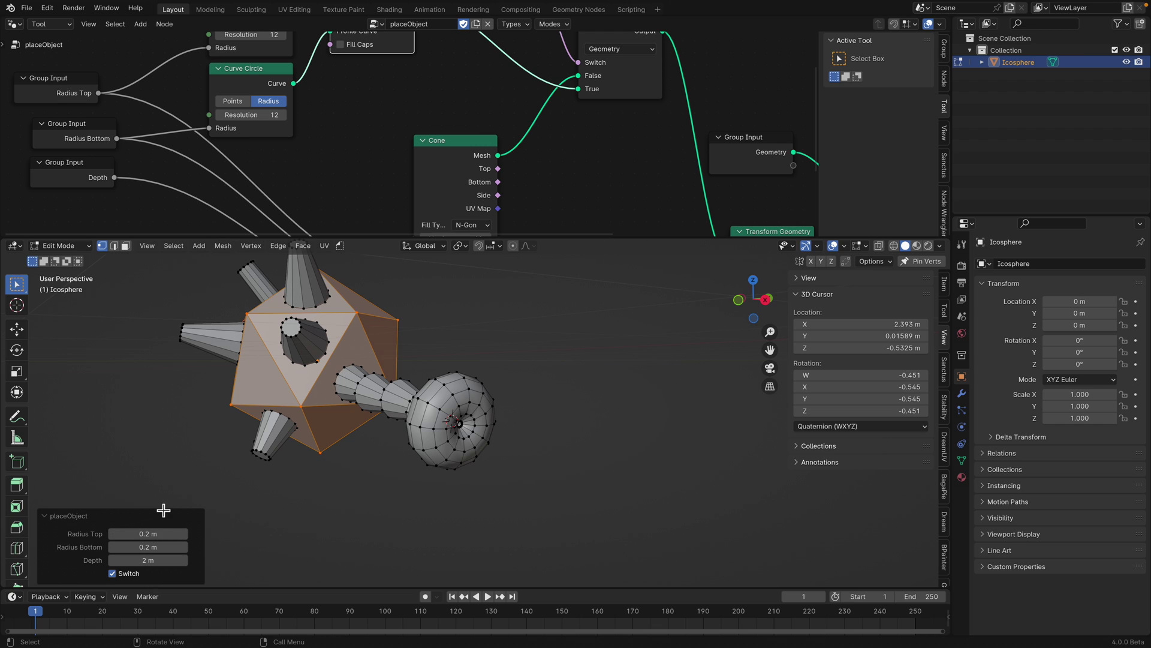
left_click(156, 561)
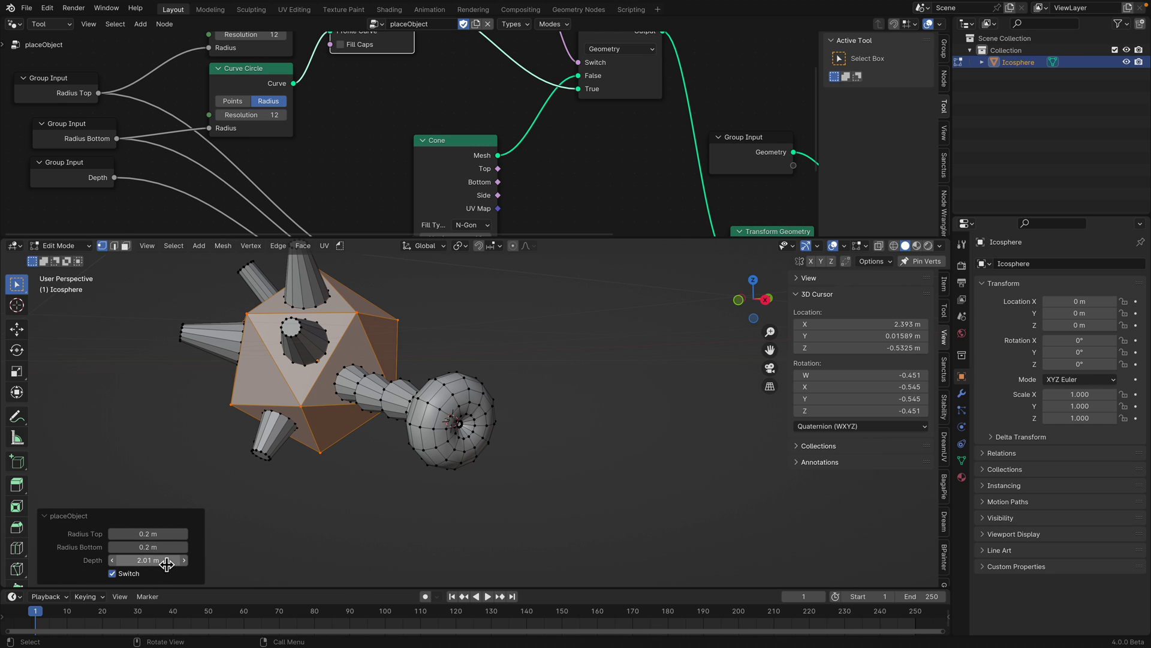
type("2")
key("Return")
Return to Object Mode, inspect the ring at the end of the cone chain, and save the file
middle_click_drag(461, 424, 476, 415)
key("Tab")
middle_click_drag(381, 409, 408, 412)
key("ctrl+s")
Place the 3D cursor on a bare icosphere face, enter Edit Mode, and run placeObject
right_click(409, 412, "shift")
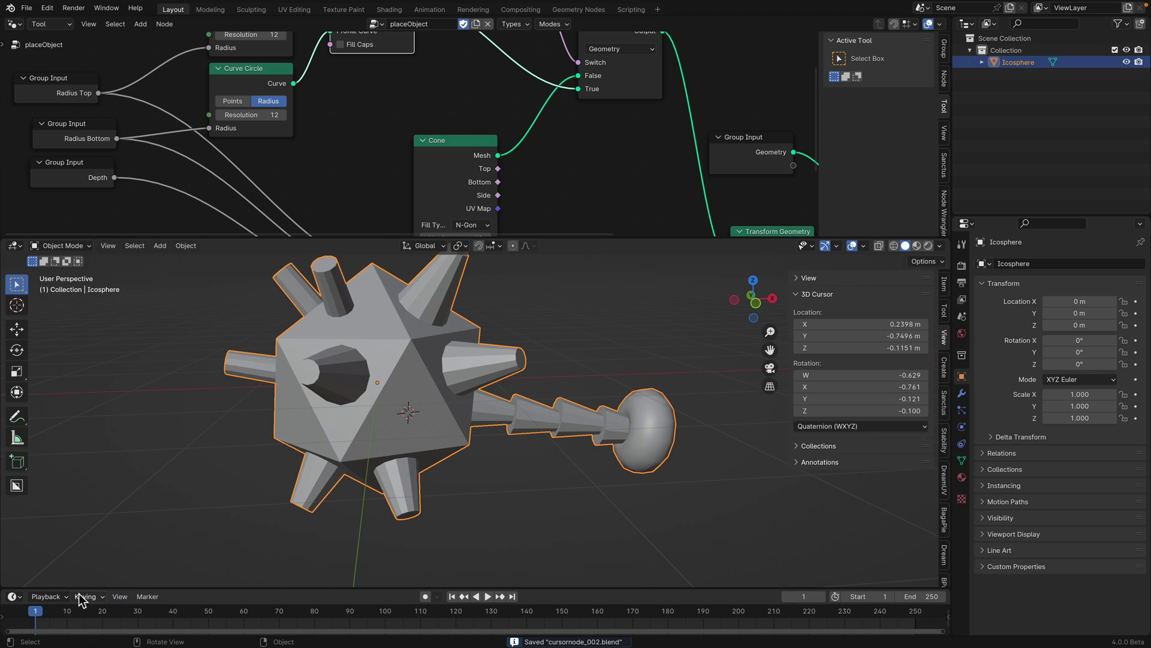
key("Tab")
key("a")
key("a")
middle_click_drag(381, 273, 367, 272)
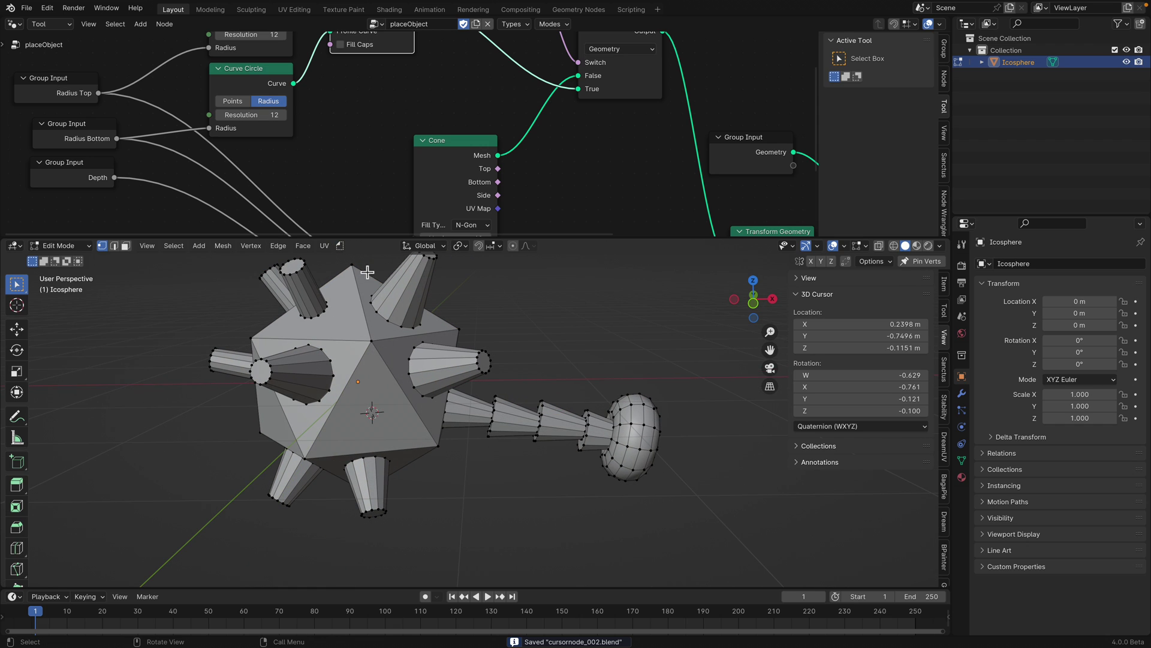
left_click(340, 246)
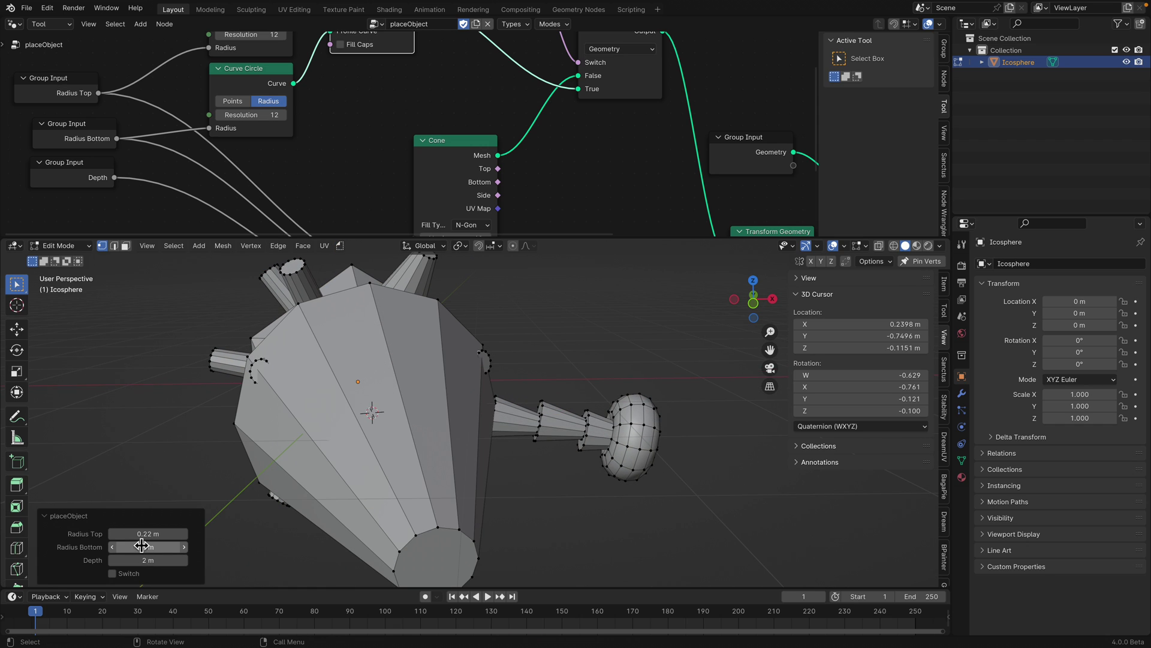
Enable Switch for the placed object and set Radius Top, Radius Bottom and Depth to 0.2 m
left_click(127, 572)
left_click_drag(147, 542, 149, 561)
type("0.2")
key("Return")
left_click(153, 560)
type("0.2")
key("Return")
Place the 3D cursor at several spots around the icosphere and repeat placeObject to add a torus at each
middle_click_drag(268, 534, 406, 384)
right_click(406, 384, "shift")
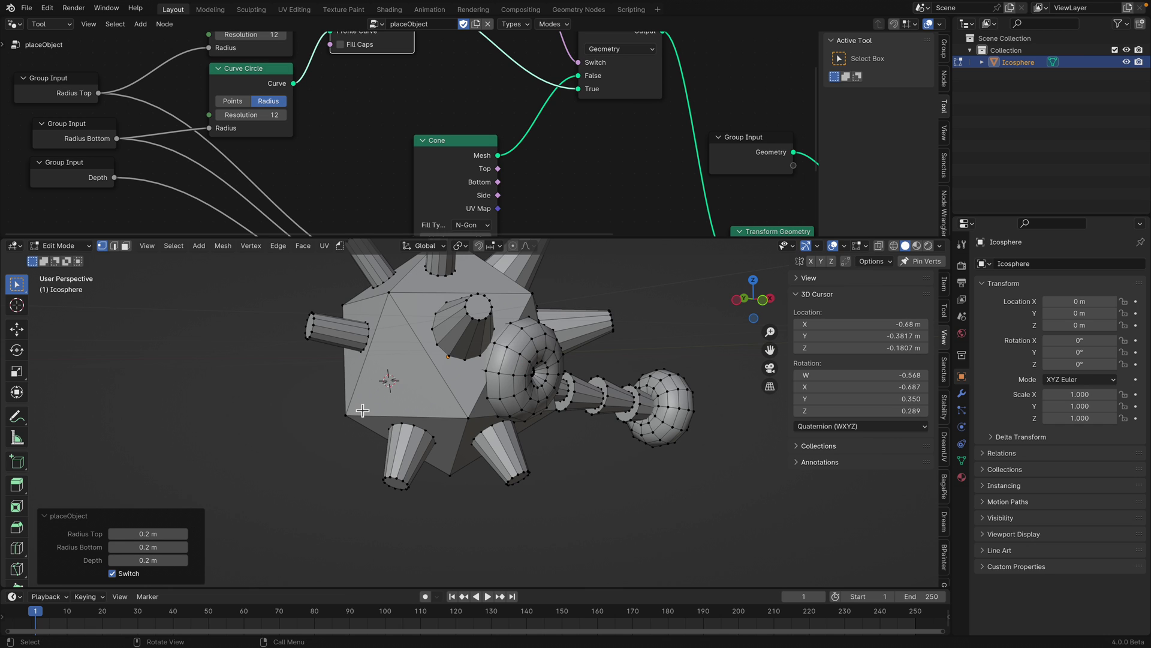
middle_click_drag(364, 409, 540, 381)
right_click(589, 370, "shift")
key("shift+r")
scroll(611, 366, "up", 3)
middle_click_drag(554, 377, 573, 360)
right_click(544, 408, "shift")
key("shift+r")
middle_click_drag(544, 408, 602, 378)
middle_click_drag(603, 324, 607, 356)
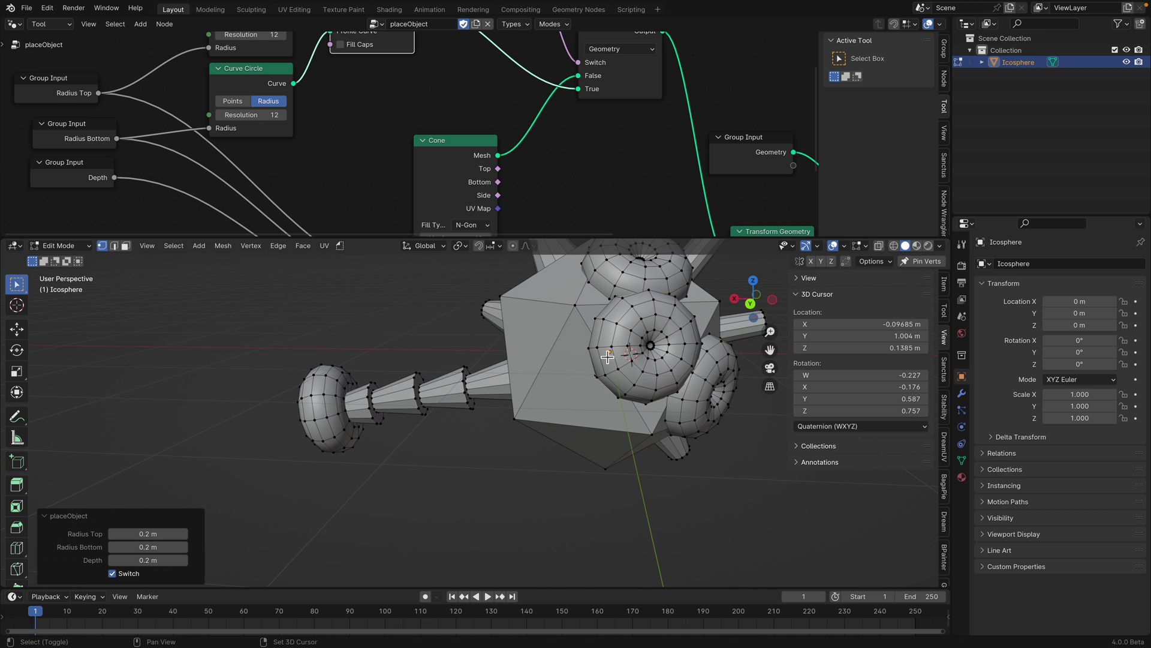
key("shift+r")
Place the 3D cursor on another bare icosphere face and repeat placeObject to add overlapping tori there
middle_click_drag(571, 397, 586, 407)
middle_click_drag(491, 534, 403, 414)
right_click(381, 348, "shift")
key("shift+r")
key("shift+r")
scroll(382, 452, "up", 2)
middle_click_drag(382, 451, 408, 424)
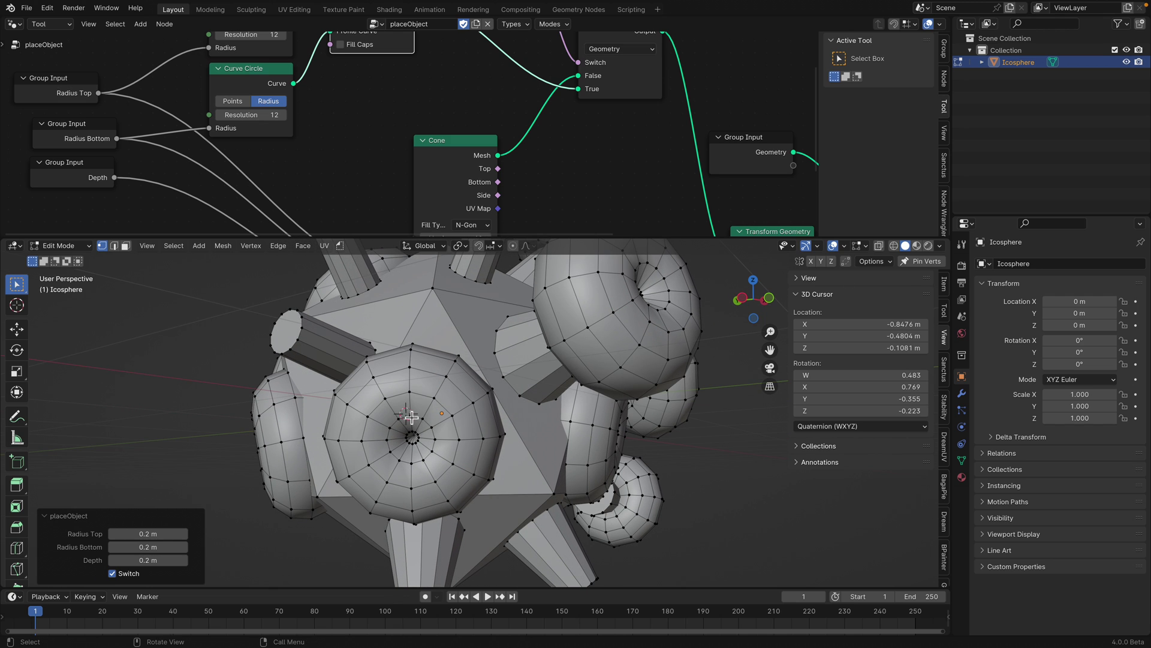
Stack more tori outward on the newest torus by moving the 3D cursor onto its surface and repeating placeObject
scroll(454, 438, "down", 2)
left_click(427, 446)
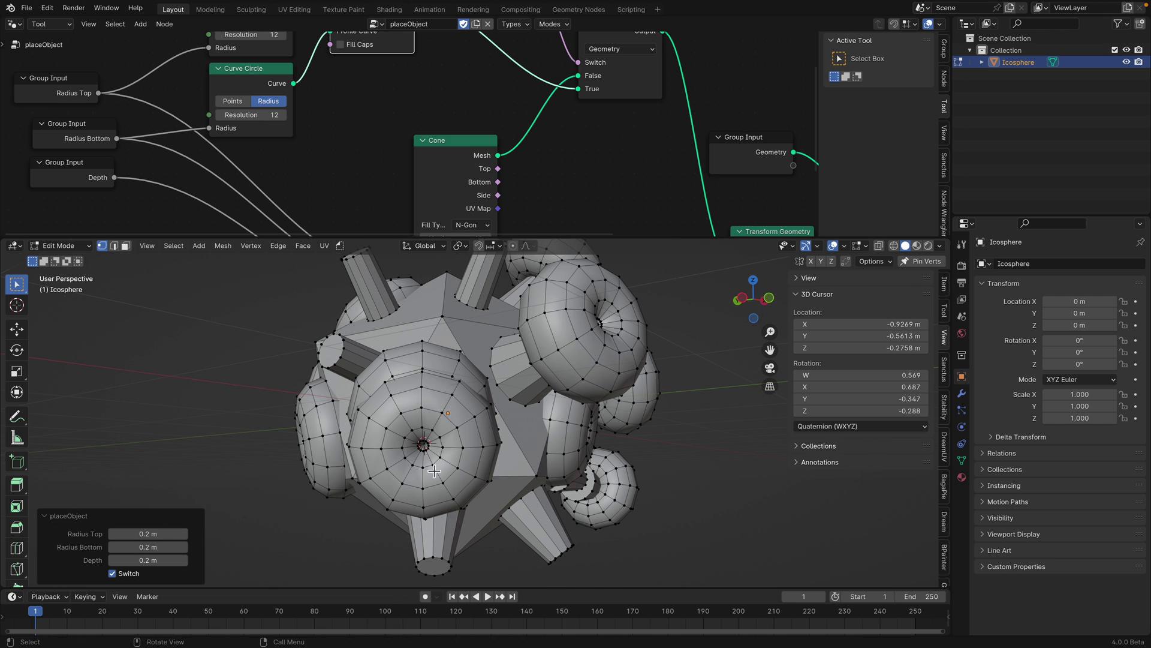
key("shift+r")
key("shift+r")
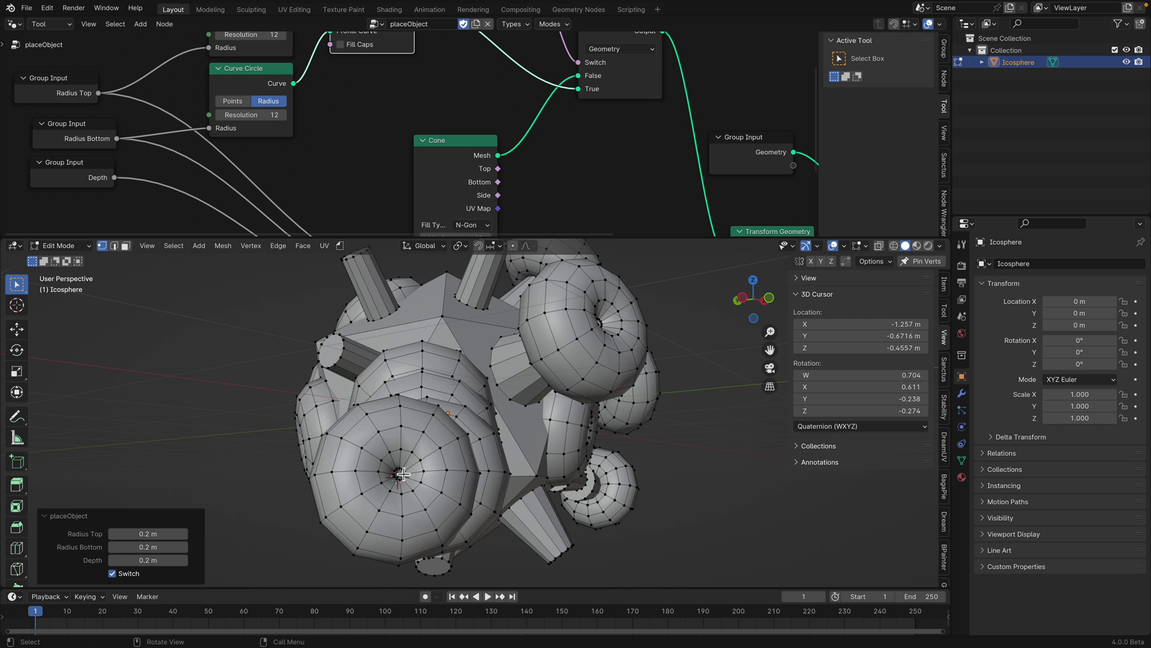
middle_click_drag(403, 443, 366, 413)
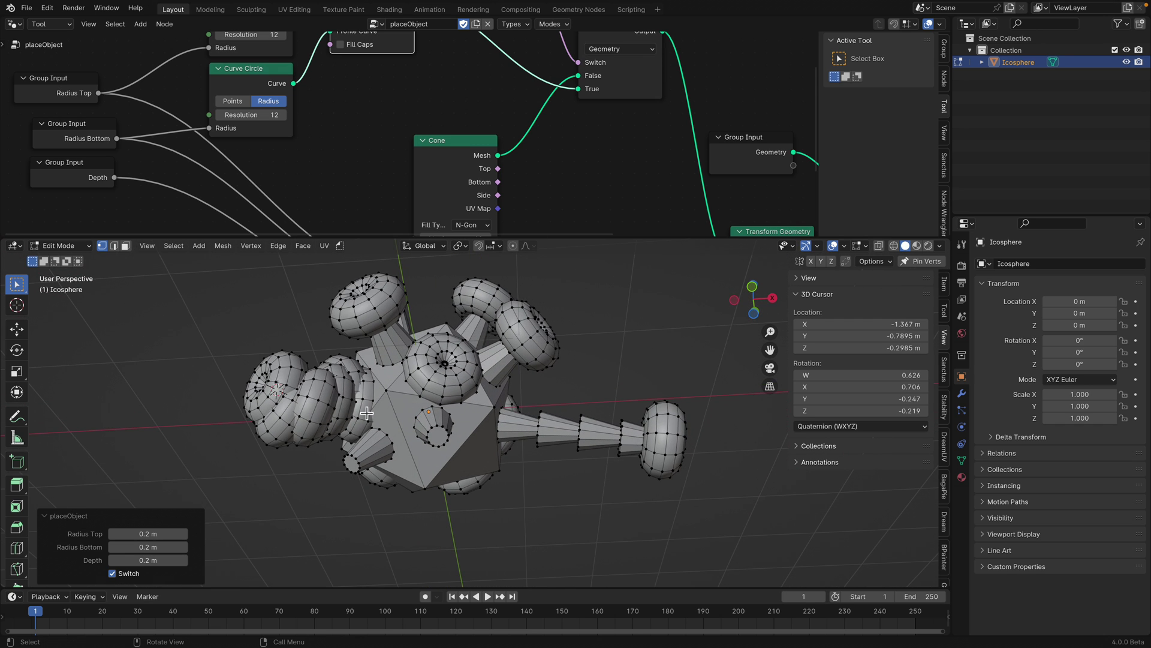
right_click(251, 395, "shift")
key("shift+r")
Add two more tori elsewhere on the model by repositioning the 3D cursor and repeating placeObject
middle_click_drag(251, 395, 463, 441)
scroll(416, 310, "up", 3)
right_click(425, 306, "shift")
key("shift+r")
middle_click_drag(425, 305, 403, 353)
right_click(477, 364, "shift")
key("shift+r")
Place an object on the stacked tori with Switch off, Radius Top 0.076 m, Radius Bottom 0.108 m and Depth 0.48 m
middle_click_drag(478, 365, 544, 417)
scroll(521, 380, "down", 3)
right_click(573, 433, "shift")
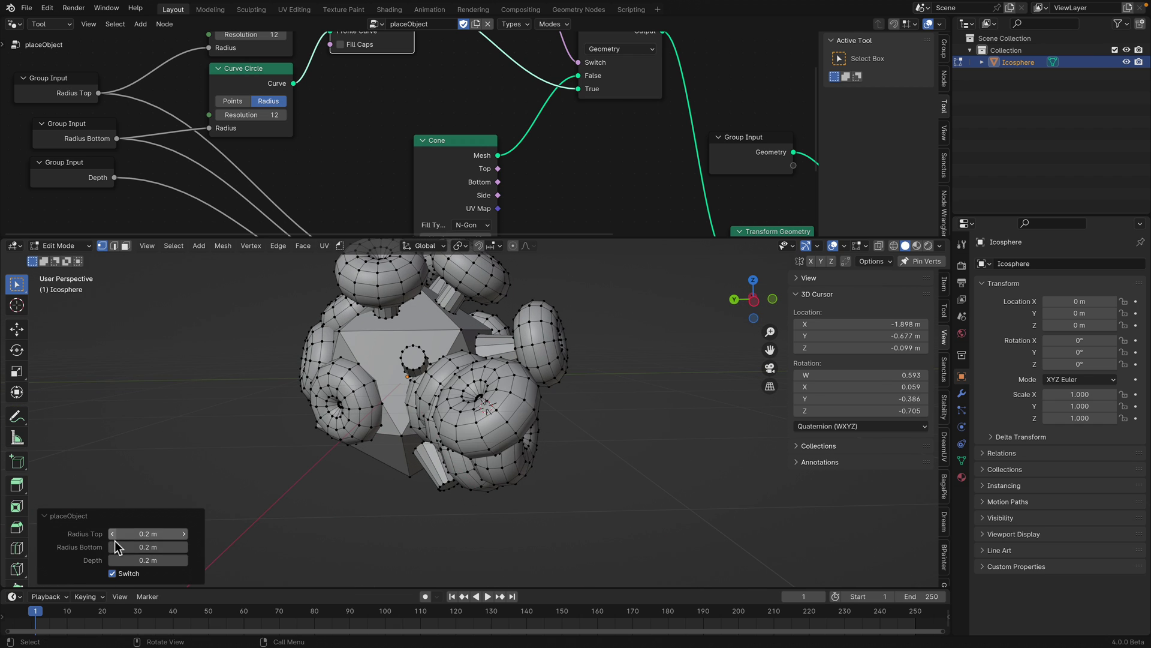
left_click(112, 573)
mouse_move(148, 560)
left_mouse_down()
mouse_move(158, 560)
mouse_move(148, 535)
mouse_move(135, 535)
mouse_move(151, 546)
mouse_move(139, 546)
left_mouse_up()
middle_click_drag(451, 481, 396, 444)
scroll(375, 415, "up", 2)
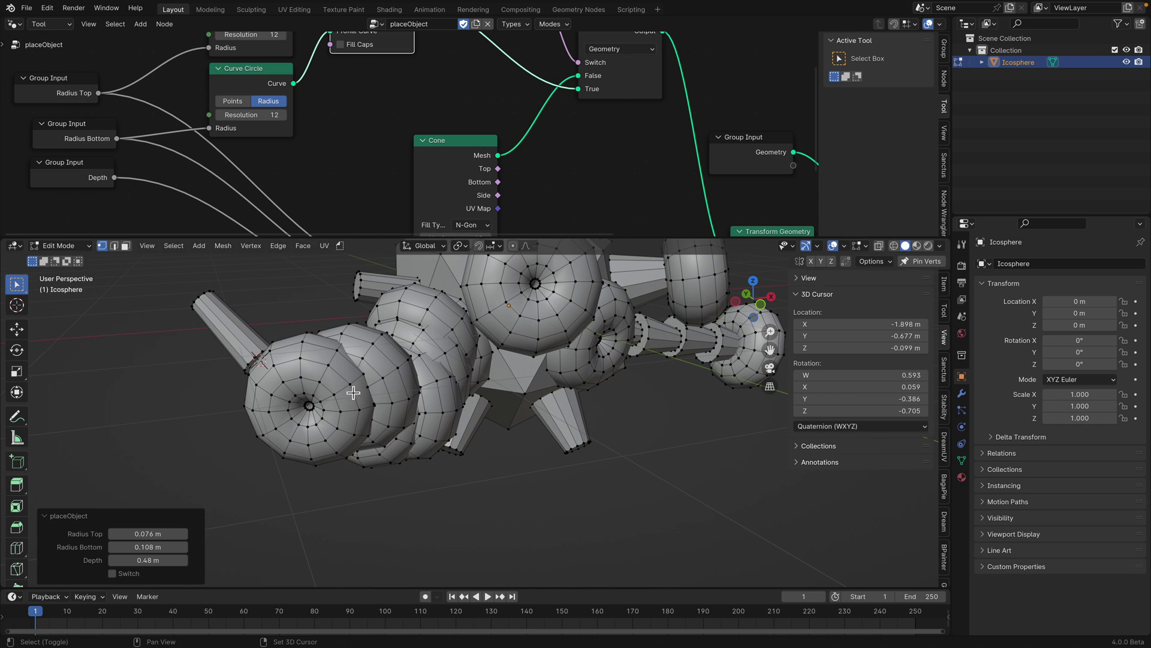
Repeat placeObject at several 3D cursor positions on the outermost stacked torus to cover it with cones
key("shift+r")
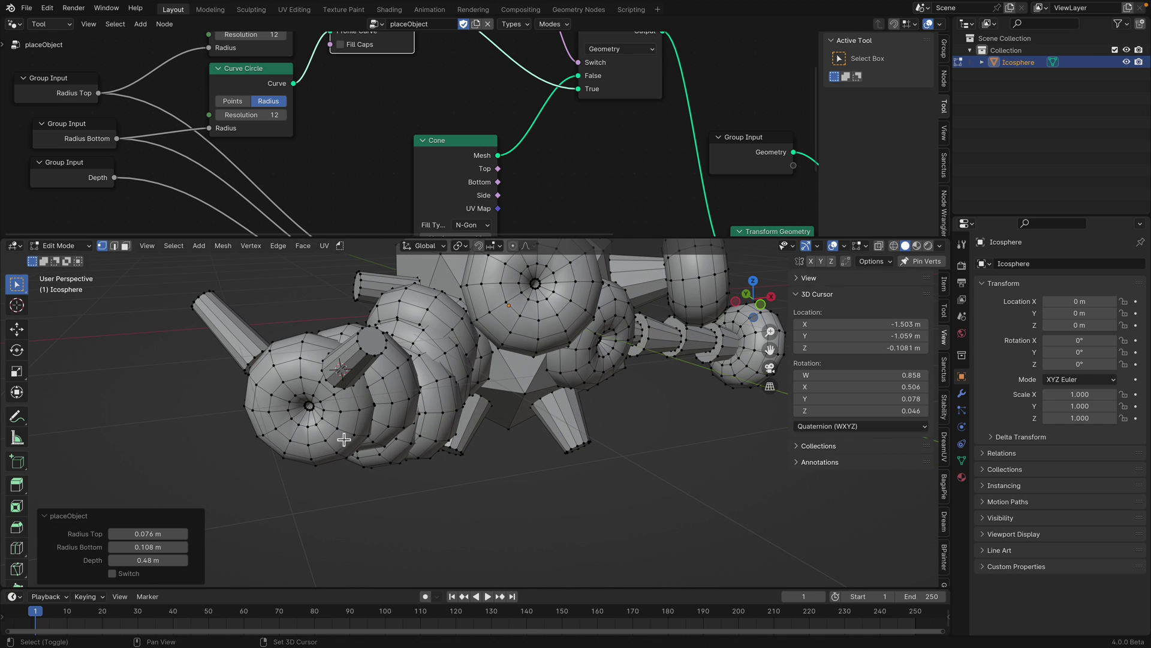
key("shift+r")
middle_click_drag(323, 444, 557, 398)
right_click(320, 382, "shift")
key("shift+r")
right_click(555, 395, "shift")
key("shift+r")
right_click(603, 462, "shift")
key("shift+r")
Add two more cones on the upper side of the torus stack with placeObject
middle_click_drag(603, 462, 536, 437)
right_click(543, 354, "shift")
key("shift+r")
middle_click_drag(581, 378, 428, 429)
right_click(424, 367, "shift")
key("shift+r")
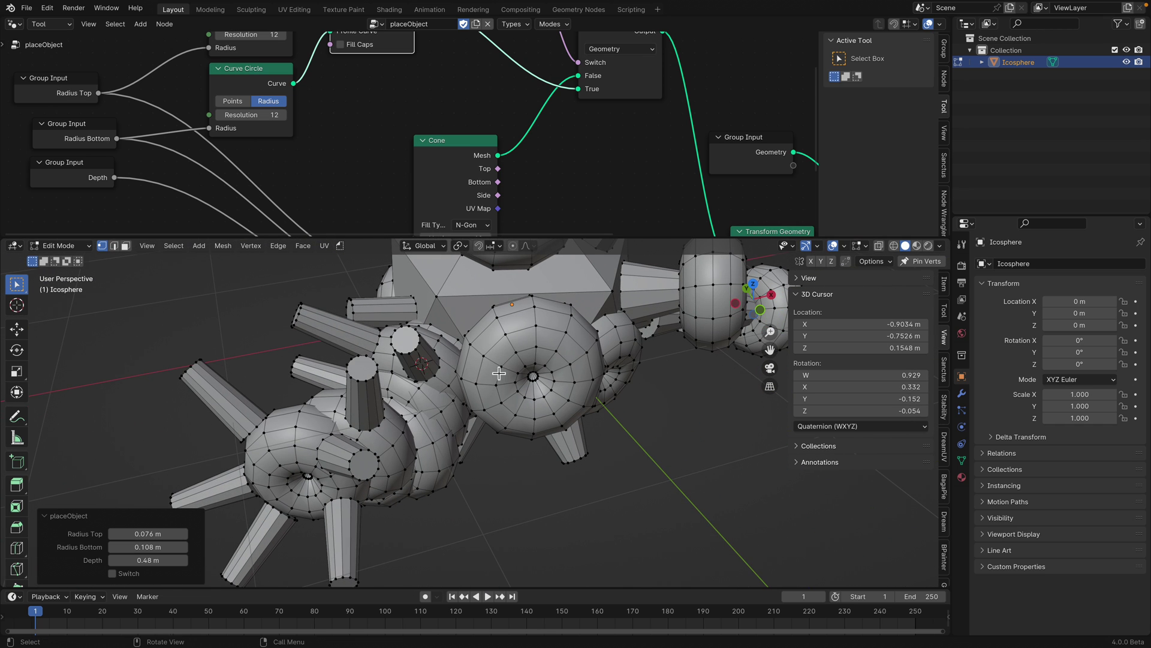
Add several cones with placeObject on the neighbouring torus beside the stack
middle_click_drag(499, 373, 485, 385)
right_click(482, 353, "shift")
key("shift+r")
key("shift+r")
right_click(472, 459, "shift")
key("shift+r")
middle_click_drag(474, 460, 437, 454)
right_click(404, 426, "shift")
key("shift+r")
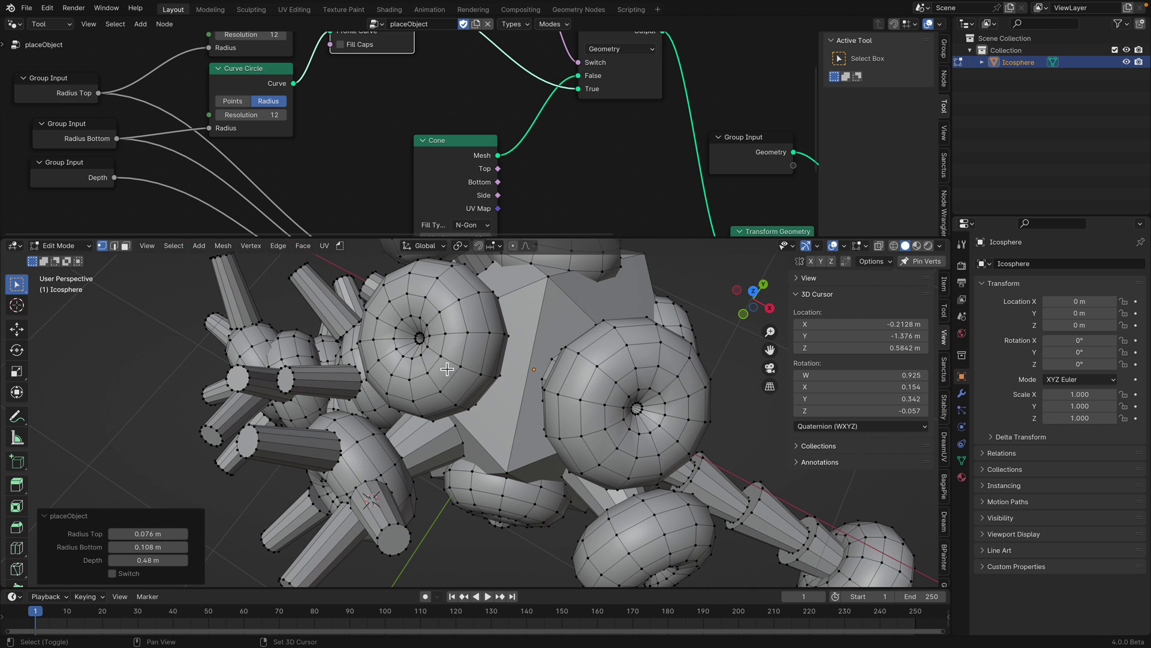
Place the 3D cursor on a torus without cones and run placeObject
right_click(443, 363, "shift")
middle_click_drag(470, 368, 470, 399)
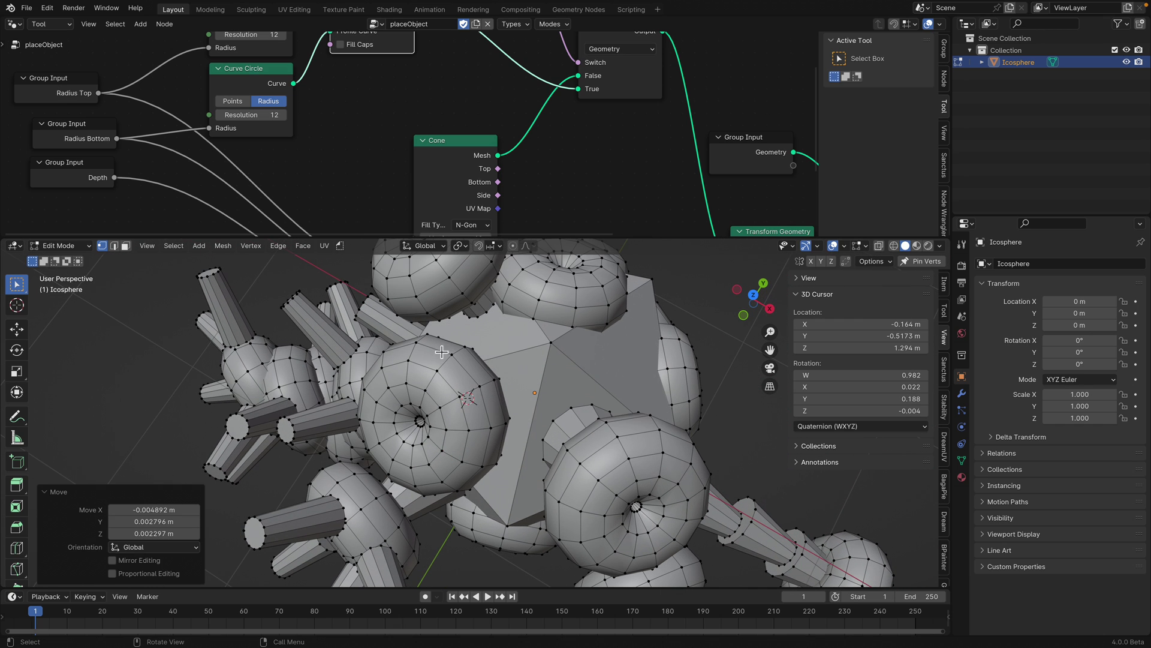
left_click(340, 247)
left_click(361, 270)
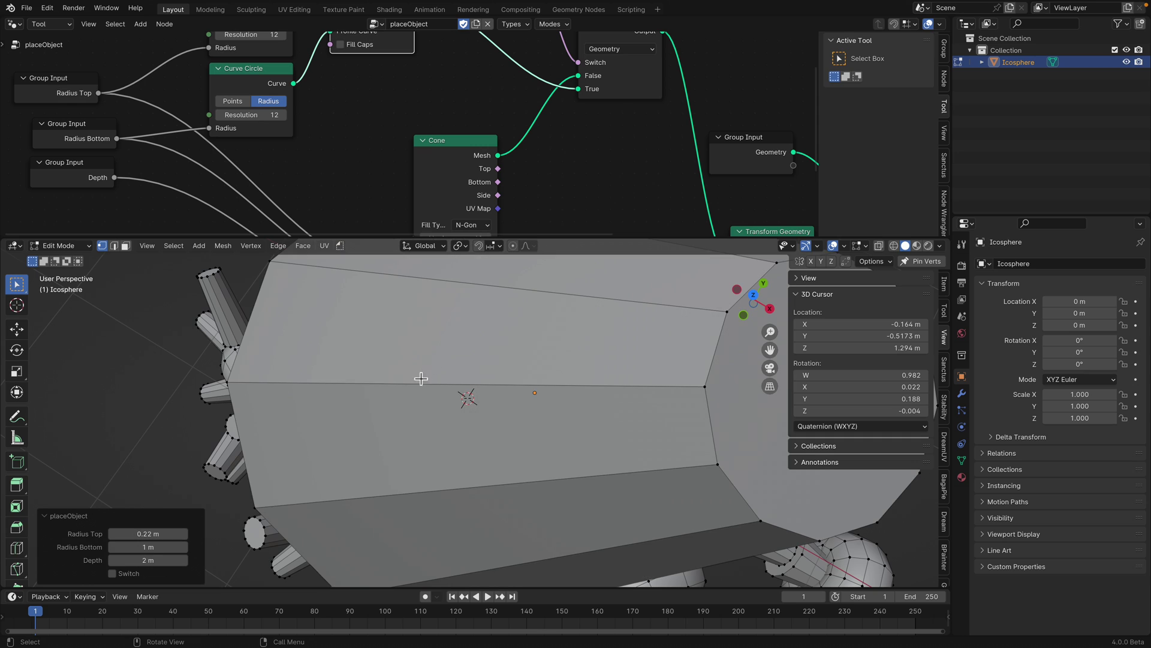
Set the new cone's Radius Top to 0.024 m, Radius Bottom to 0.162 m and Depth to 1.02 m, and save the file
left_click_drag(161, 531, 133, 560)
type("0.2")
key("Return")
key("ctrl+s")
key("ctrl+s")
Enlarge the node editor, show the group's interface inputs, and set the Radius Top default to 0.2
scroll(322, 157, "down", 2)
left_click_drag(394, 241, 397, 276)
middle_click_drag(468, 202, 373, 198)
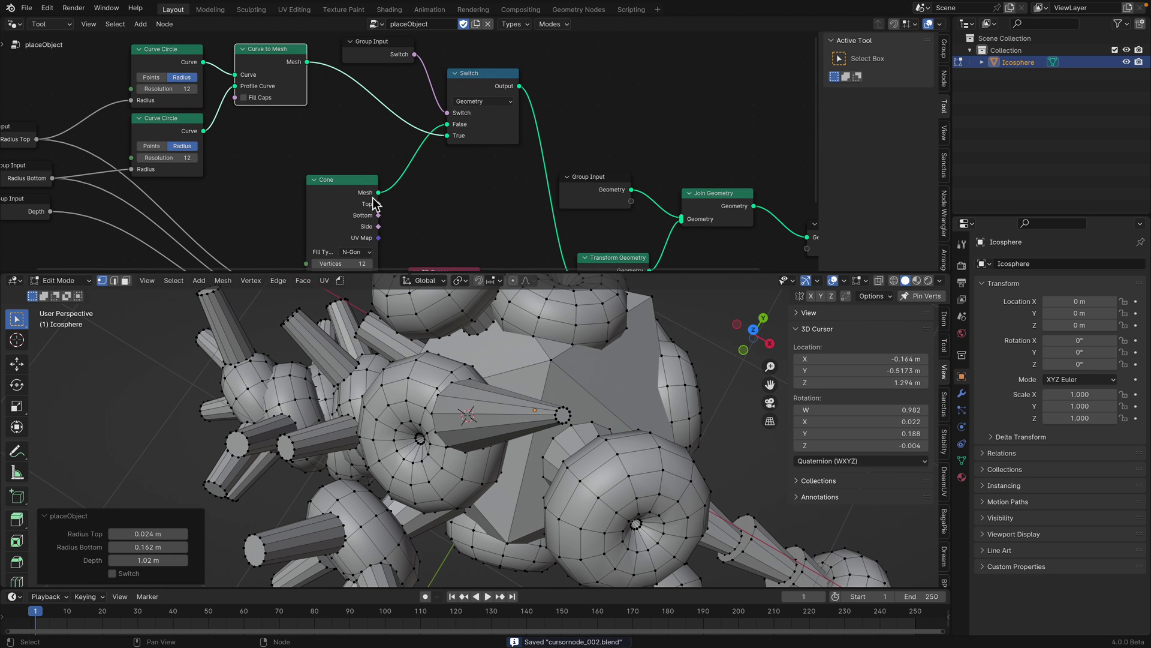
left_click(944, 52)
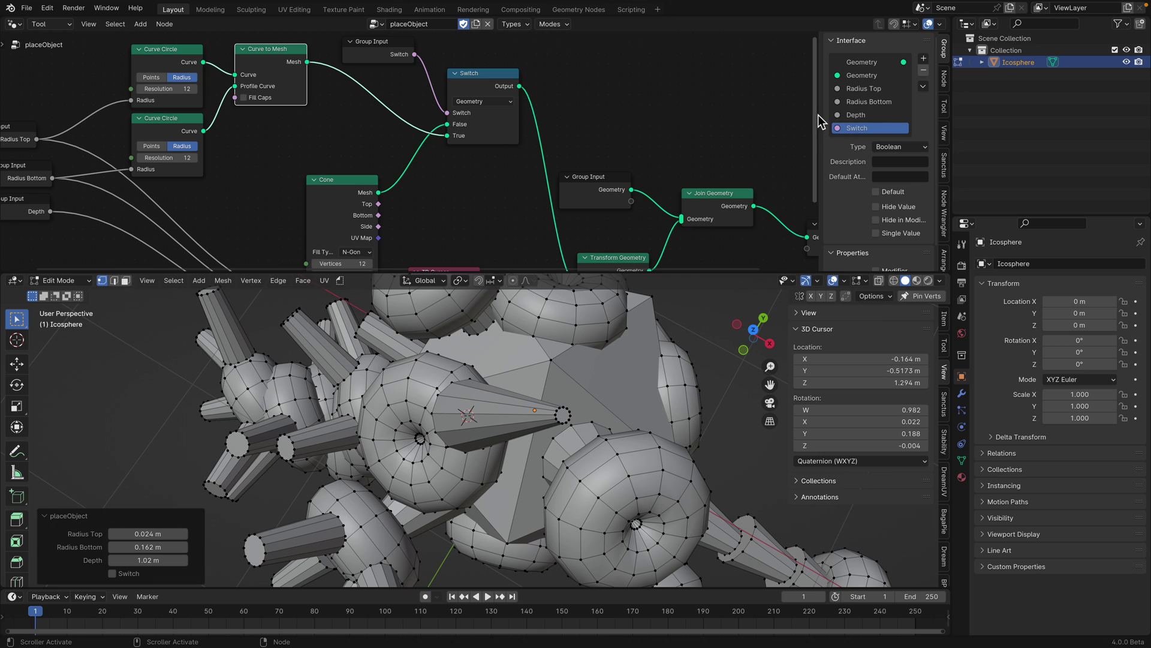
left_click_drag(819, 121, 757, 120)
left_click(791, 89)
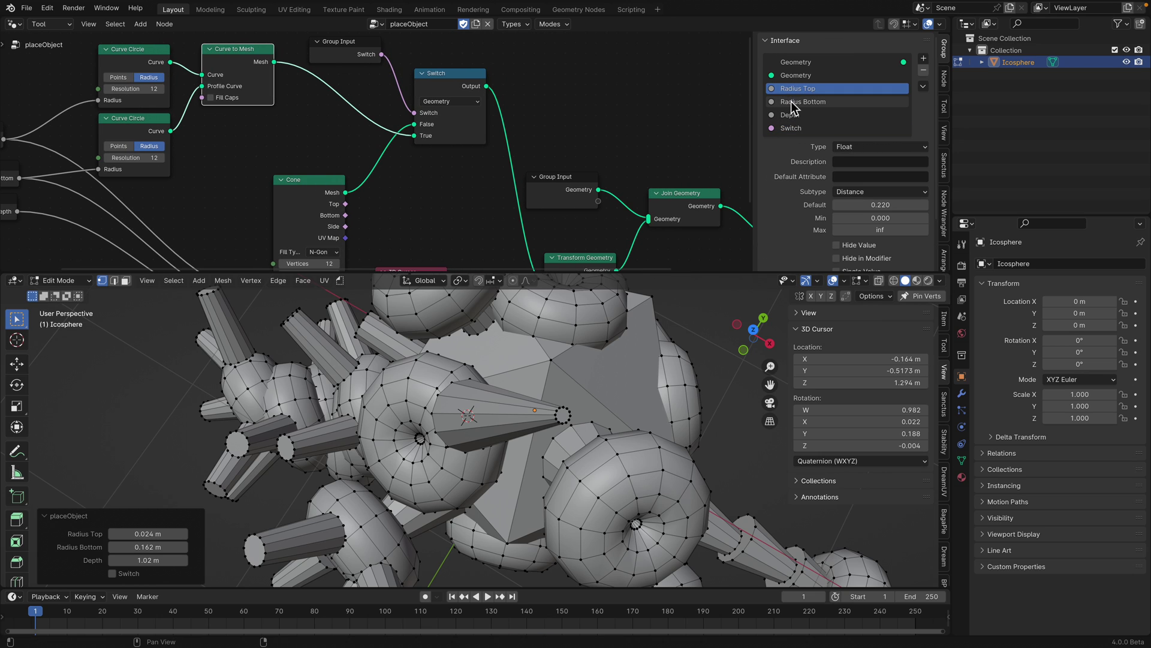
left_click(867, 206)
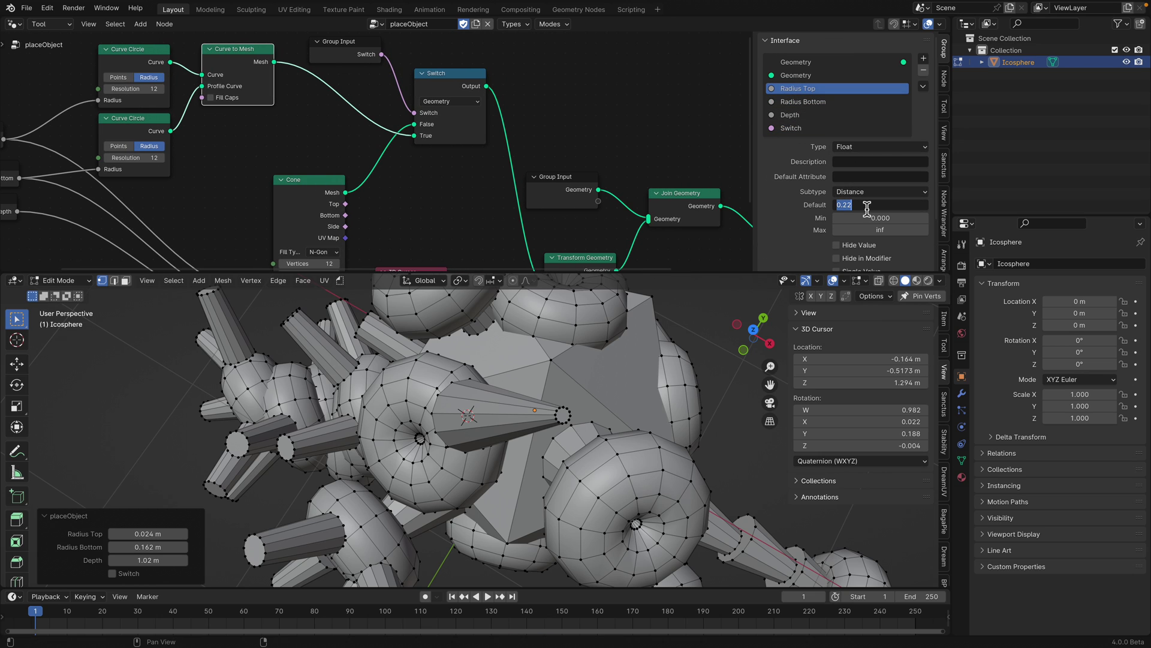
type("0.2")
key("Return")
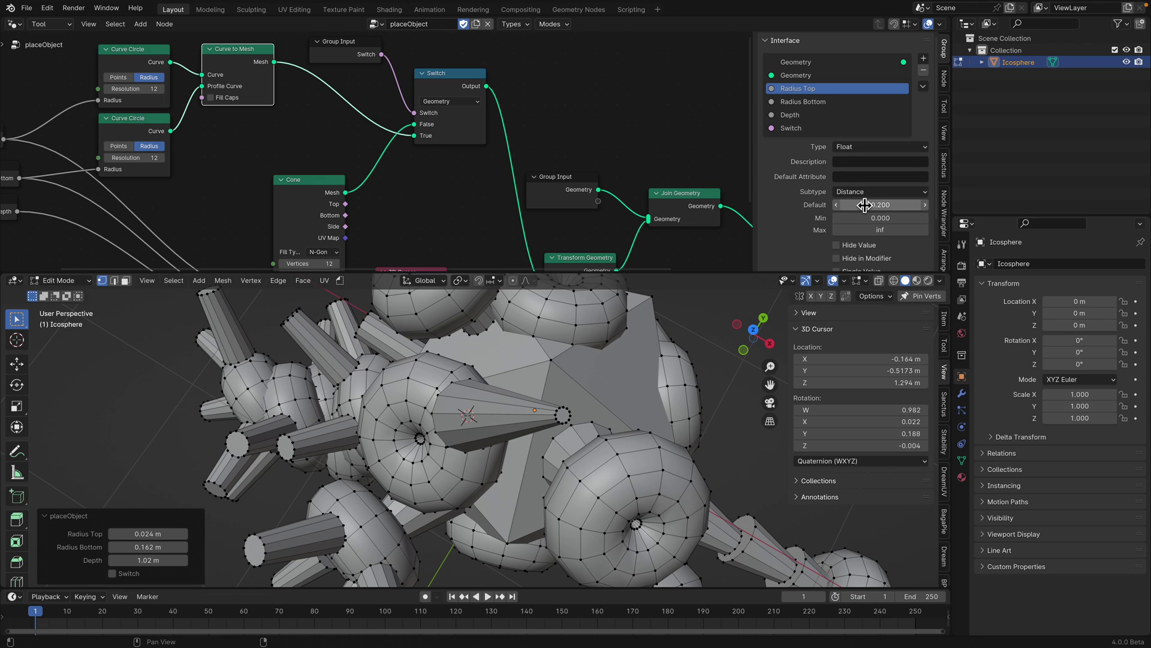
Set the Radius Bottom default to 0.1 and the Depth default to 0.3, and save the file
left_click(870, 102)
left_click(890, 205)
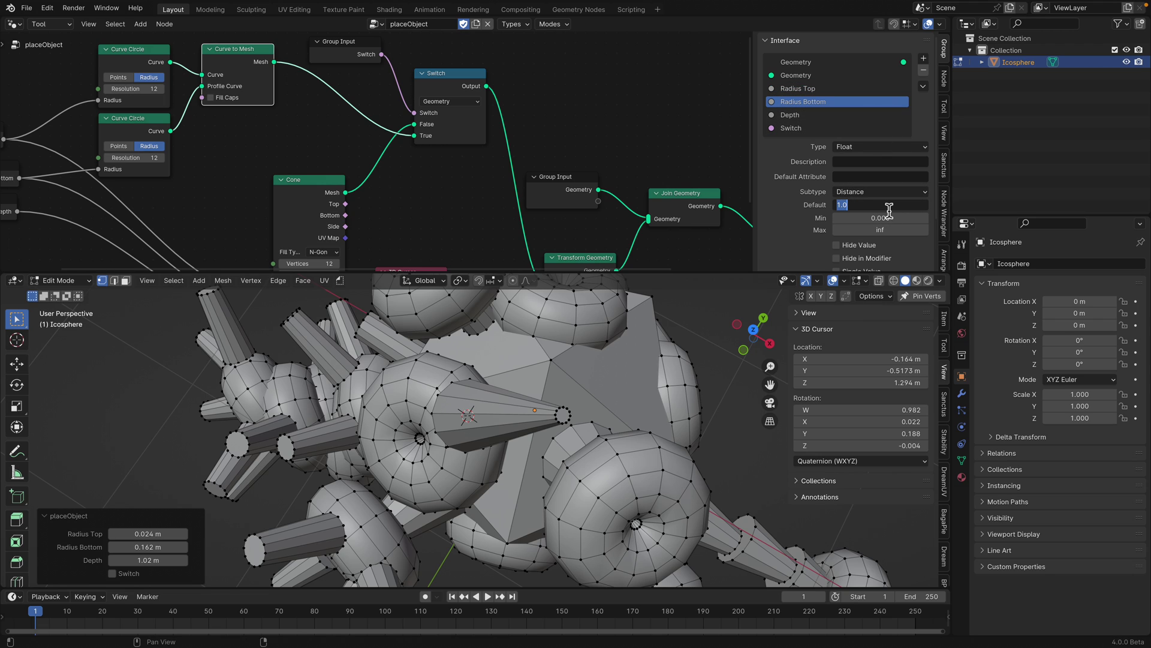
type(".1")
key("Return")
left_click(805, 116)
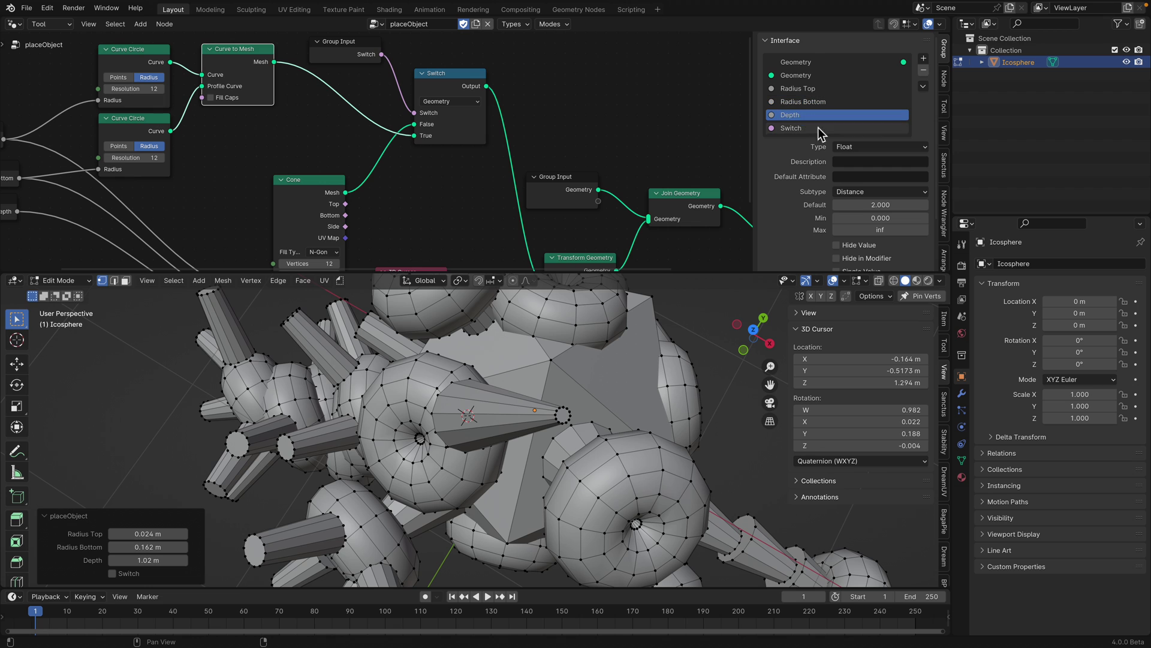
key("Return")
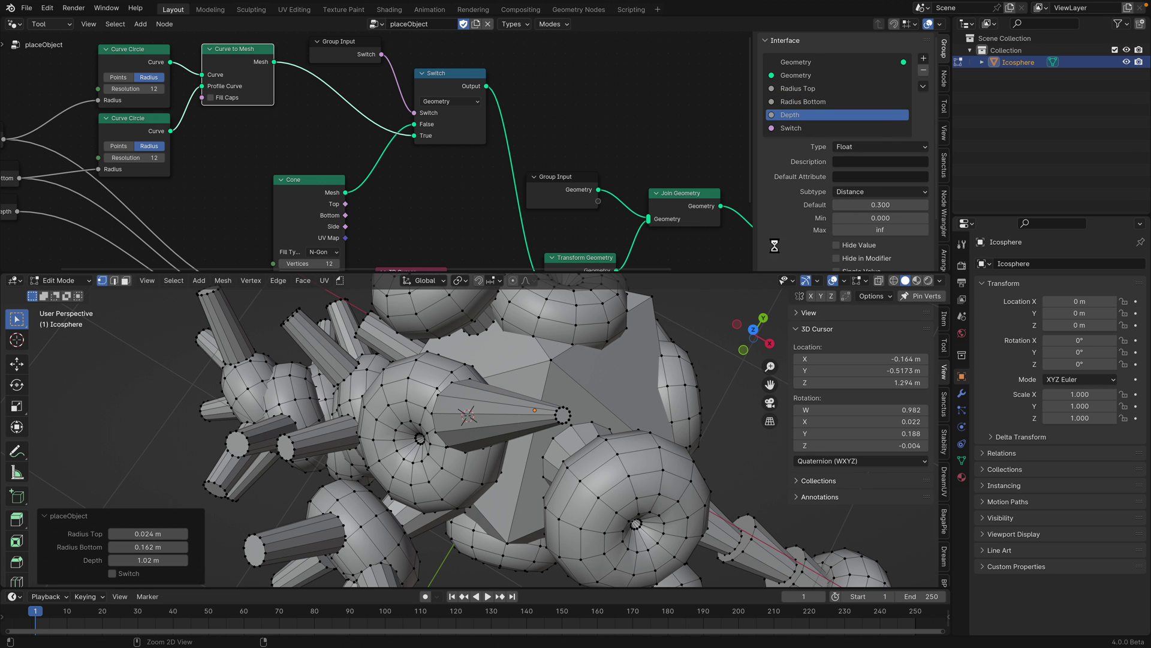
key("ctrl+s")
Move the 3D cursor to a bare upper icosphere face and set the placed cone's Depth to 0.24 m
scroll(560, 391, "down", 3)
right_click(562, 396, "shift")
middle_click_drag(567, 394, 529, 380)
left_click_drag(150, 560, 119, 559)
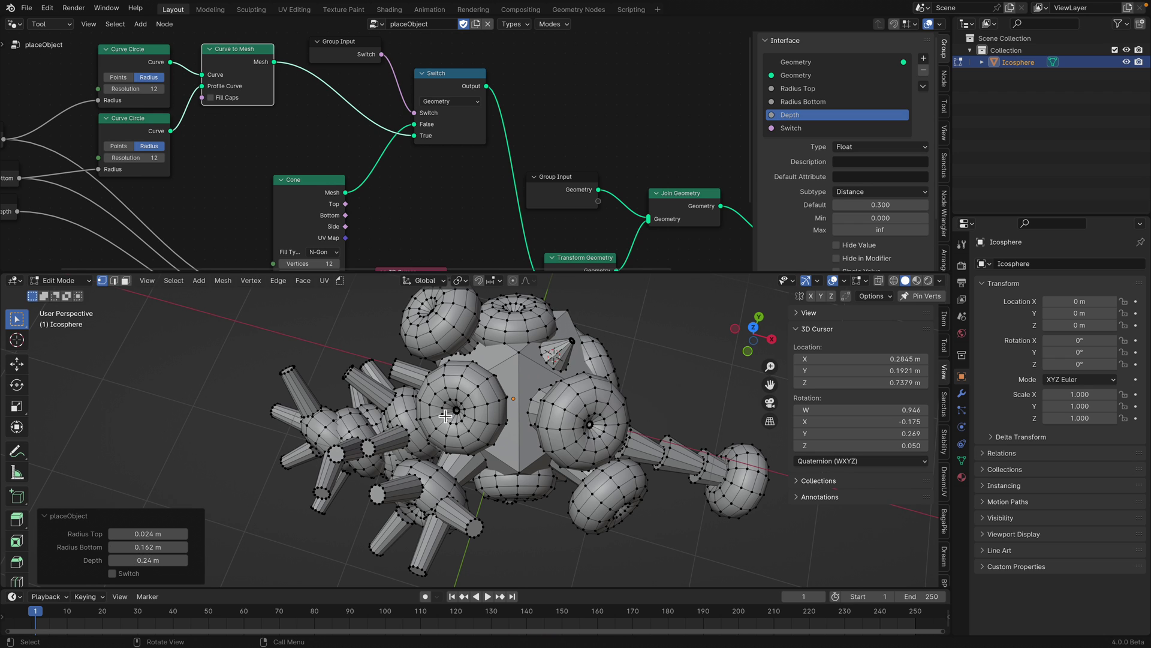
Add short cones around the far side of the icosphere by repositioning the 3D cursor and repeating placeObject
middle_click_drag(513, 409, 526, 378)
scroll(486, 413, "up", 4)
middle_click_drag(468, 438, 480, 364, "shift")
middle_click_drag(425, 321, 429, 444)
key("shift+r")
right_click(481, 410, "shift")
key("shift+r")
right_click(420, 446, "shift")
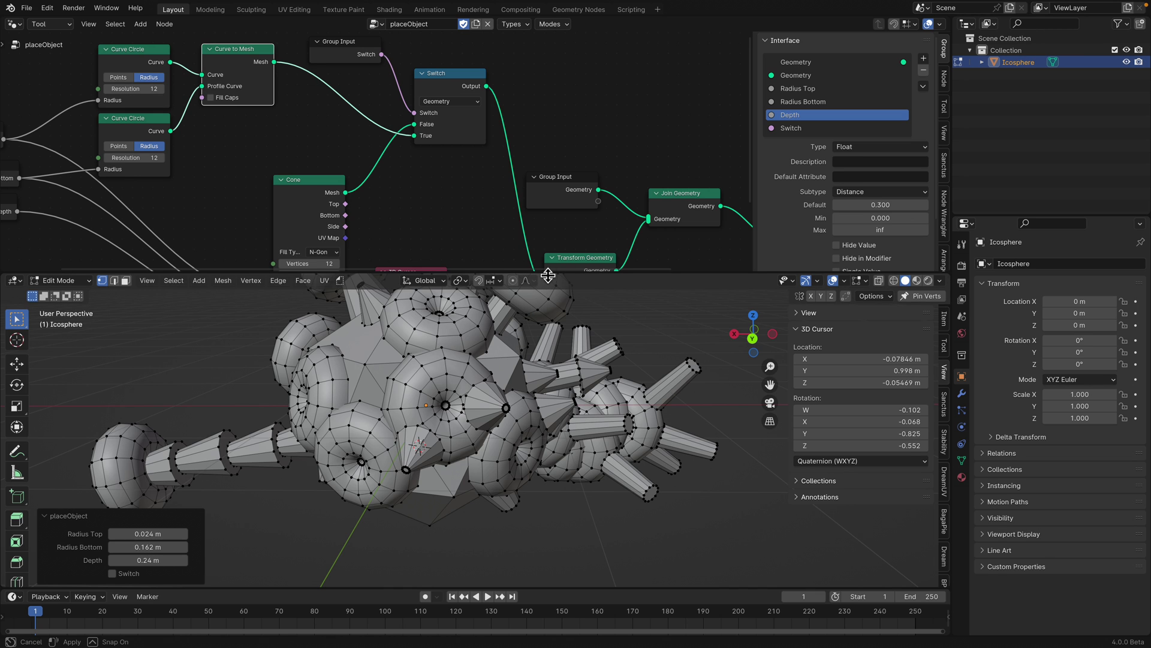
Enlarge the 3D viewport and place a short cone on the upper torus with placeObject
left_click_drag(547, 271, 539, 212)
scroll(470, 376, "up", 4)
scroll(438, 372, "up", 3, "shift")
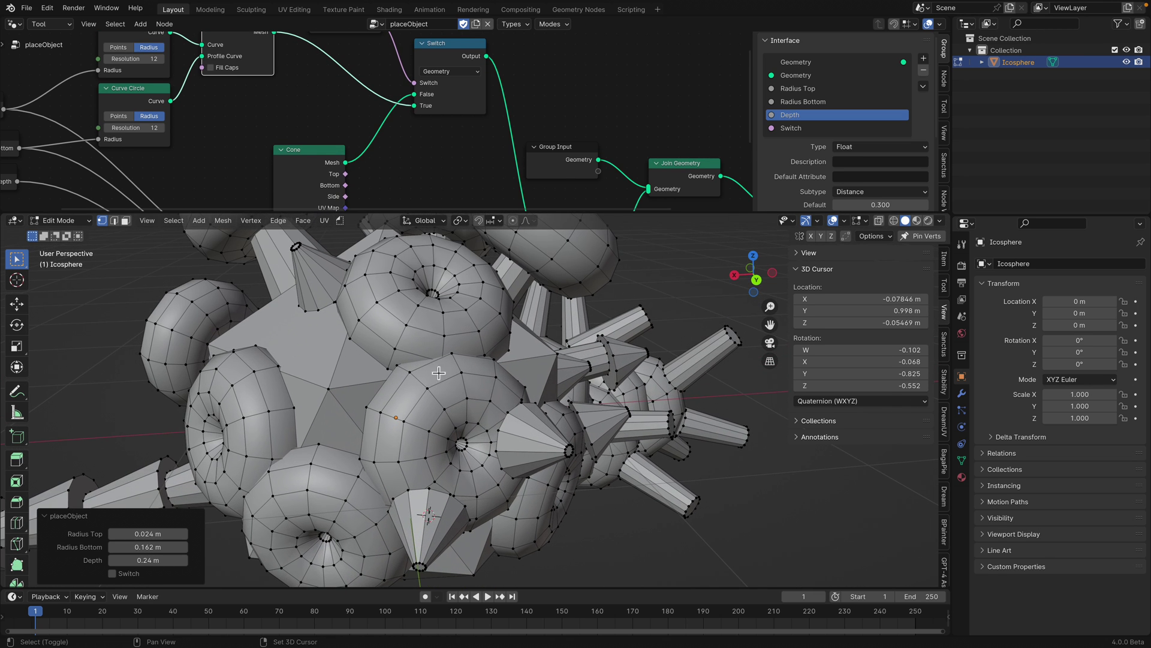
scroll(420, 319, "down", 3)
right_click(433, 360, "shift")
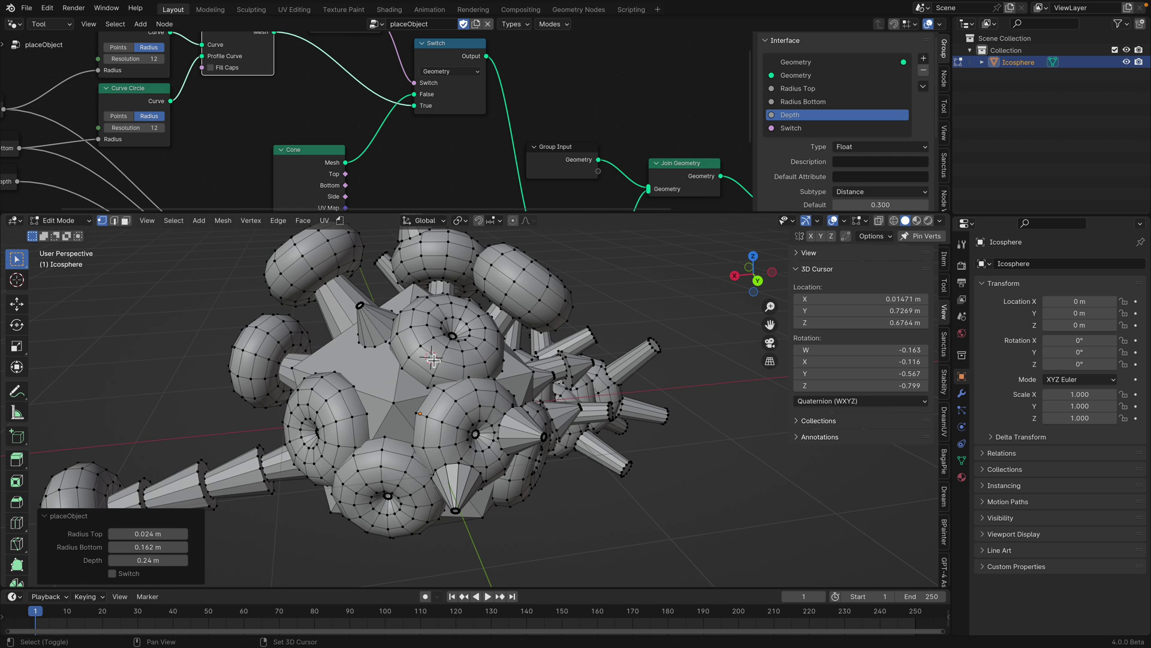
key("shift+r")
middle_click_drag(446, 371, 456, 366)
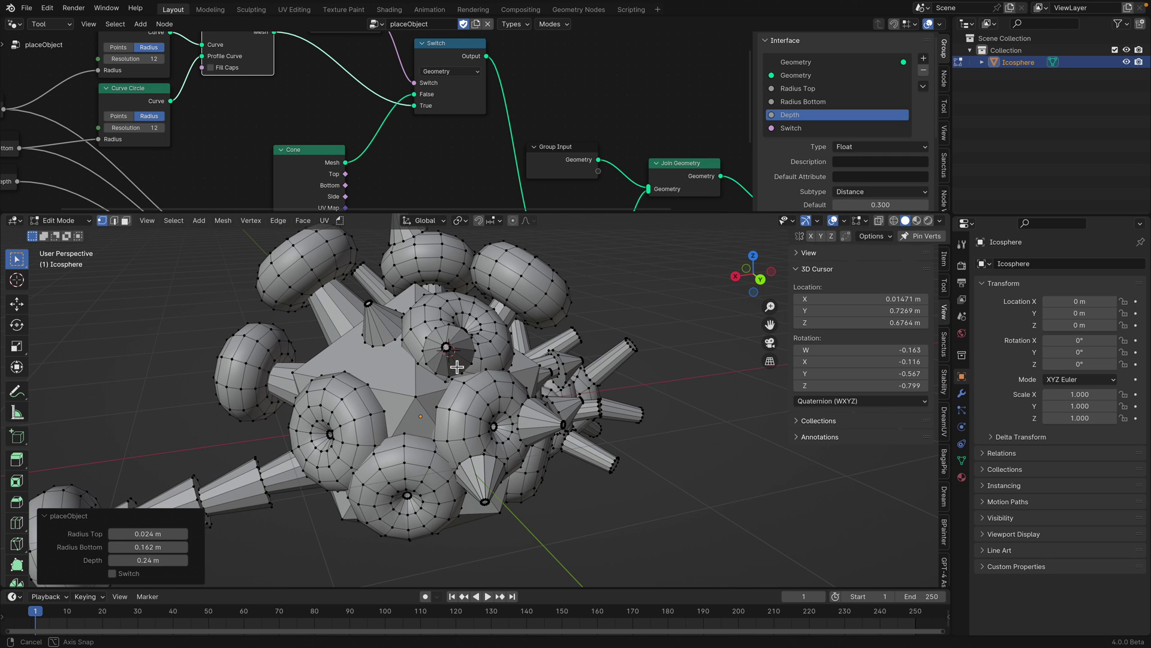
Add a short cone to the torus beside the cone chain and repeat placeObject from there
mouse_move(374, 423)
middle_mouse_down()
mouse_move(389, 421)
mouse_move(377, 412)
middle_mouse_up()
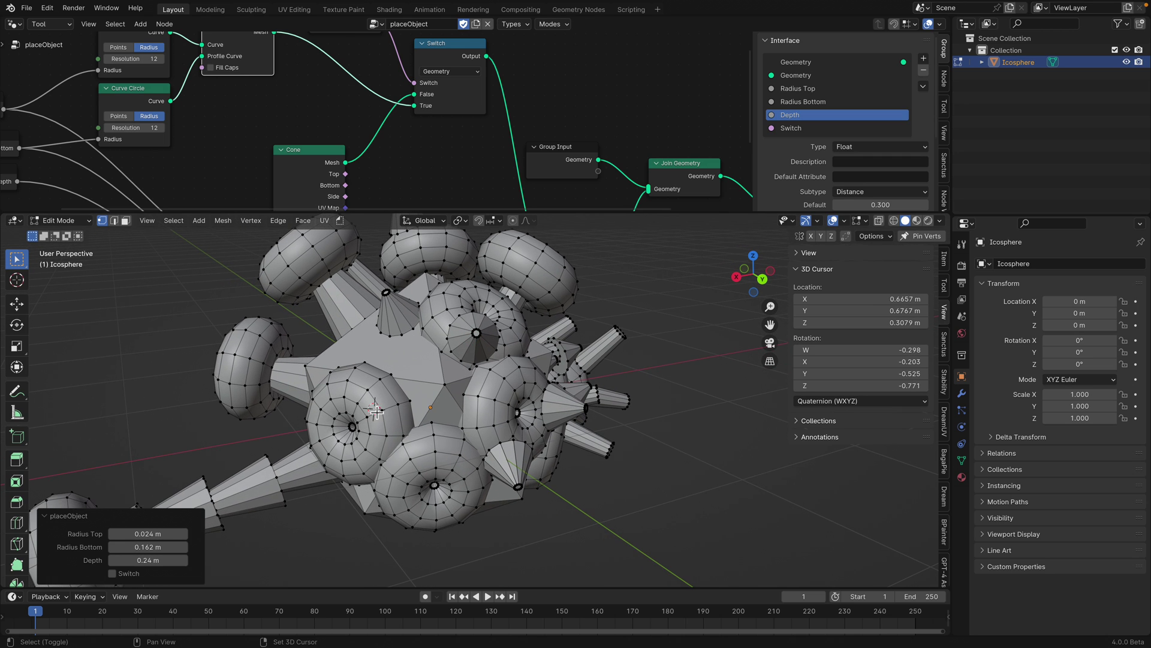
scroll(335, 414, "up", 2)
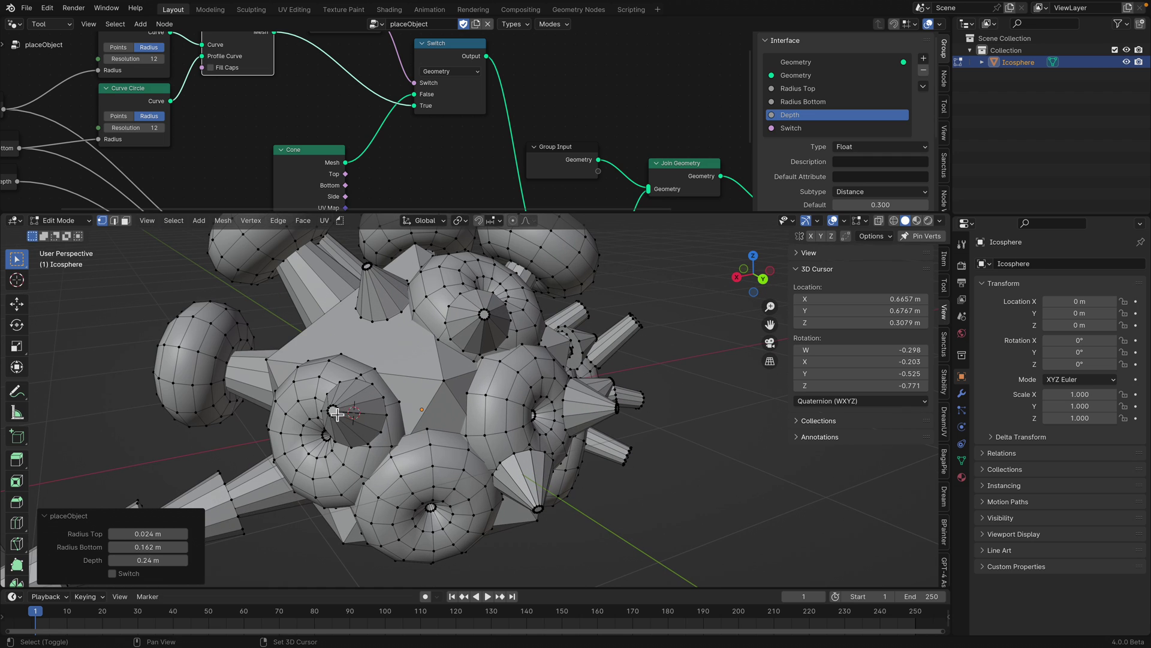
key("shift+r")
middle_click_drag(354, 411, 390, 415)
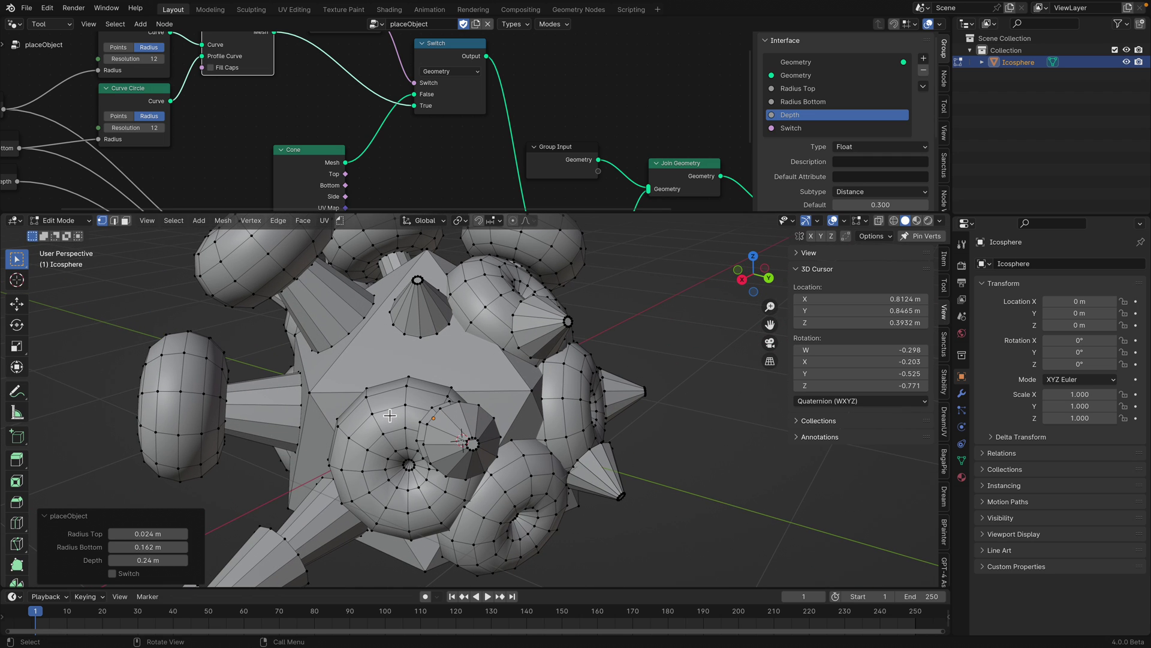
Hide the viewport sidebar, return to Object Mode, and save the file
key("n")
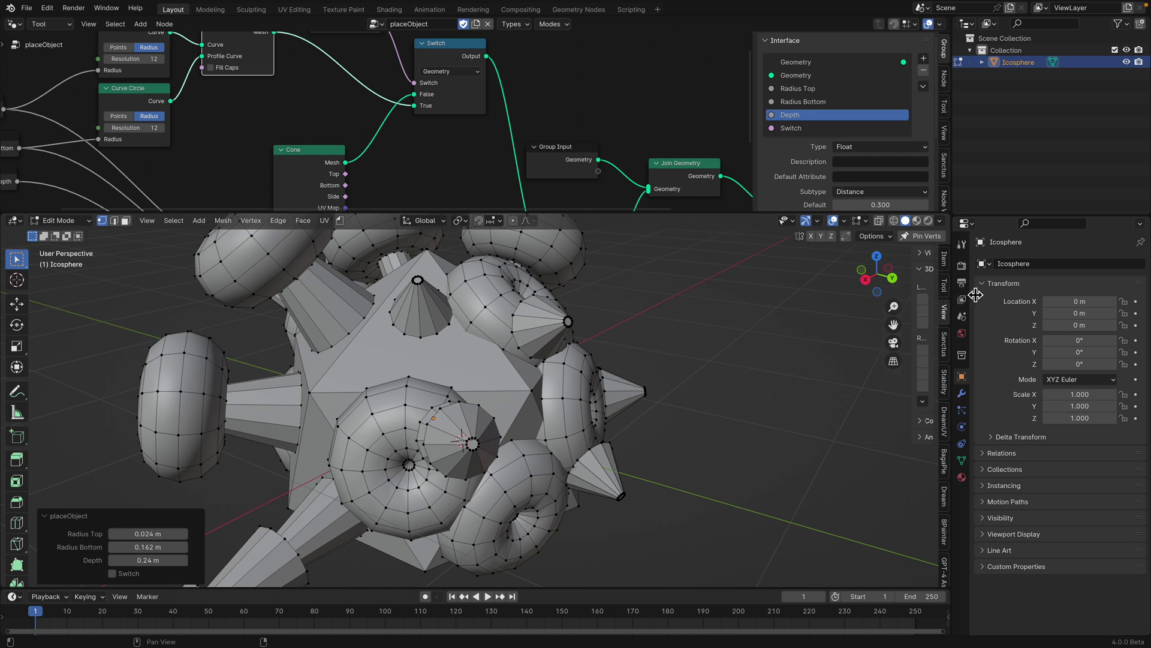
scroll(270, 275, "down", 5)
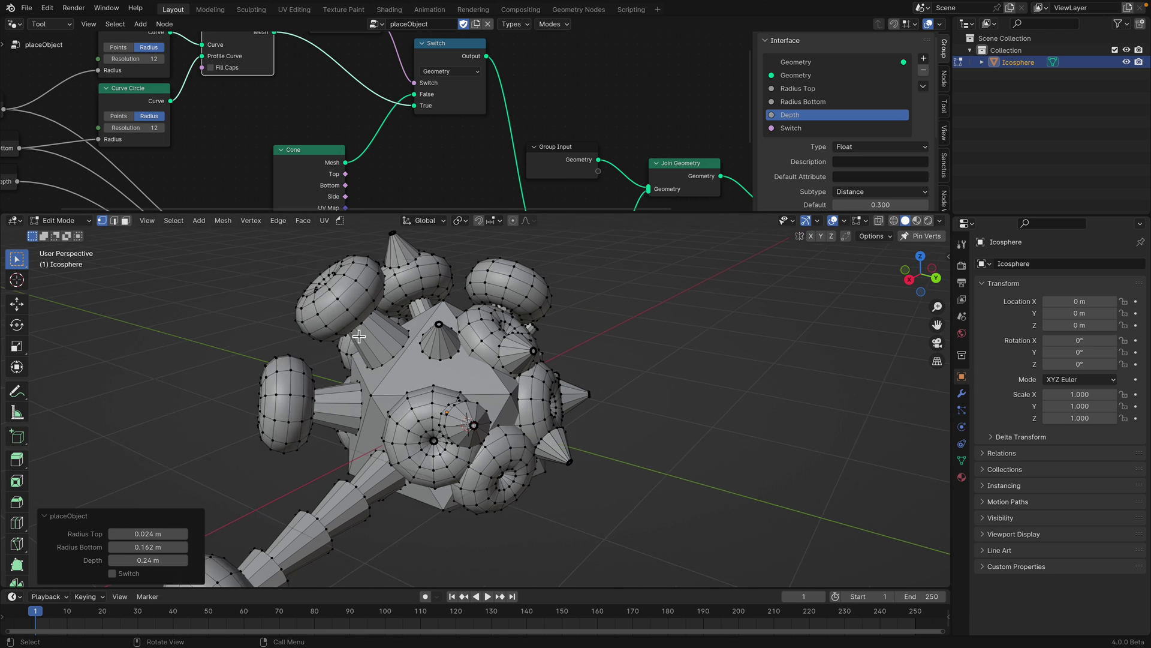
left_click(59, 221)
left_click(60, 234)
key("ctrl+s")
middle_click_drag(530, 386, 653, 396)
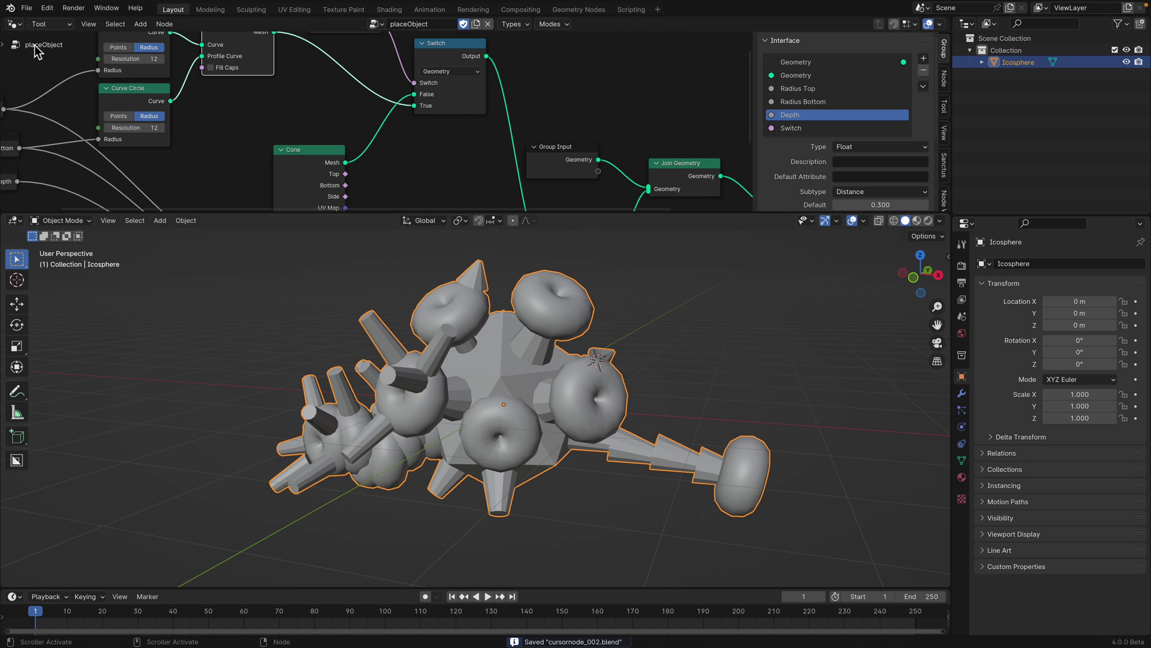
Save the scene as a new incremental version named cursornode_003.blend
left_click(34, 11)
left_click(60, 114)
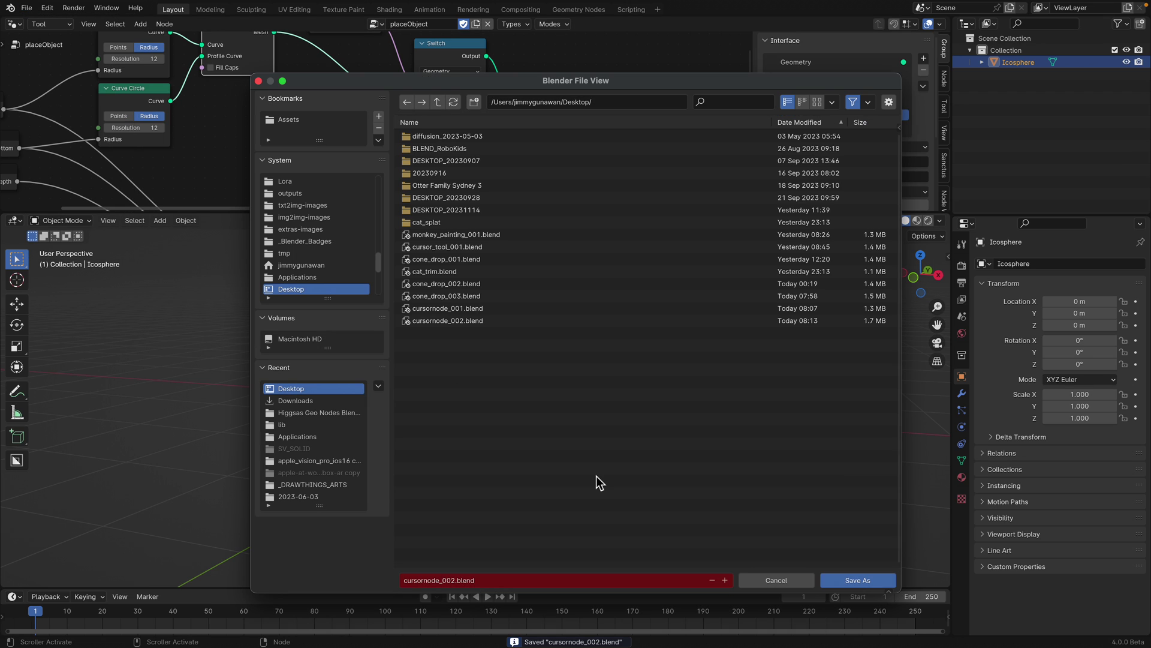
left_click(724, 580)
left_click(851, 580)
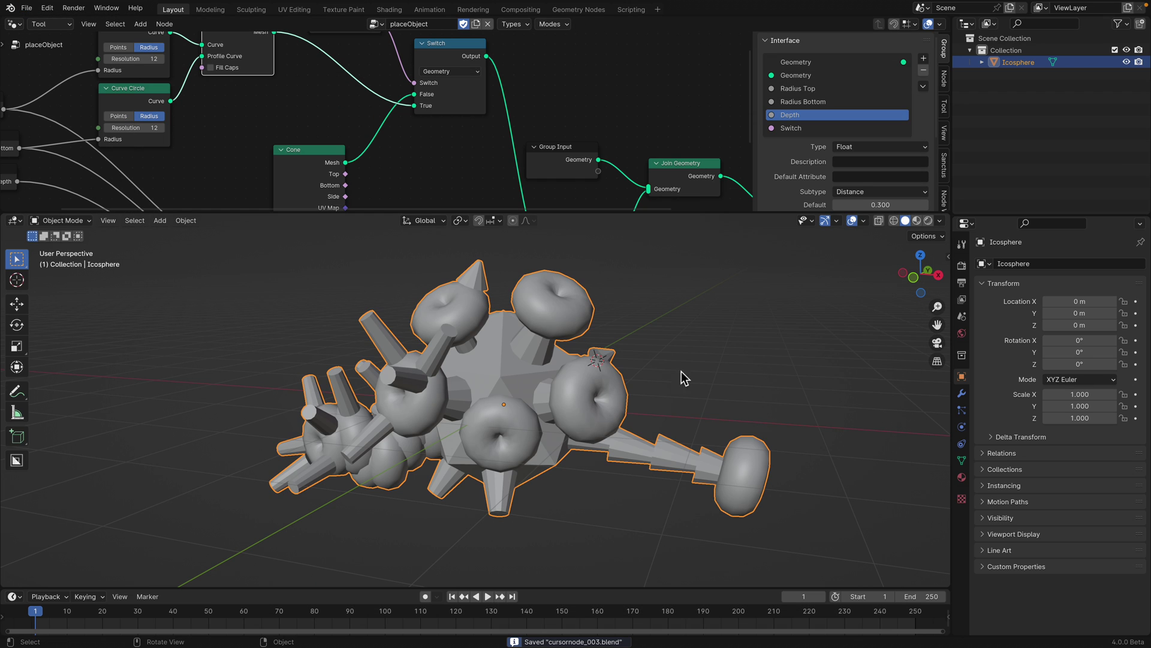
Enlarge the node editor, narrow its sidebar, and examine the whole placeObject node tree alongside the decorated icosphere
left_click(638, 228)
left_click_drag(639, 214, 644, 268)
scroll(578, 158, "down", 7)
middle_click_drag(585, 170, 601, 130)
scroll(335, 141, "down", 1)
middle_click_drag(353, 152, 352, 172)
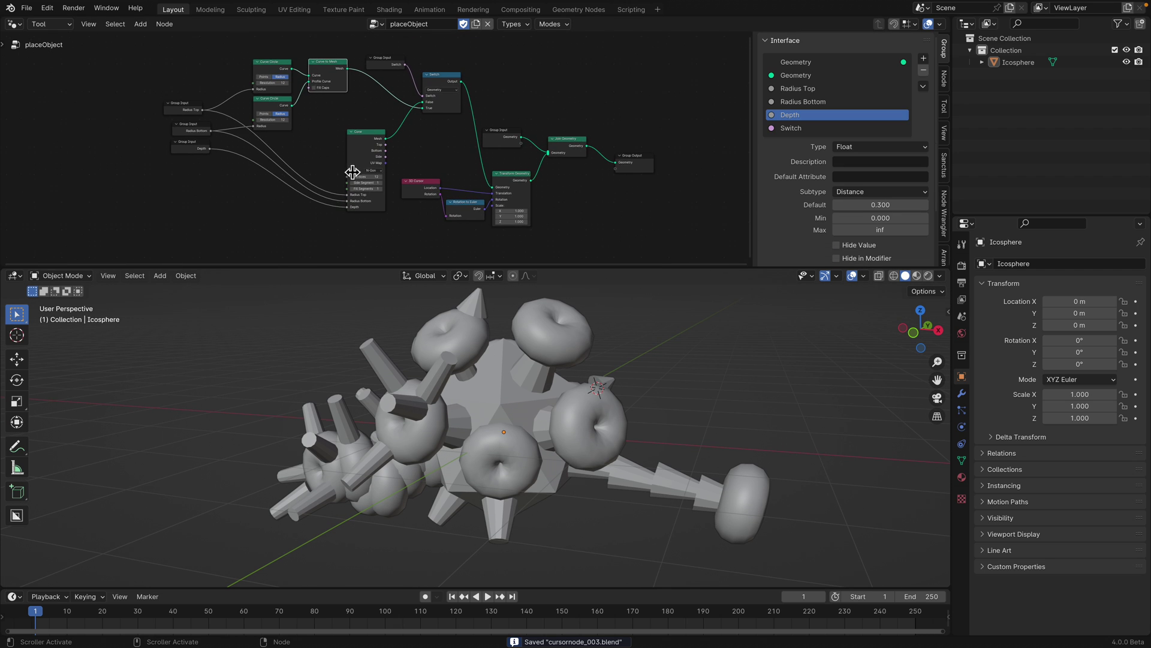
left_click_drag(757, 129, 794, 128)
left_click_drag(651, 268, 653, 277)
middle_click_drag(528, 444, 536, 461)
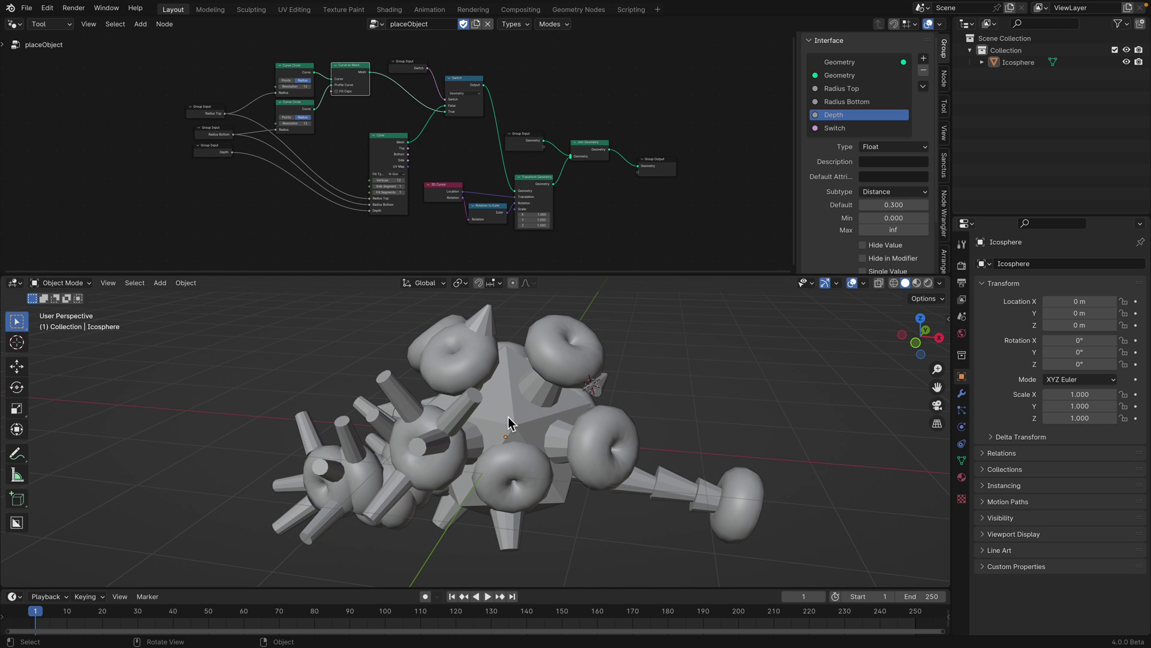
middle_click_drag(472, 427, 461, 437)
middle_click_drag(383, 189, 391, 225)
scroll(391, 225, "up", 1)
middle_click_drag(384, 164, 355, 132)
scroll(355, 132, "up", 1)
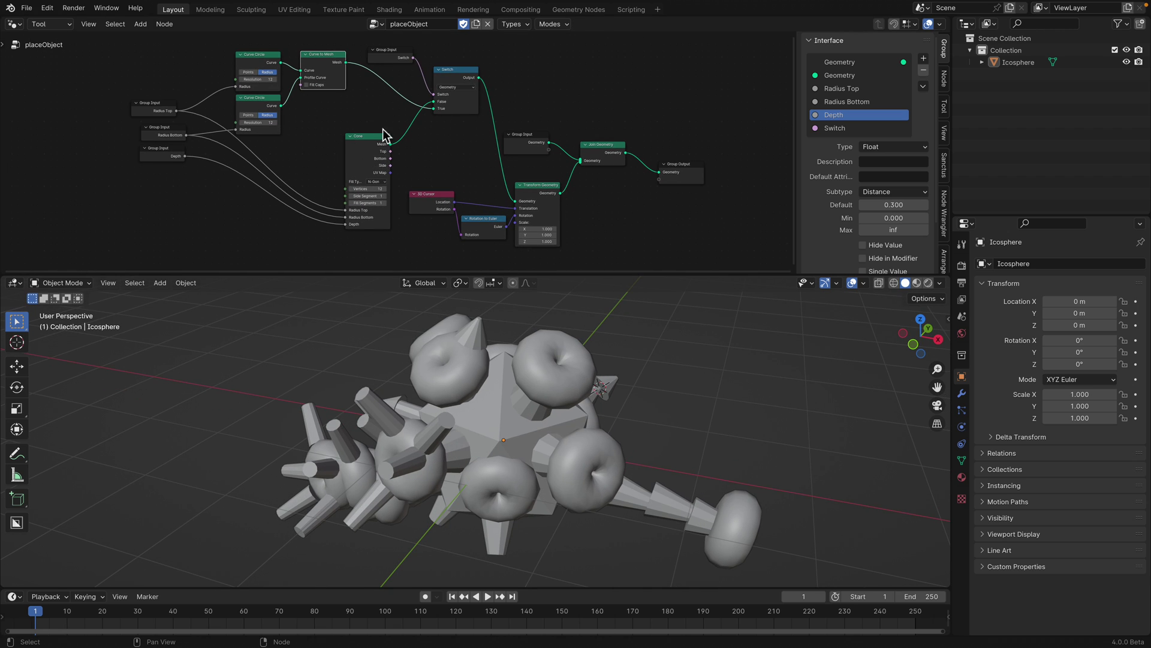
scroll(384, 133, "up", 1)
left_click_drag(508, 278, 500, 337)
scroll(405, 213, "up", 1)
scroll(404, 214, "down", 1)
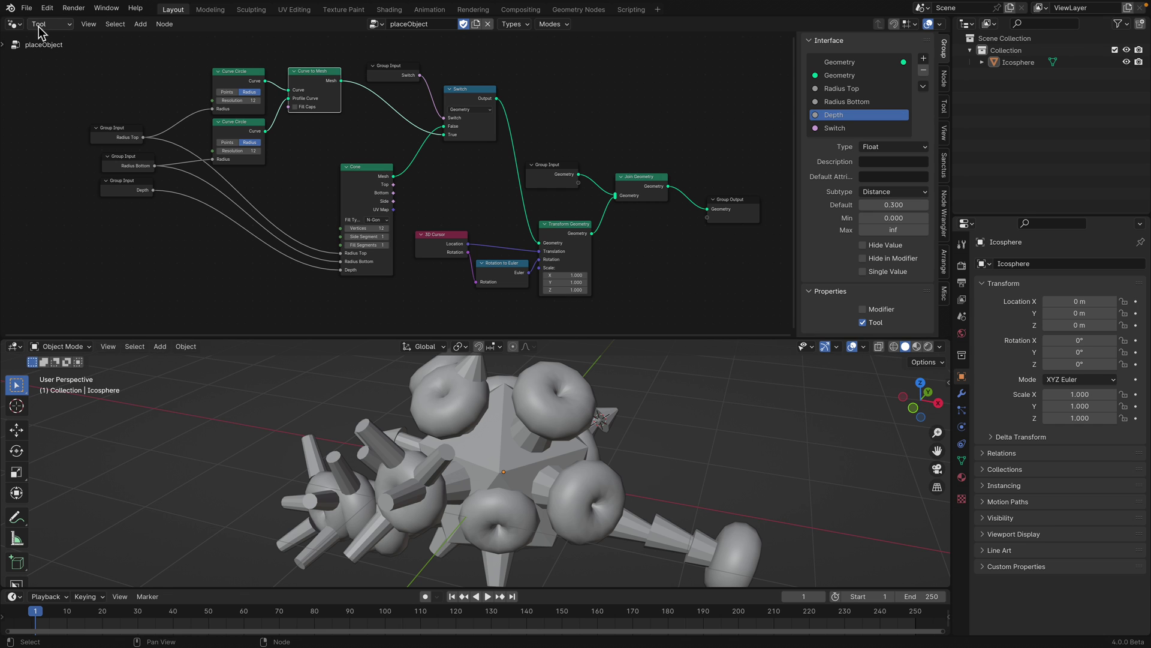
Examine the 3D Cursor, Rotation to Euler and Transform Geometry nodes up close, and view the icosphere from another side
left_click(569, 437)
key("Tab")
middle_click_drag(549, 462, 540, 458)
key("Tab")
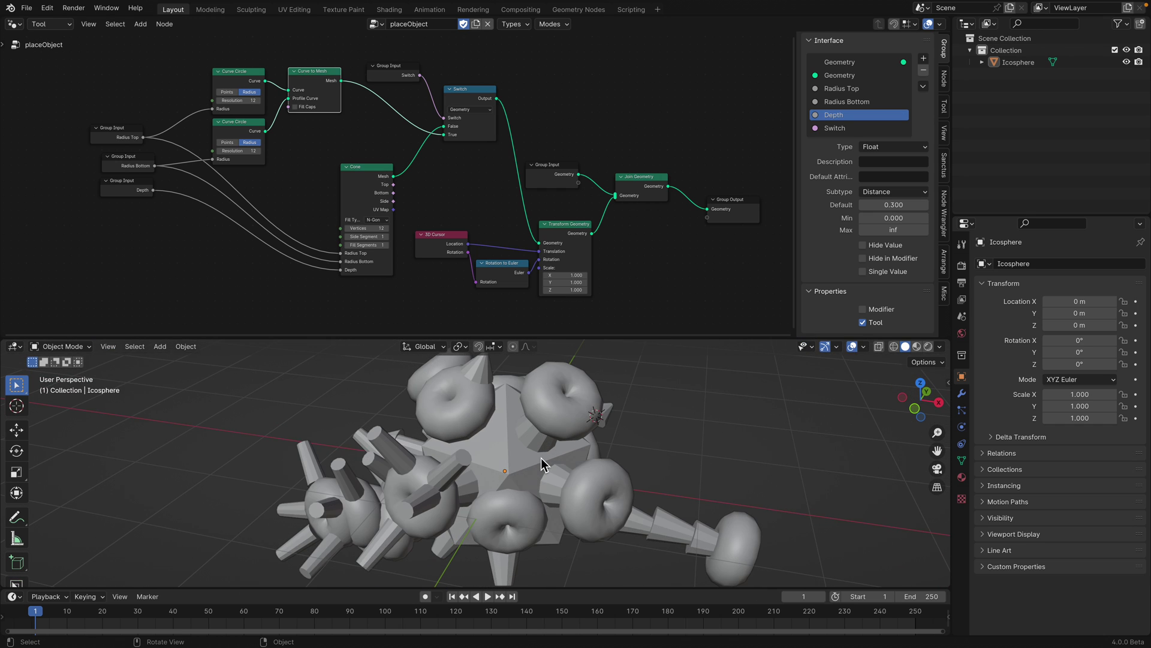
left_click_drag(573, 341, 573, 298)
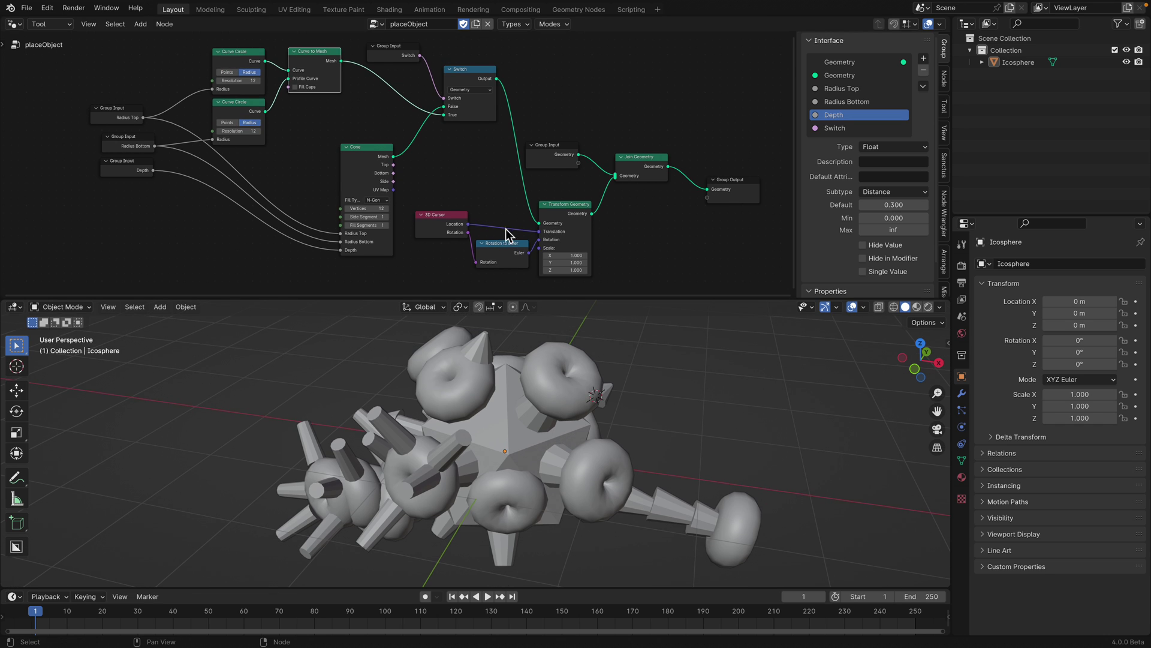
scroll(471, 170, "up", 4)
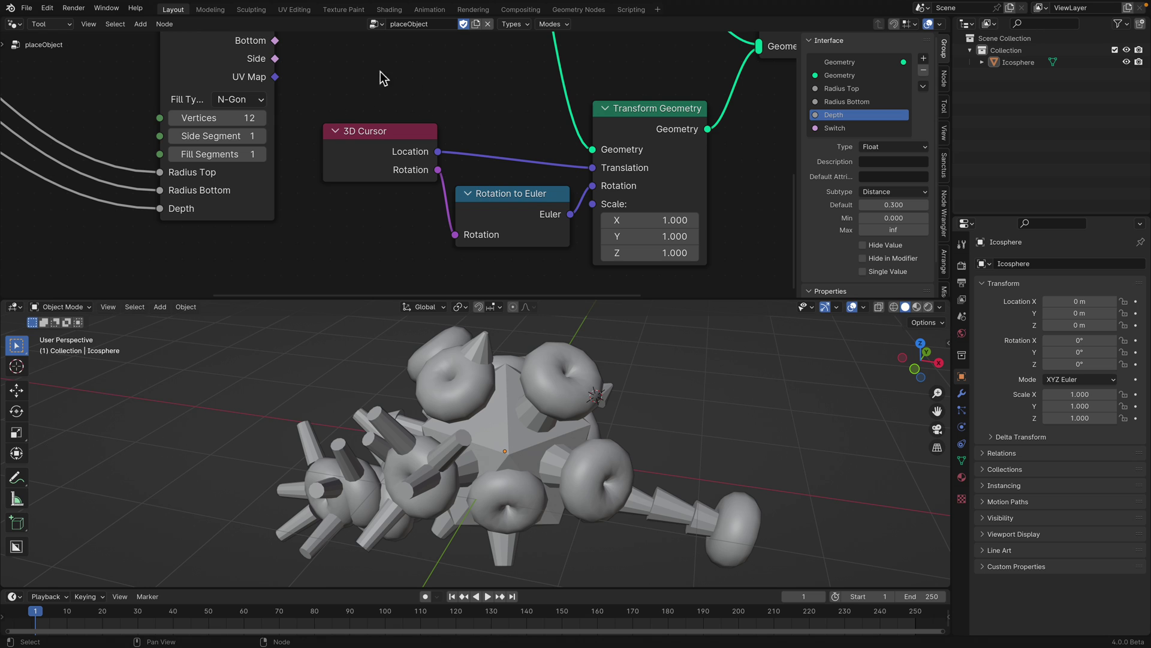
middle_click_drag(493, 444, 431, 410)
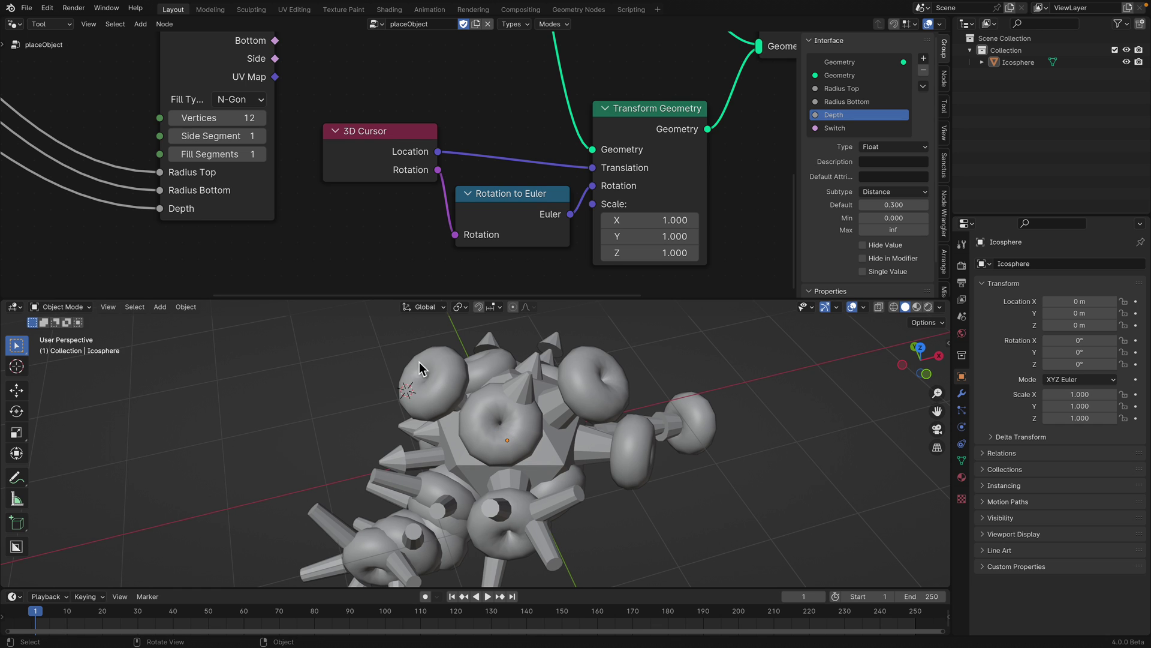
In Edit Mode, chain three placeObject cones outward from the torus at the 3D cursor, using the default radii and depth
left_click(66, 307)
left_click(78, 336)
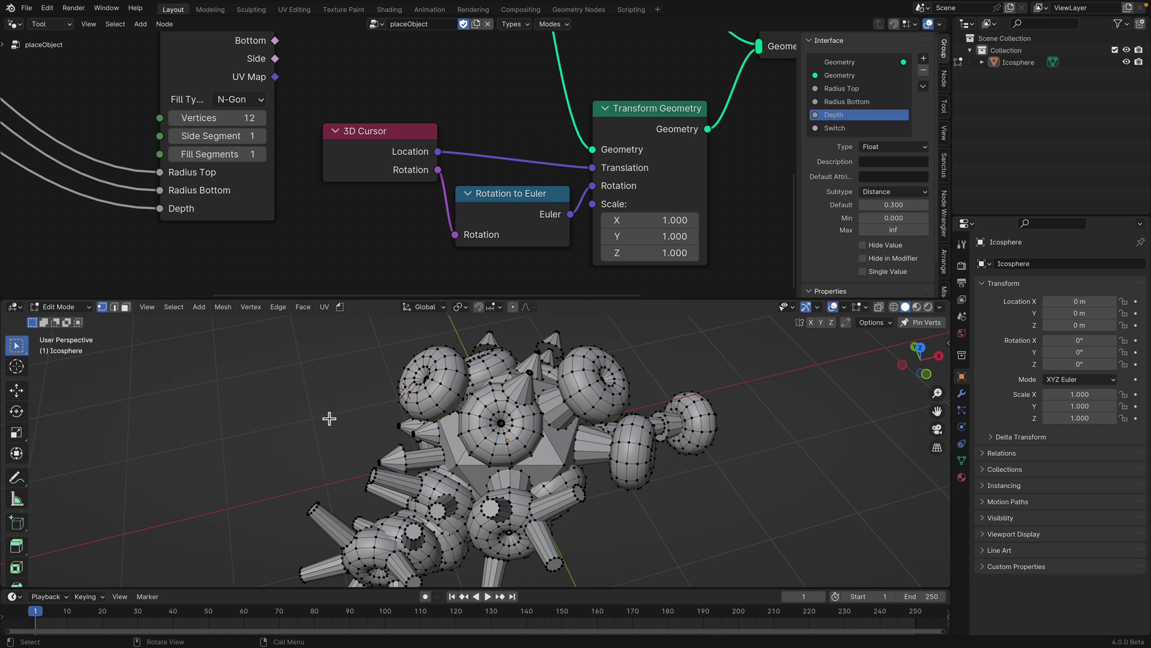
scroll(359, 372, "up", 2)
scroll(360, 369, "up", 4)
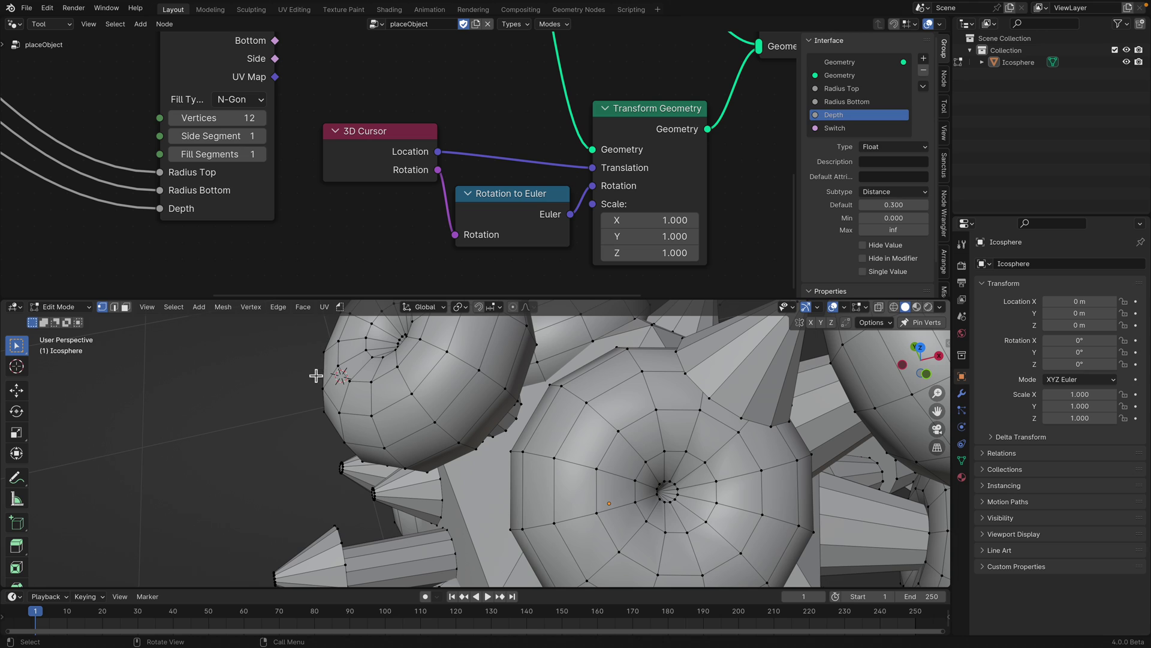
scroll(367, 366, "down", 2)
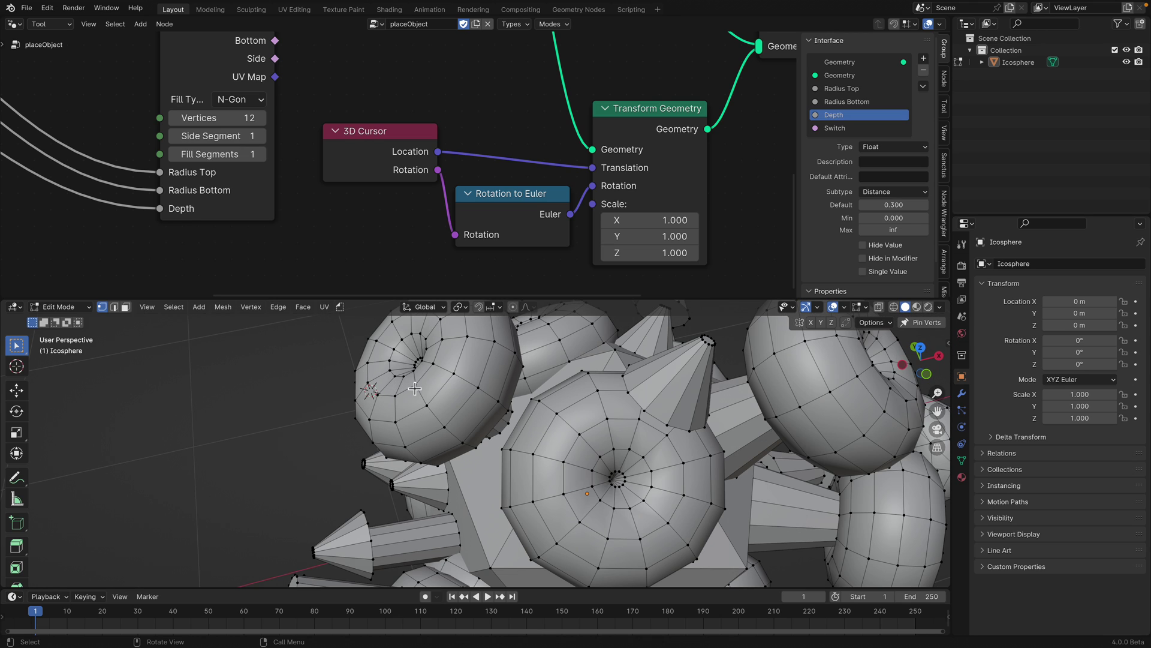
left_click(343, 312)
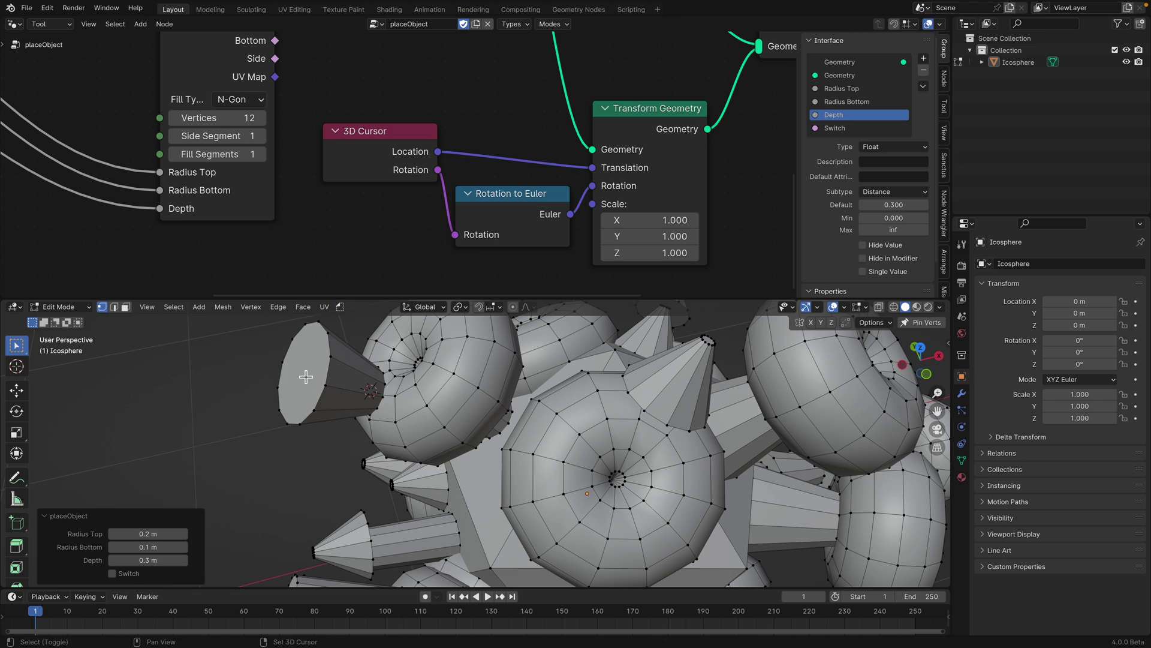
left_click(343, 310)
left_click(351, 332)
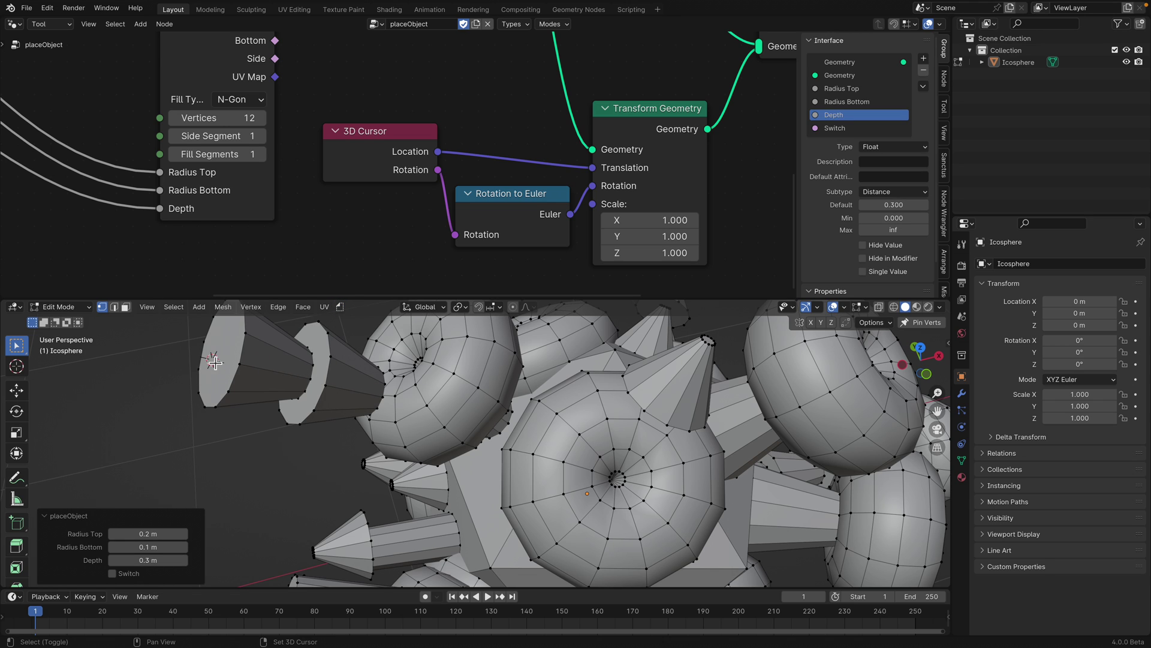
left_click(340, 307)
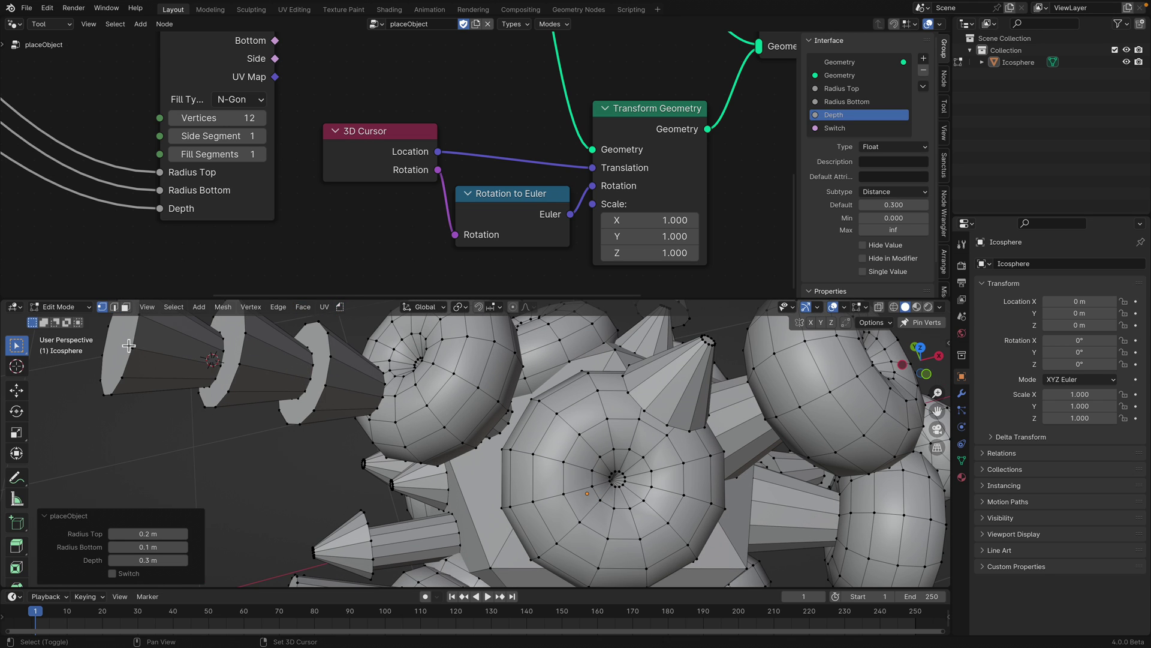
Place a torus on the mesh with placeObject, enabling Switch and setting Radius Top to 0.252 m and Radius Bottom to 0.156 m
scroll(479, 389, "down", 5)
middle_click_drag(456, 383, 560, 420)
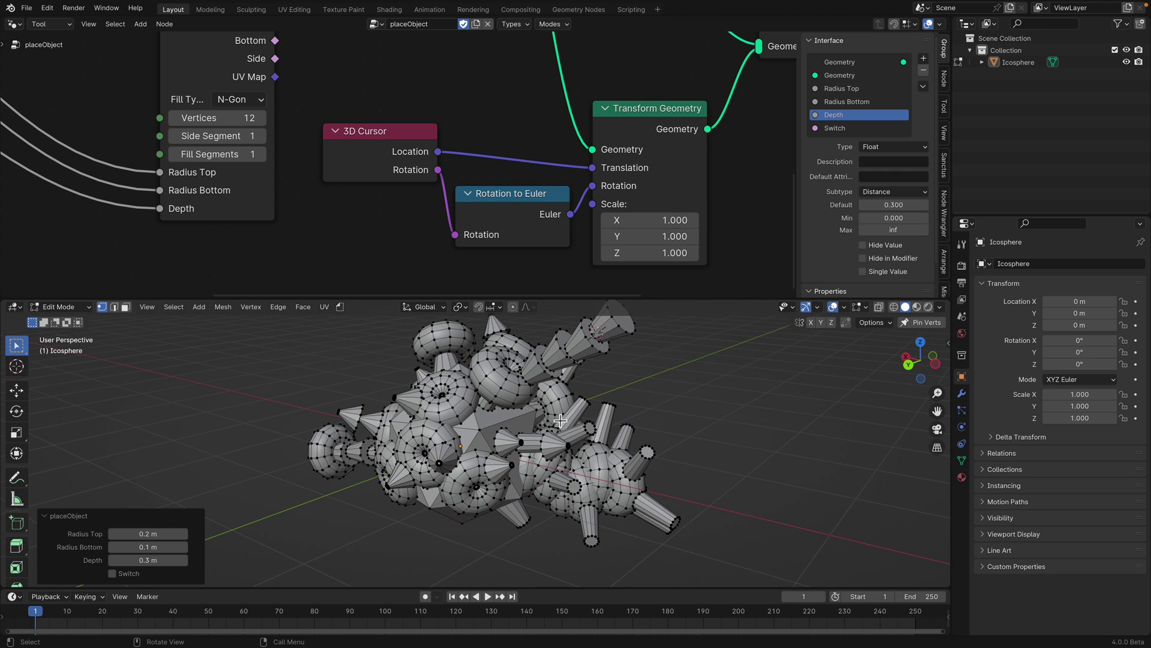
middle_click_drag(504, 393, 359, 390)
right_click(441, 417, "shift")
key("shift+r")
left_click(125, 577)
middle_click_drag(282, 488, 301, 465)
left_click_drag(147, 534, 154, 558)
middle_click_drag(360, 468, 494, 480)
scroll(451, 458, "up", 4)
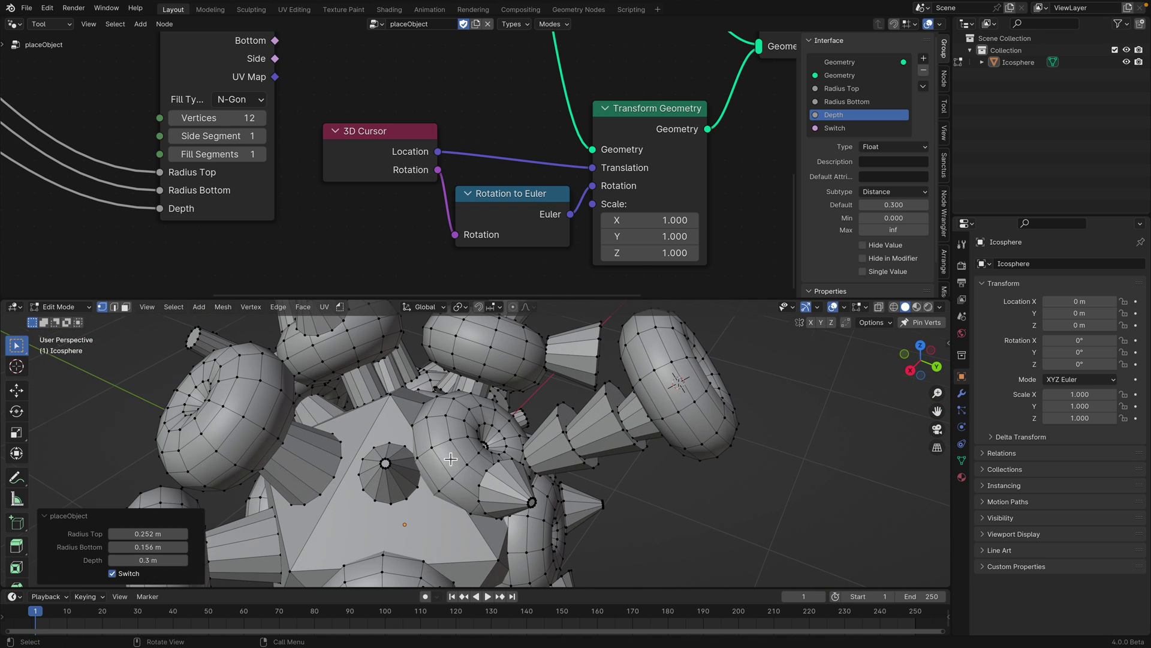
Move the 3D cursor to the neighbouring torus beside the cone and repeat placeObject to add another large torus
middle_click_drag(391, 466, 416, 435)
right_click(455, 475, "shift")
key("shift+r")
scroll(457, 477, "down", 3)
Save the file and return to Object Mode
key("ctrl+s")
scroll(532, 470, "down", 2)
key("Tab")
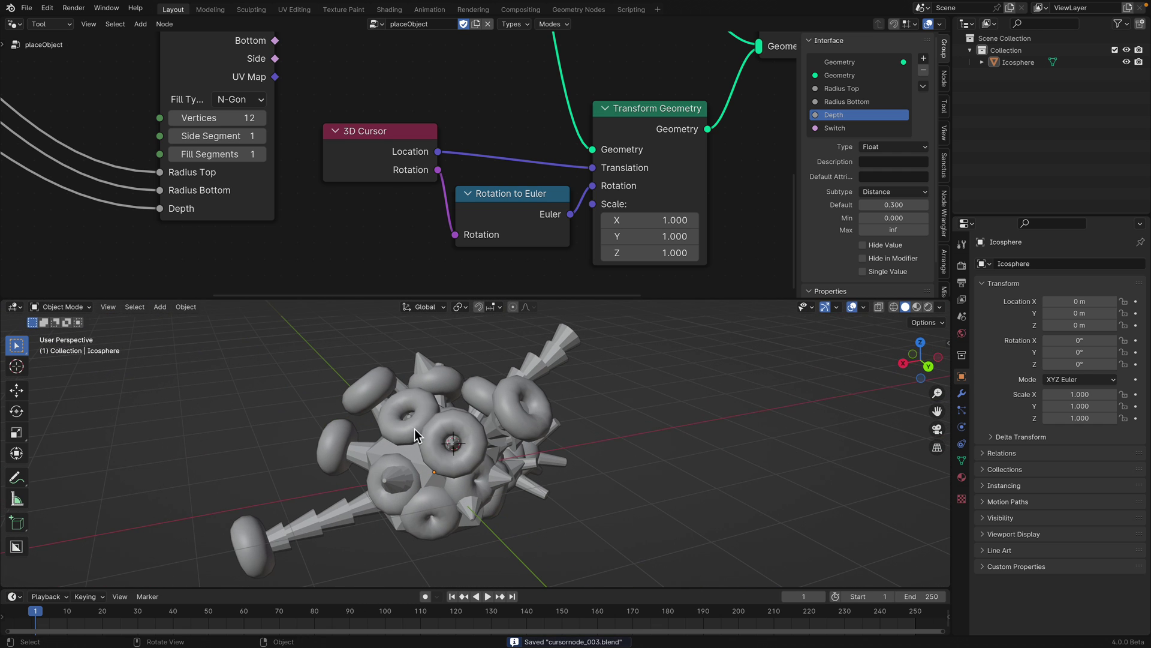
Switch to Sculpt Mode and remesh the icosphere with a 0.1 m voxel size
left_click(76, 307)
left_click(67, 347)
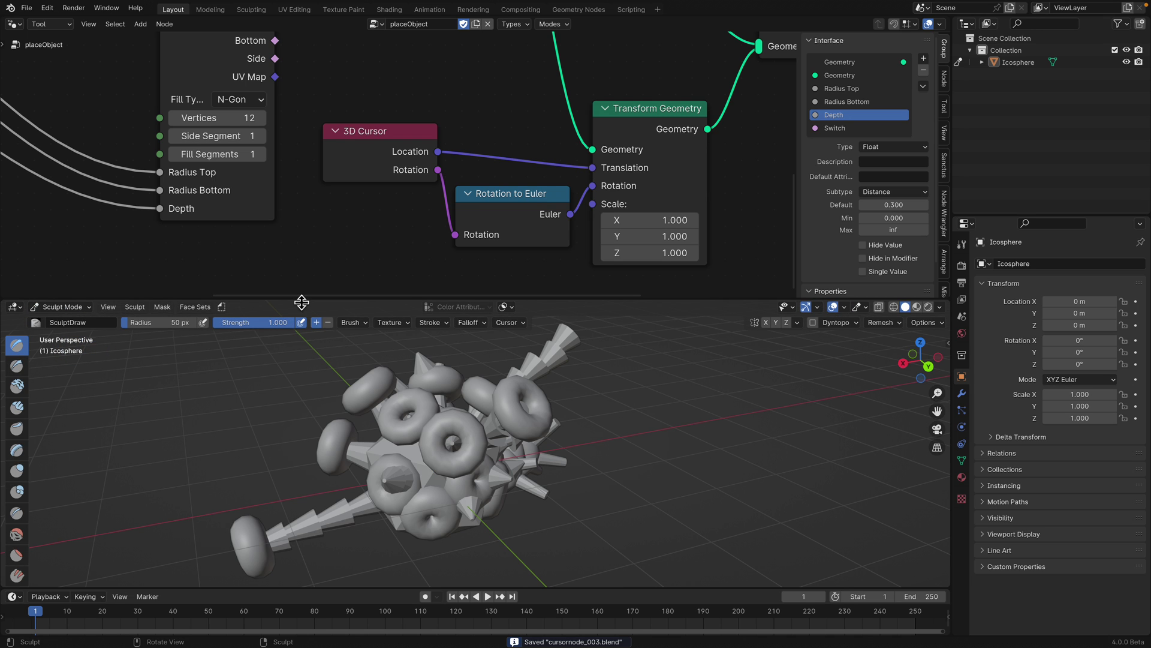
left_click_drag(301, 302, 302, 234)
middle_click_drag(312, 324, 443, 358)
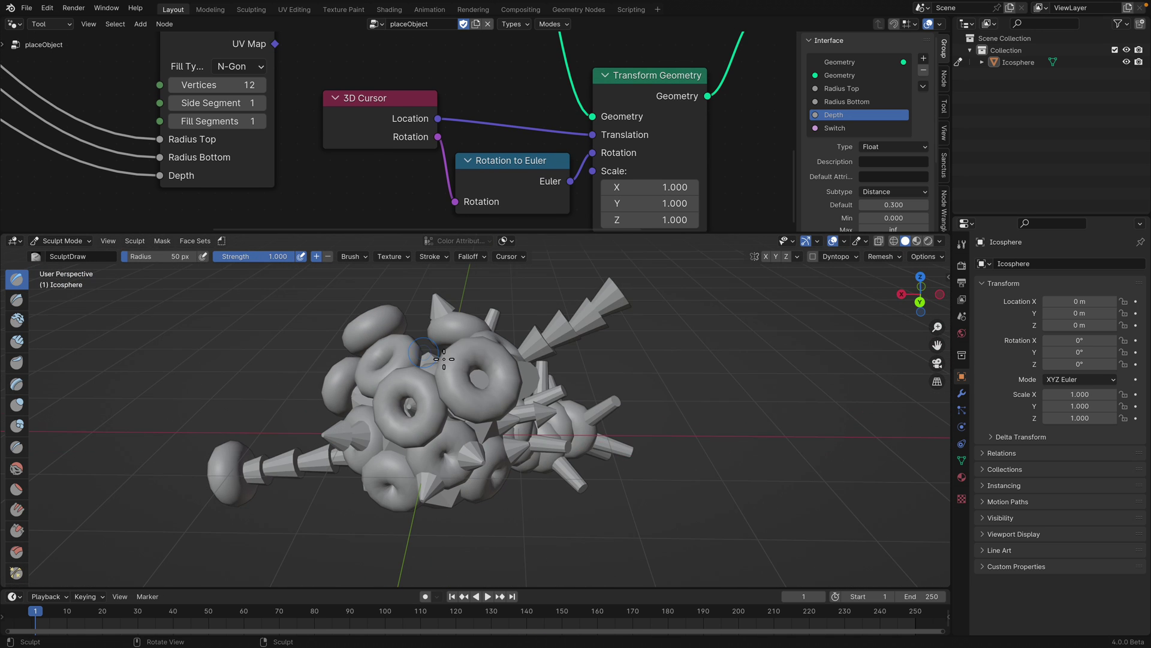
left_click(880, 256)
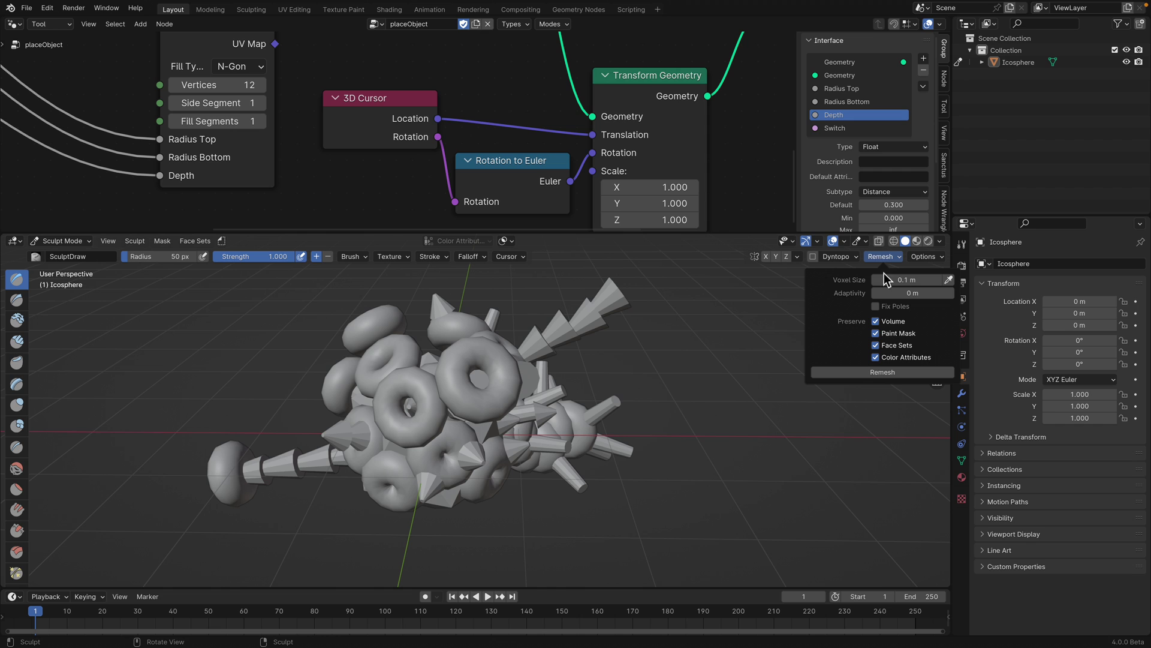
left_click(879, 374)
Set the sculpt pivot position at several points on the remeshed tori
middle_click_drag(810, 398, 669, 404)
scroll(600, 396, "up", 1)
right_click(500, 371, "shift")
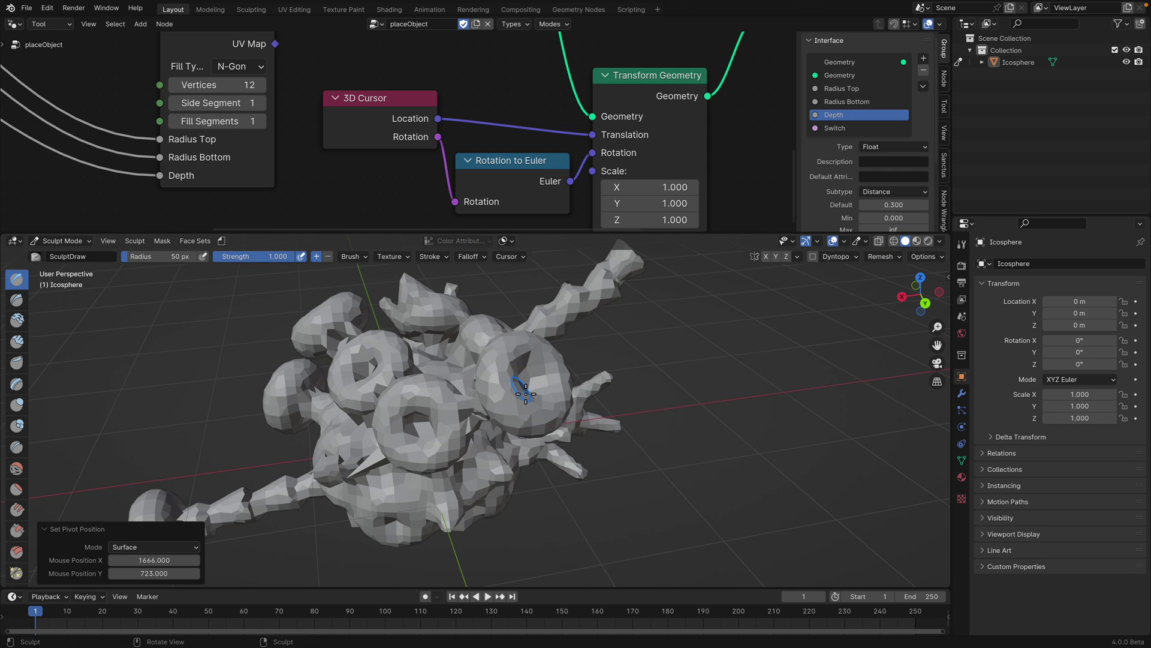
right_click(492, 363, "shift")
scroll(510, 375, "up", 1)
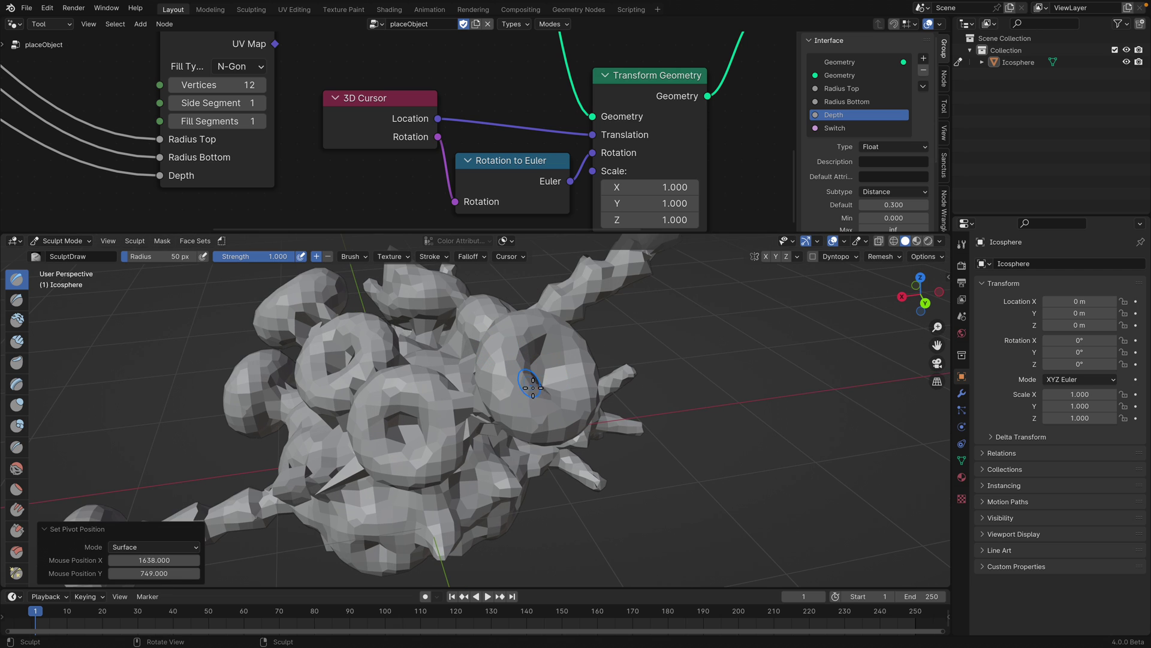
left_click(505, 374, "ctrl+shift")
middle_click_drag(514, 370, 550, 355)
right_click(549, 329, "shift")
middle_click_drag(579, 306, 564, 310)
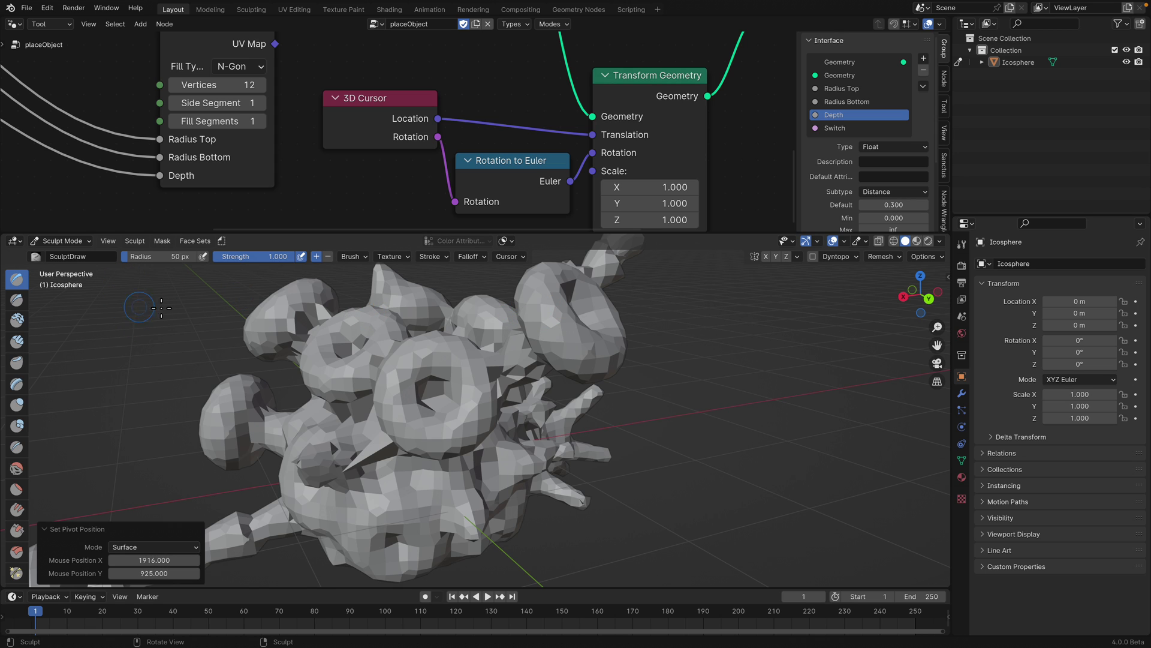
Return to Edit Mode and place a default-sized placeObject cone at the 3D cursor on the upper remeshed torus
left_click(75, 242)
left_click(76, 267)
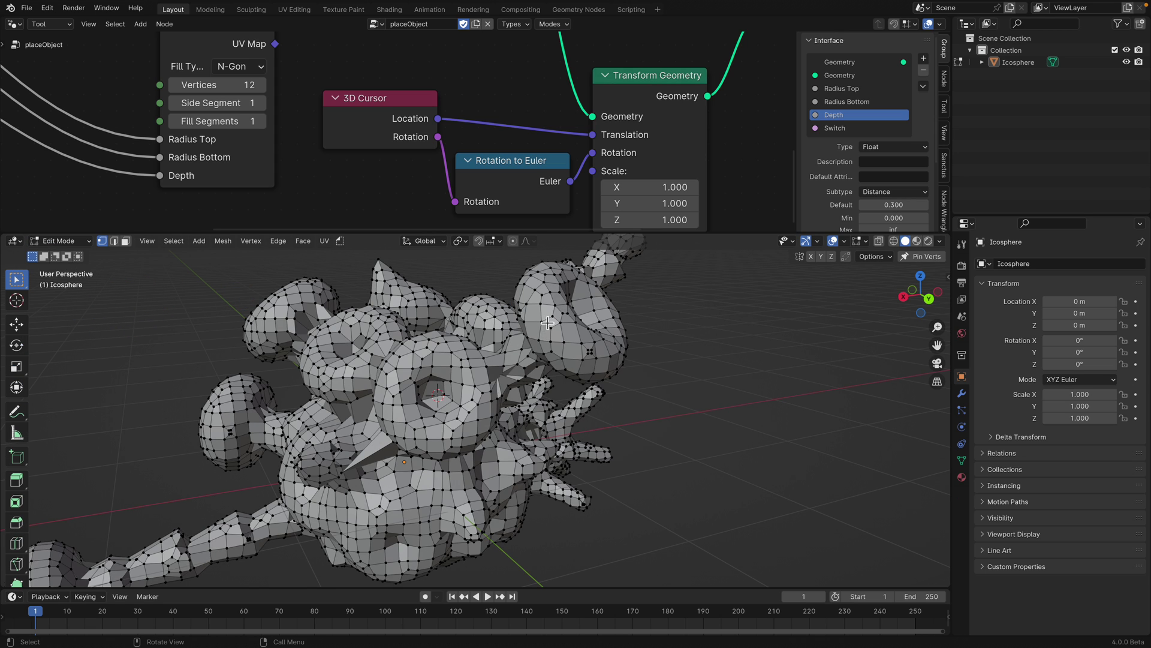
middle_click_drag(552, 332, 524, 349)
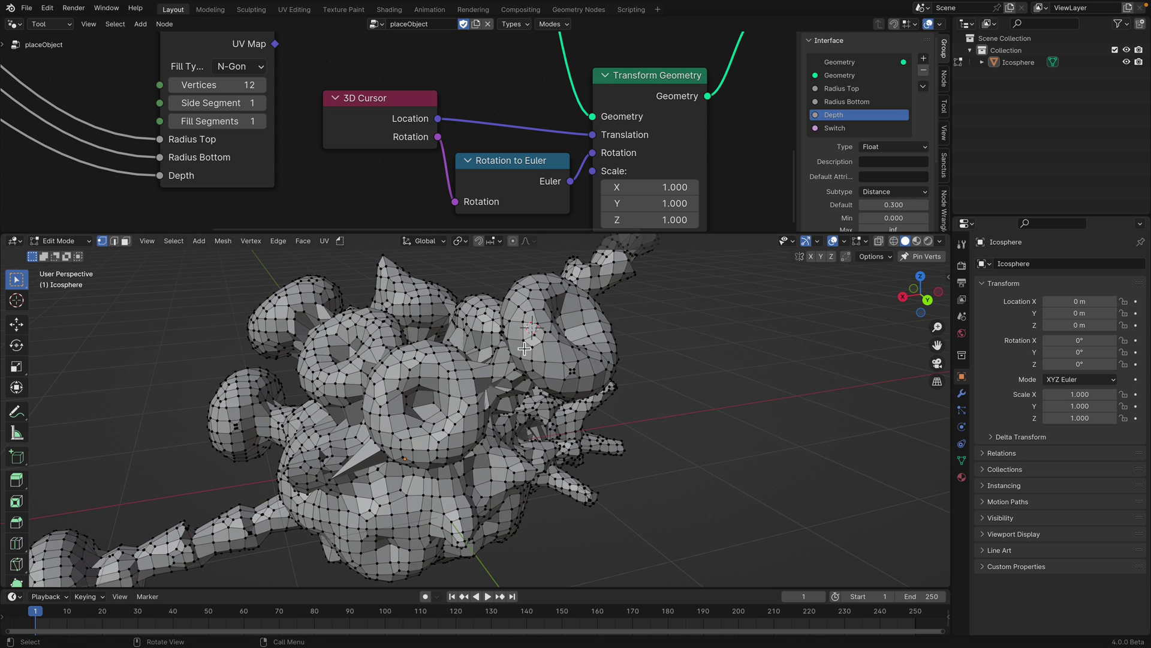
left_click(340, 241)
middle_click_drag(530, 152, 515, 165)
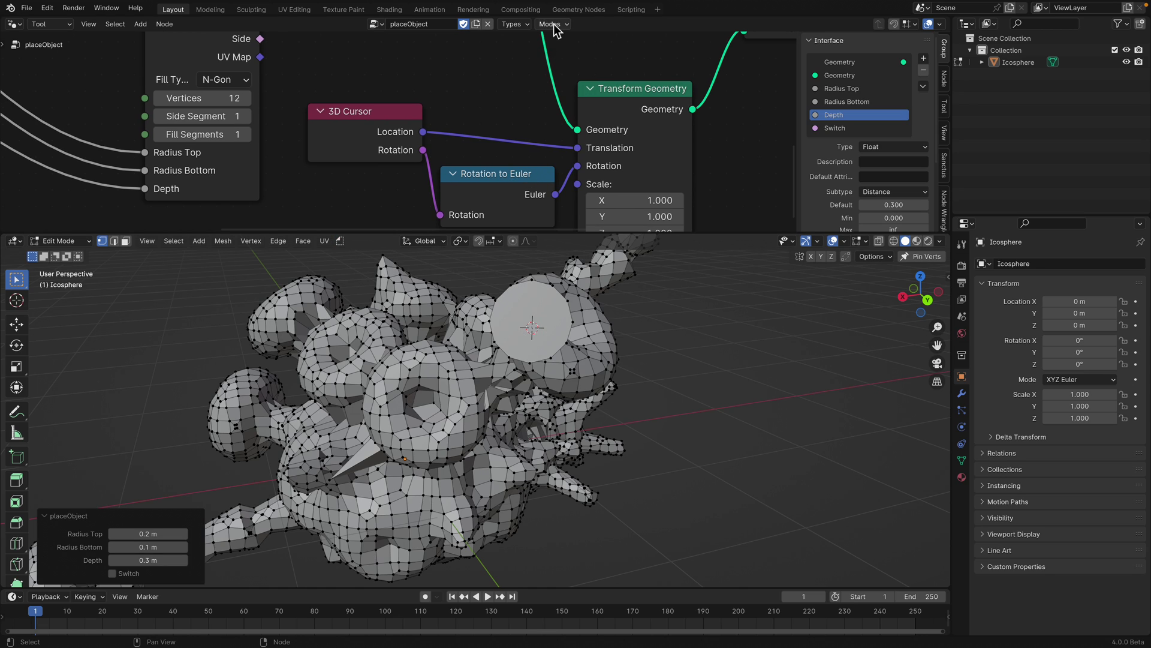
Check the supported modes and types of the placeObject tool, and save the file
left_click(511, 60)
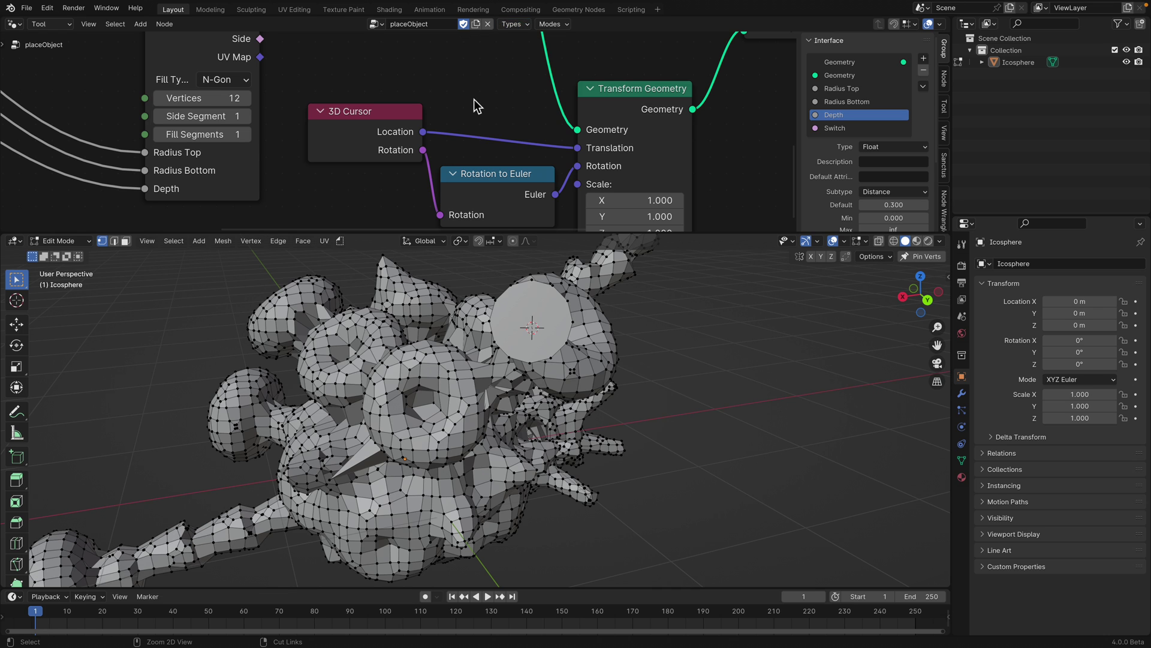
key("ctrl+s")
left_click(516, 26)
Build a chain of default placeObject cones outward from the remeshed torus by moving the 3D cursor and repeating the tool
middle_click_drag(554, 324, 492, 356)
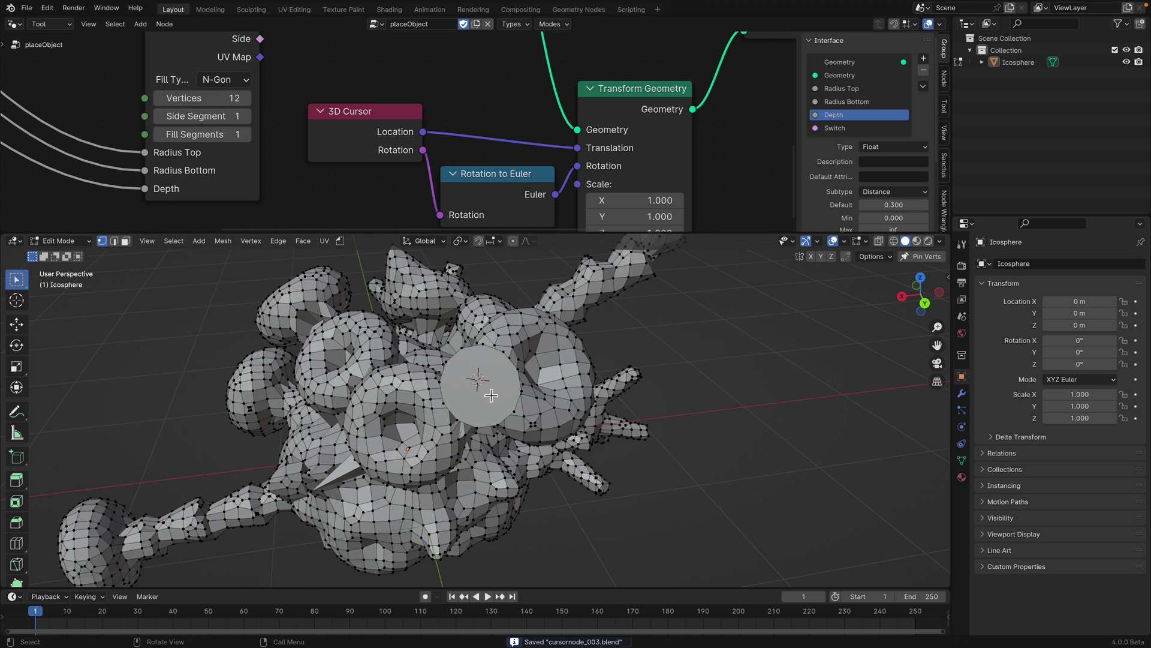
left_click(339, 241)
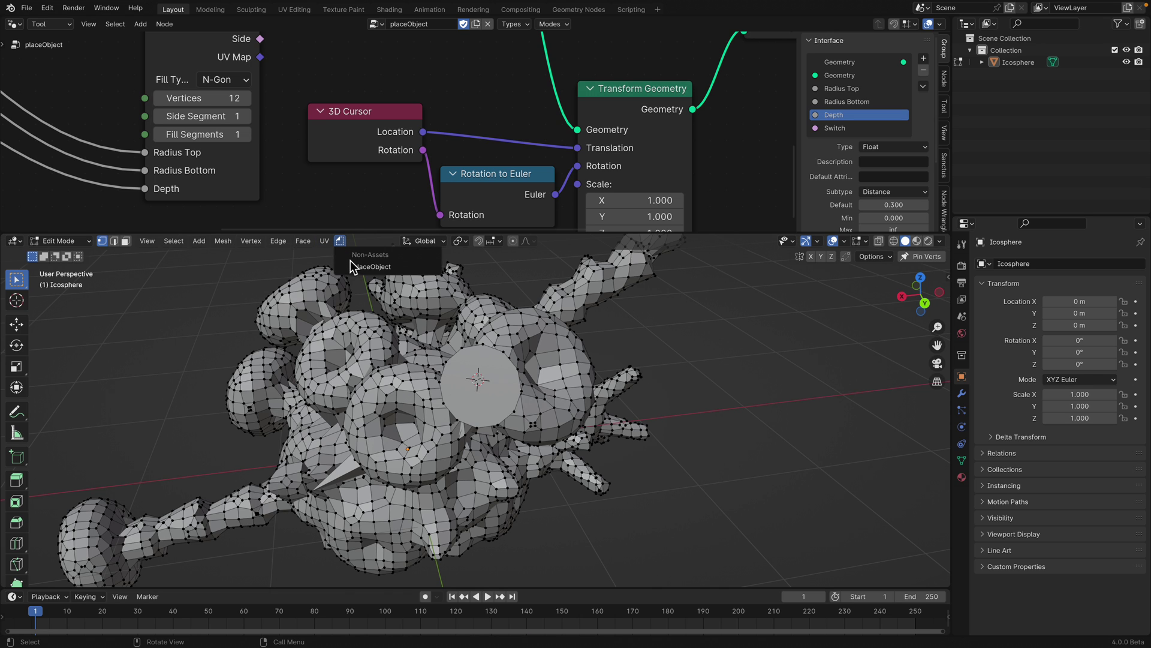
left_click(352, 266)
middle_click_drag(470, 406, 523, 403)
key("shift+r")
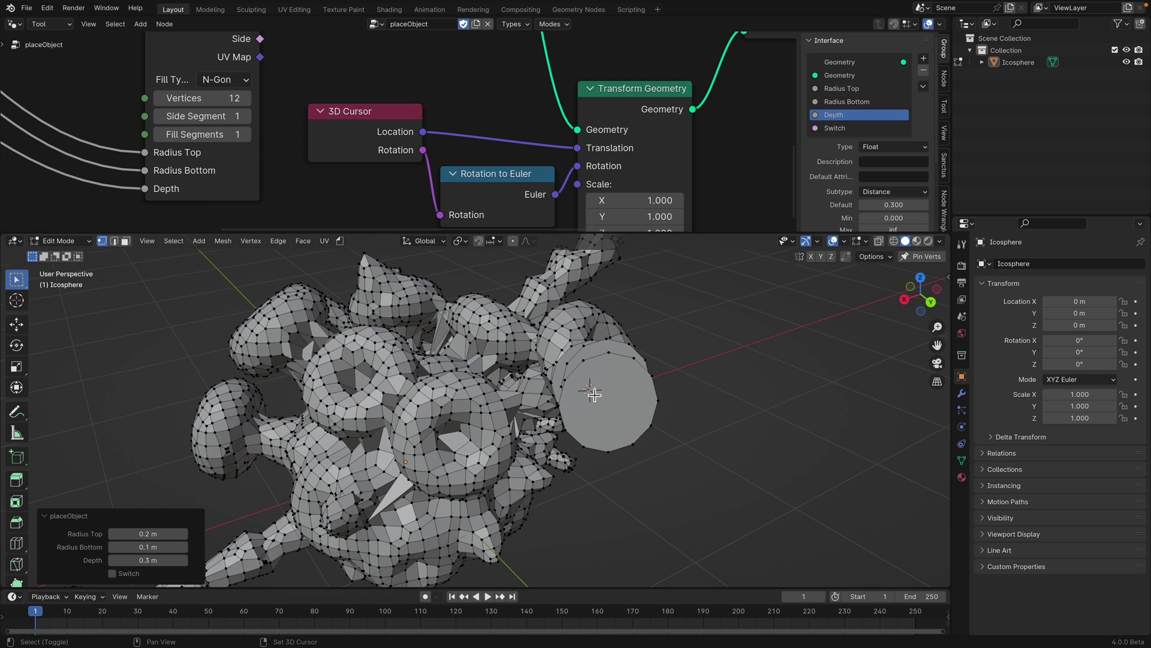
key("shift+r")
right_click(606, 433)
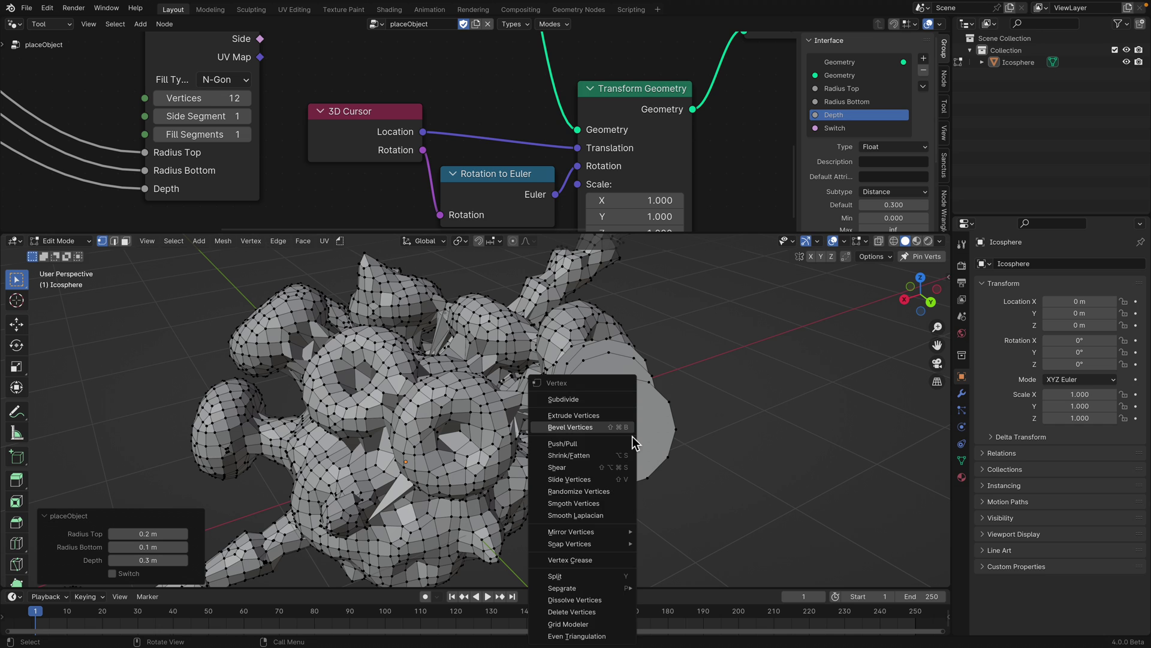
middle_click_drag(668, 386, 695, 390)
middle_click_drag(711, 435, 640, 408, "shift")
right_click(639, 400, "shift")
key("shift+r")
Repeat placeObject to add single cones on the other remeshed tori across the mesh
scroll(620, 416, "down", 2)
right_click(425, 393, "shift")
key("shift+r")
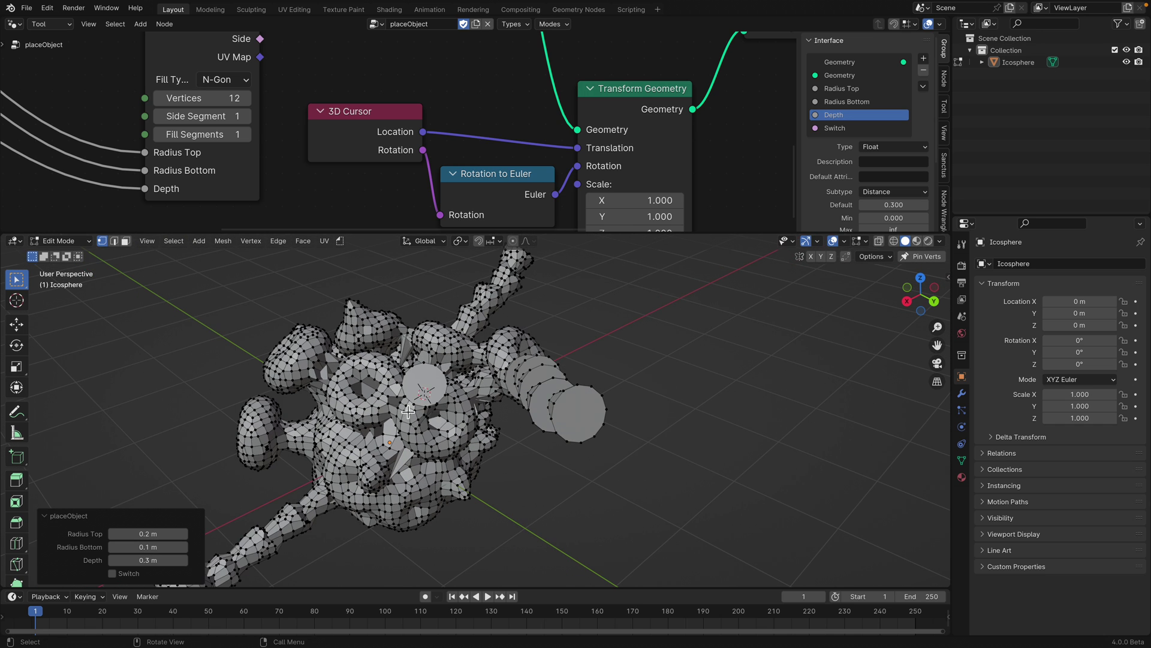
key("shift+r")
key("shift+r")
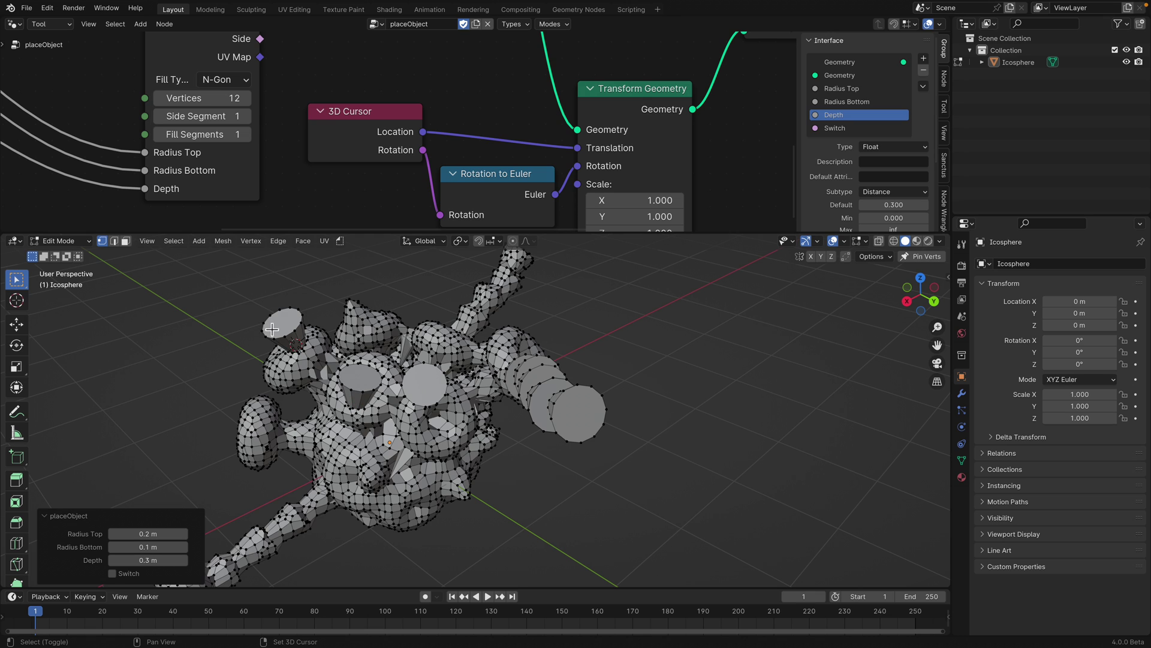
Build a chain of default placeObject cones outward from the upper-left remeshed torus, moving the 3D cursor before each one
right_click(282, 326, "shift")
key("shift+r")
right_click(269, 305, "shift")
key("shift+r")
right_click(258, 276, "shift")
key("shift+r")
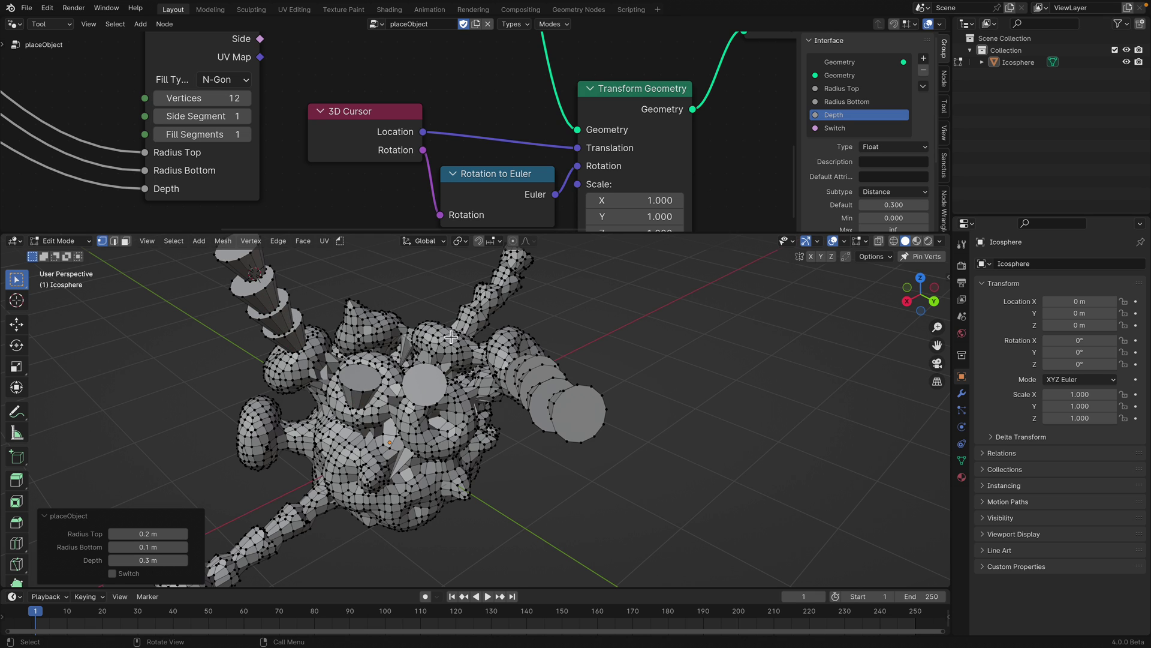
key("shift+r")
Return to Object Mode and save the file
scroll(592, 413, "down", 4)
middle_click_drag(533, 424, 624, 397)
key("Tab")
key("ctrl+s")
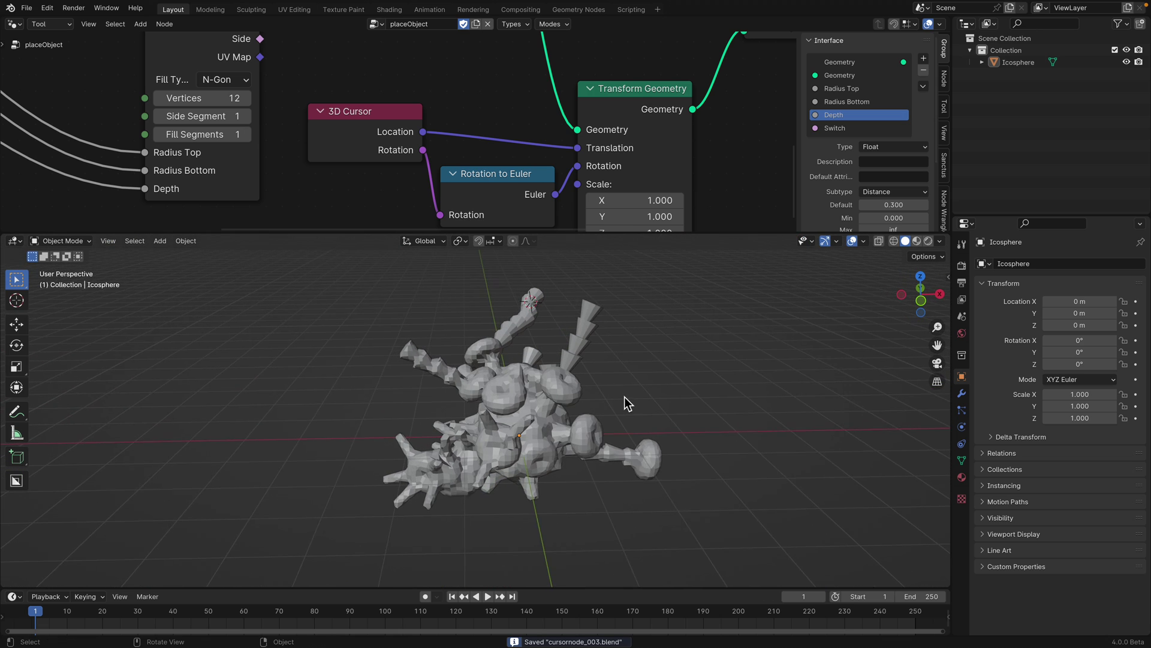
Switch to Sculpt Mode and voxel-remesh the Icosphere with a voxel size of 0.1 m
scroll(625, 397, "up", 3)
left_click(67, 240)
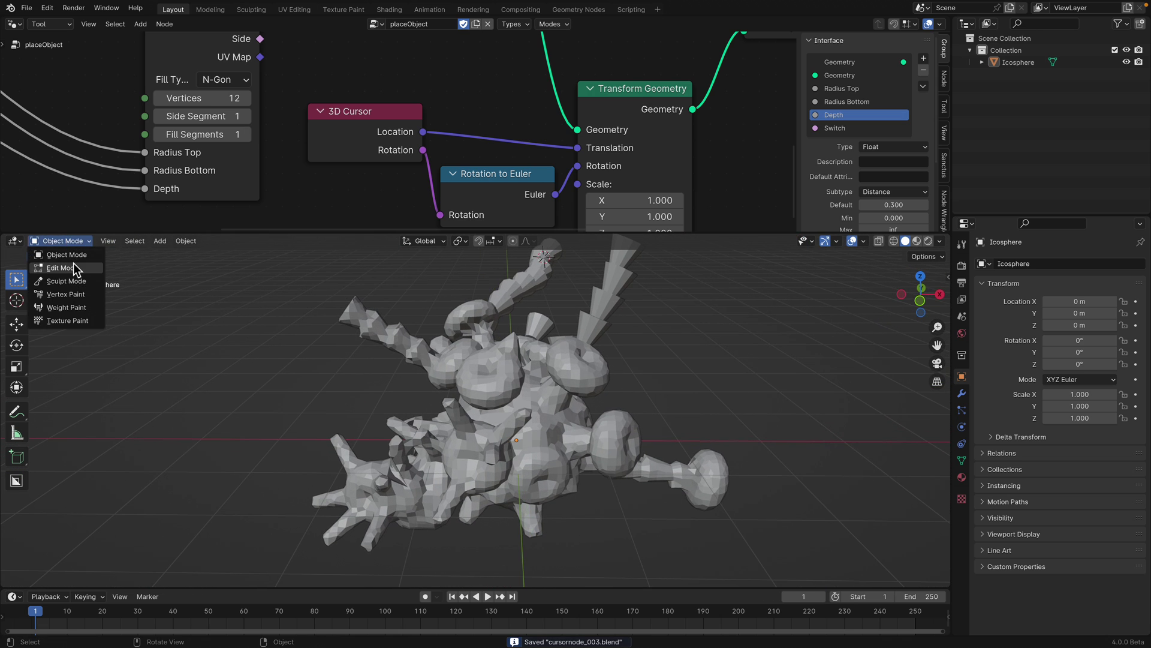
left_click(73, 279)
left_click(879, 256)
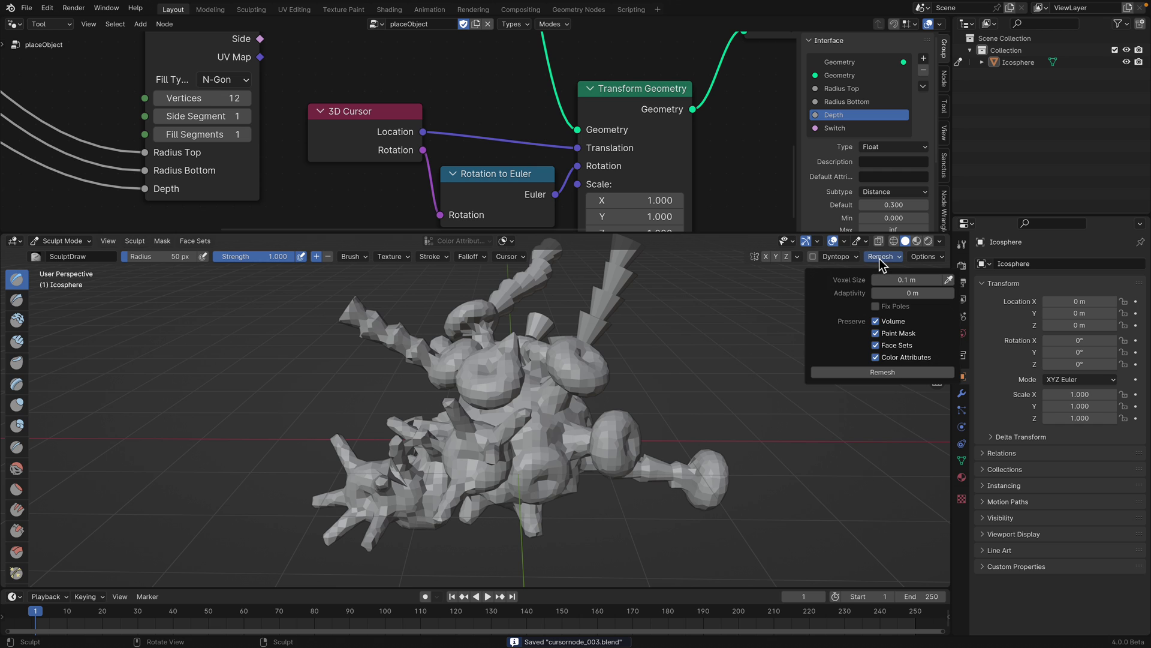
middle_click_drag(635, 384, 681, 372)
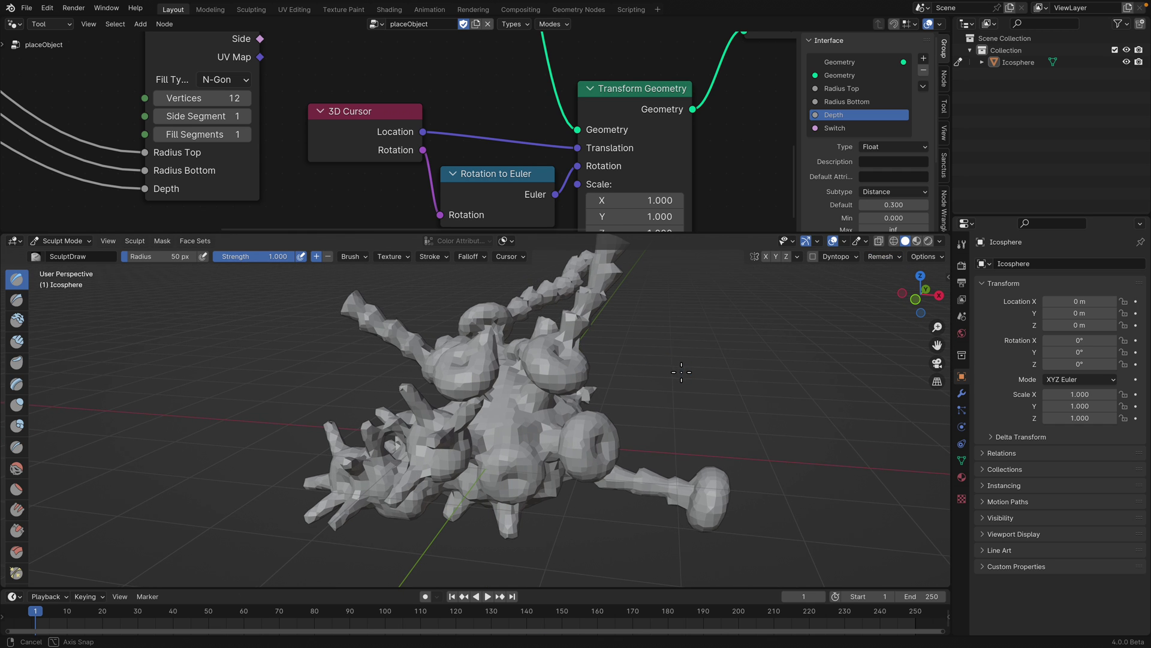
Leave Sculpt Mode for Object Mode and save the remeshed file
left_click(67, 241)
left_click(72, 253)
mouse_move(624, 443)
middle_mouse_down()
mouse_move(700, 459)
mouse_move(624, 398)
middle_mouse_up()
key("ctrl+s")
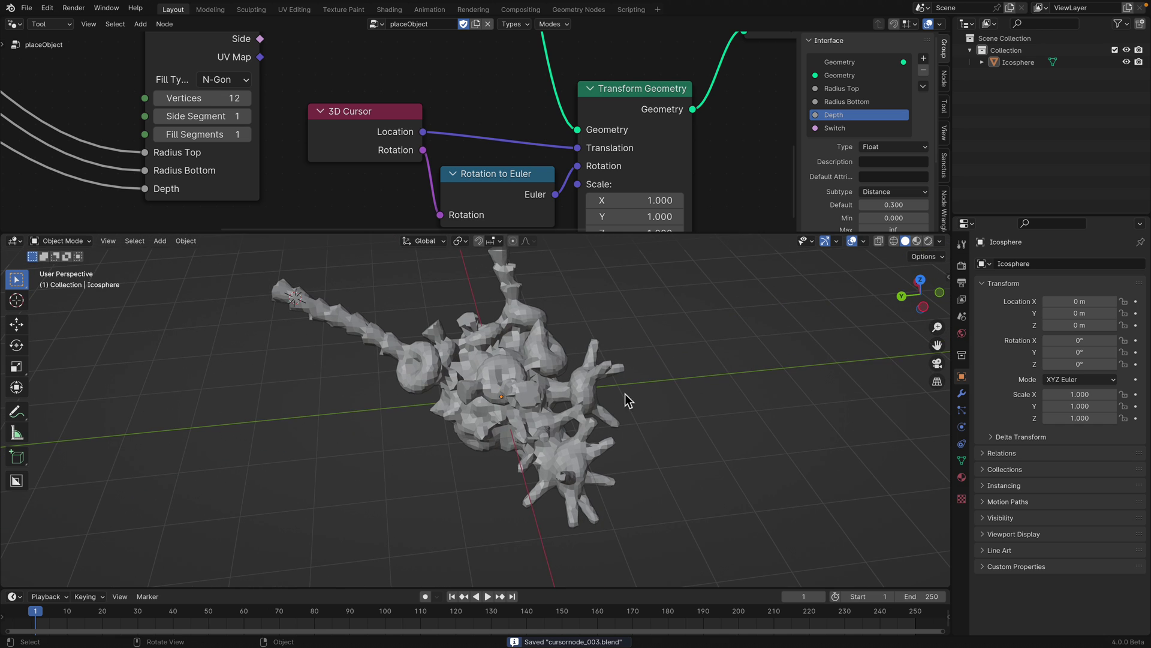
Enlarge the 3D viewport and add a Mirror modifier on the X axis to the Icosphere
left_click(963, 394)
left_click_drag(721, 232, 720, 154)
middle_click_drag(608, 275, 629, 314)
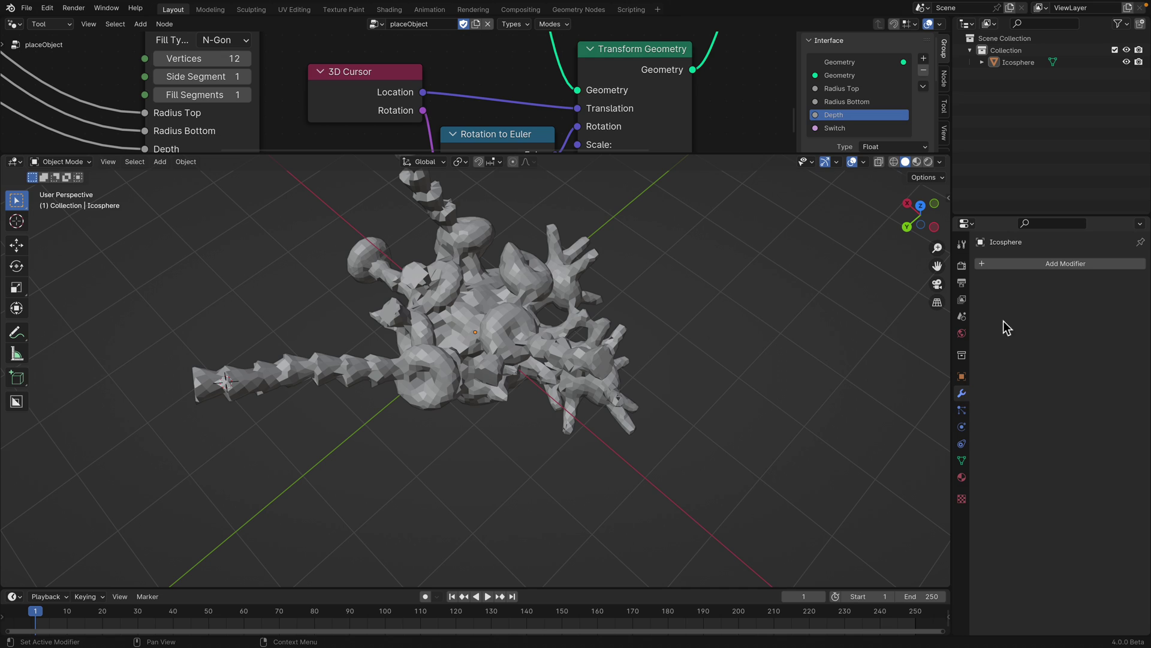
left_click(1034, 267)
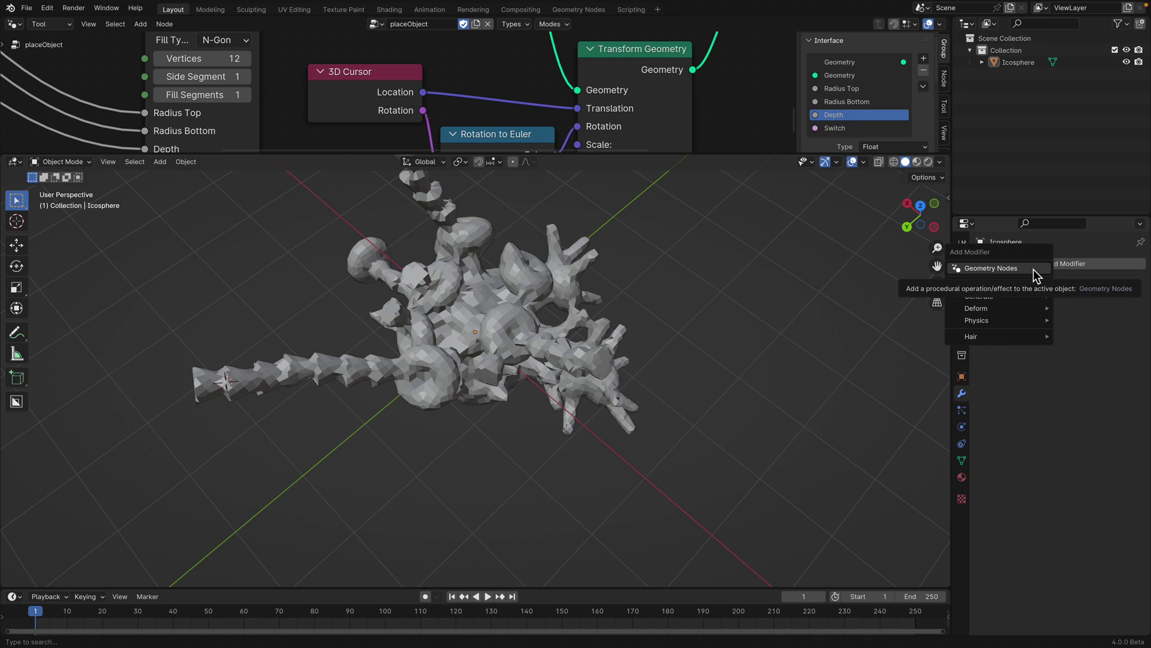
type("mir")
key("Return")
mouse_move(761, 319)
middle_mouse_down()
mouse_move(650, 378)
mouse_move(650, 341)
mouse_move(758, 329)
middle_mouse_up()
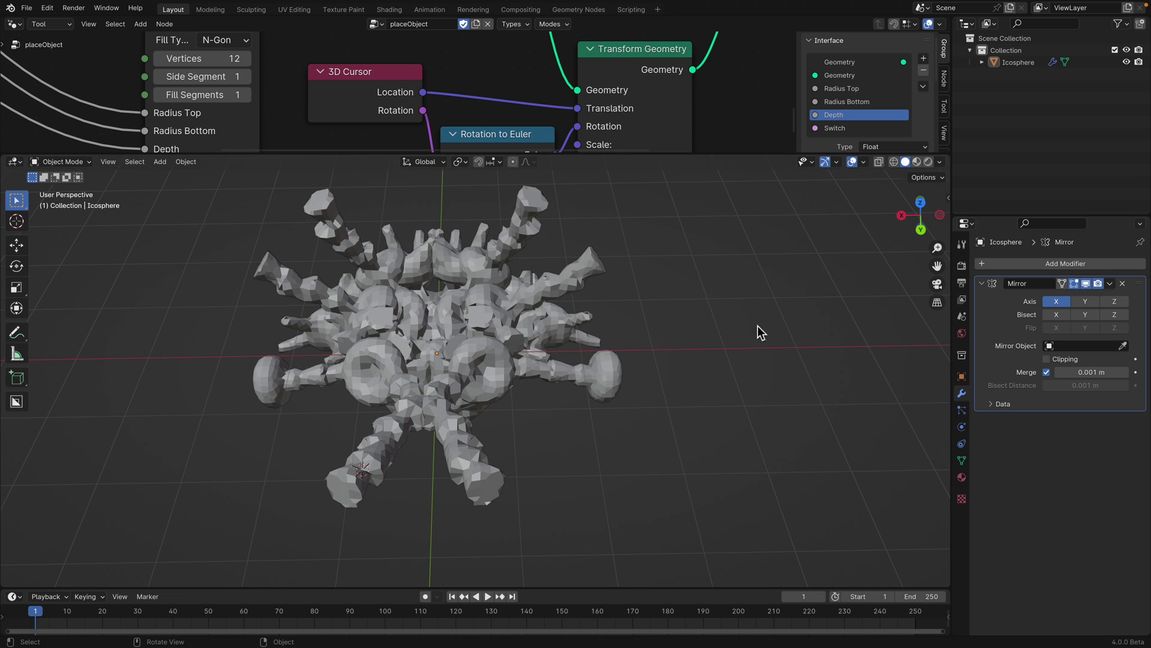
Enable Bisect and Flip on the X axis of the Mirror modifier
left_click(1056, 314)
middle_click_drag(656, 352, 549, 303)
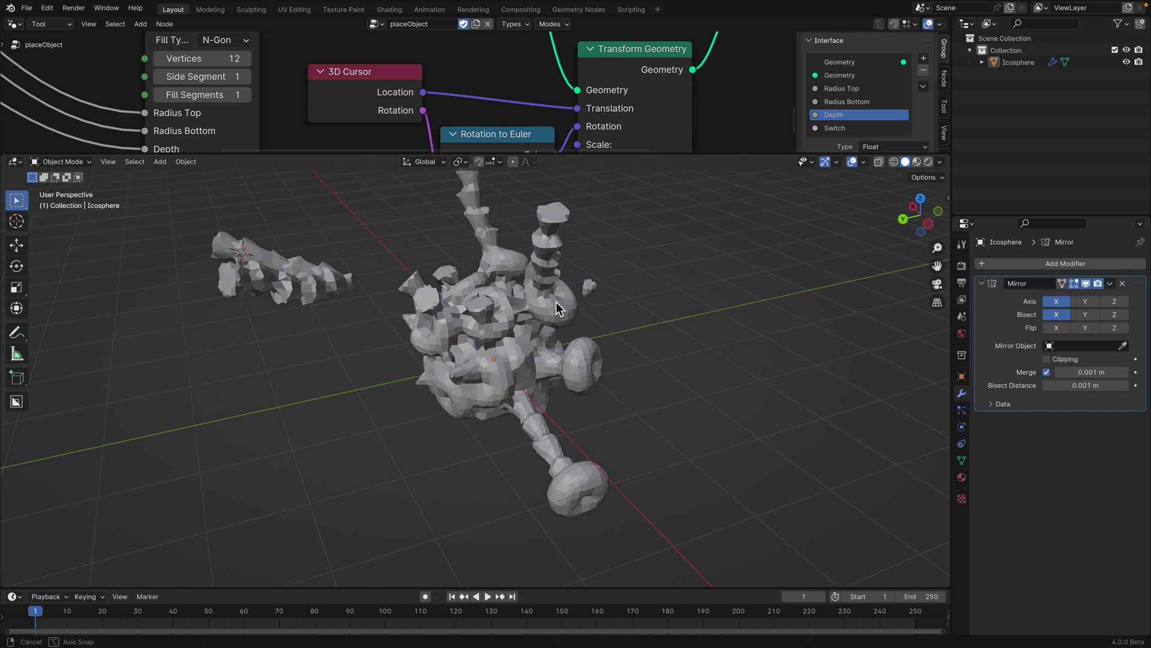
left_click(1057, 328)
Select the mirrored Icosphere and shade it smooth
middle_click_drag(719, 390, 604, 329)
right_click(599, 328)
middle_click_drag(495, 344, 615, 367)
left_click(510, 393)
right_click(510, 391)
left_click(510, 391)
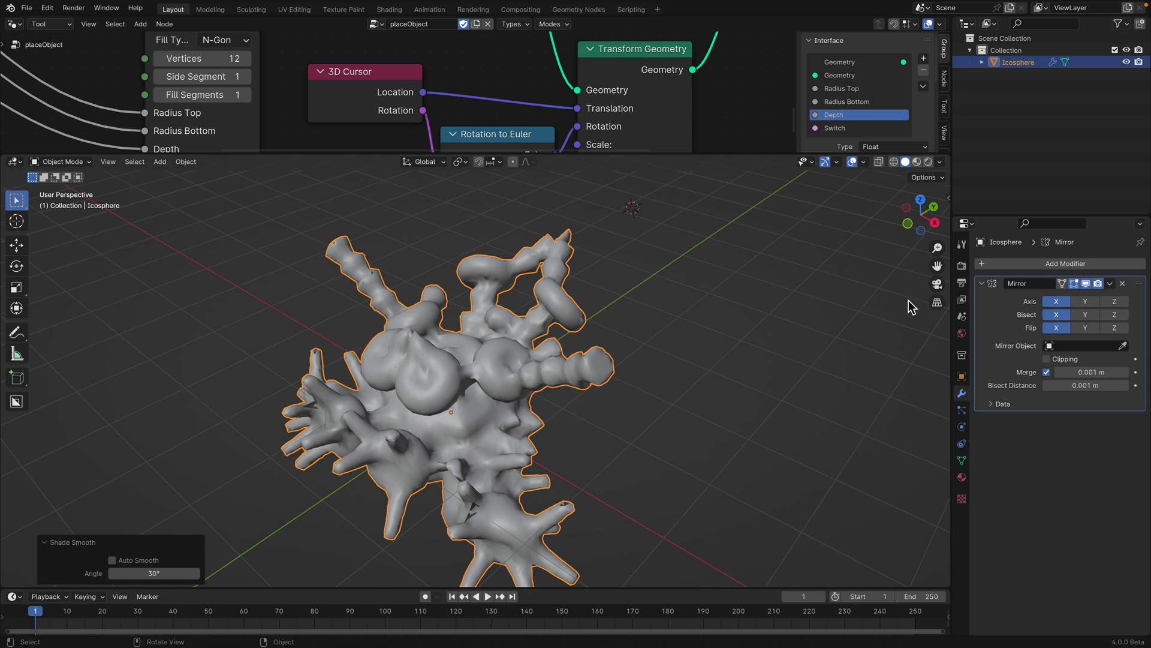
Apply the Mirror modifier to the Icosphere
left_click(1110, 283)
left_click(1083, 296)
middle_click_drag(845, 306, 495, 322)
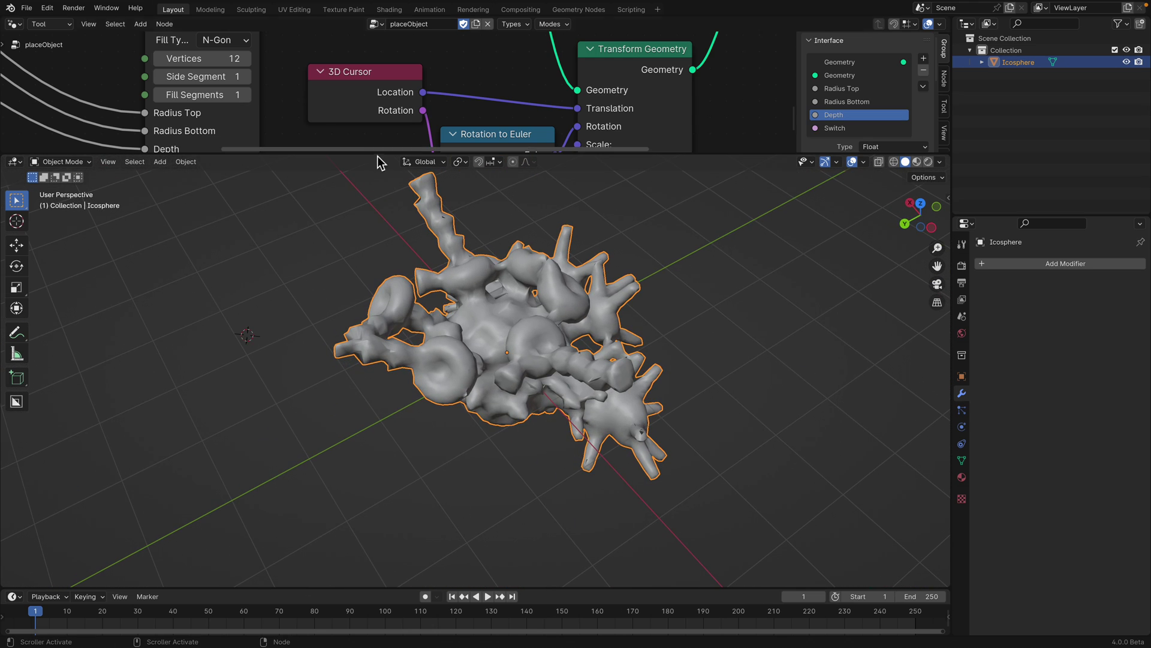
Enlarge the 3D viewport, enter Sculpt Mode, and widen the tool list to show the names of the filter tools
left_click_drag(380, 156, 386, 119)
middle_click_drag(387, 150, 467, 344)
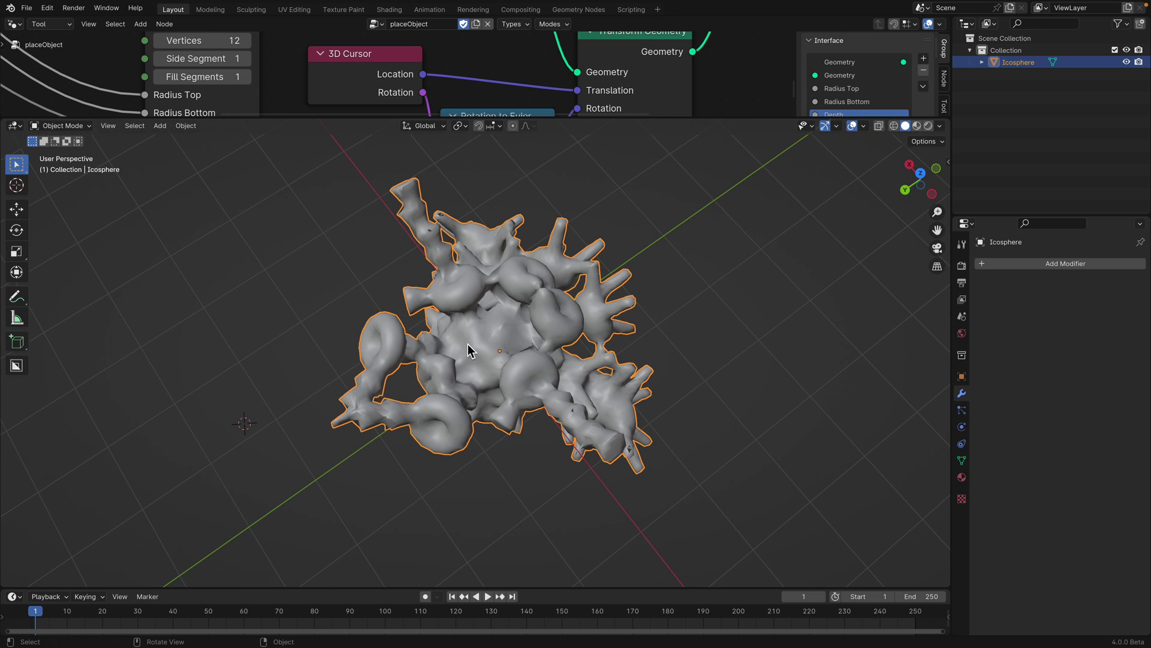
left_click(76, 128)
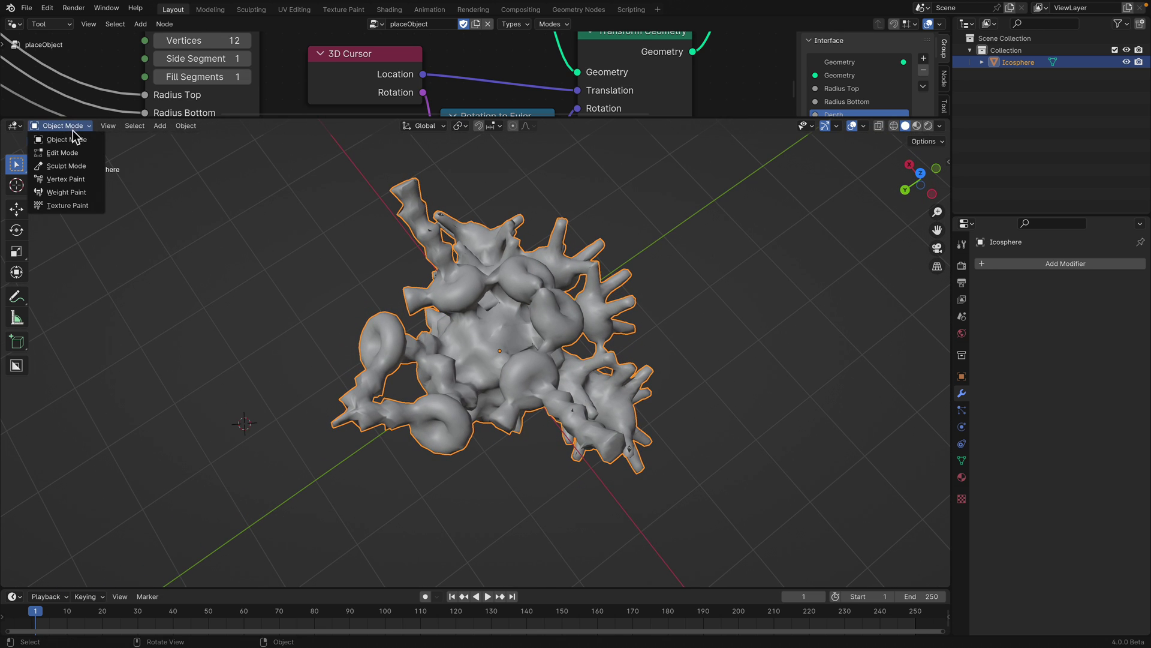
left_click(77, 166)
left_click_drag(27, 216, 92, 218)
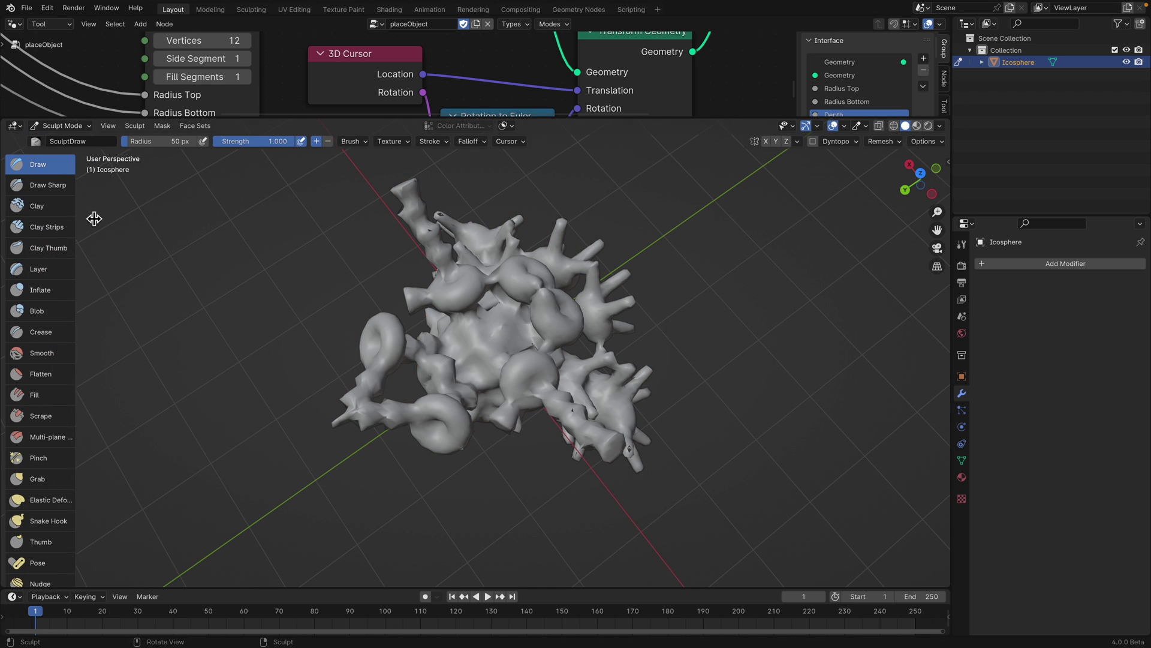
scroll(86, 428, "down", 5)
scroll(86, 434, "down", 10)
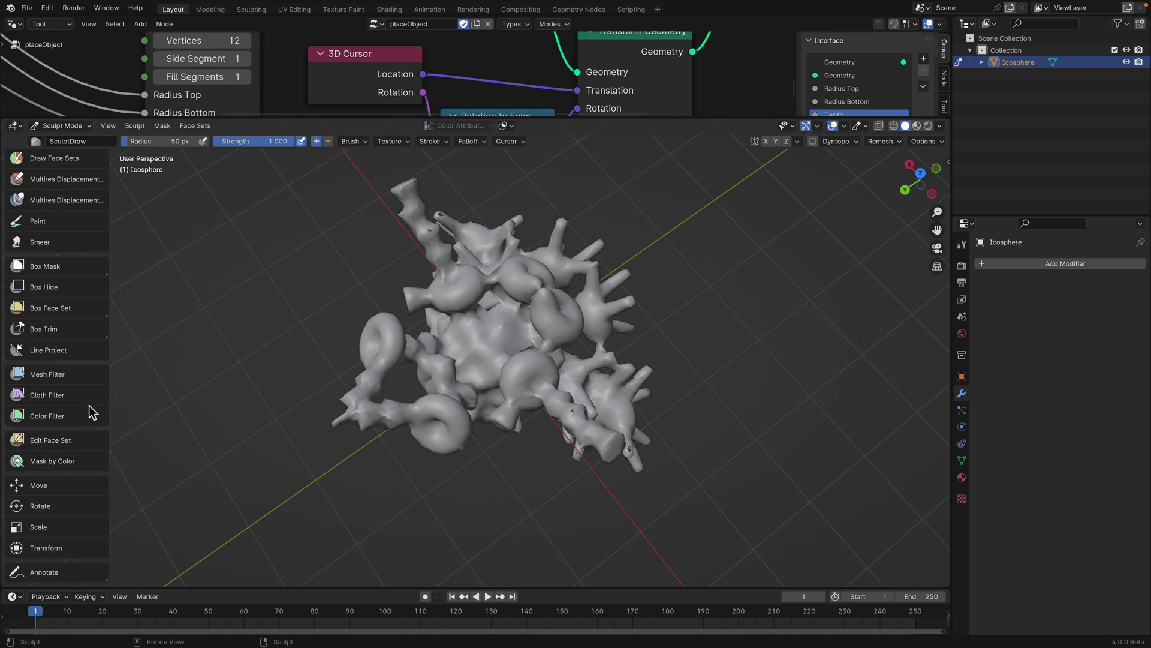
Inflate the whole mesh with the Cloth Filter set to the Inflate filter type
left_click(83, 391)
left_click(90, 142)
left_click(82, 169)
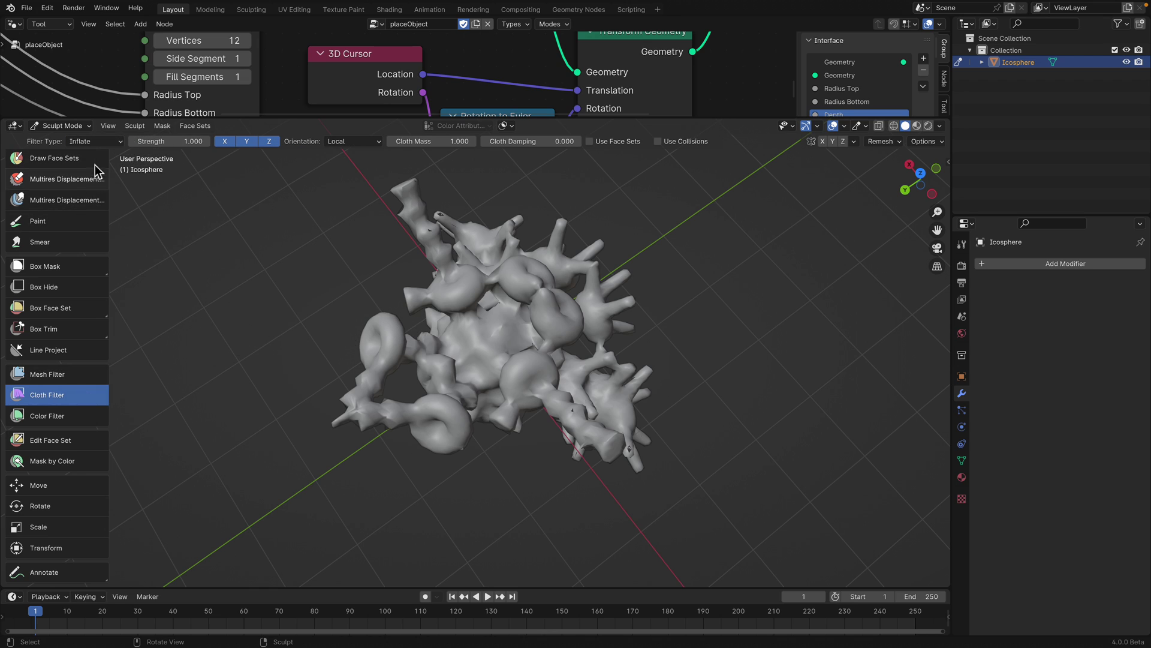
left_click_drag(471, 347, 614, 391)
mouse_move(614, 391)
middle_mouse_down()
mouse_move(559, 380)
mouse_move(746, 437)
mouse_move(581, 373)
mouse_move(581, 354)
mouse_move(534, 411)
mouse_move(527, 334)
mouse_move(420, 326)
middle_mouse_up()
Switch to Vertex Paint mode and set the secondary colour to yellow
left_click(44, 127)
left_click(66, 179)
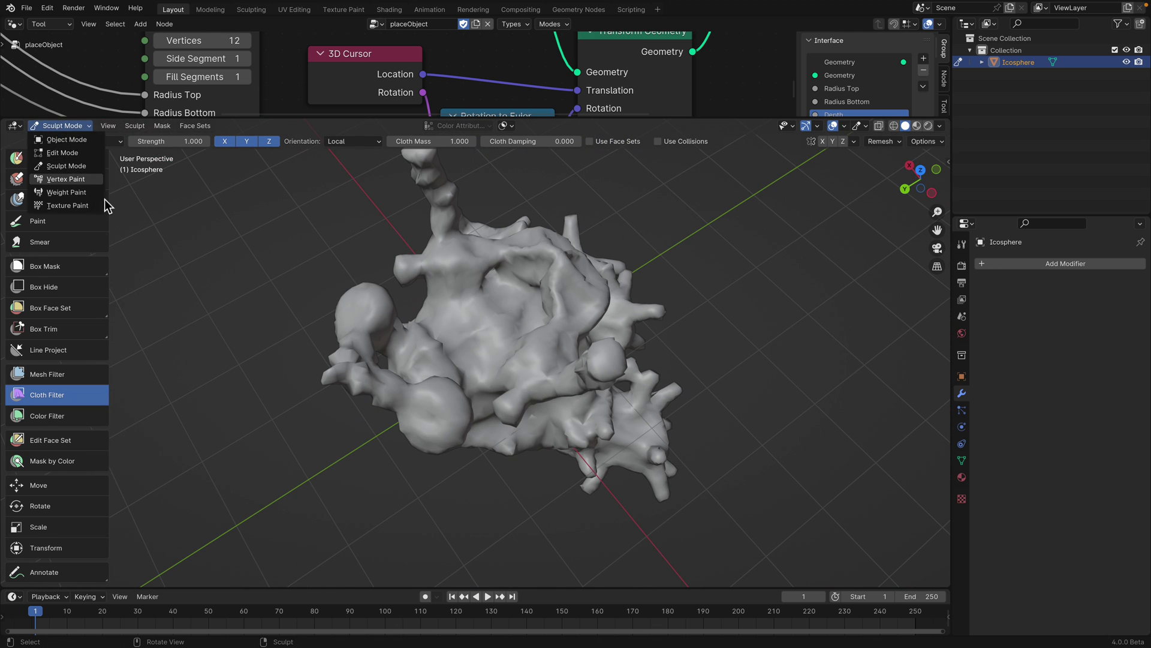
middle_click_drag(461, 311, 414, 300)
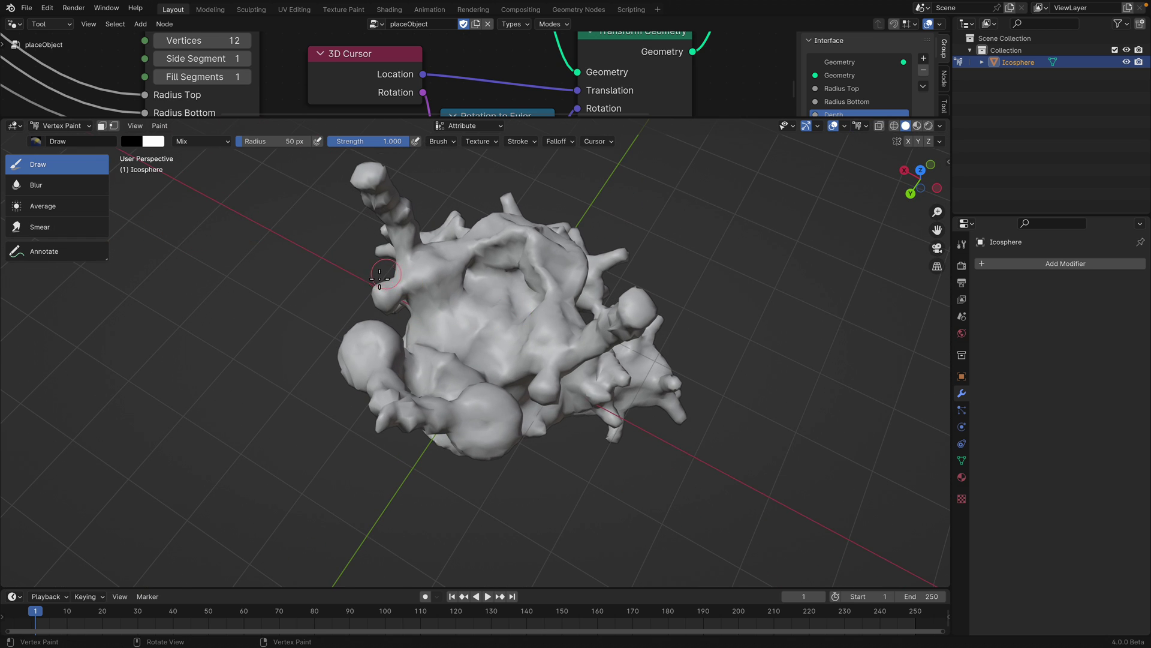
left_click(153, 141)
left_click(234, 236)
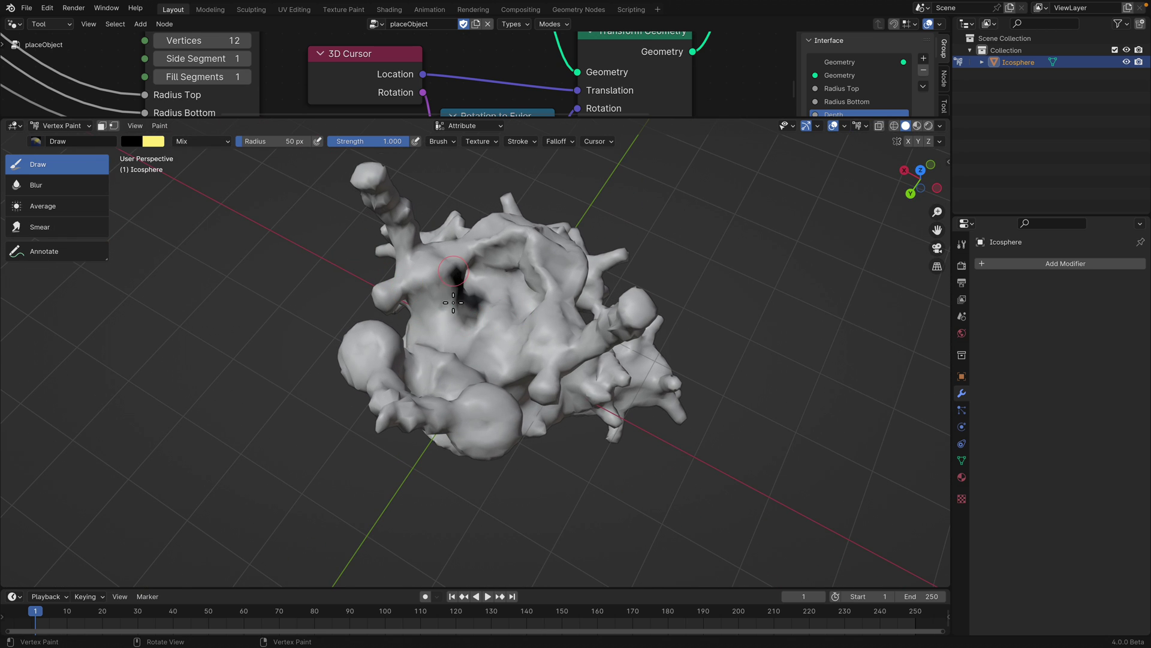
Set the primary paint colour to pink and paint a stroke across the upper side of the mesh
left_click(136, 142)
left_click_drag(241, 185, 241, 166)
left_click(184, 237)
mouse_move(425, 264)
left_mouse_down()
mouse_move(454, 314)
mouse_move(437, 242)
mouse_move(355, 247)
left_mouse_up()
Change the brush colour to blue and paint patches across the body and one of the rounded arms
right_click(507, 306)
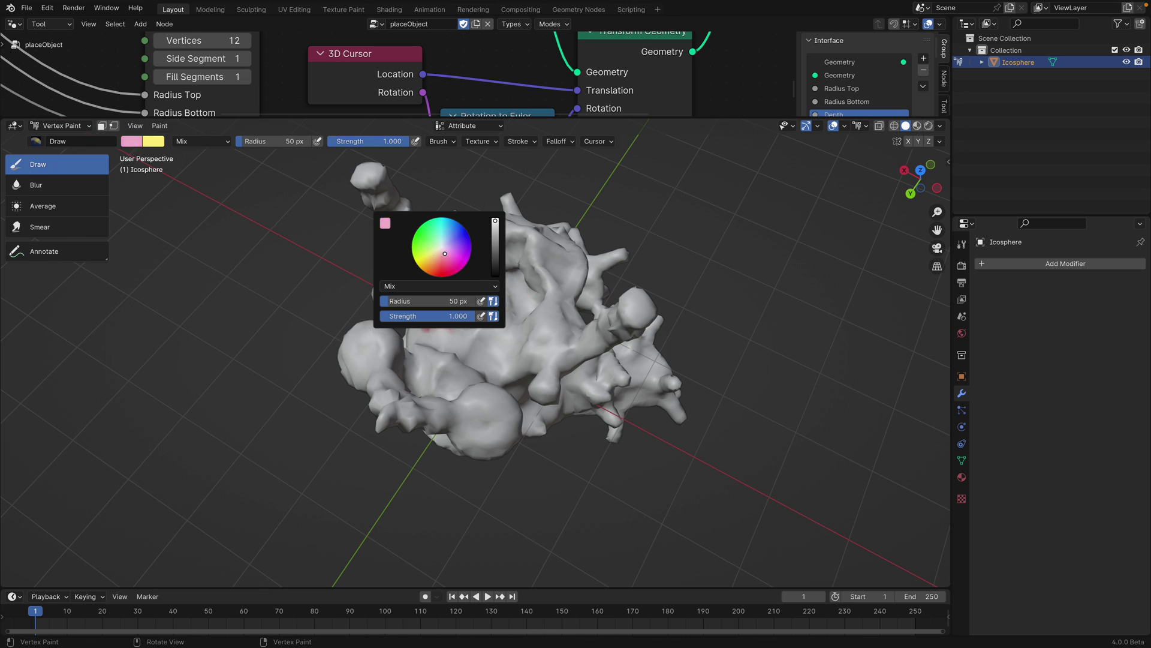
left_click_drag(444, 254, 469, 235)
mouse_move(543, 281)
left_mouse_down()
mouse_move(485, 287)
mouse_move(439, 358)
left_mouse_up()
middle_click_drag(397, 333, 435, 291)
left_click_drag(435, 291, 410, 330)
middle_click_drag(384, 327, 417, 333)
mouse_move(415, 334)
left_mouse_down()
mouse_move(387, 380)
mouse_move(354, 366)
left_mouse_up()
middle_click_drag(351, 369, 417, 396)
left_click_drag(417, 396, 370, 355)
Change the brush colour to green and paint patches along one side of the body
right_click(409, 349)
left_click(336, 283)
middle_click_drag(363, 360, 420, 385)
mouse_move(401, 383)
left_mouse_down()
mouse_move(367, 344)
mouse_move(383, 336)
mouse_move(405, 349)
left_mouse_up()
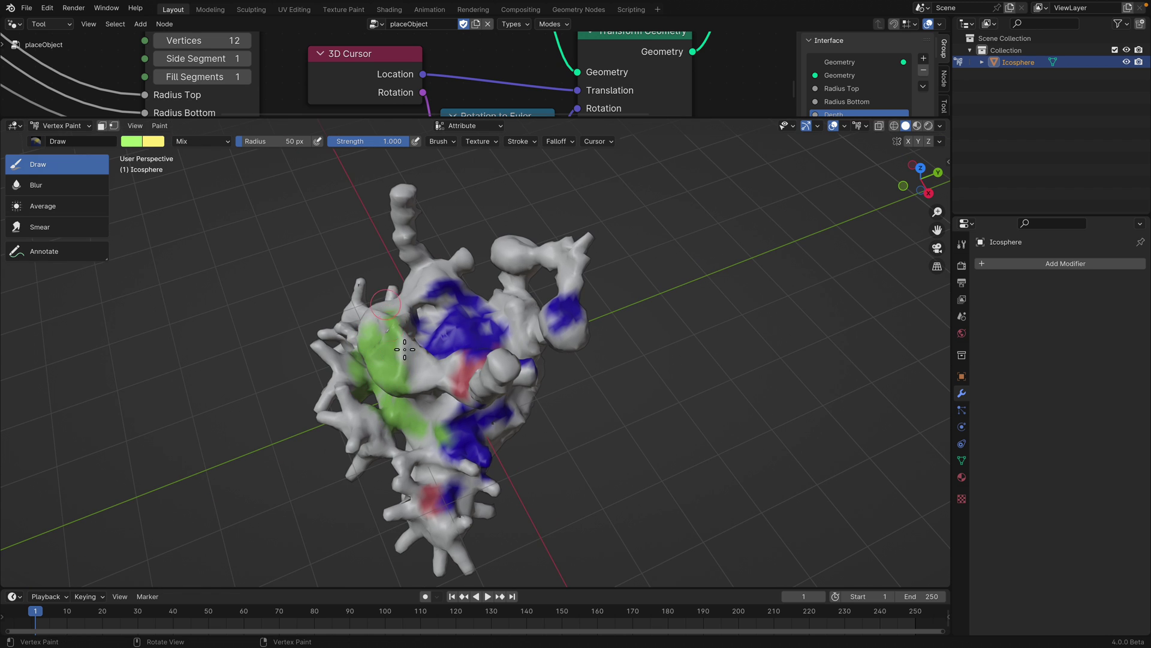
Change the brush colour to magenta and paint over most of the mesh
middle_click_drag(405, 349, 402, 329)
right_click(382, 288)
mouse_move(462, 354)
left_mouse_down()
mouse_move(431, 354)
mouse_move(353, 312)
mouse_move(405, 310)
left_mouse_up()
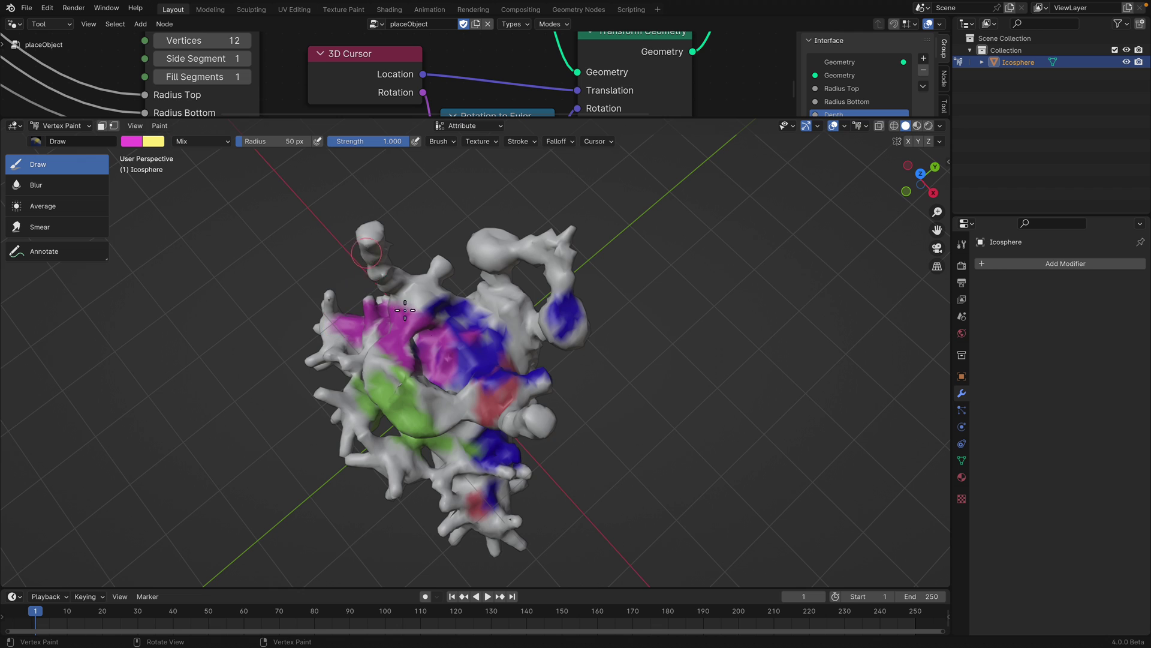
scroll(405, 310, "down", 5)
mouse_move(441, 366)
left_mouse_down()
mouse_move(420, 336)
mouse_move(473, 383)
mouse_move(505, 302)
left_mouse_up()
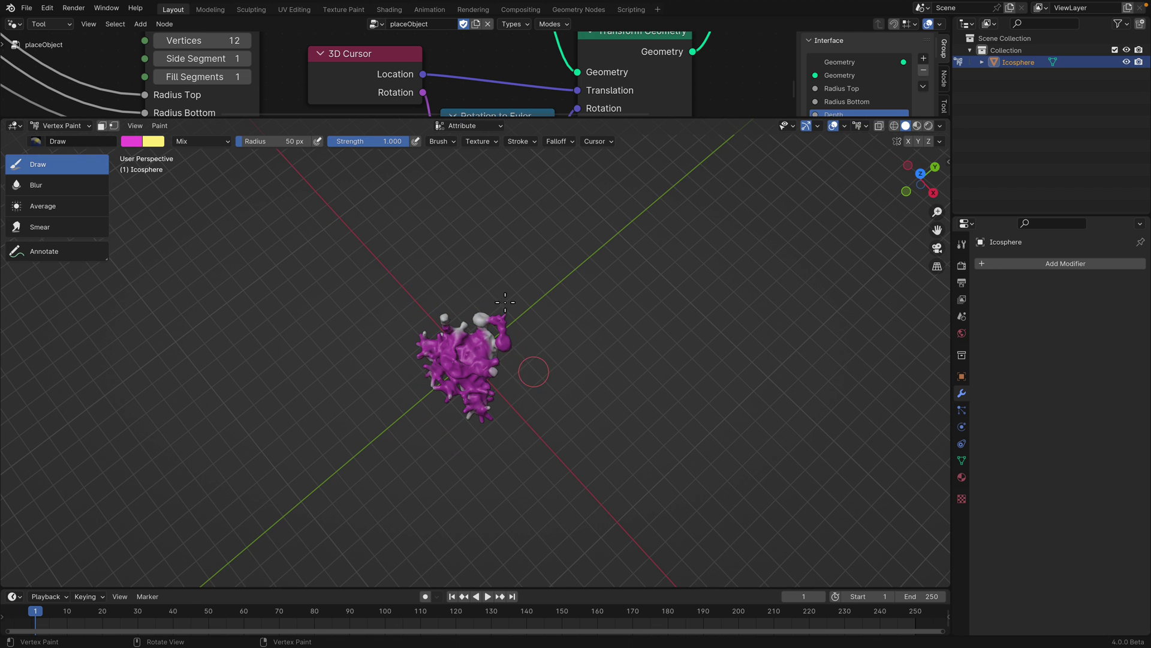
Swap the brush to yellow and paint patches on the horns, shoulders and left side of the body
mouse_move(495, 369)
middle_mouse_down()
mouse_move(454, 330)
mouse_move(465, 348)
mouse_move(450, 388)
mouse_move(174, 201)
middle_mouse_up()
left_click(131, 141)
left_click(135, 141)
middle_click_drag(466, 334, 451, 336)
scroll(451, 336, "up", 3)
key("x")
mouse_move(533, 416)
left_mouse_down()
mouse_move(528, 362)
mouse_move(481, 300)
left_mouse_up()
middle_click_drag(481, 300, 525, 305)
key("x")
key("x")
left_click_drag(446, 263, 438, 235)
mouse_move(424, 367)
middle_mouse_down()
mouse_move(480, 370)
mouse_move(440, 351)
middle_mouse_up()
left_click_drag(442, 324, 411, 299)
middle_click_drag(462, 375, 442, 376)
left_click_drag(455, 410, 477, 415)
middle_click_drag(500, 399, 402, 400)
left_click_drag(505, 381, 541, 392)
middle_click_drag(564, 413, 440, 399)
Paint further yellow patches on the lower front spikes, face and horns, swapping between the magenta and yellow colours
key("x")
middle_click_drag(477, 355, 403, 277)
key("x")
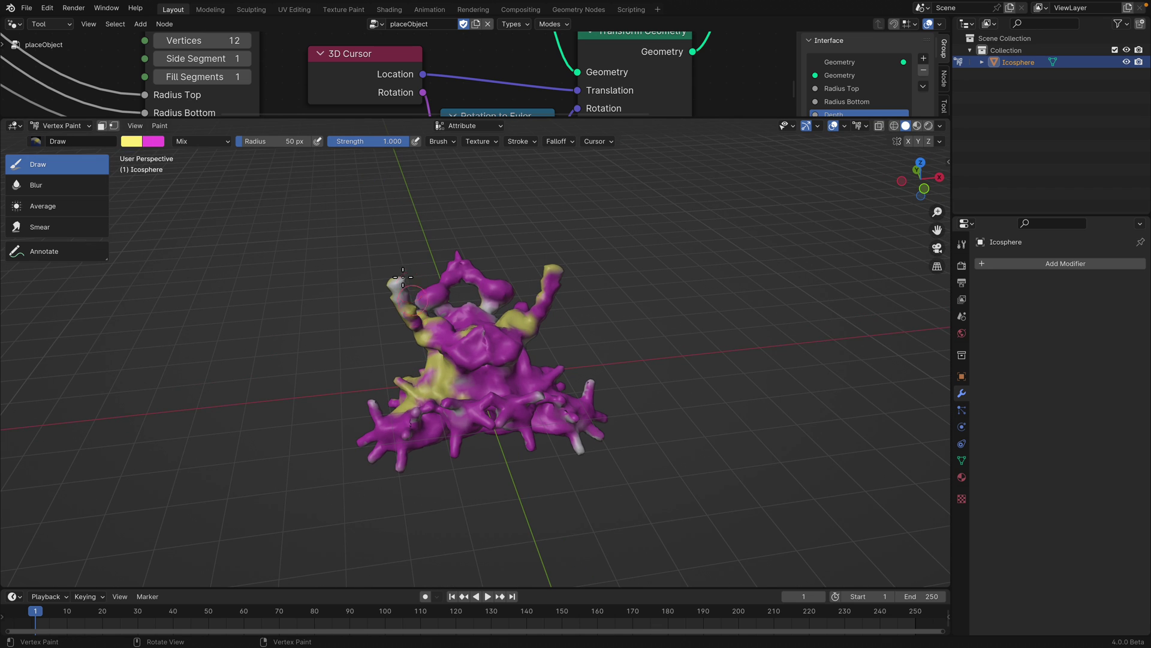
left_click_drag(502, 408, 474, 429)
middle_click_drag(490, 411, 448, 433)
key("x")
scroll(465, 387, "up", 1)
key("x")
left_click_drag(451, 360, 460, 360)
scroll(466, 364, "up", 2)
key("x")
mouse_move(460, 360)
middle_mouse_down()
mouse_move(474, 345)
mouse_move(504, 355)
middle_mouse_up()
key("x")
left_click_drag(567, 315, 590, 282)
left_click_drag(527, 280, 536, 275)
key("x")
middle_click_drag(543, 277, 564, 276)
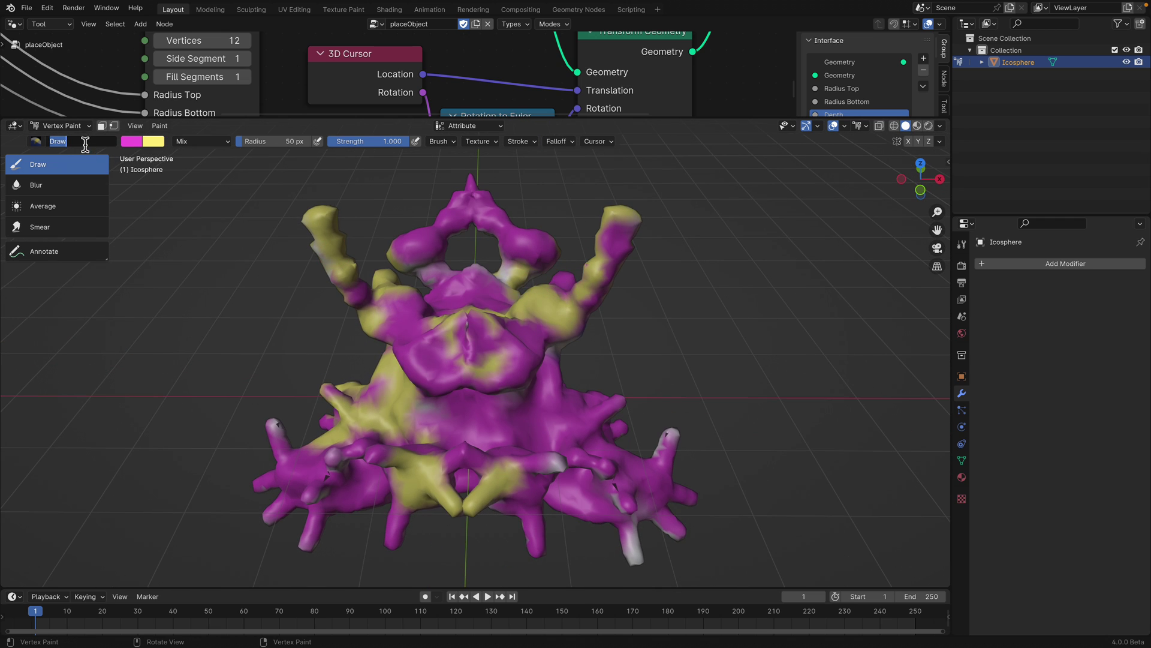
Switch to Edit Mode and extend the creature's right-hand horn with default placeObject cones at the 3D cursor
left_click(73, 128)
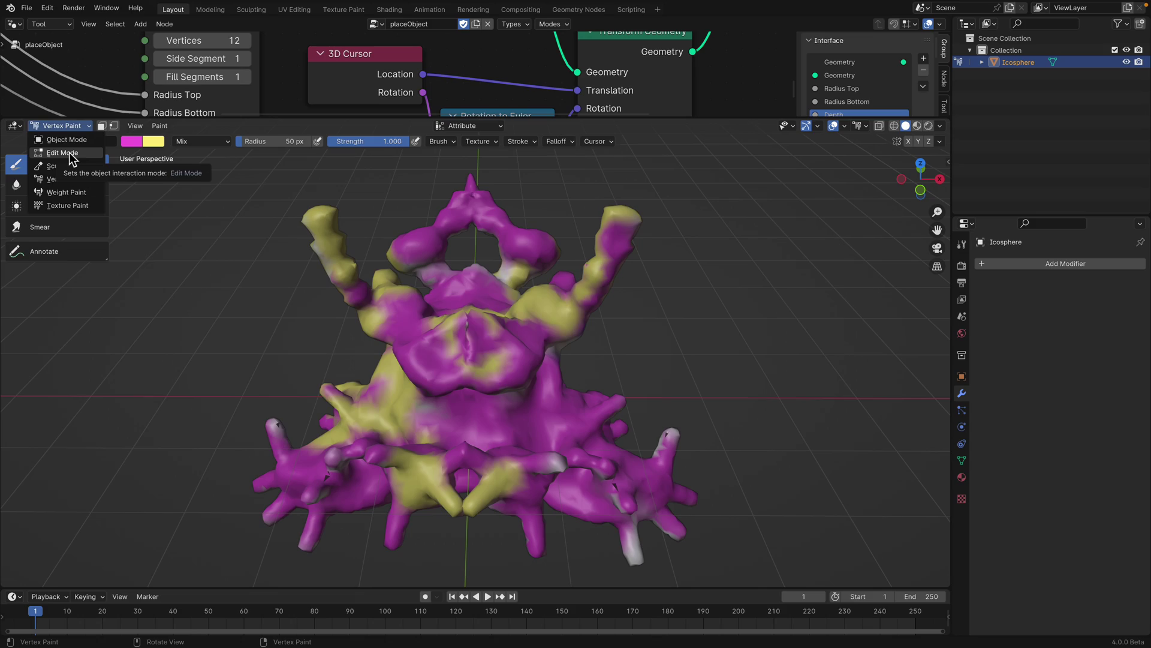
left_click(70, 153)
middle_click_drag(592, 335, 541, 326)
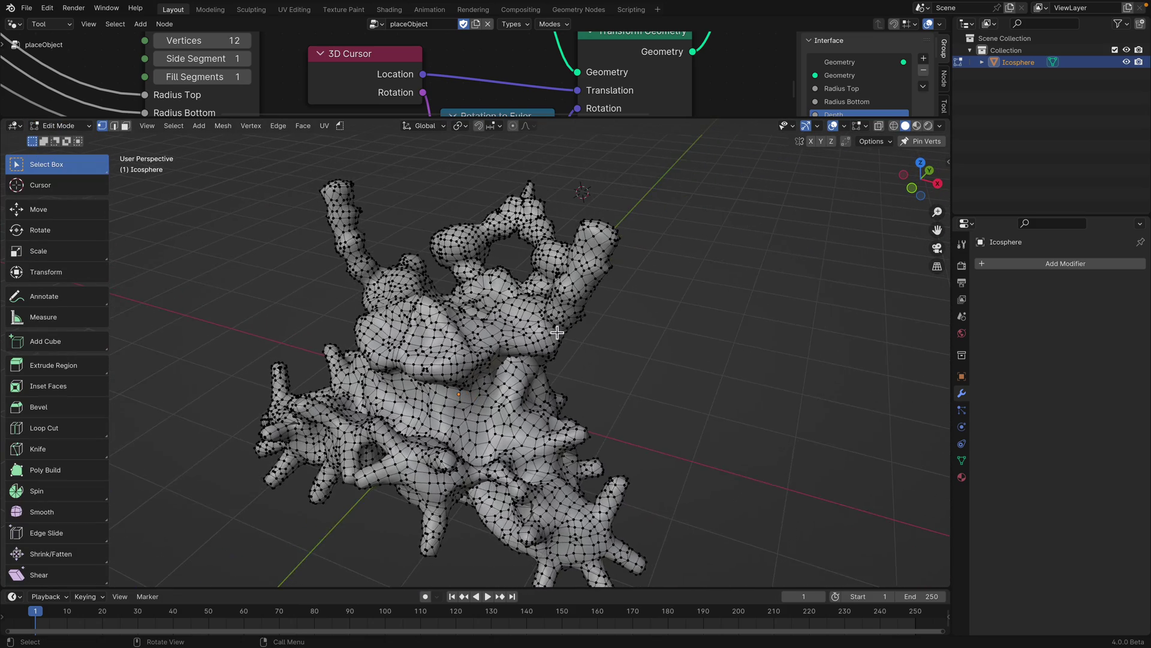
scroll(540, 325, "up", 3)
middle_click_drag(620, 276, 589, 318)
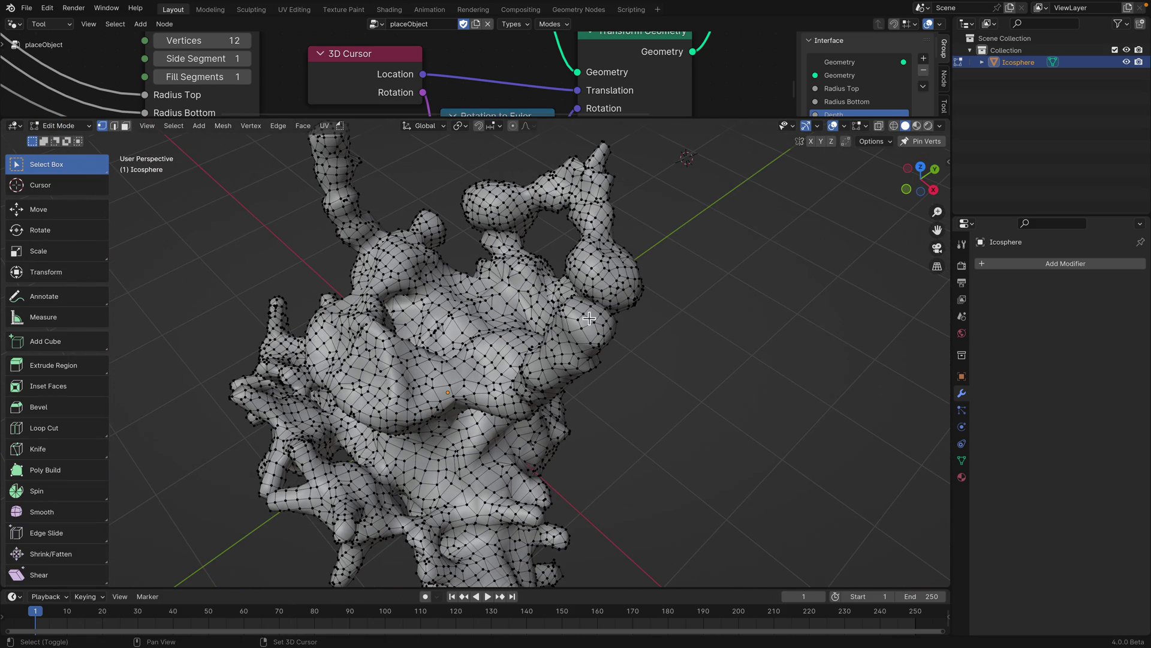
left_click(340, 125)
left_click(366, 157)
middle_click_drag(660, 282, 740, 342)
key("shift+r")
Move the 3D cursor to the opposite, left-hand horn and extend it with a chain of default placeObject cones
right_click_drag(281, 323, 277, 322, "shift")
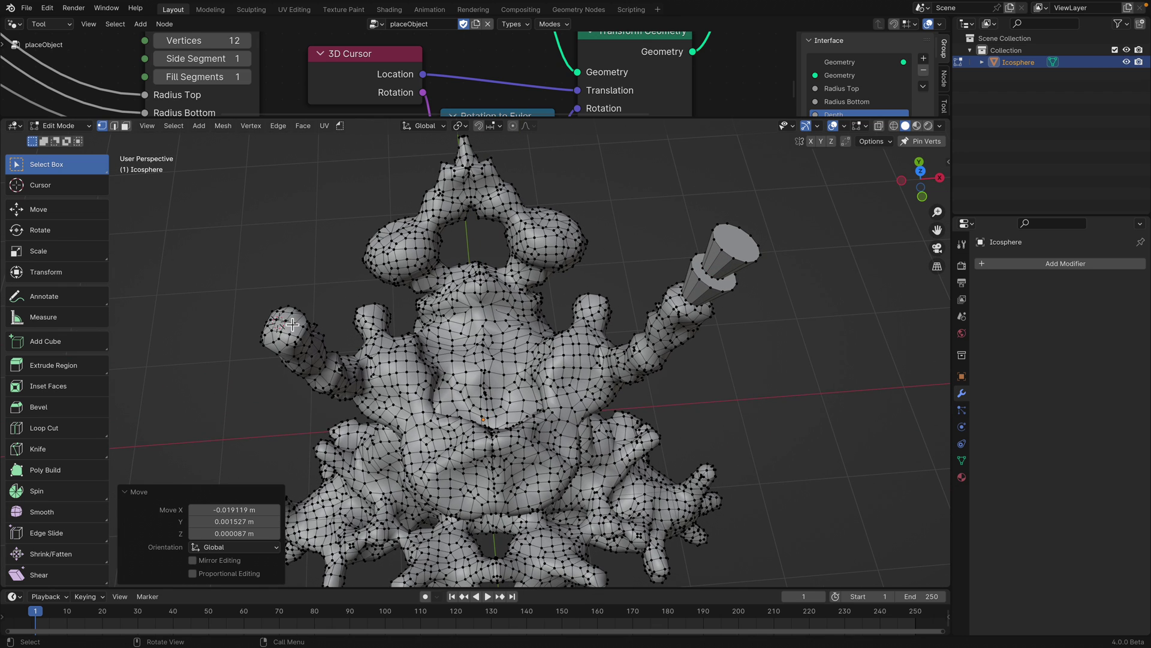
right_click(280, 328, "shift")
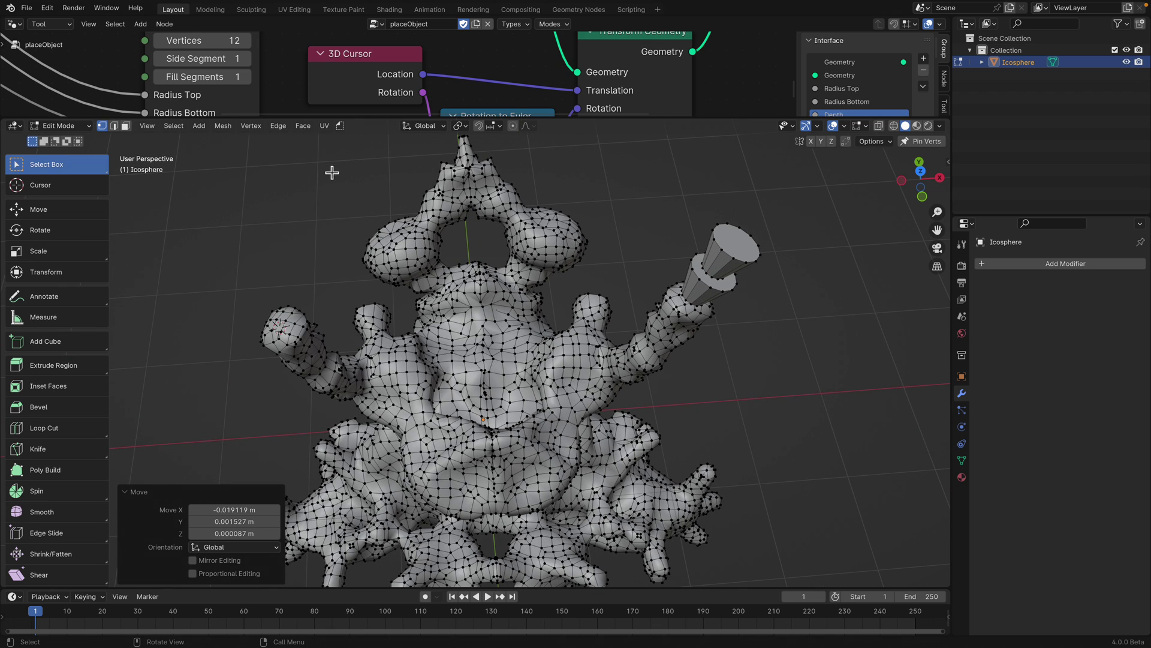
left_click(340, 126)
left_click(338, 157)
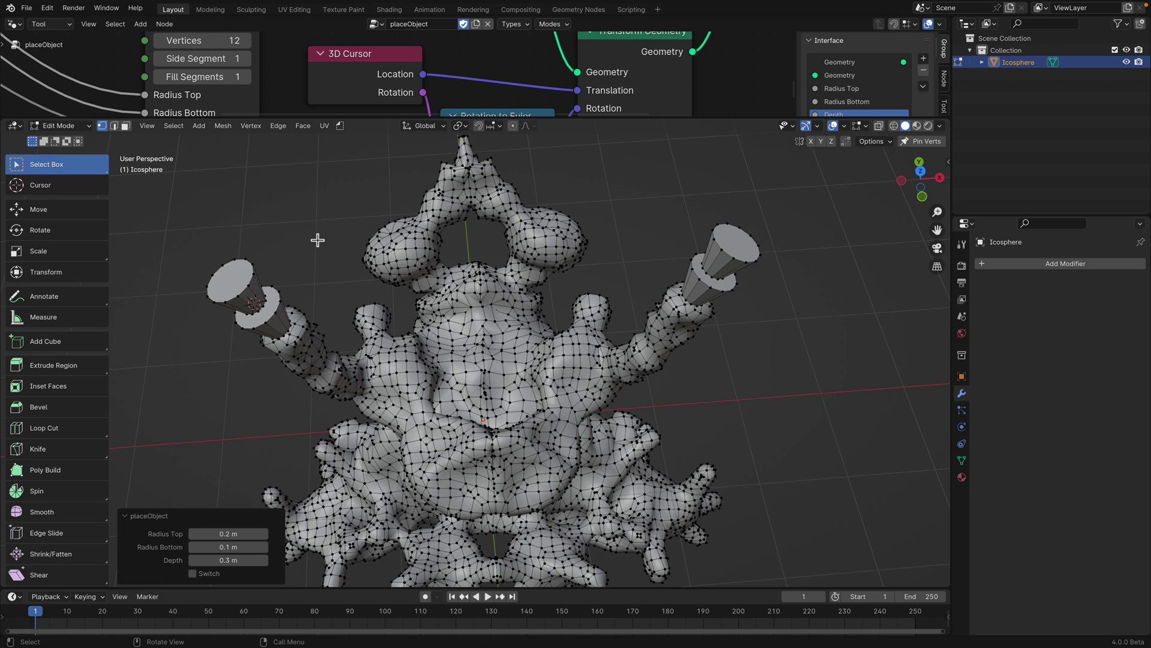
left_click(340, 126)
left_click(354, 152)
middle_click_drag(341, 320, 522, 373)
middle_click_drag(630, 333, 620, 376)
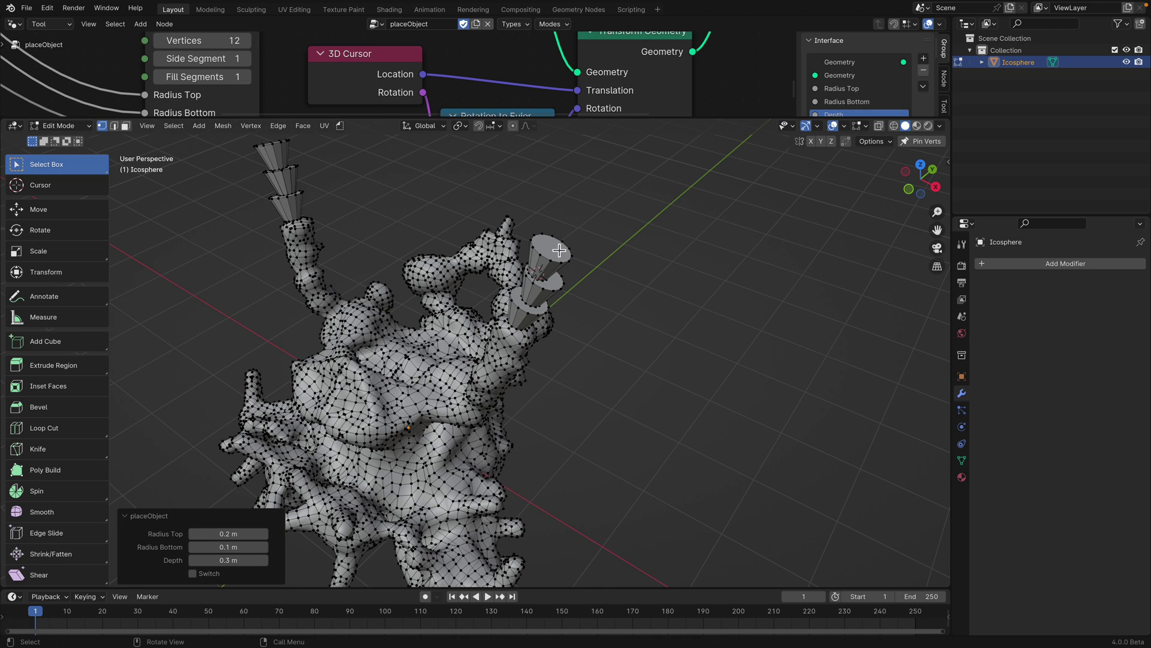
middle_click_drag(566, 285, 477, 311)
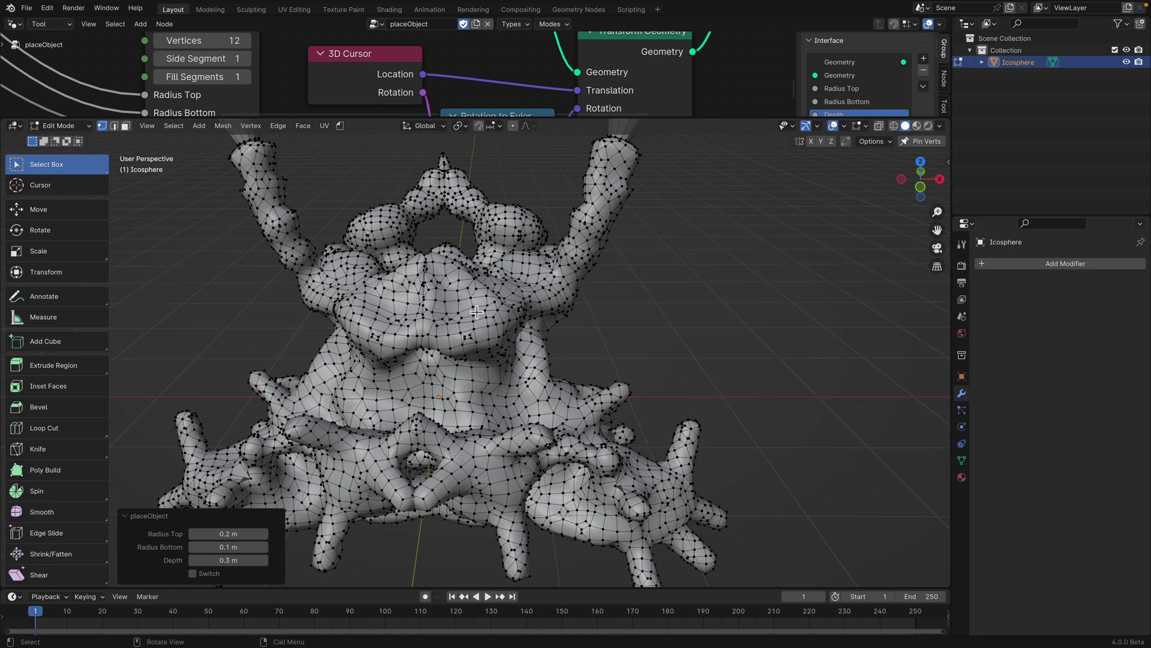
middle_click_drag(518, 420, 509, 394)
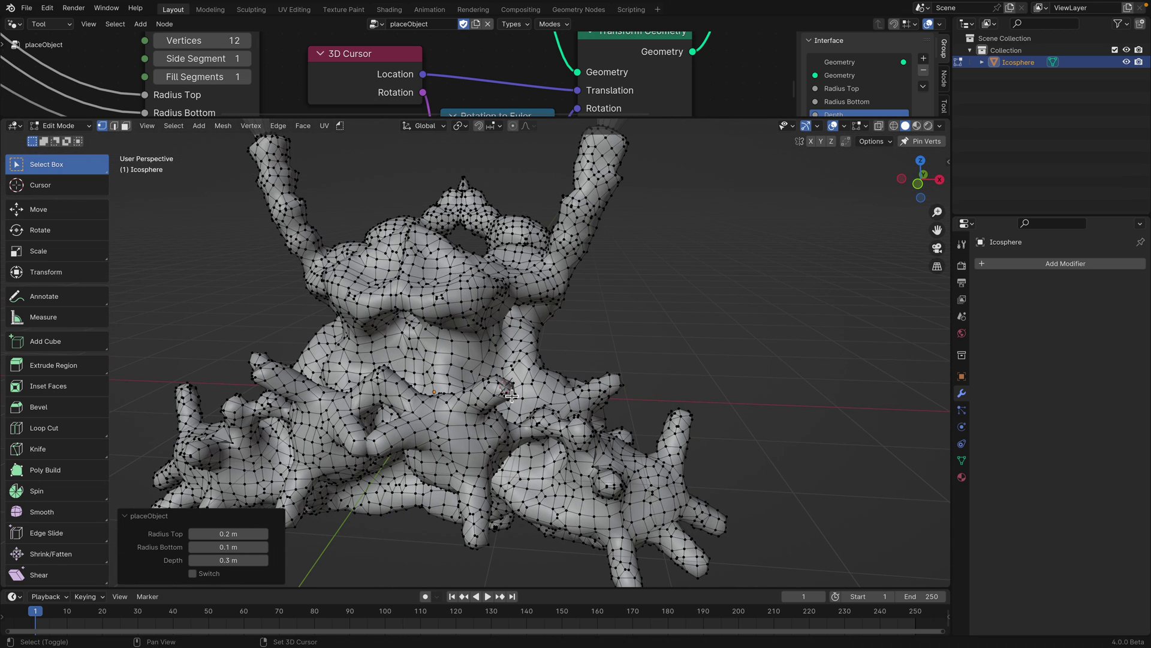
Place the 3D cursor on the creature's front spikes and add placeObject shapes with the Switch option enabled to produce tori
right_click(511, 395, "shift")
left_click(203, 576)
middle_click_drag(479, 462, 414, 360)
key("shift+r")
middle_click_drag(544, 358, 499, 419)
scroll(499, 419, "up", 4)
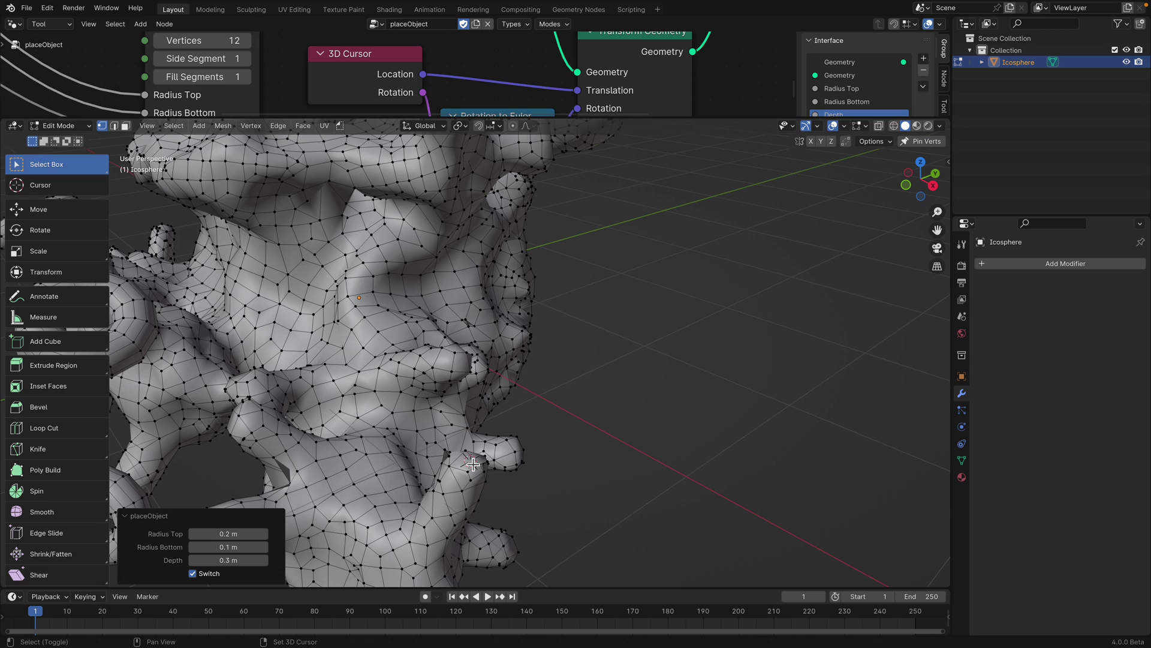
Add further placeObject tori to the tips of the lower front and right-hand spikes, keeping Switch enabled
scroll(474, 463, "down", 5)
middle_click_drag(473, 463, 474, 254)
scroll(440, 431, "up", 5)
middle_click_drag(470, 208, 403, 349)
scroll(422, 331, "up", 5)
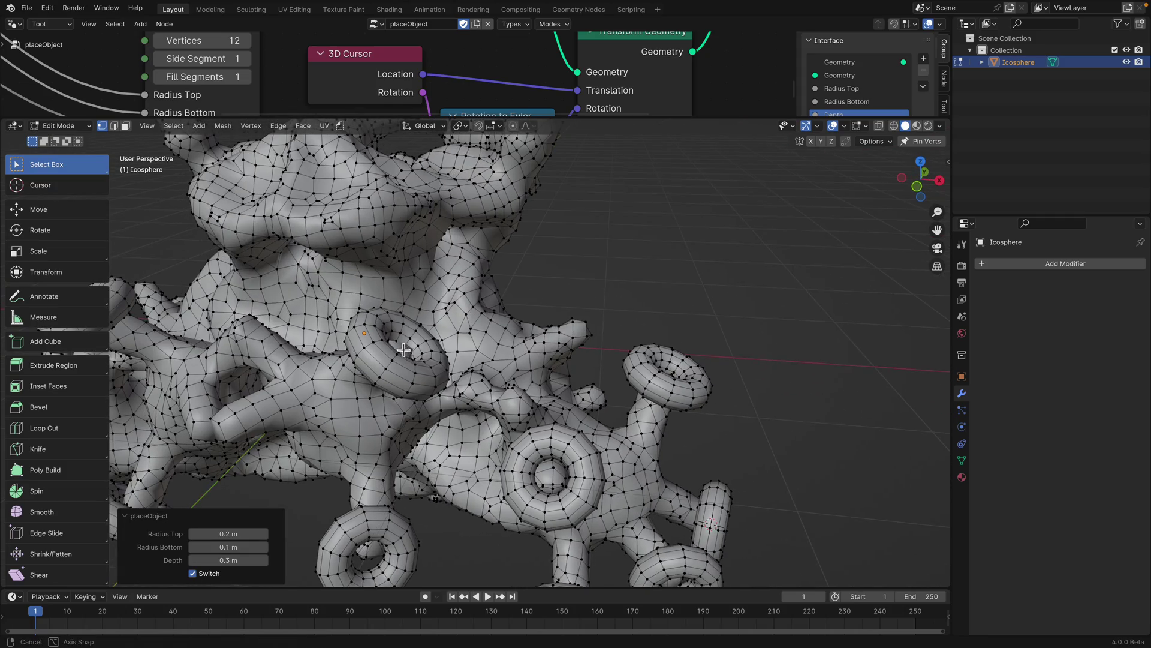
middle_click_drag(478, 381, 329, 301)
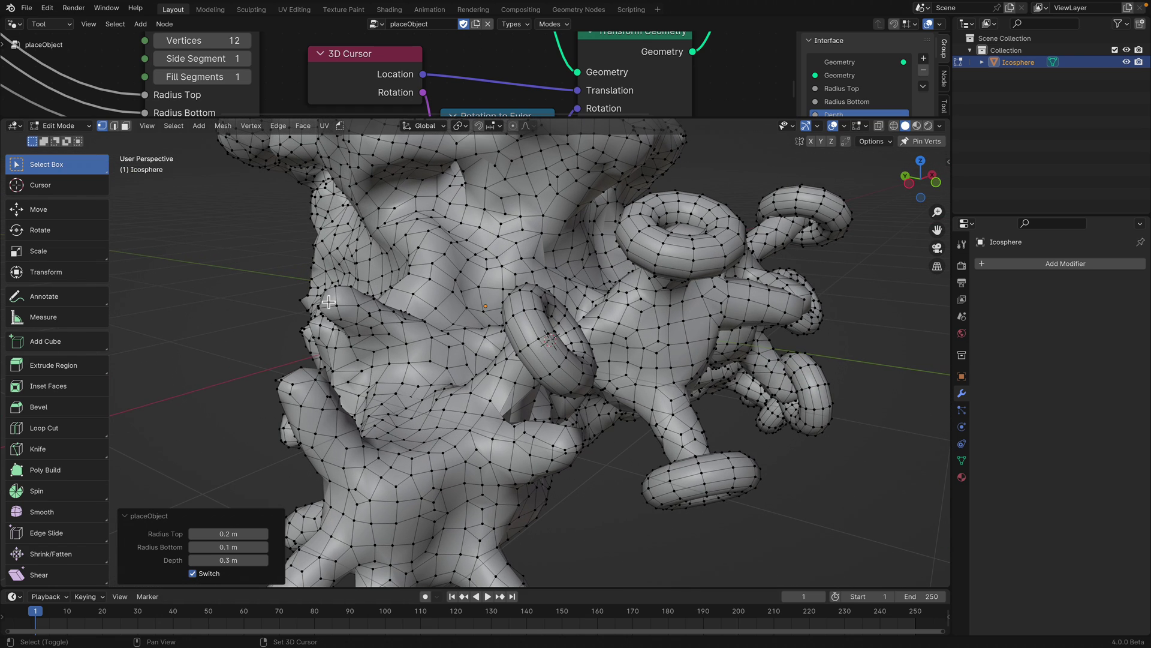
Repeat placeObject with Switch enabled to cap the spikes around the creature's opposite side with tori
middle_click_drag(297, 376, 323, 323)
key("shift+r")
key("shift+r")
middle_click_drag(194, 302, 263, 300)
key("shift+r")
middle_click_drag(612, 288, 487, 350)
scroll(363, 382, "up", 3)
scroll(444, 313, "down", 5)
middle_click_drag(582, 240, 399, 282)
Move the 3D cursor to a remaining spike and repeat the placeObject torus there
right_click(248, 260, "shift")
key("shift+r")
middle_click_drag(276, 264, 608, 293)
scroll(312, 330, "up", 5)
scroll(617, 308, "down", 5)
Return the creature mesh to Object Mode and save the file
key("Tab")
key("ctrl+s")
scroll(577, 349, "down", 5)
middle_click_drag(558, 369, 613, 409)
scroll(546, 327, "up", 3)
scroll(547, 398, "up", 2)
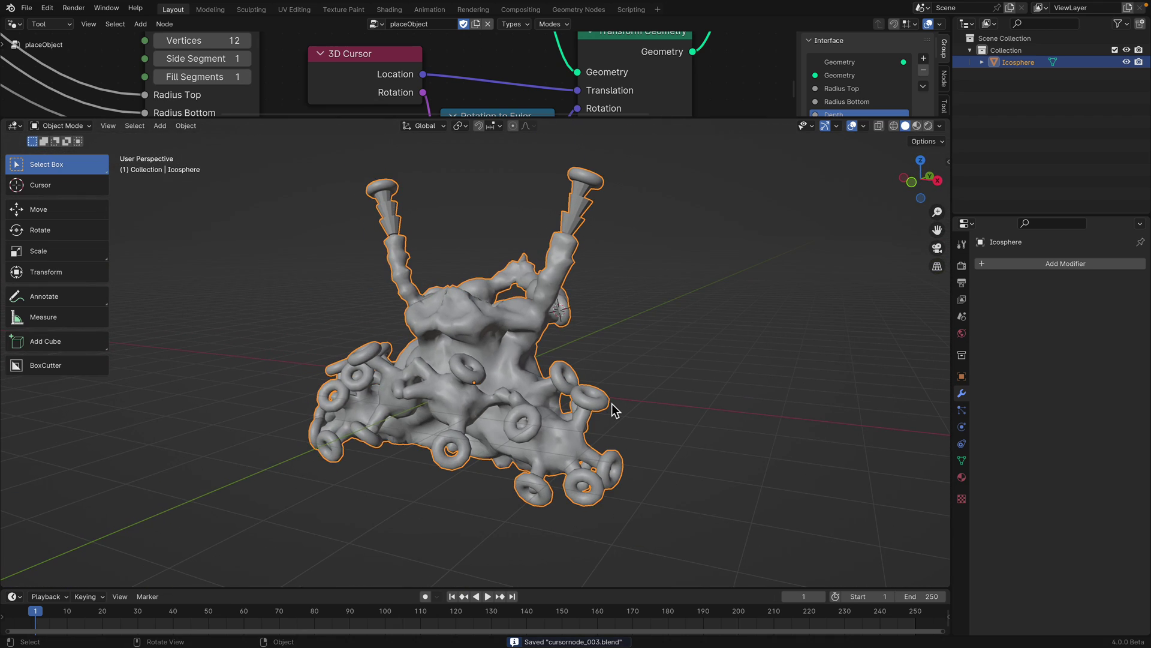
Enlarge the node editor to show the whole placeObject tree, and view and dismiss the Blender splash screen
left_click_drag(608, 120, 609, 369)
scroll(367, 247, "down", 5)
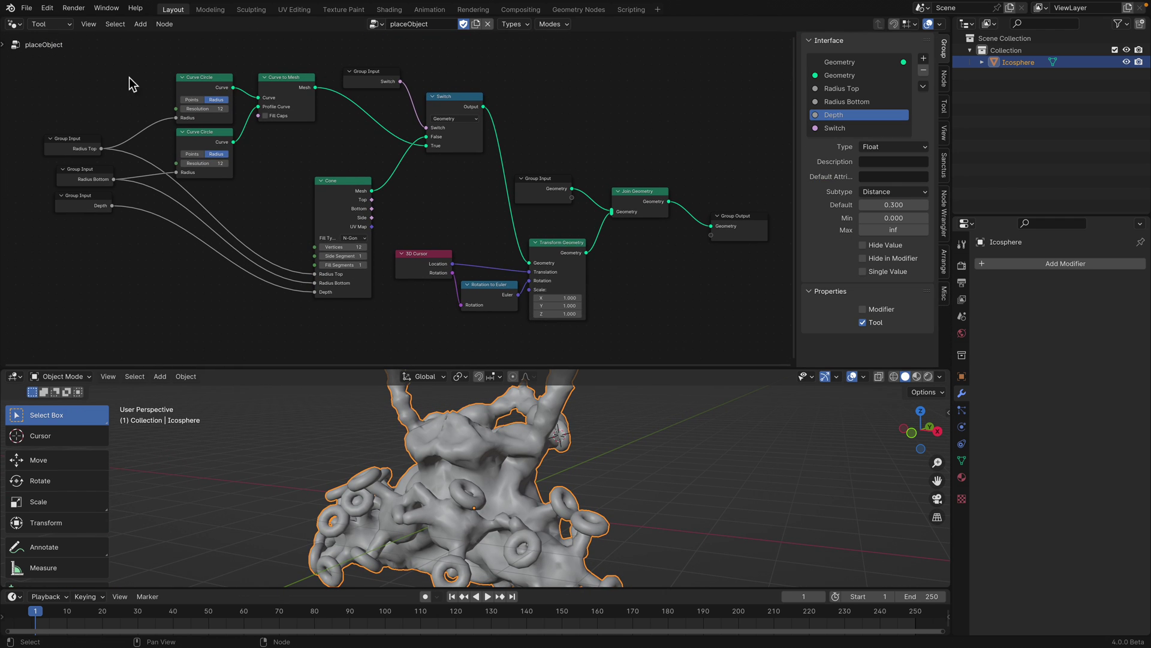
left_click(10, 8)
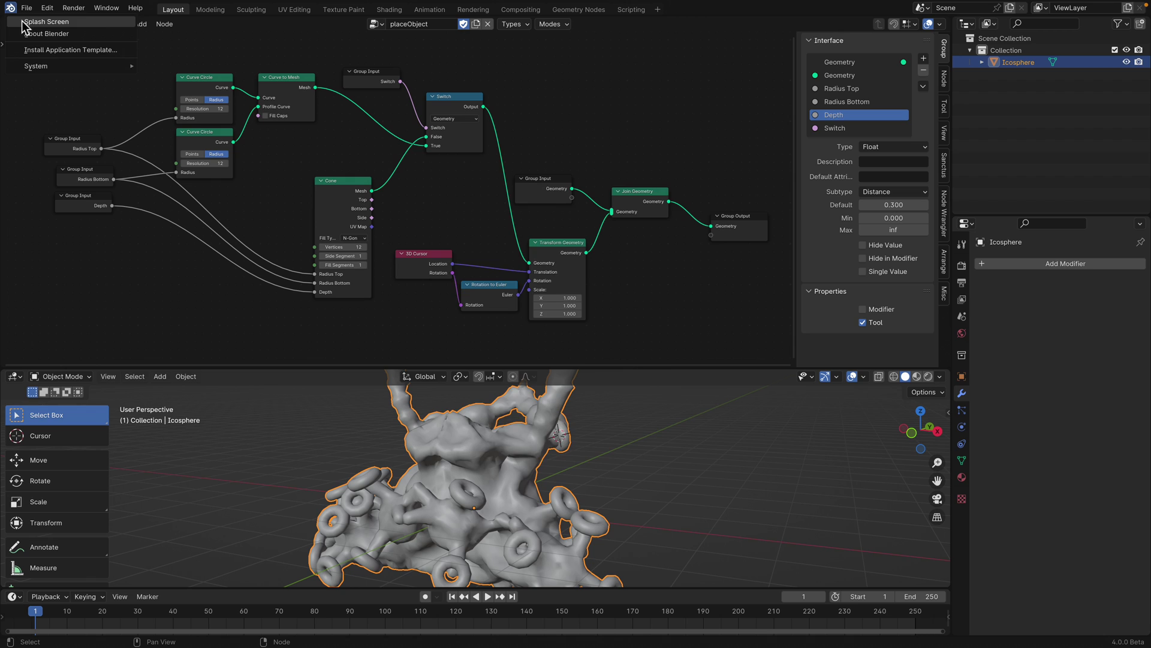
left_click(42, 22)
left_click(602, 170)
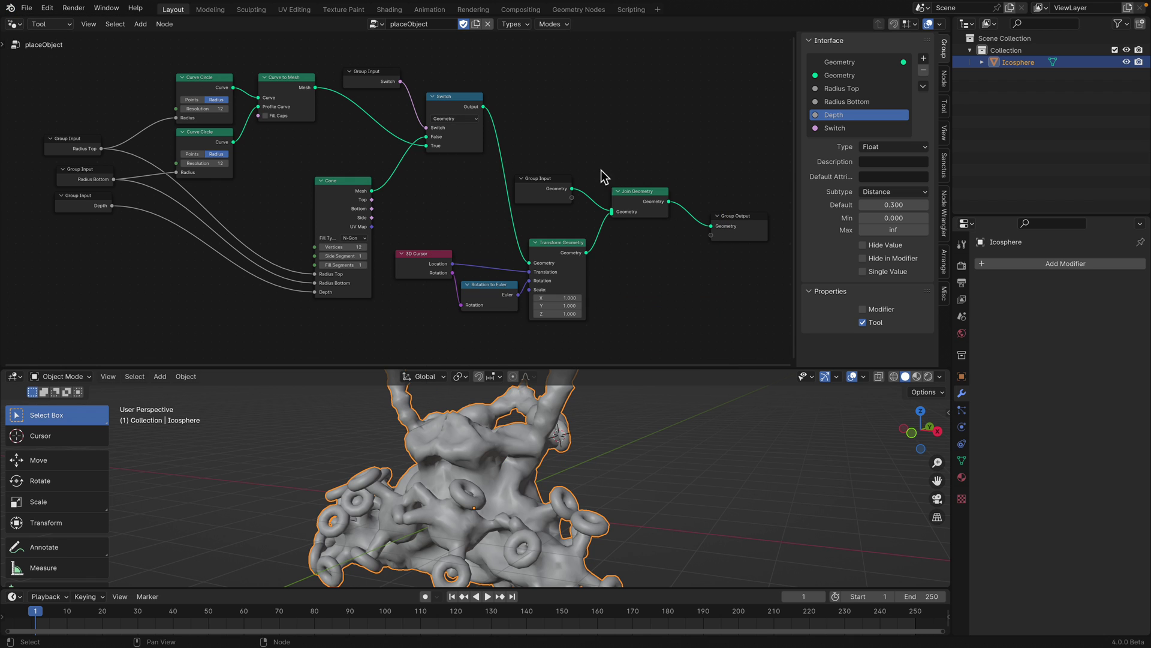
Move the 3D Cursor node slightly and shift the Rotation to Euler node closer to it
scroll(485, 264, "down", 1)
scroll(426, 235, "up", 7)
middle_click_drag(421, 233, 355, 170)
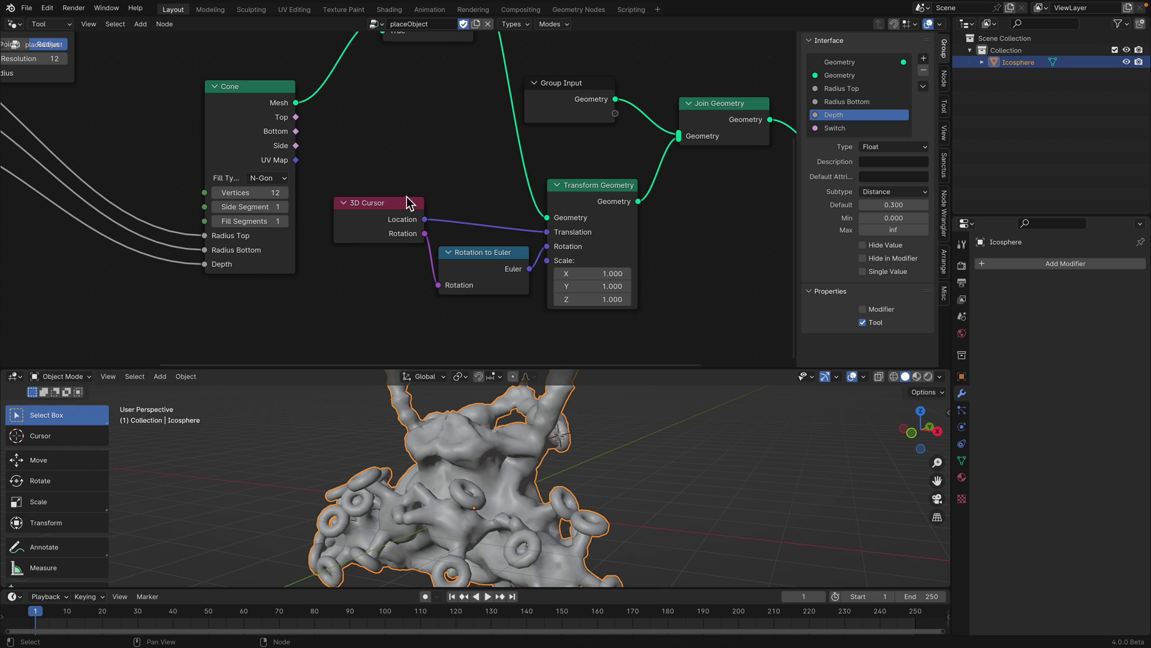
scroll(407, 196, "down", 2)
key("shift+a")
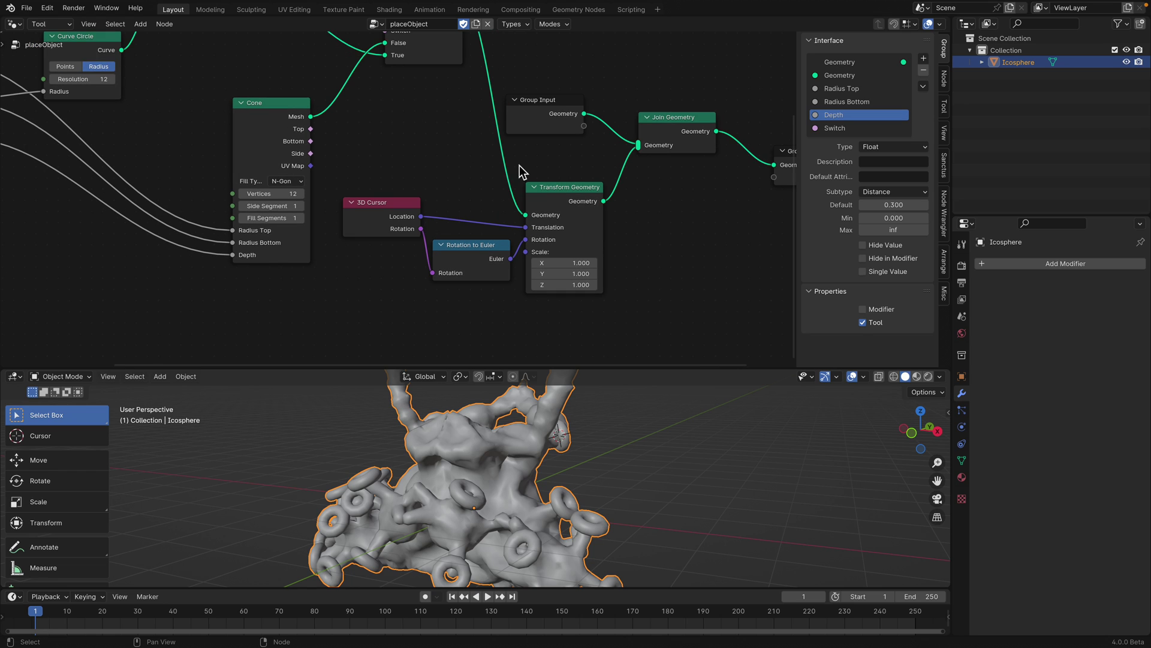
middle_click_drag(394, 131, 306, 118)
left_click(384, 229)
left_click_drag(316, 205, 304, 192)
scroll(281, 199, "up", 2)
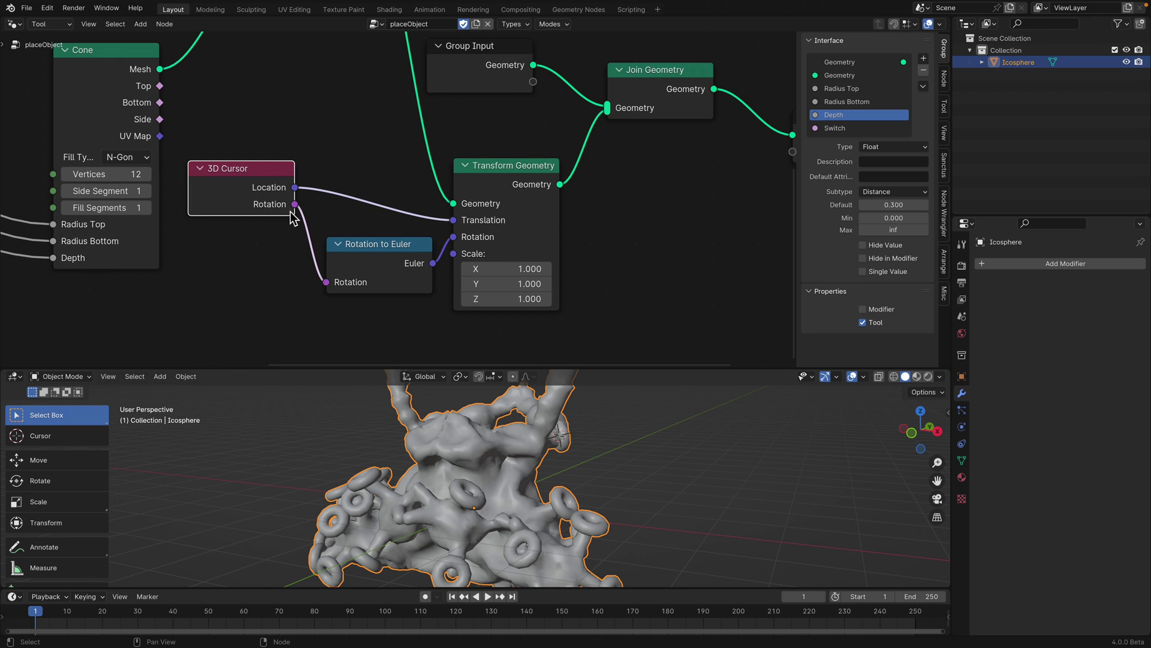
left_click_drag(382, 269, 359, 259)
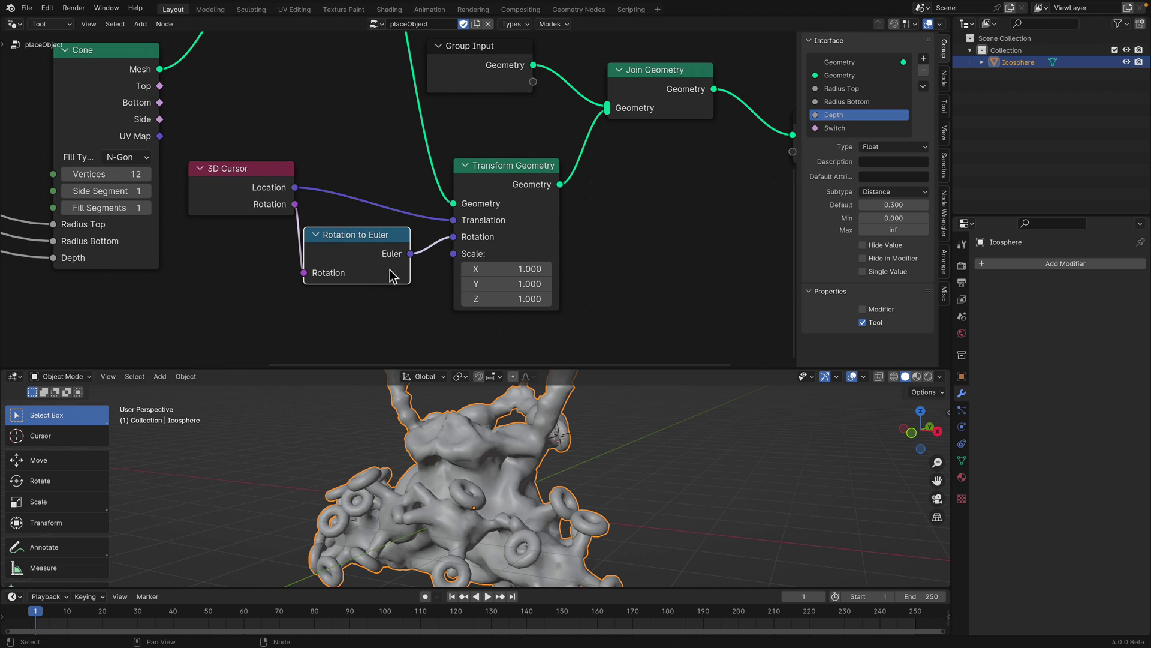
Rearrange the nodes at the output end of the placeObject tree and select the Group Output node
scroll(516, 238, "down", 9)
left_click_drag(463, 125, 478, 105)
left_click_drag(547, 140, 561, 130)
left_click(624, 171)
scroll(624, 180, "down", 2)
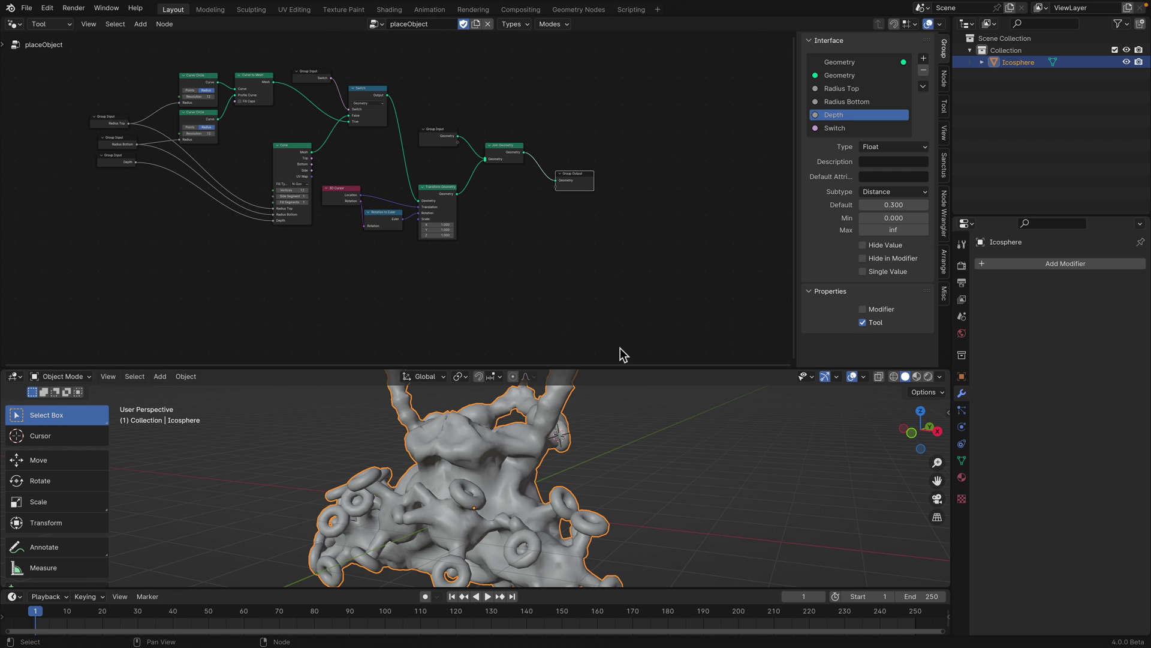
Enlarge the 3D viewport to show the whole creature and save the file again
left_click_drag(620, 368, 621, 219)
key("ctrl+s")
mouse_move(529, 352)
middle_mouse_down()
mouse_move(539, 345)
mouse_move(541, 356)
middle_mouse_up()
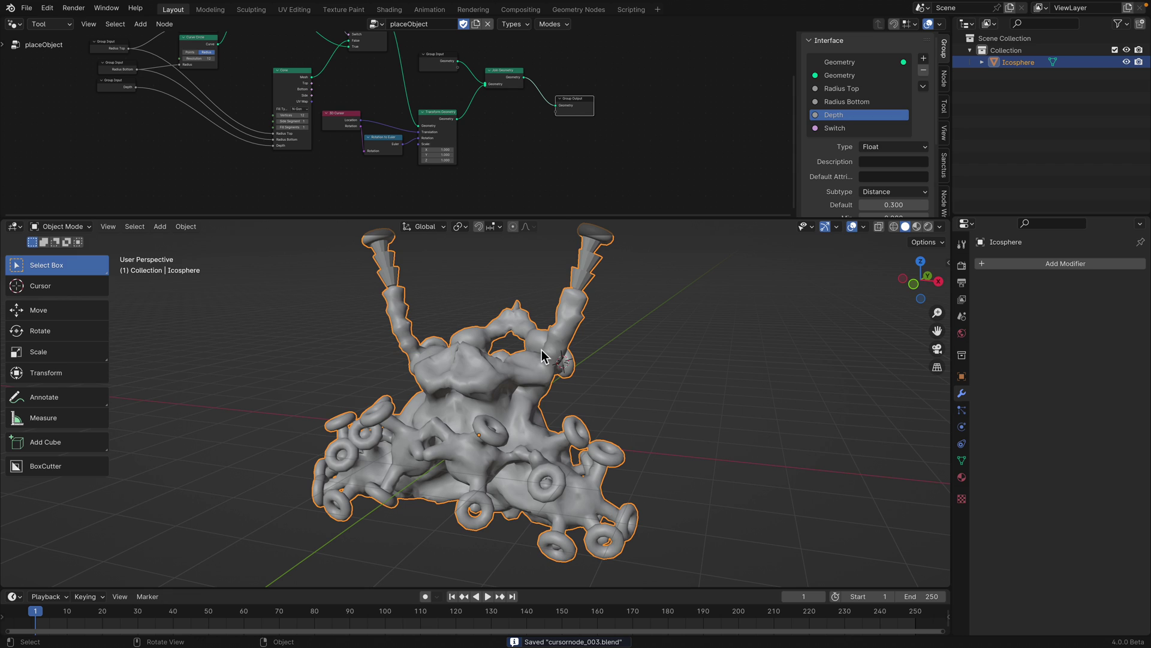